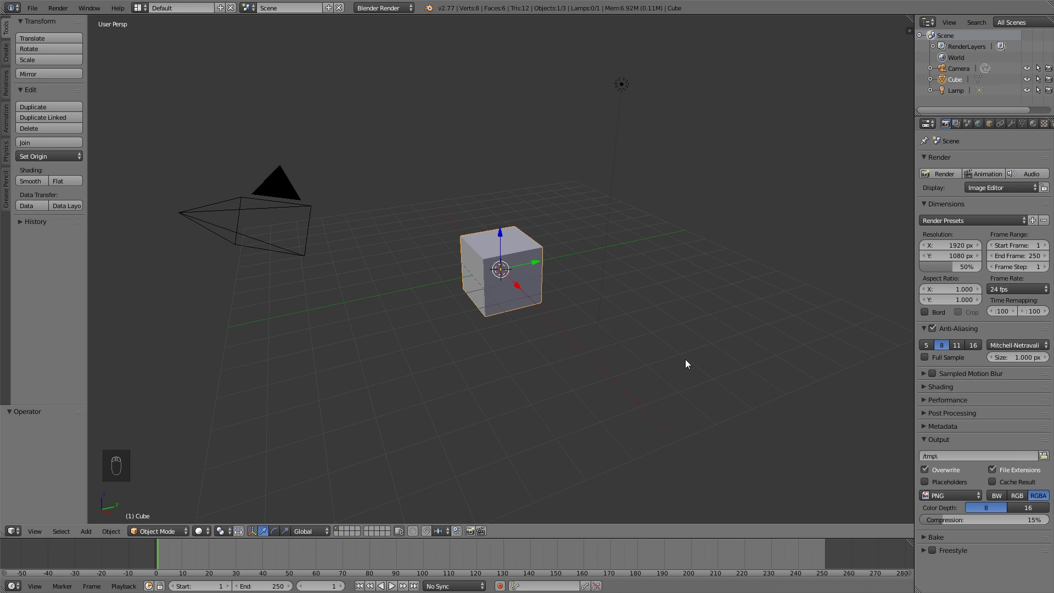
pyautogui.moveTo(559, 341); pyautogui.dragTo(551, 360, button='middle')
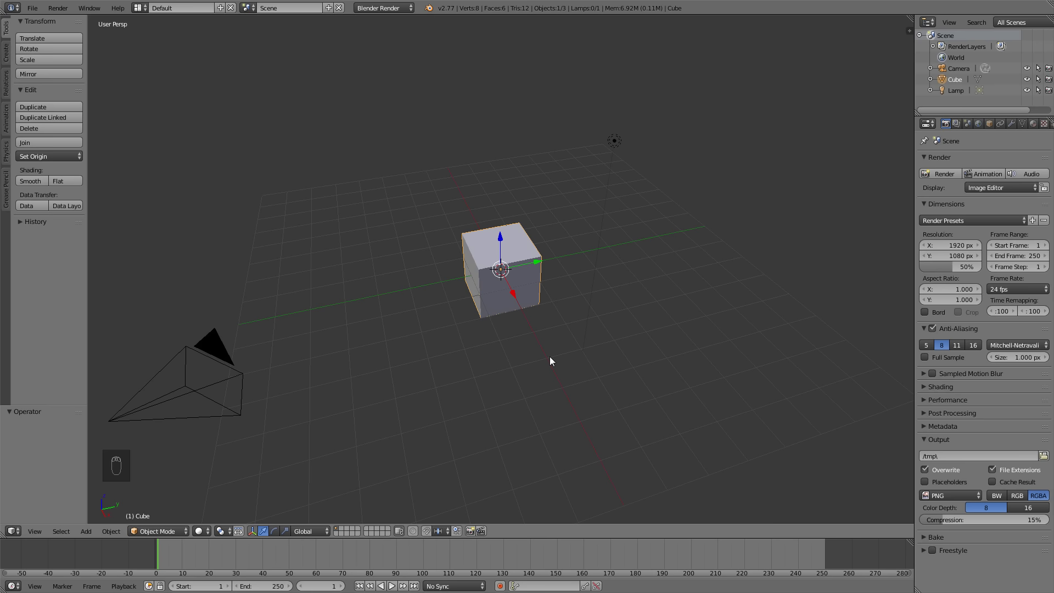
pyautogui.moveTo(549, 325); pyautogui.dragTo(557, 318, button='middle')
pyautogui.scroll(4, 557, 318)
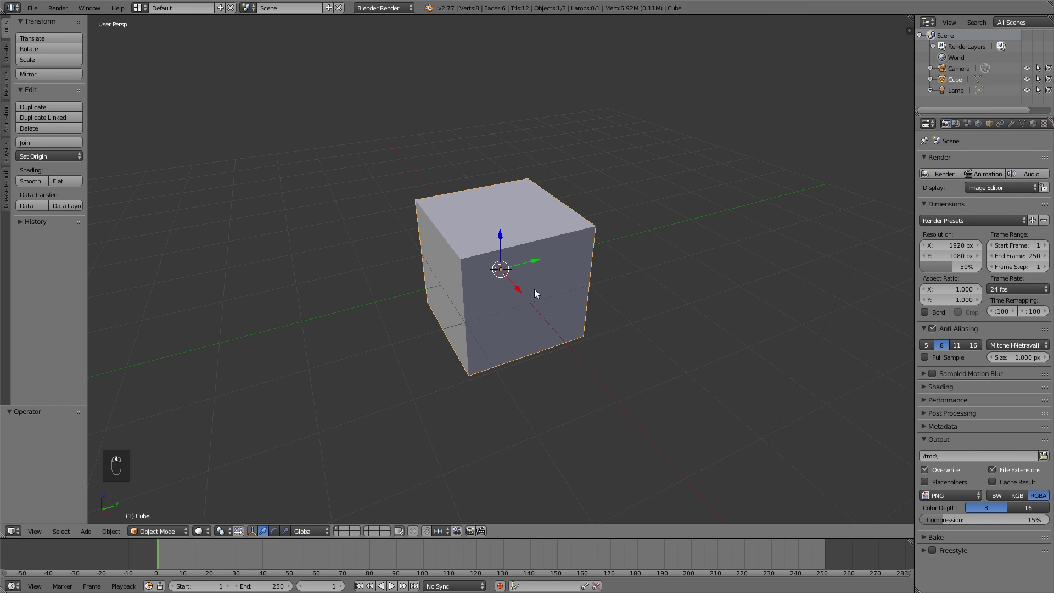
pyautogui.moveTo(458, 300); pyautogui.dragTo(528, 307, button='middle')
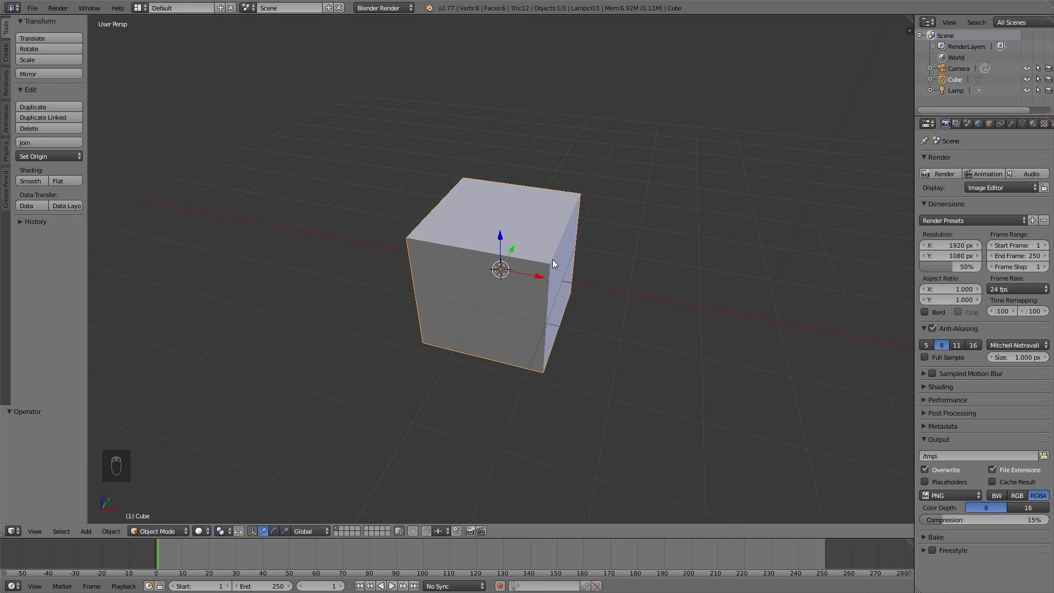
pyautogui.scroll(-3, 552, 259)
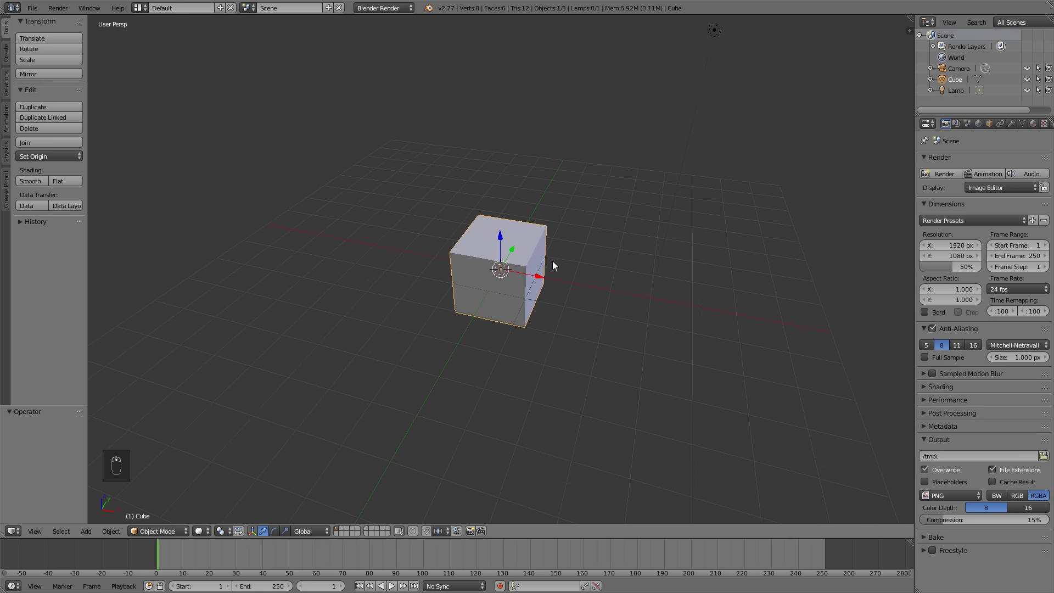
pyautogui.moveTo(523, 291); pyautogui.dragTo(548, 336, button='middle')
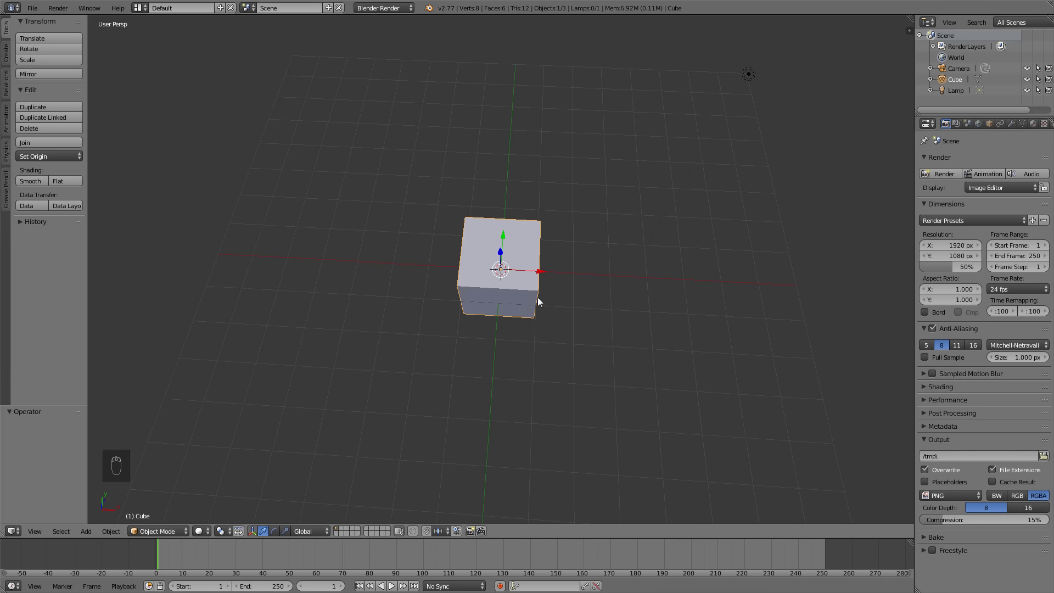
# Delete the default cube and switch the viewport to the top view.
pyautogui.press('x')
pyautogui.click(562, 278)
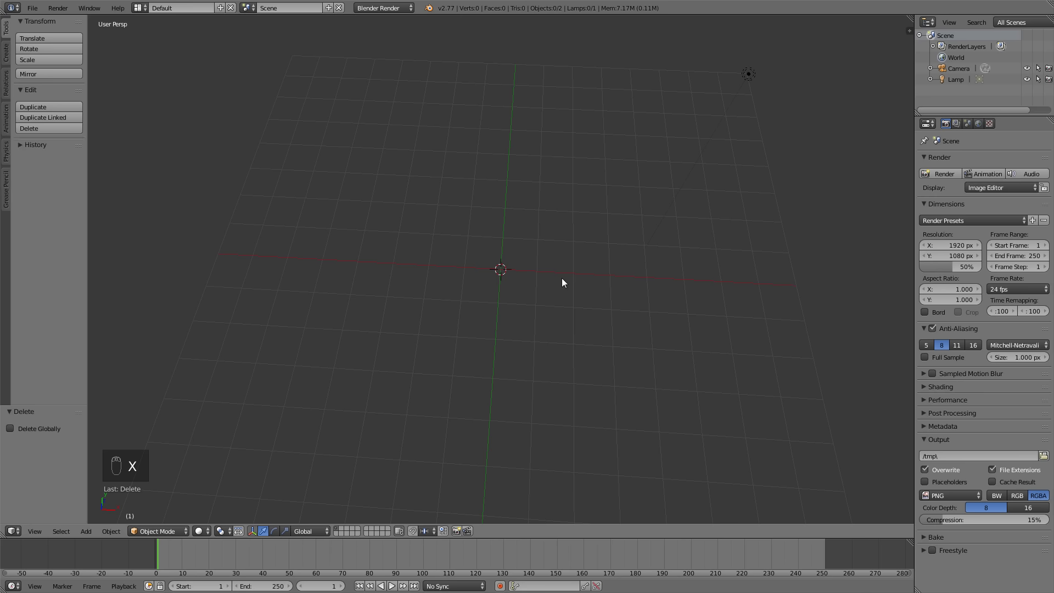
pyautogui.press('KP_7')
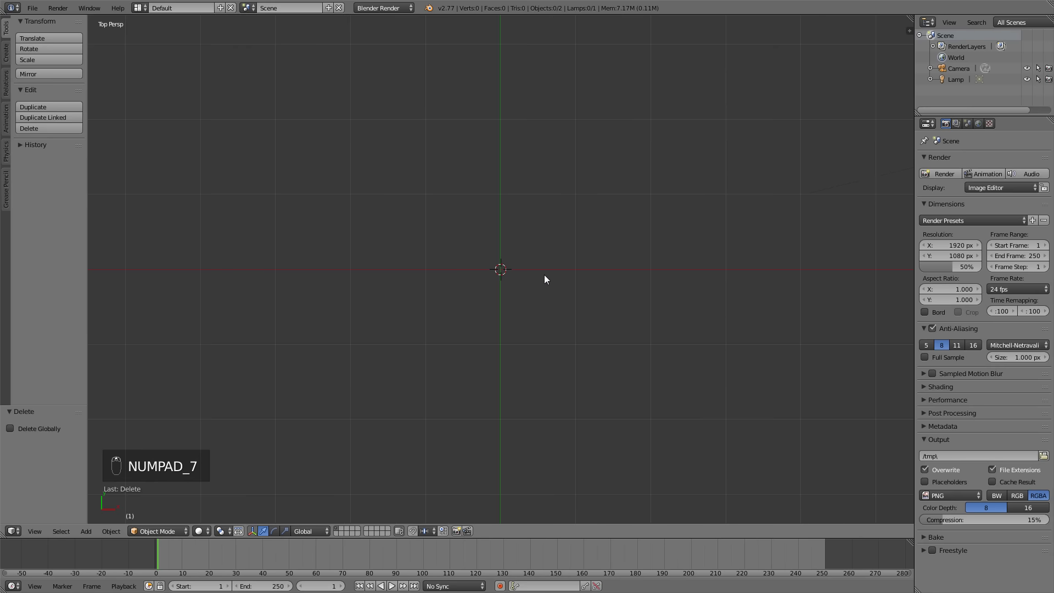
# Add a mesh circle at the scene centre and set its vertices to 6.
pyautogui.hotkey('shift', 'a')
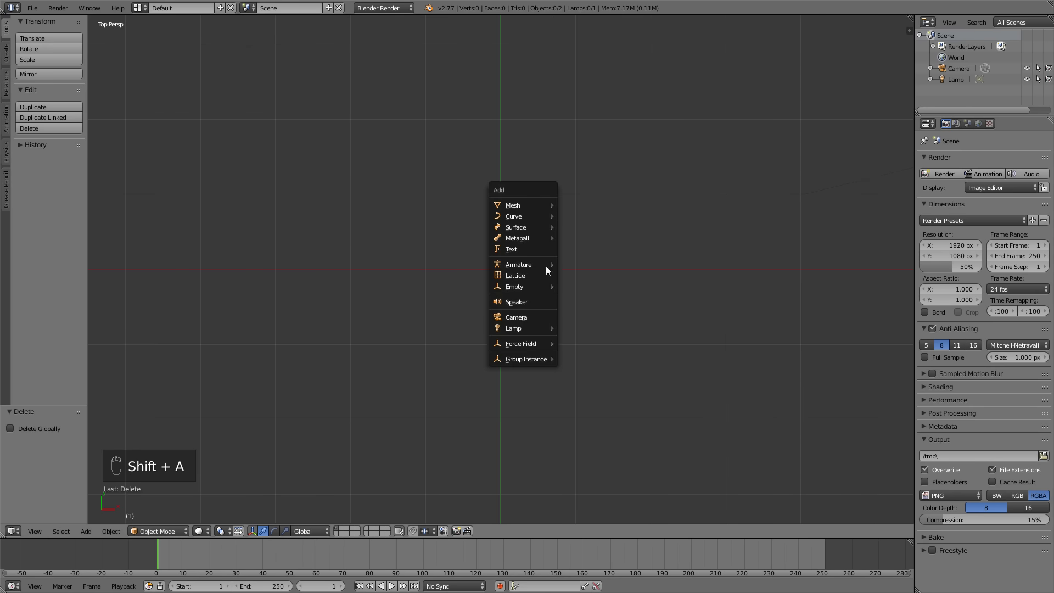
pyautogui.moveTo(538, 204)
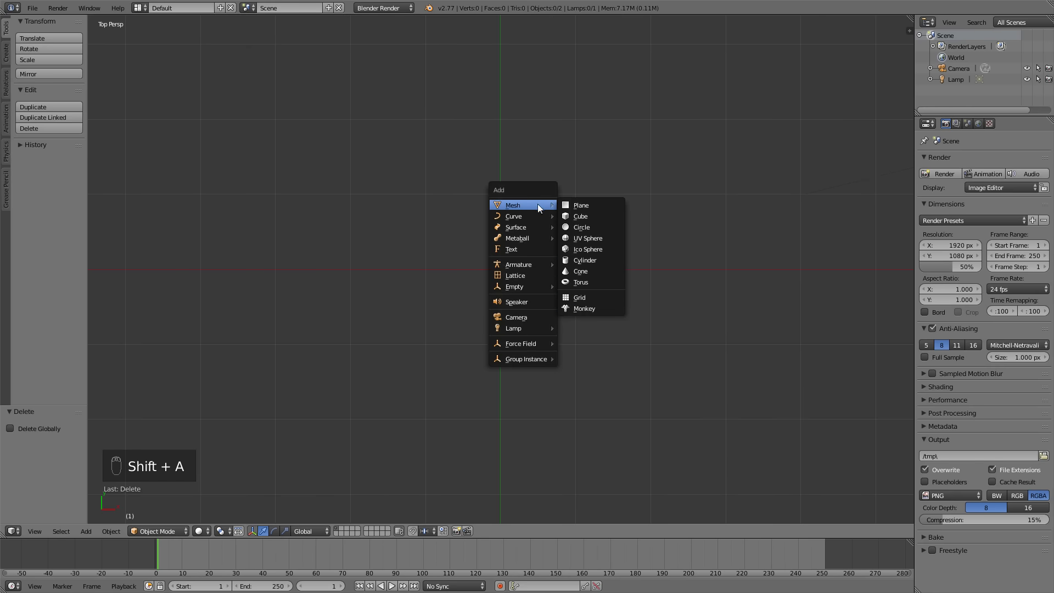
pyautogui.click(591, 225)
pyautogui.click(47, 439)
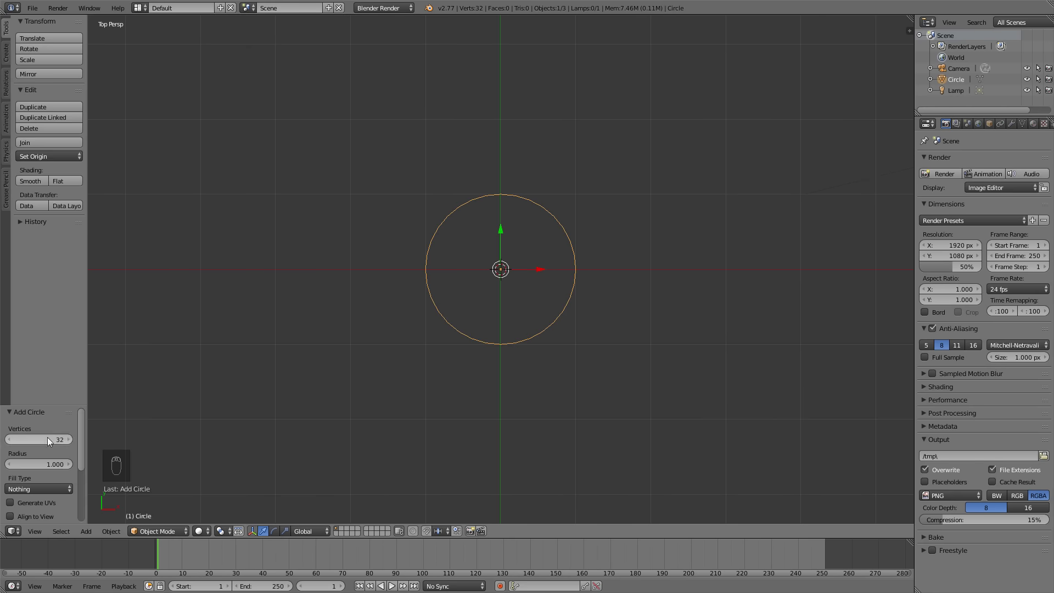
pyautogui.write('6')
pyautogui.press('Return')
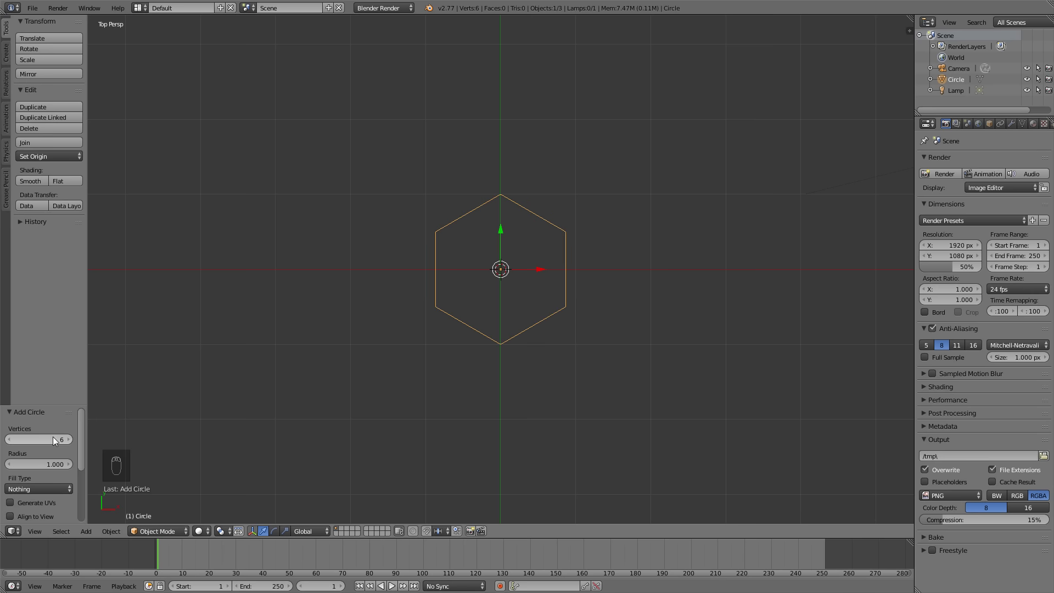
# In Edit Mode, scale the whole hexagon along X by about 0.318 to make it narrow.
pyautogui.press('Tab')
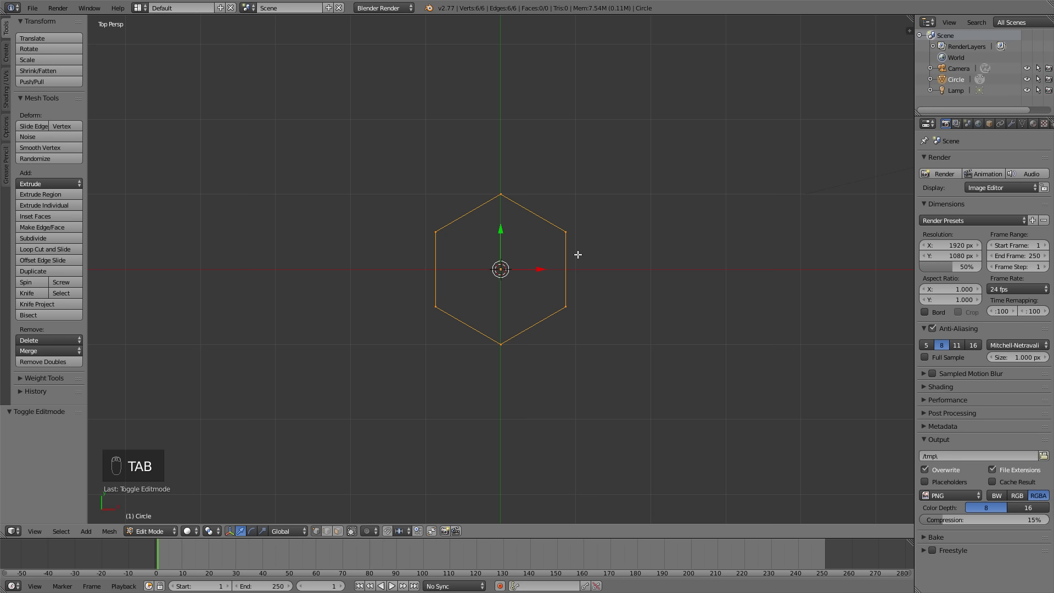
pyautogui.press('s')
pyautogui.press('x')
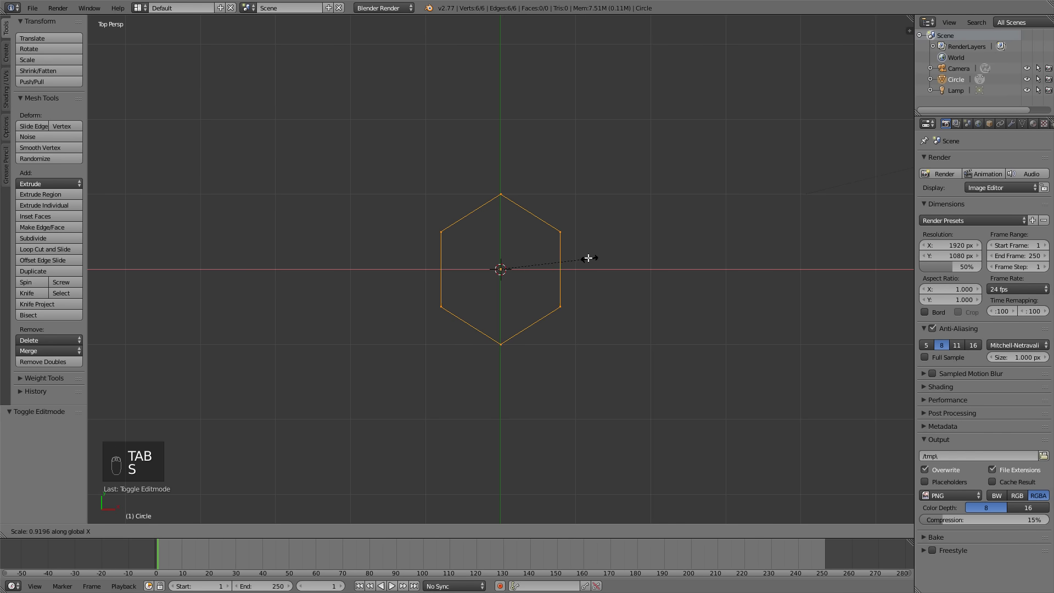
pyautogui.click(529, 254)
pyautogui.press('s')
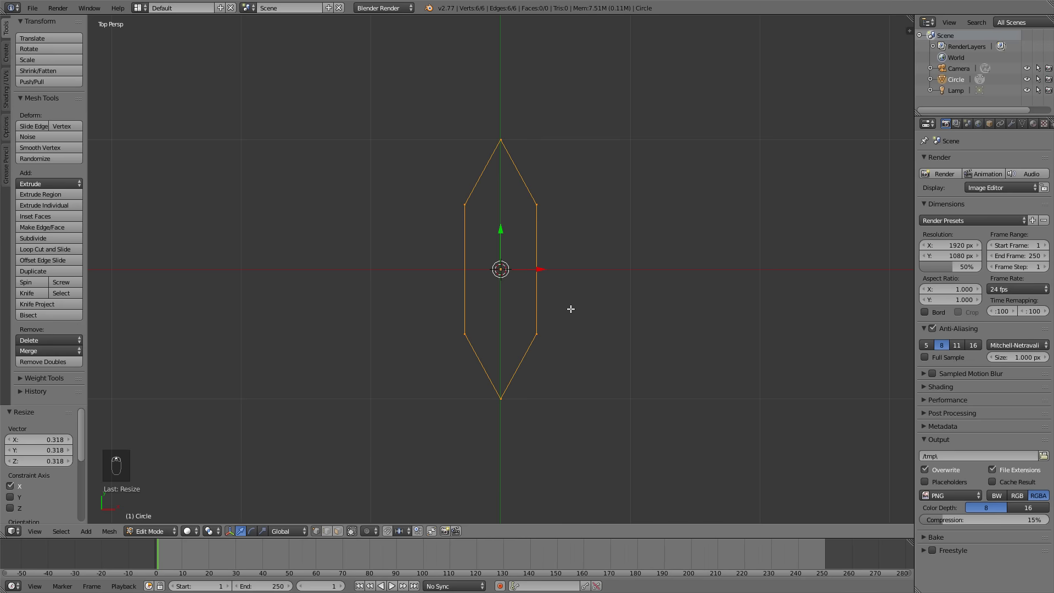
pyautogui.click(569, 306)
pyautogui.press('Tab')
pyautogui.press('Tab')
pyautogui.press('a')
pyautogui.press('a')
pyautogui.press('a')
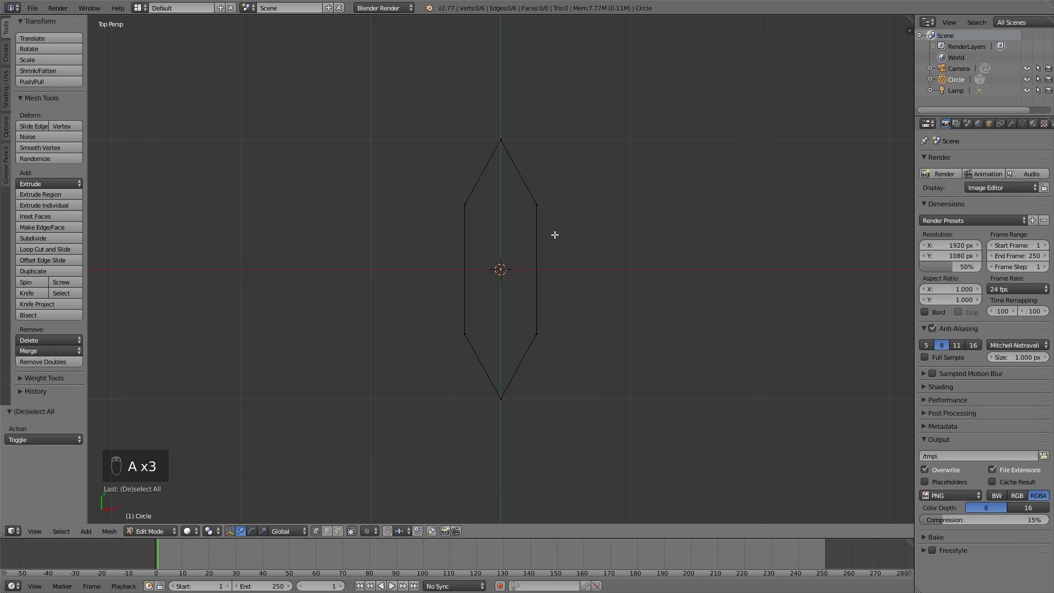
pyautogui.press('a')
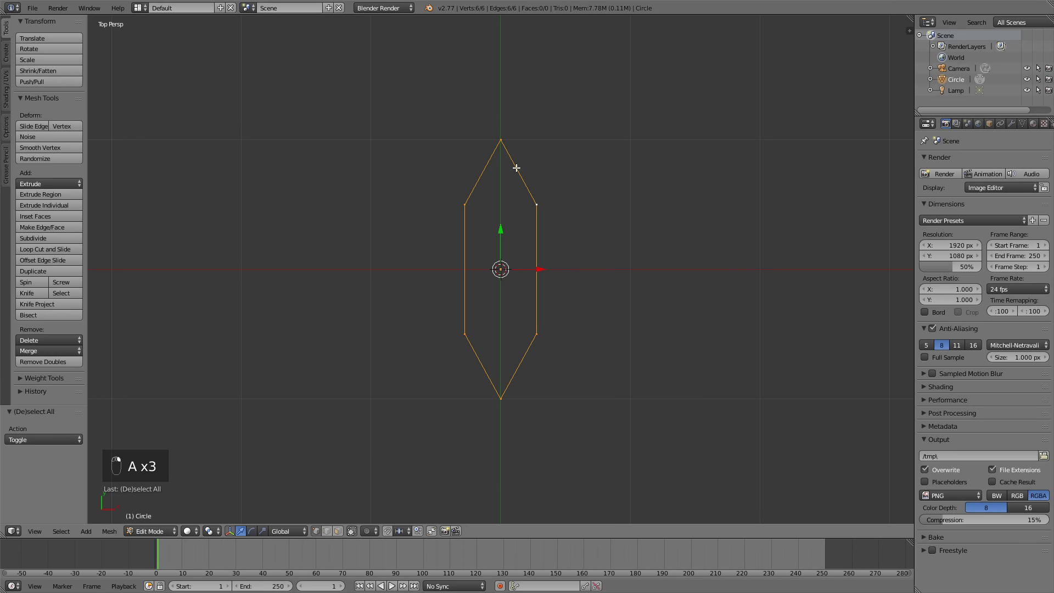
pyautogui.press('a')
pyautogui.press('a')
# Extrude the selected hexagon outline in place and scale the new ring outward by about 1.72.
pyautogui.press('e')
pyautogui.rightClick(560, 302)
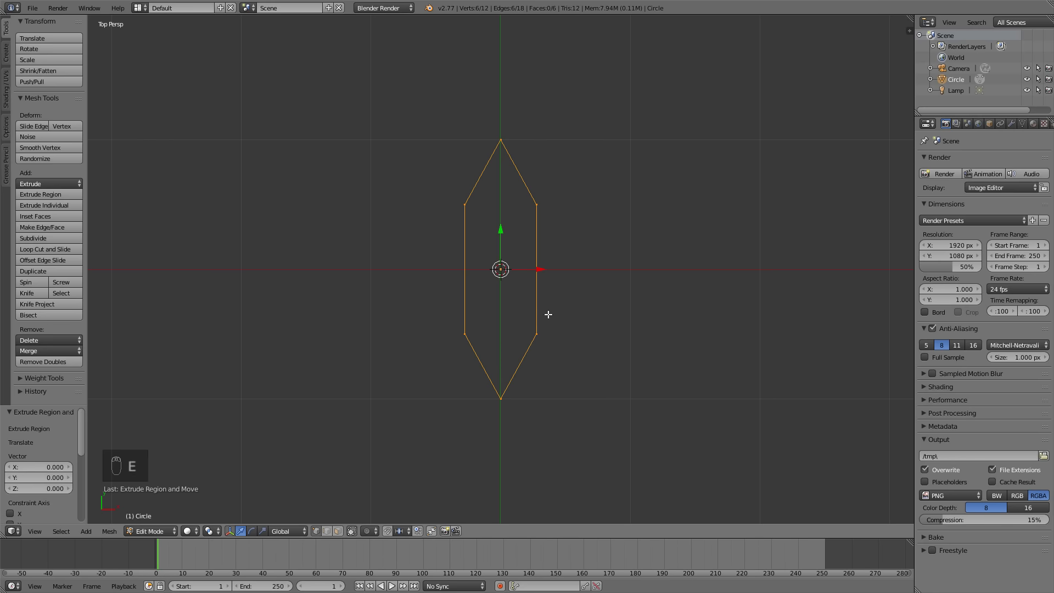
pyautogui.press('s')
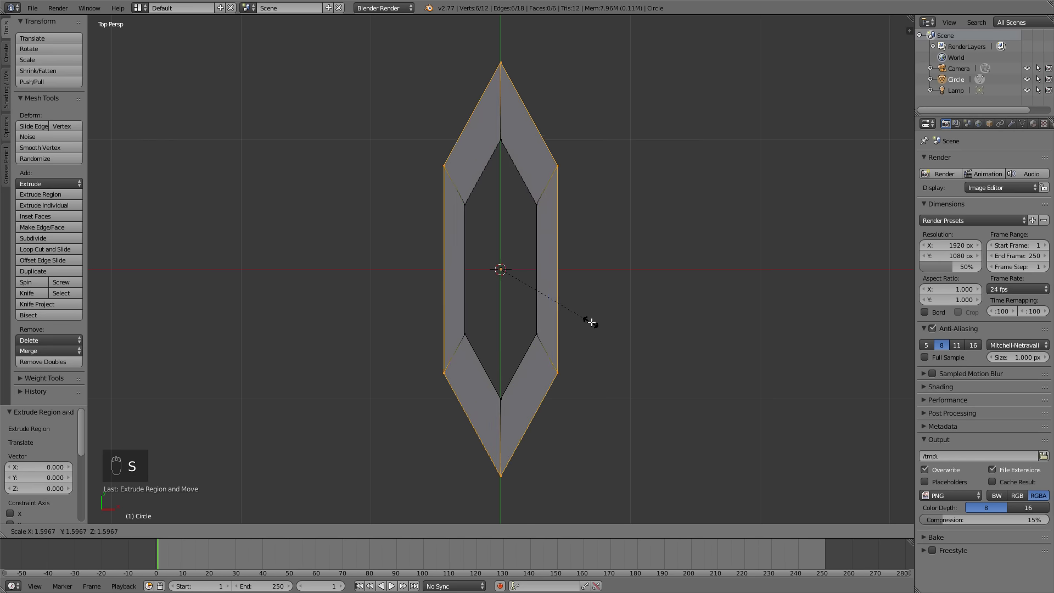
pyautogui.click(599, 321)
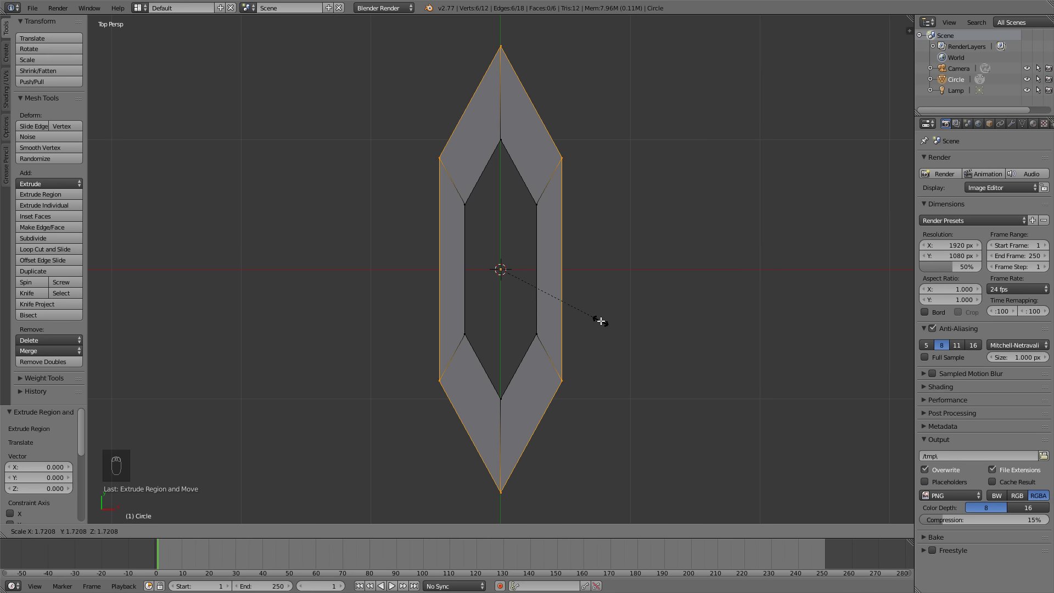
pyautogui.scroll(-2, 576, 308)
pyautogui.press('s')
pyautogui.rightClick(565, 306)
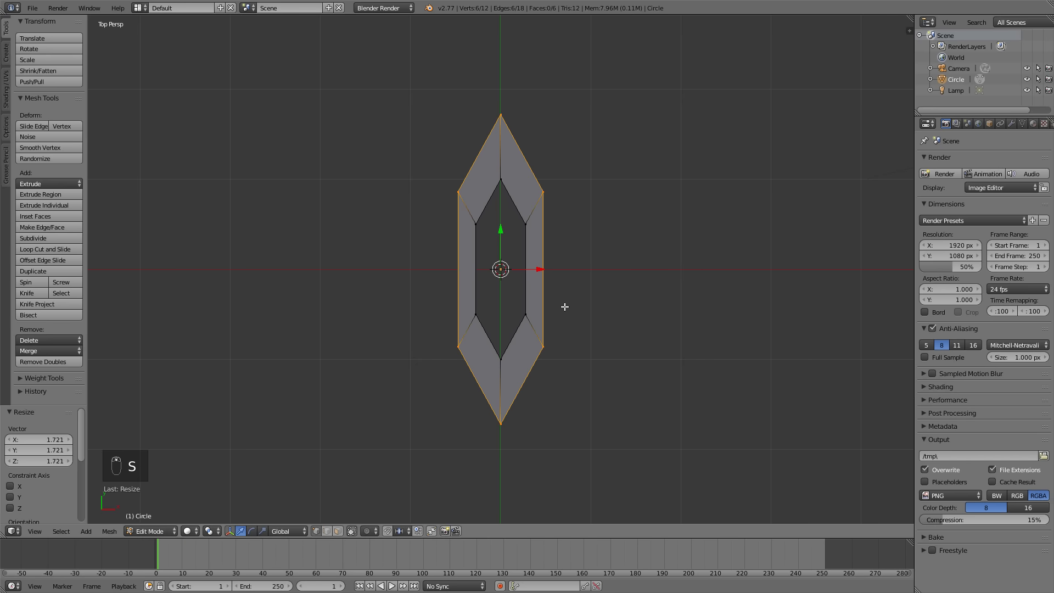
# Extrude the outer outline in place again and scale this second ring outward by about 1.88.
pyautogui.press('e')
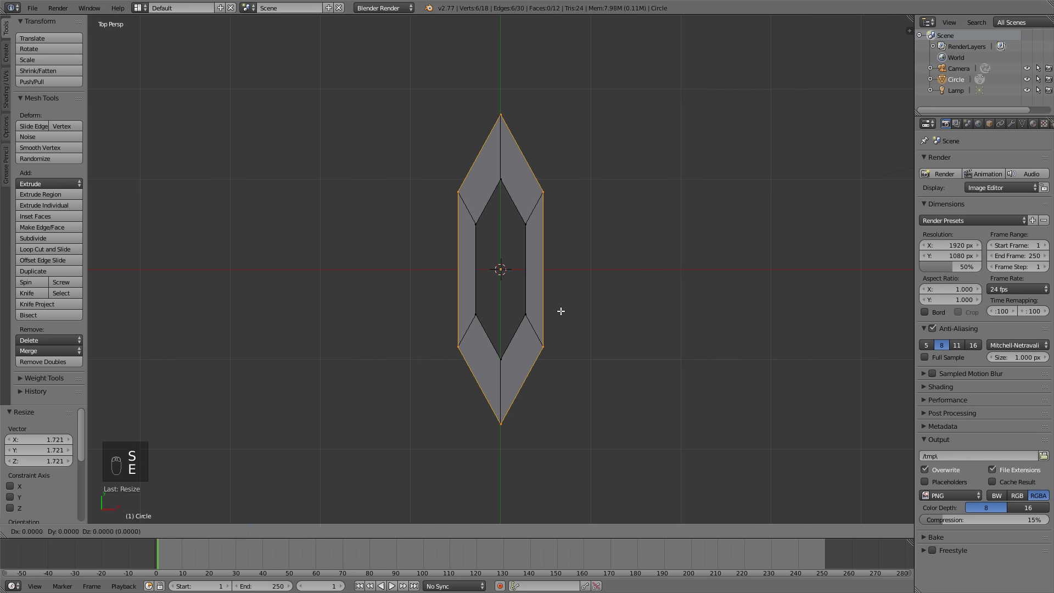
pyautogui.rightClick(553, 319)
pyautogui.press('s')
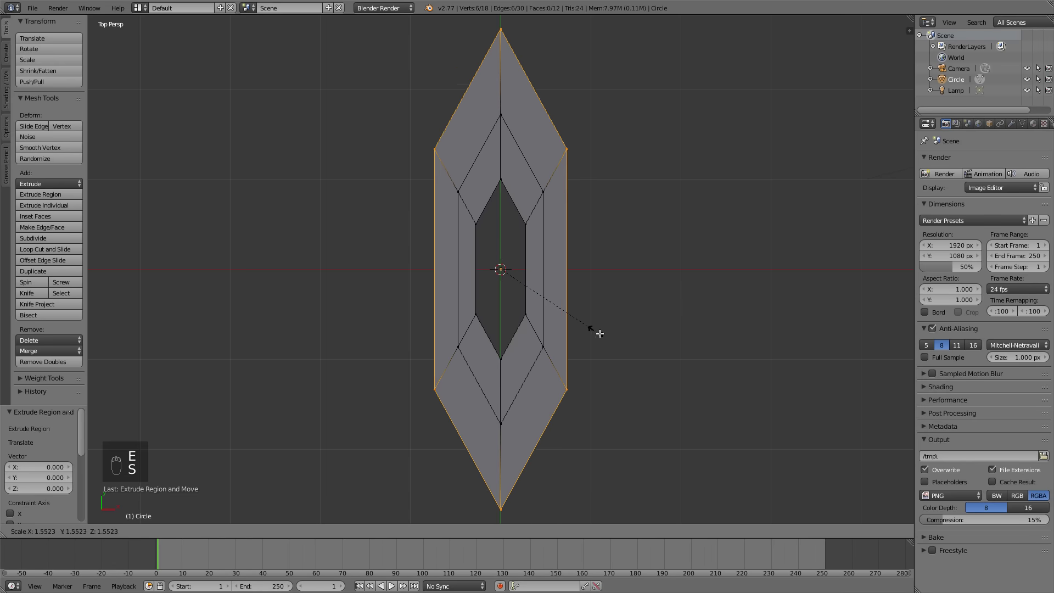
pyautogui.click(618, 337)
pyautogui.keyDown('alt'); pyautogui.click(546, 334); pyautogui.keyUp('alt')
pyautogui.press('g')
pyautogui.rightClick(570, 317)
# Select the outer ring's upper tip vertex and enable snapping with Vertex as the snap element.
pyautogui.scroll(-4, 565, 327)
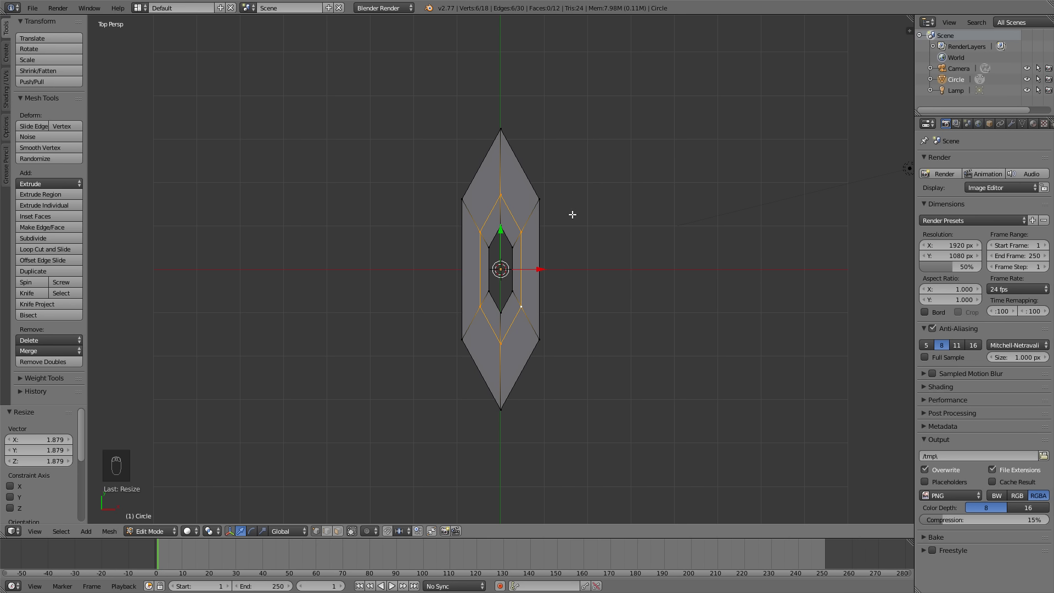
pyautogui.scroll(2, 583, 204)
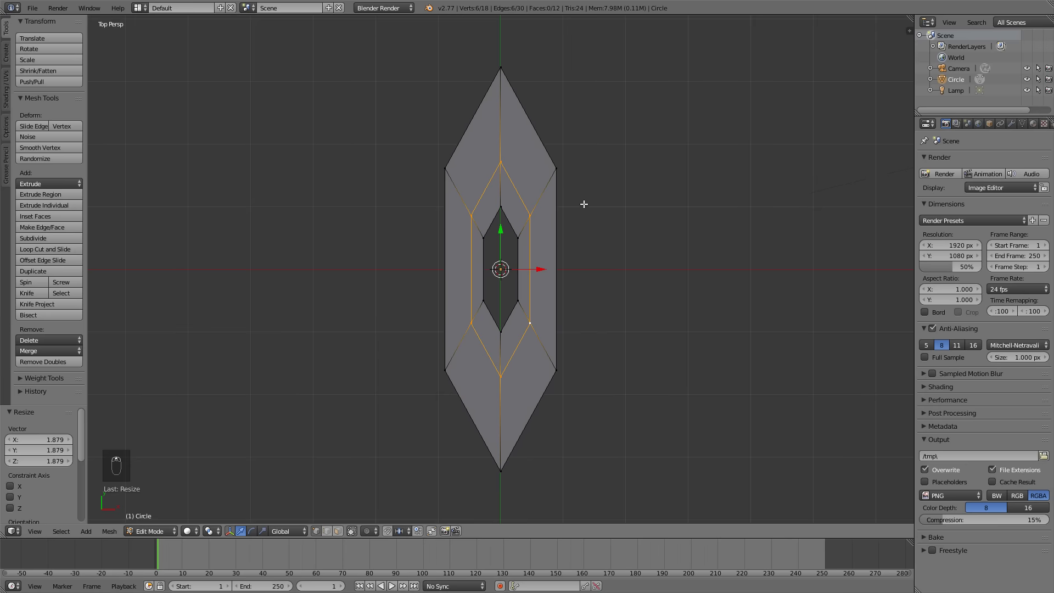
pyautogui.keyDown('shift'); pyautogui.moveTo(558, 172); pyautogui.dragTo(553, 212, button='middle'); pyautogui.keyUp('shift')
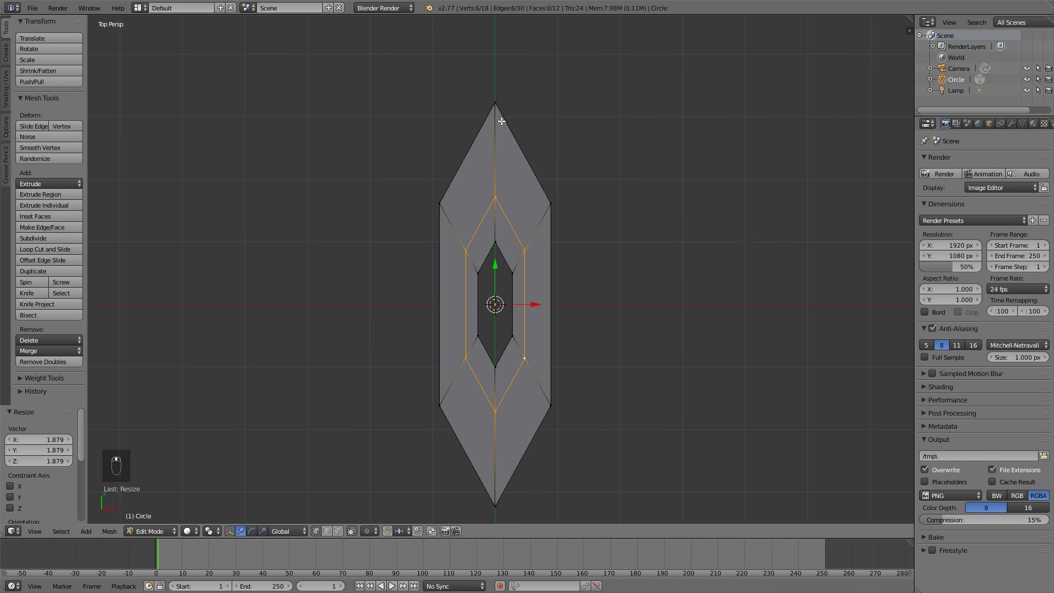
pyautogui.rightClick(496, 106)
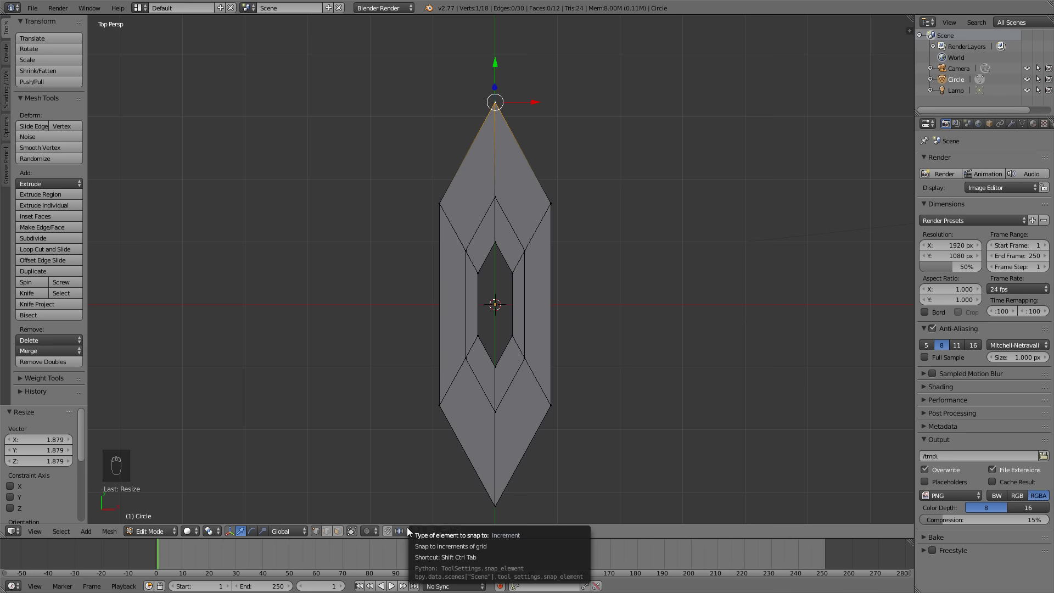
pyautogui.click(407, 529)
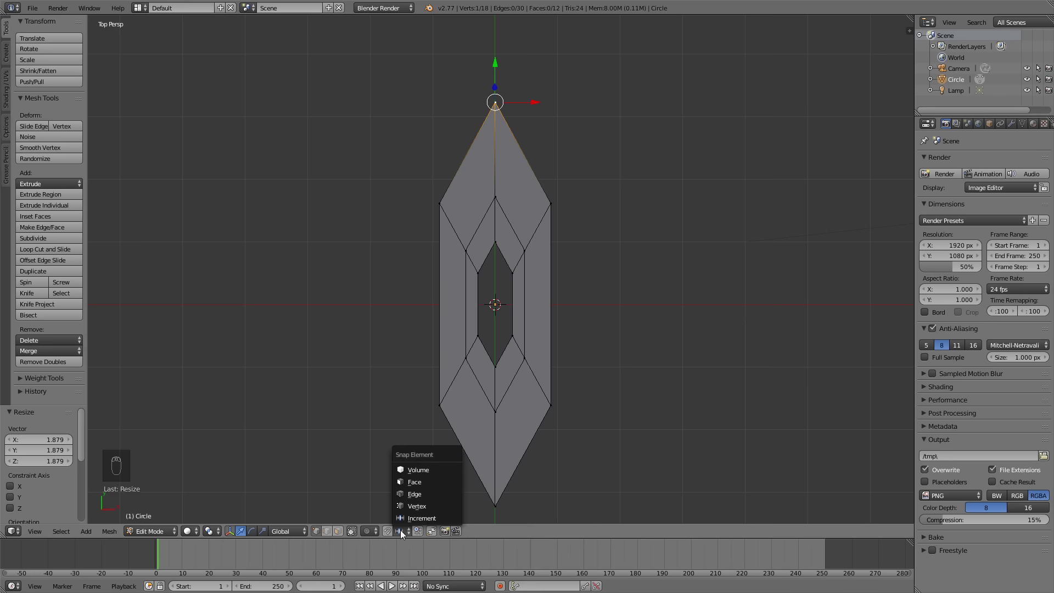
pyautogui.click(414, 501)
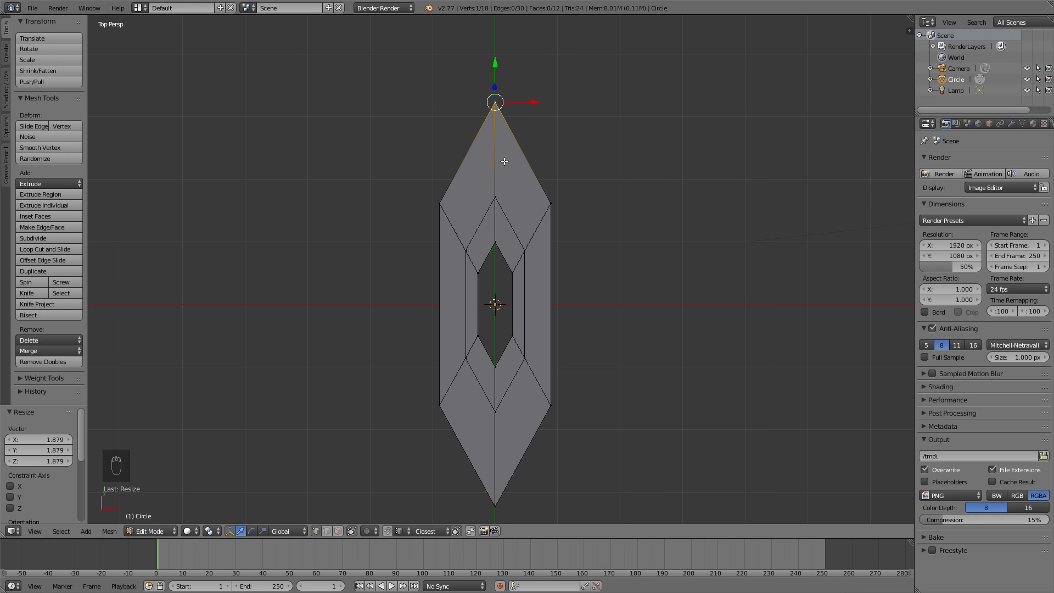
pyautogui.click(389, 531)
# Move the upper tip vertex -1.617 along Y, snapping it level with the neighbouring outer corner vertices.
pyautogui.press('g')
pyautogui.press('y')
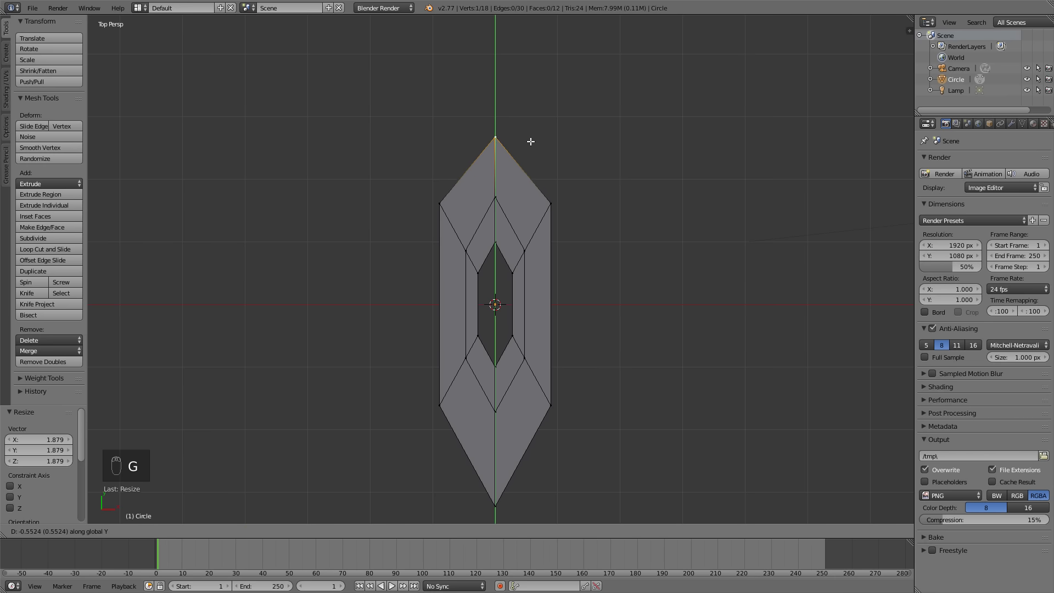
pyautogui.click(546, 201)
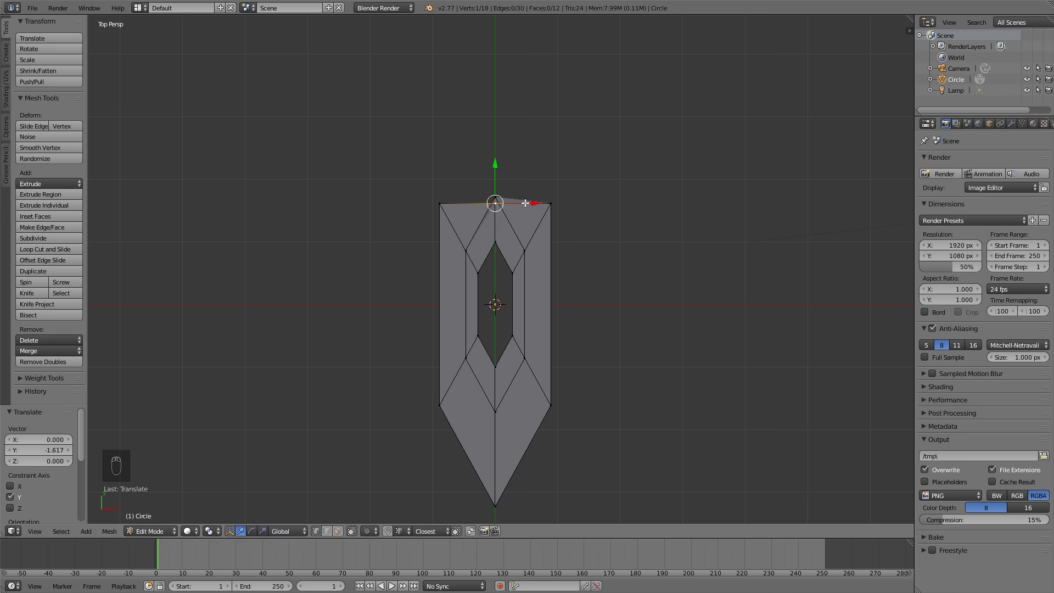
# Add both upper outer corners to the selection and move the three vertices about 0.58 along Y.
pyautogui.keyDown('shift'); pyautogui.click(551, 202); pyautogui.keyUp('shift')
pyautogui.keyDown('shift'); pyautogui.click(439, 202); pyautogui.keyUp('shift')
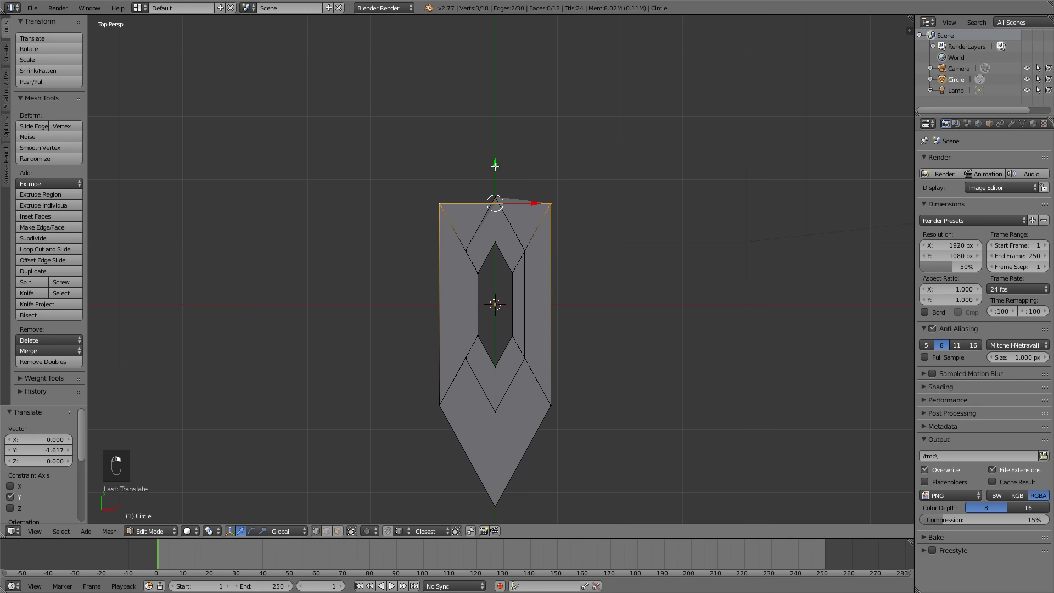
pyautogui.press('g')
pyautogui.press('y')
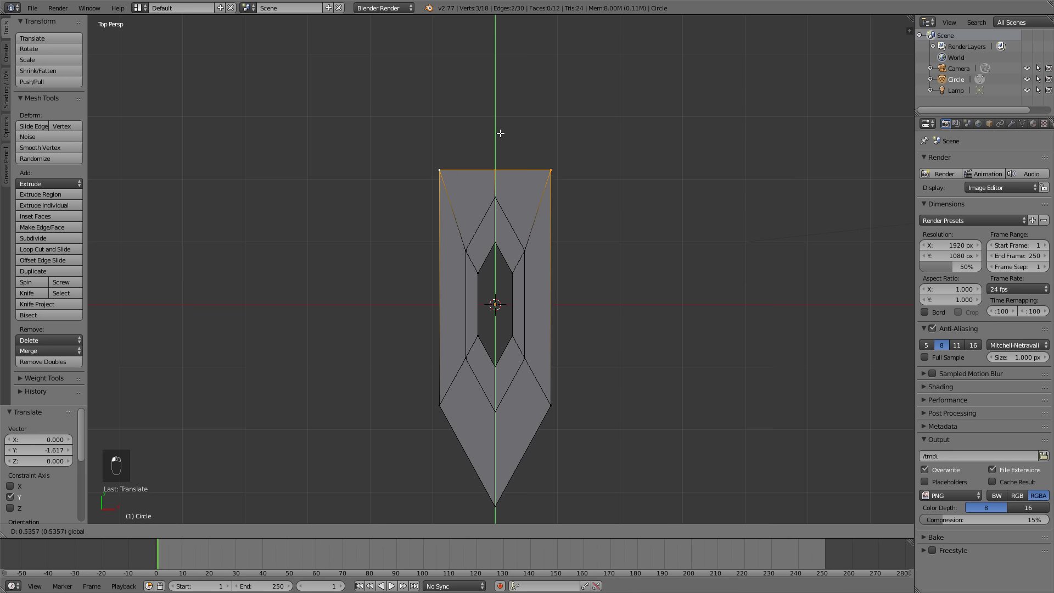
pyautogui.click(503, 132)
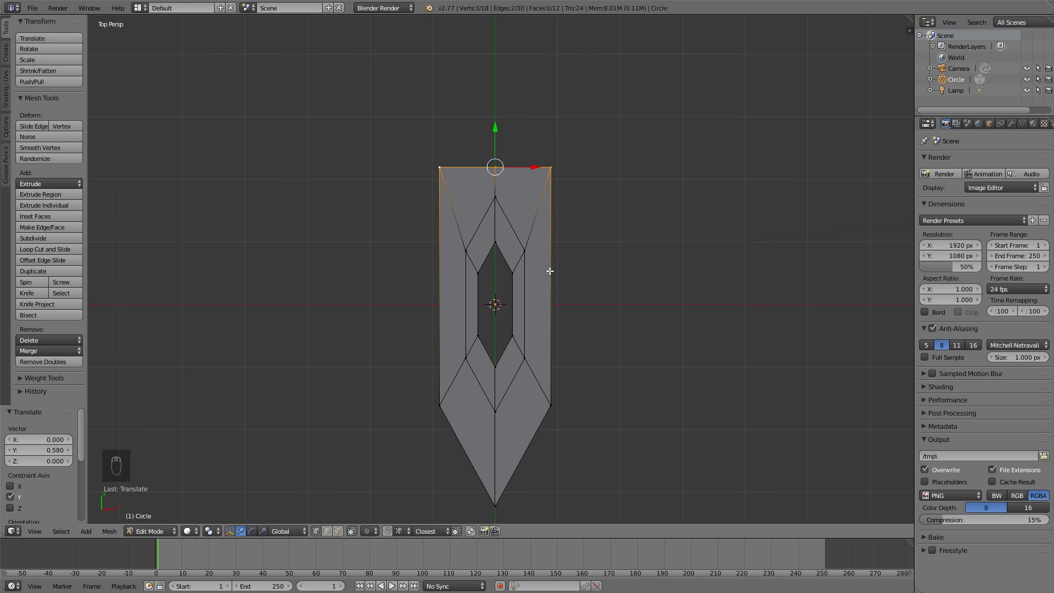
# Move the outer ring's lower tip vertex 1.617 along Y, snapping it level with the lower outer corners.
pyautogui.rightClick(501, 495)
pyautogui.press('g')
pyautogui.press('y')
pyautogui.click(548, 416)
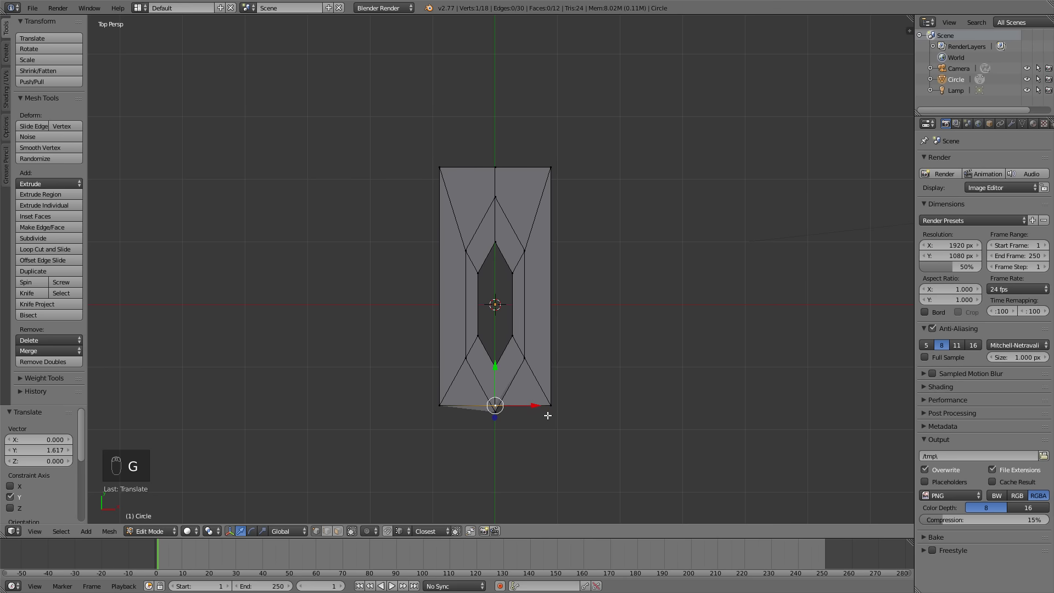
# Add both lower outer corners to the selection and move the three vertices -0.509 along Y.
pyautogui.keyDown('shift'); pyautogui.rightClick(550, 405); pyautogui.keyUp('shift')
pyautogui.keyDown('shift'); pyautogui.rightClick(441, 406); pyautogui.keyUp('shift')
pyautogui.press('g')
pyautogui.press('y')
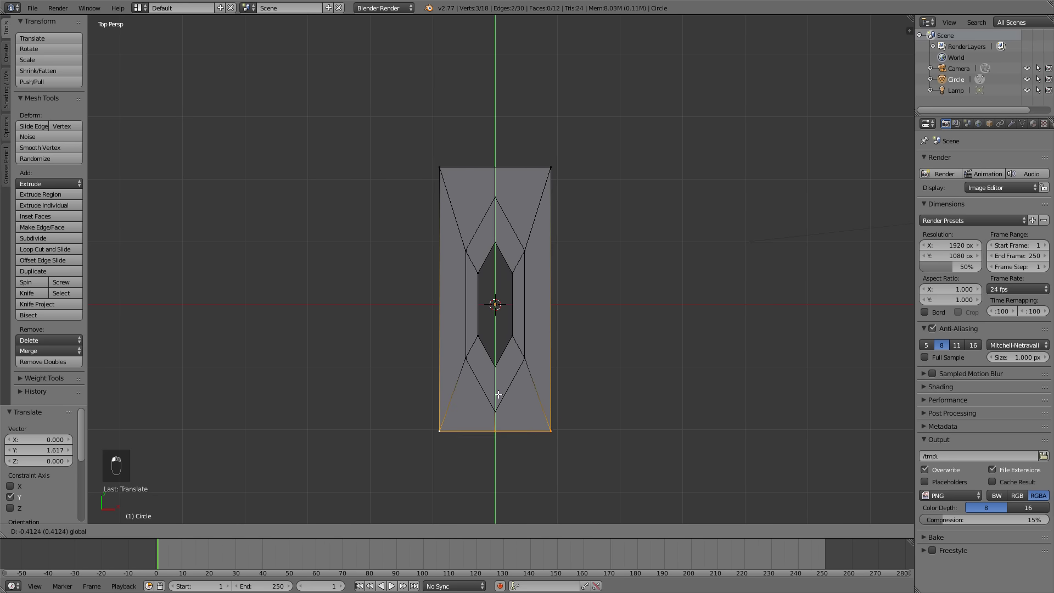
pyautogui.click(496, 400)
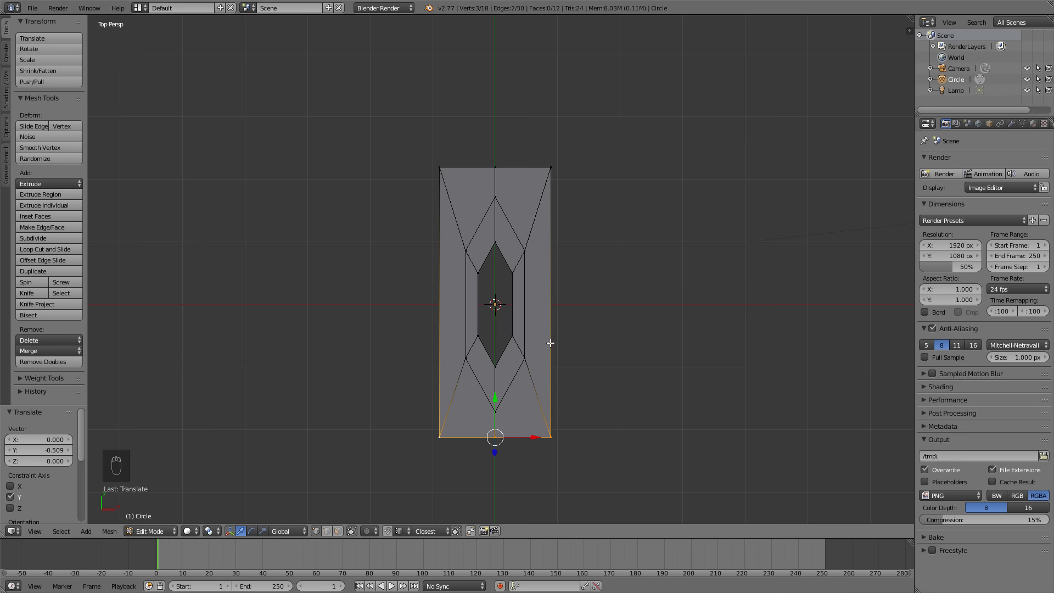
# Select the rectangular outer border loop and scale it by 1.562 along X, followed by a uniform scale of 1.148.
pyautogui.press('a')
pyautogui.keyDown('alt'); pyautogui.rightClick(553, 323); pyautogui.keyUp('alt')
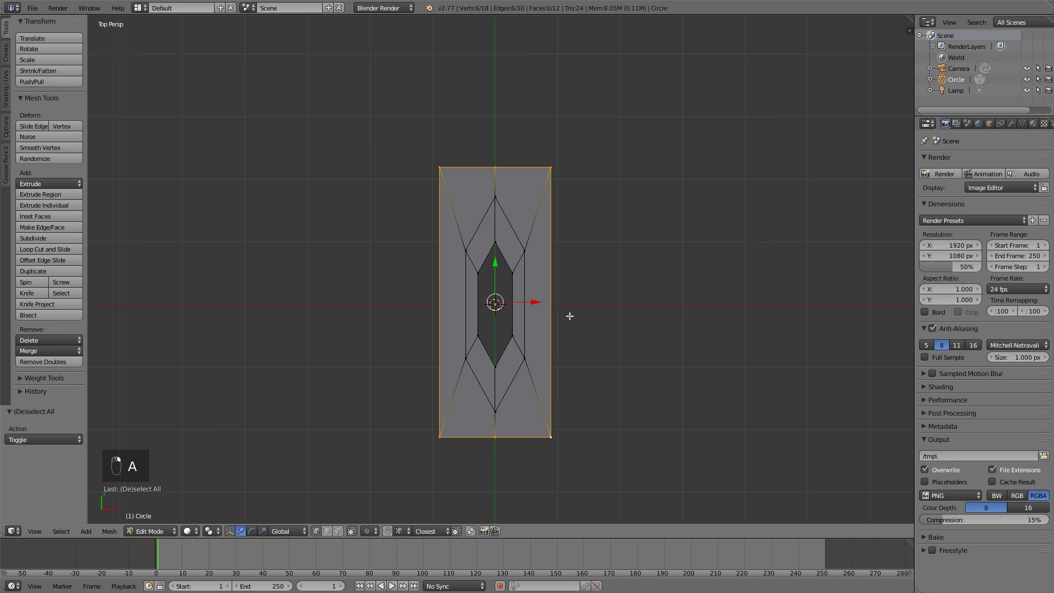
pyautogui.press('s')
pyautogui.press('x')
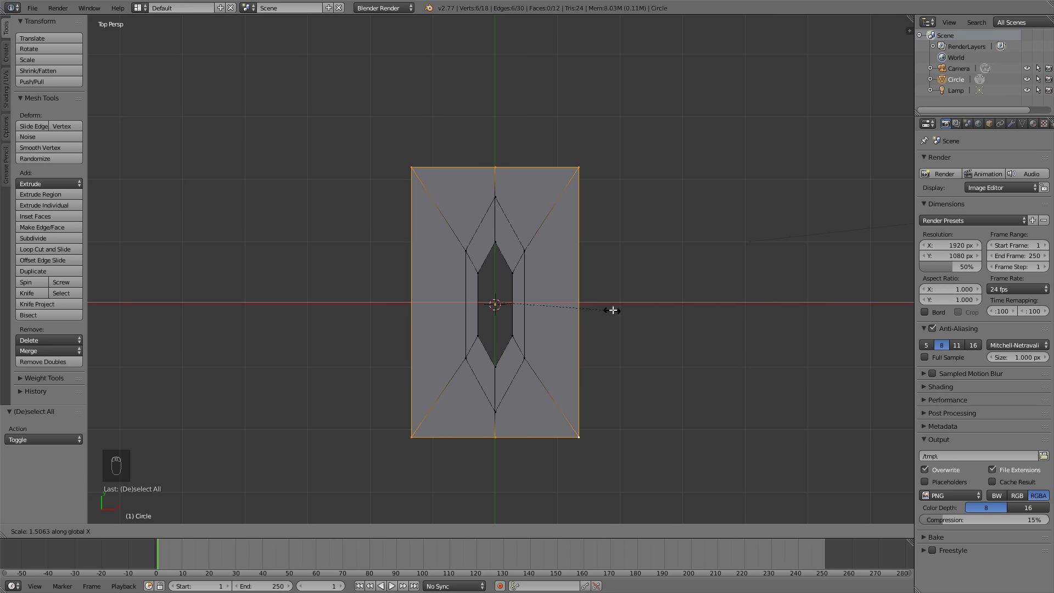
pyautogui.click(618, 310)
pyautogui.press('s')
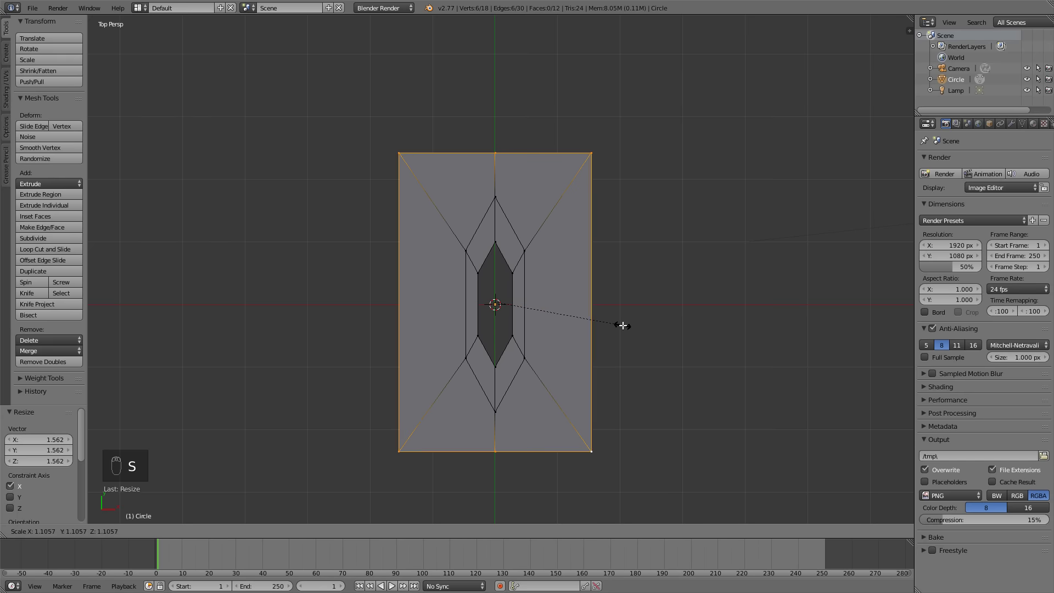
pyautogui.rightClick(628, 329)
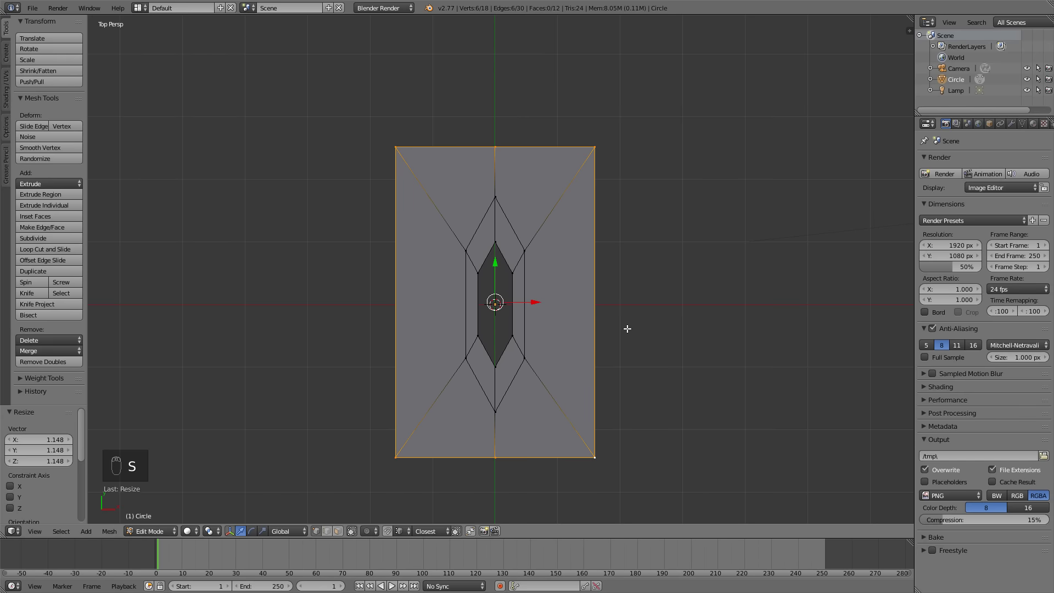
# Fill the lower and upper tips of the inner hexagonal opening with a triangular face each.
pyautogui.press('a')
pyautogui.rightClick(513, 335)
pyautogui.keyDown('shift'); pyautogui.rightClick(496, 367); pyautogui.keyUp('shift')
pyautogui.keyDown('shift'); pyautogui.rightClick(478, 335); pyautogui.keyUp('shift')
pyautogui.press('f')
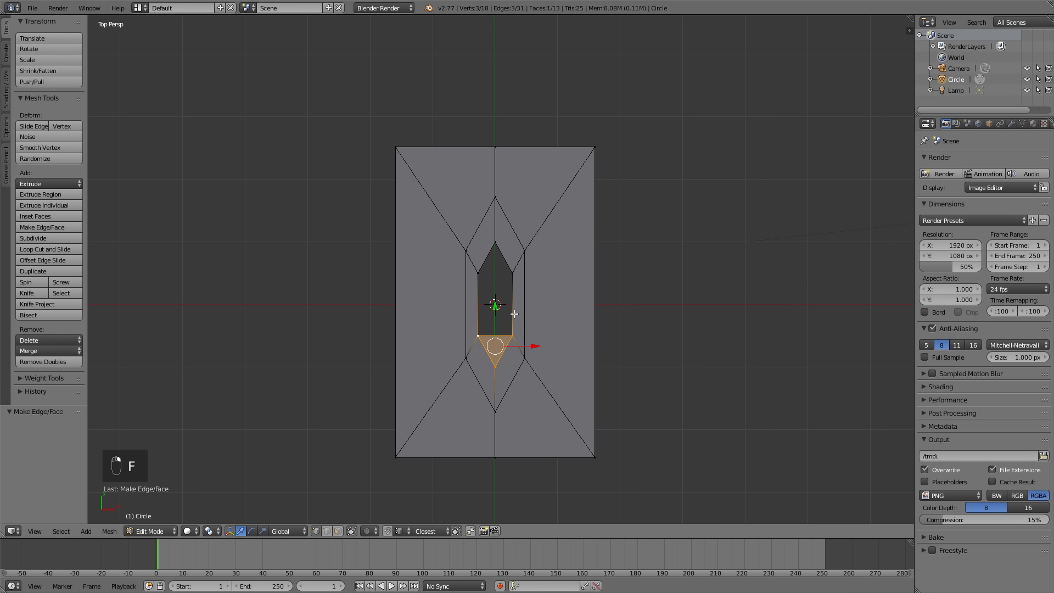
pyautogui.rightClick(507, 258)
pyautogui.keyDown('shift'); pyautogui.rightClick(496, 245); pyautogui.keyUp('shift')
pyautogui.keyDown('shift'); pyautogui.rightClick(476, 270); pyautogui.keyUp('shift')
pyautogui.press('f')
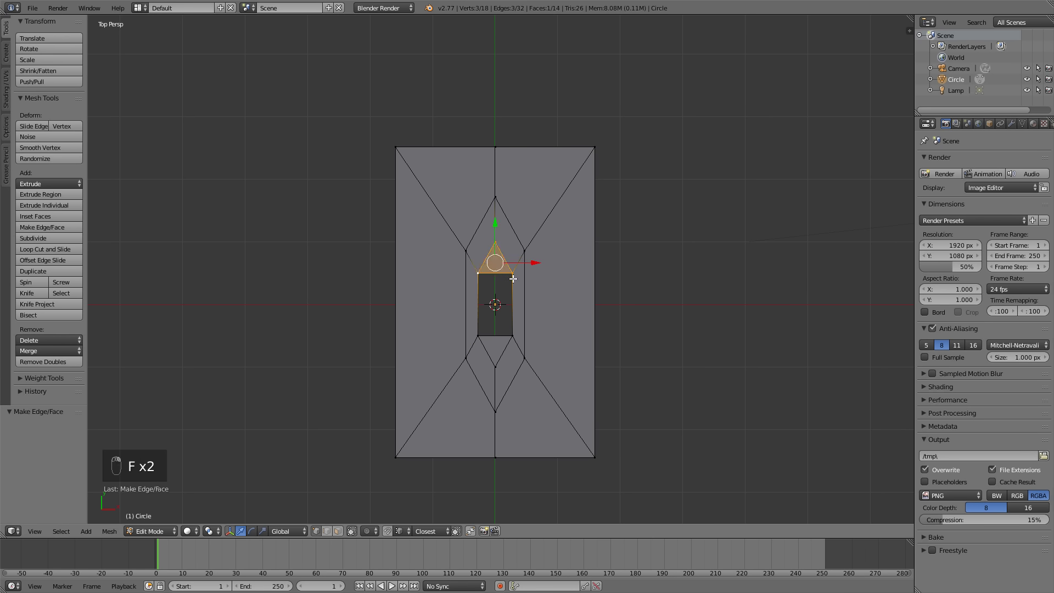
# Select the edge loop around the remaining rectangular hole in the centre and fill it with a face.
pyautogui.press('a')
pyautogui.keyDown('alt'); pyautogui.rightClick(512, 295); pyautogui.keyUp('alt')
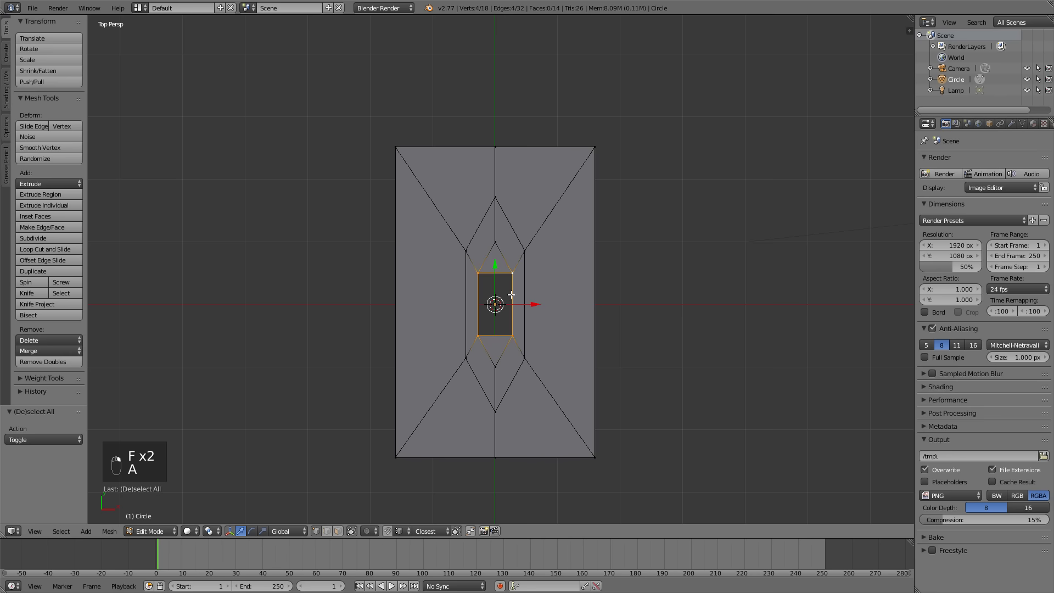
pyautogui.press('f')
pyautogui.press('Tab')
pyautogui.press('Tab')
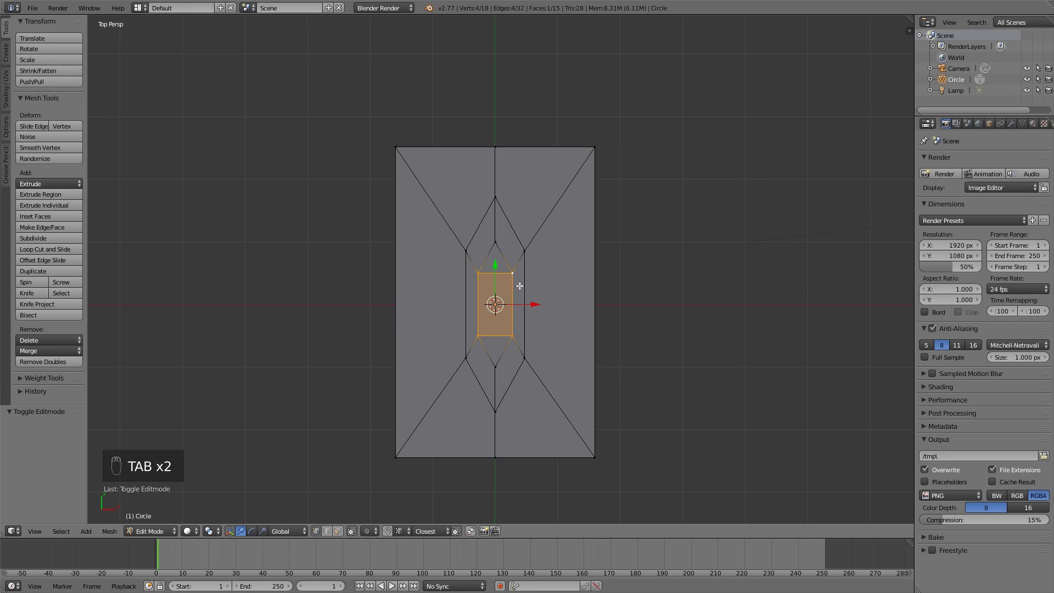
# In face selection mode, select the central rectangle and both tip triangles and move them -0.345 along Z.
pyautogui.scroll(2, 545, 270)
pyautogui.moveTo(517, 369); pyautogui.dragTo(537, 308, button='middle')
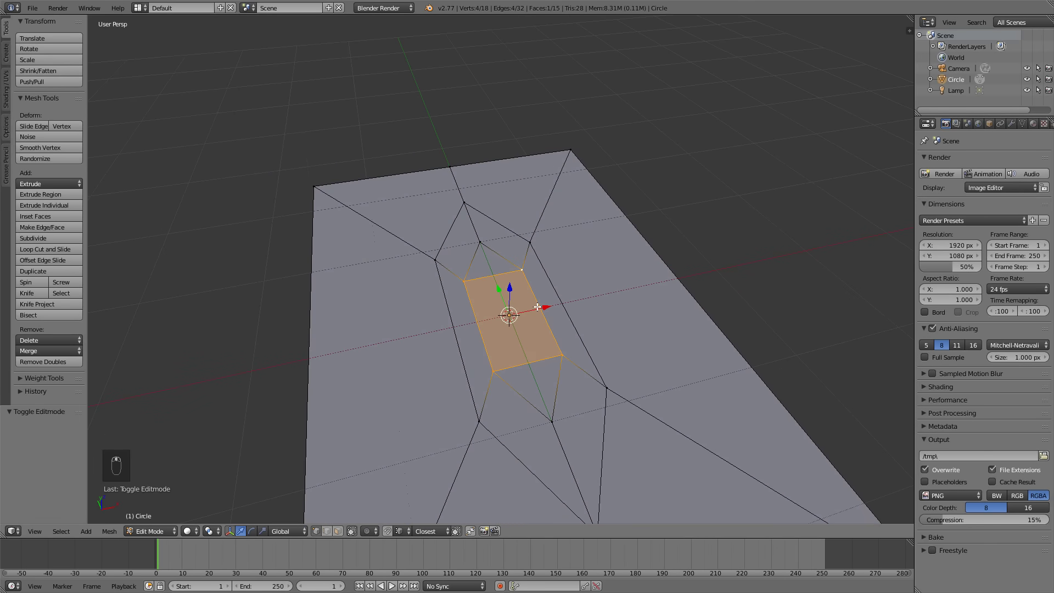
pyautogui.hotkey('ctrl', 'Tab')
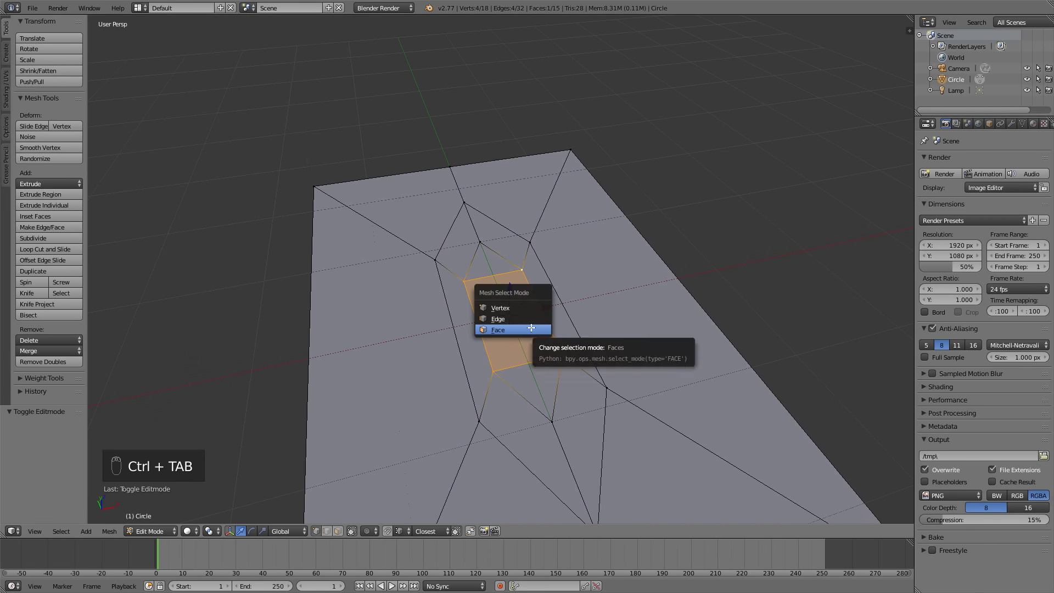
pyautogui.click(531, 328)
pyautogui.keyDown('shift'); pyautogui.click(531, 369); pyautogui.keyUp('shift')
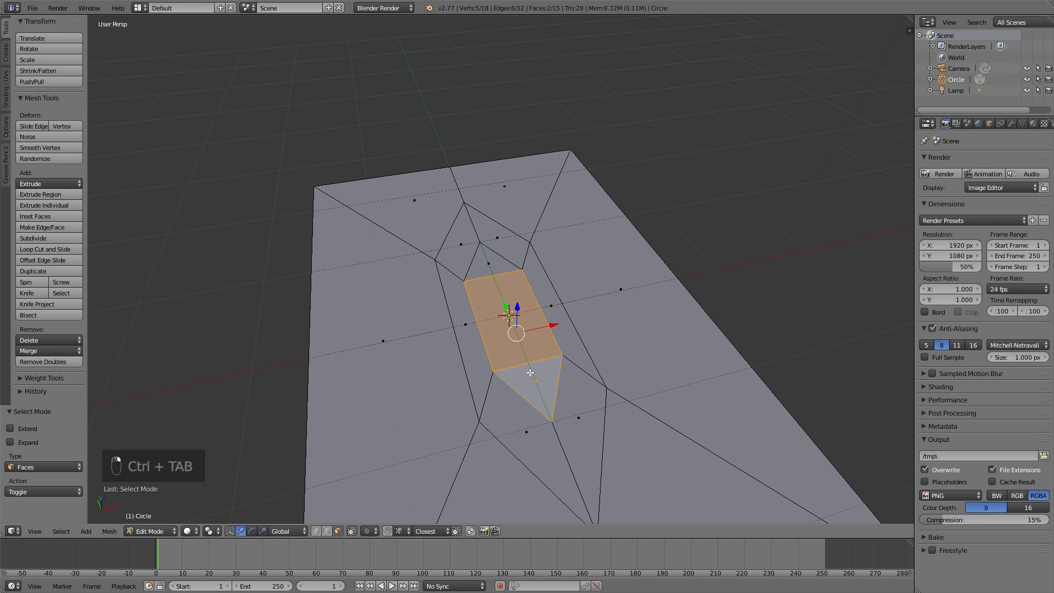
pyautogui.keyDown('shift'); pyautogui.click(495, 263); pyautogui.keyUp('shift')
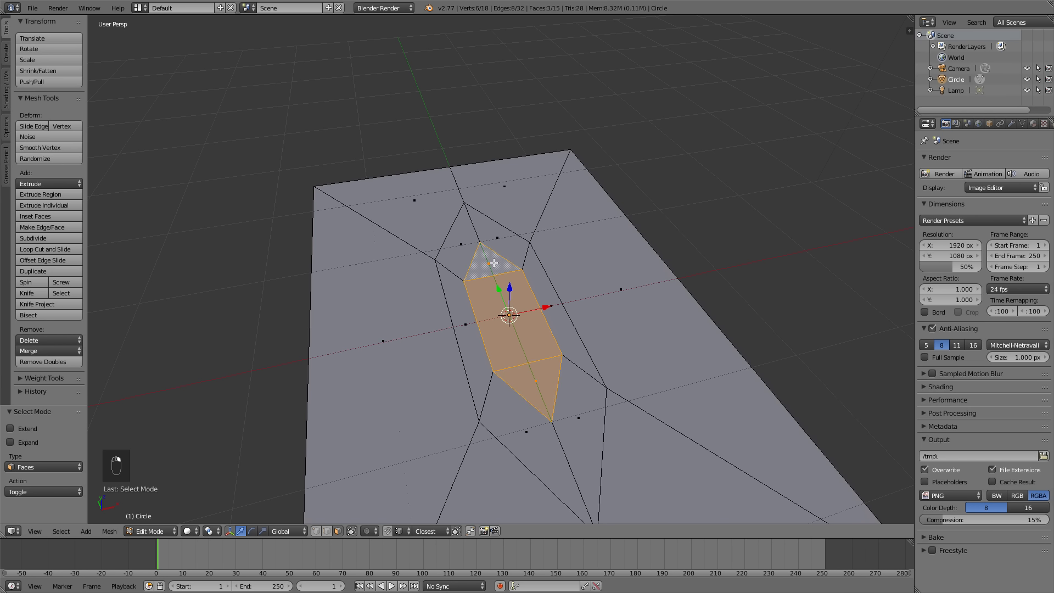
pyautogui.moveTo(528, 280)
pyautogui.mouseDown(button='middle')
pyautogui.moveTo(553, 262)
pyautogui.moveTo(526, 269)
pyautogui.mouseUp(button='middle')
pyautogui.moveTo(528, 269); pyautogui.dragTo(534, 302)
pyautogui.moveTo(534, 302); pyautogui.dragTo(507, 305, button='middle')
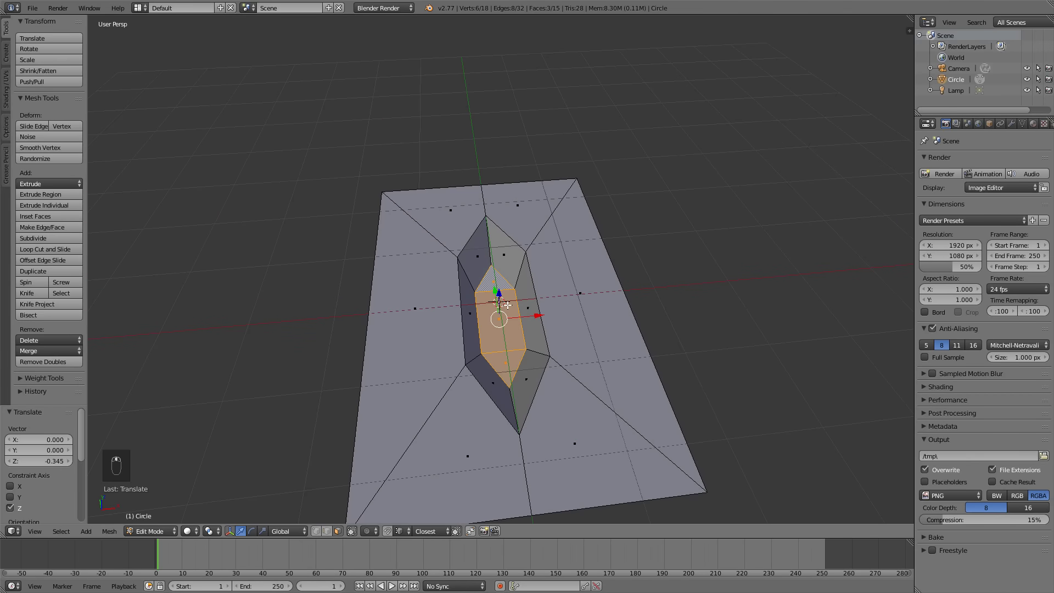
# Deselect everything in top view and add a circle with 4 vertices and radius 1.000 to the mesh.
pyautogui.press('KP_7')
pyautogui.scroll(2, 524, 323)
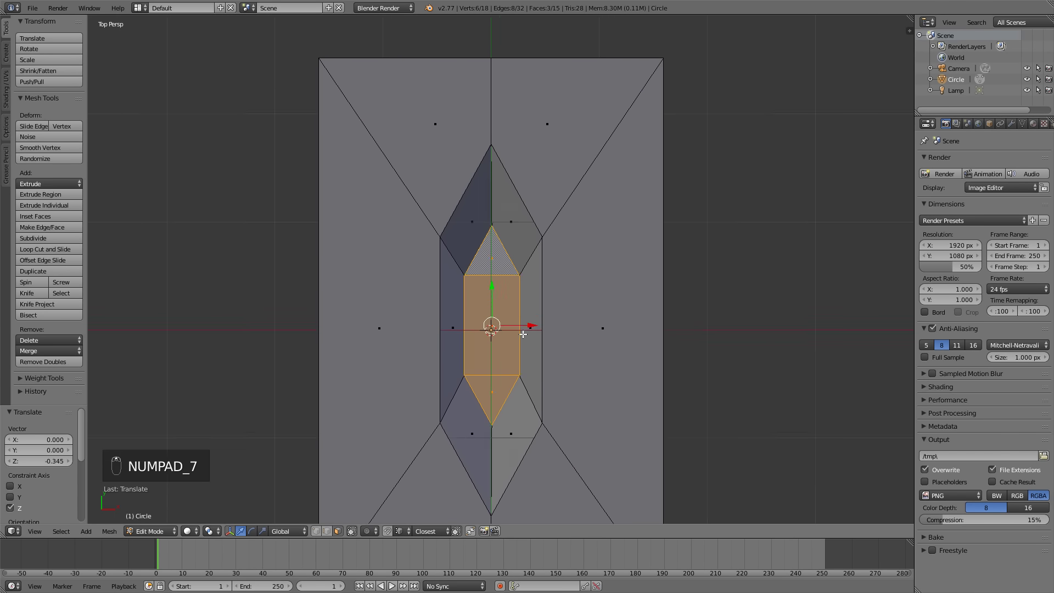
pyautogui.keyDown('shift'); pyautogui.moveTo(541, 316); pyautogui.dragTo(557, 301, button='middle'); pyautogui.keyUp('shift')
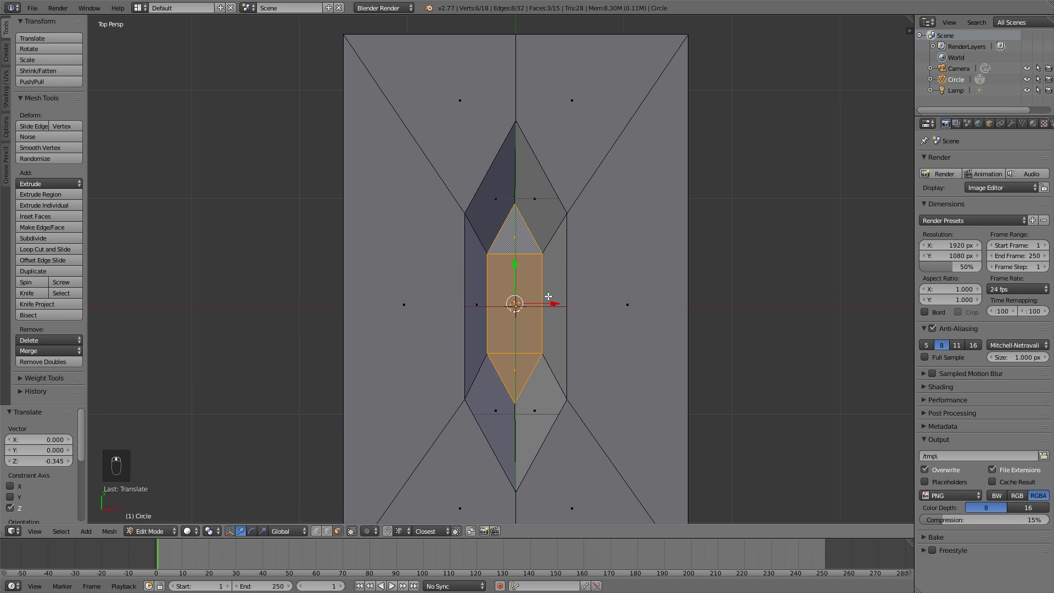
pyautogui.press('a')
pyautogui.hotkey('shift', 'a')
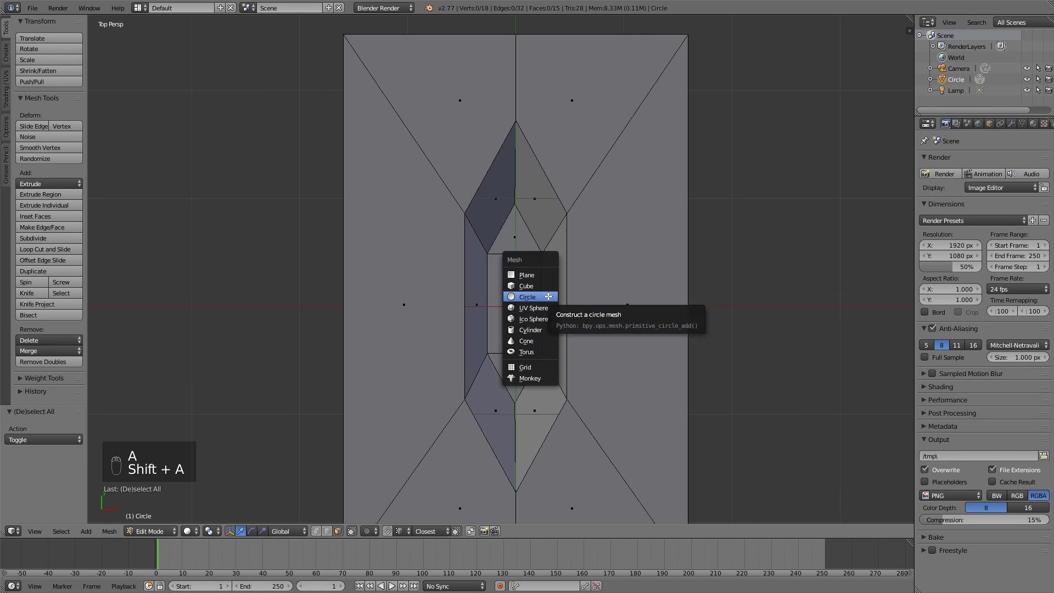
pyautogui.click(548, 297)
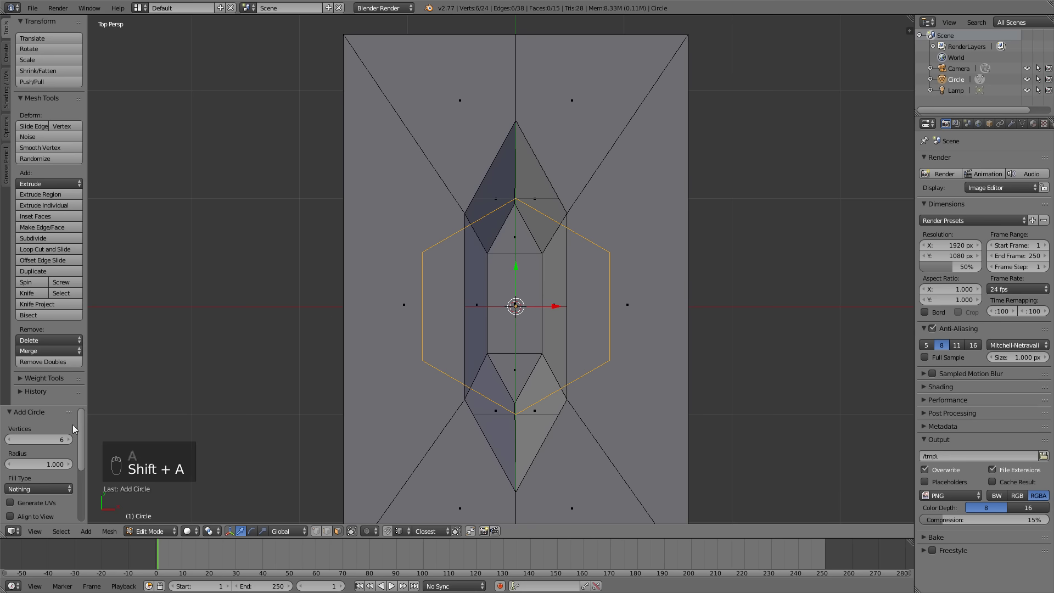
pyautogui.moveTo(55, 439); pyautogui.dragTo(48, 427)
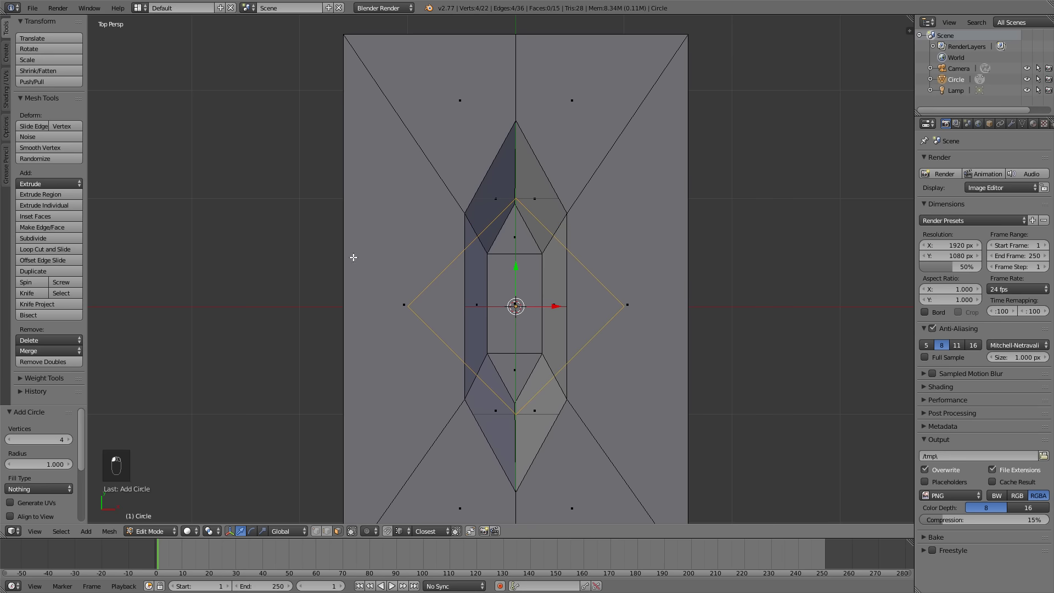
# Rotate the four-vertex circle 90° about X and scale it uniformly to 0.370.
pyautogui.moveTo(527, 363); pyautogui.dragTo(596, 297, button='middle')
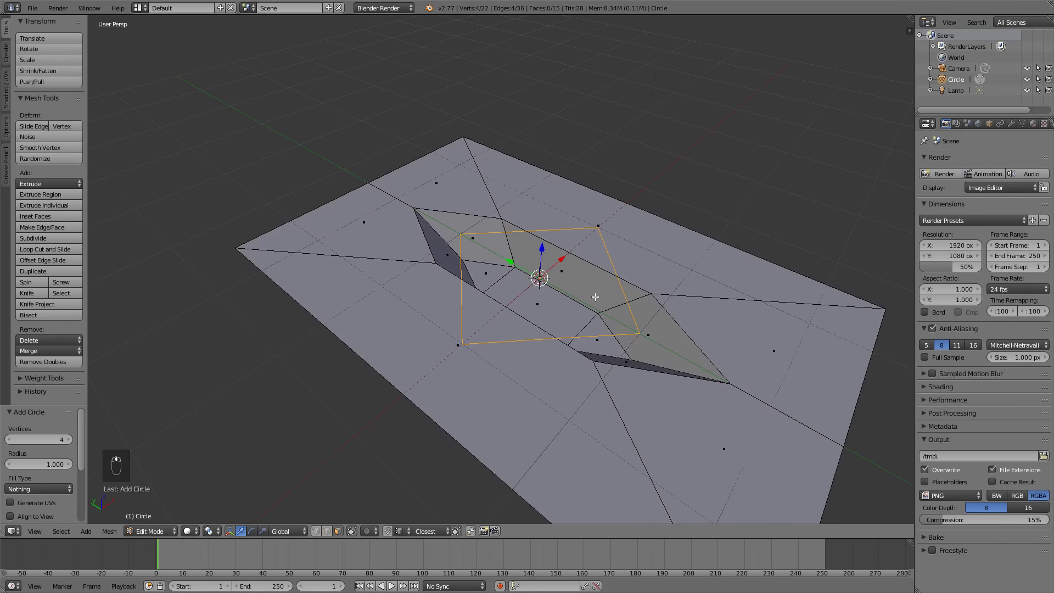
pyautogui.scroll(2, 612, 281)
pyautogui.write('rx90')
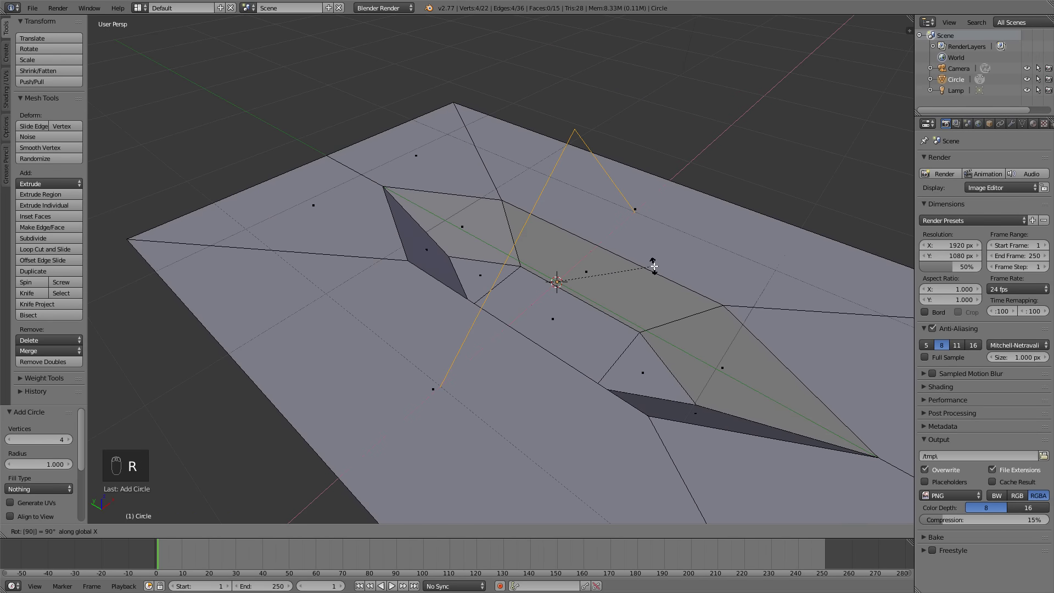
pyautogui.press('Return')
pyautogui.press('s')
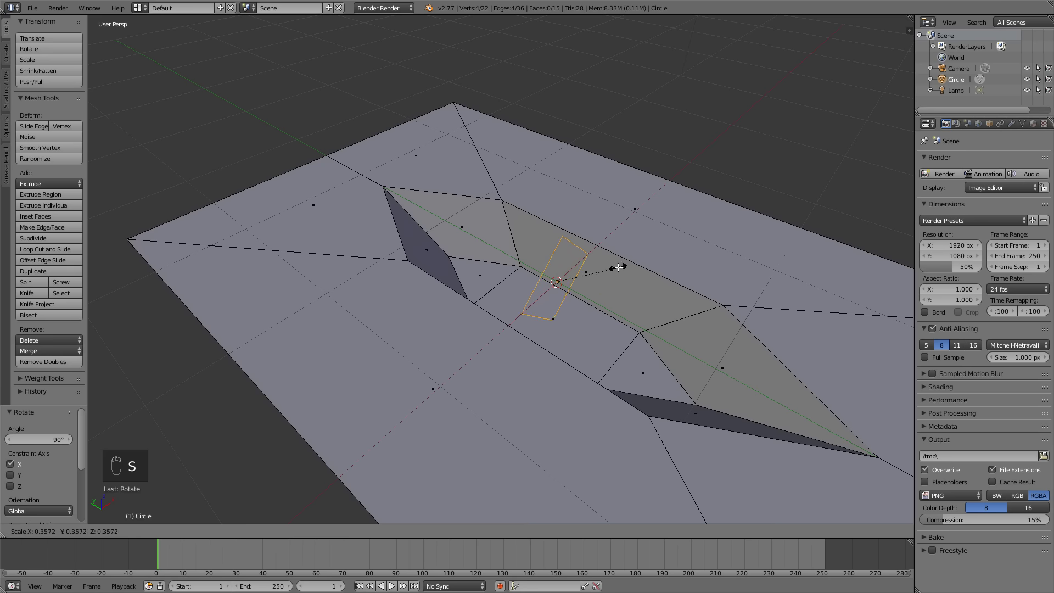
pyautogui.click(619, 266)
pyautogui.moveTo(619, 266)
pyautogui.mouseDown(button='middle')
pyautogui.moveTo(605, 303)
pyautogui.moveTo(603, 268)
pyautogui.mouseUp(button='middle')
# Switch to vertex selection and extrude the diamond outline 0.427 along Y, adding a second extrusion of 0.224.
pyautogui.hotkey('ctrl', 'Tab')
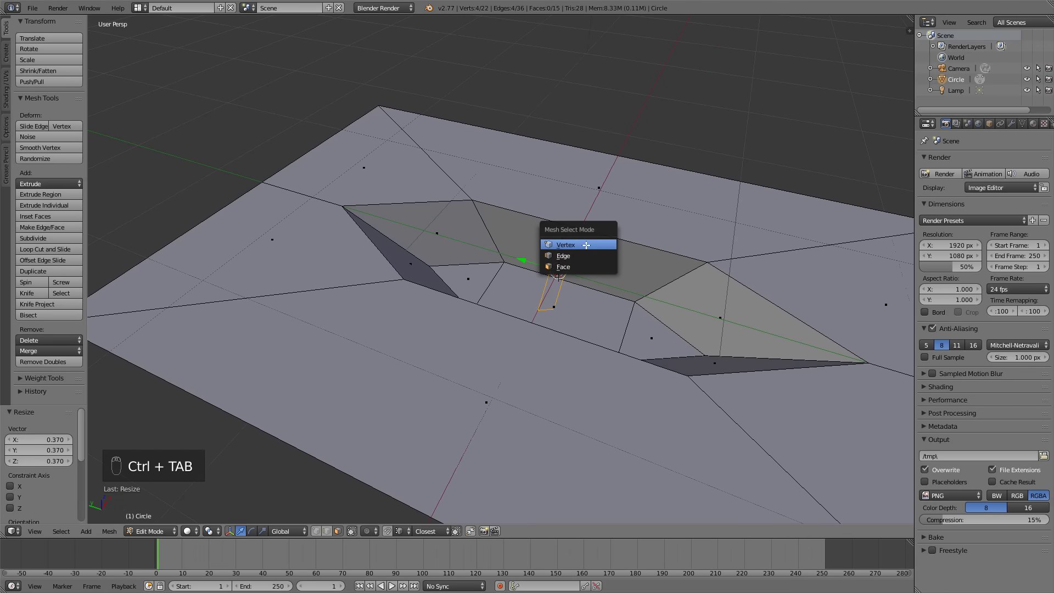
pyautogui.click(586, 245)
pyautogui.moveTo(586, 245); pyautogui.dragTo(555, 248, button='middle')
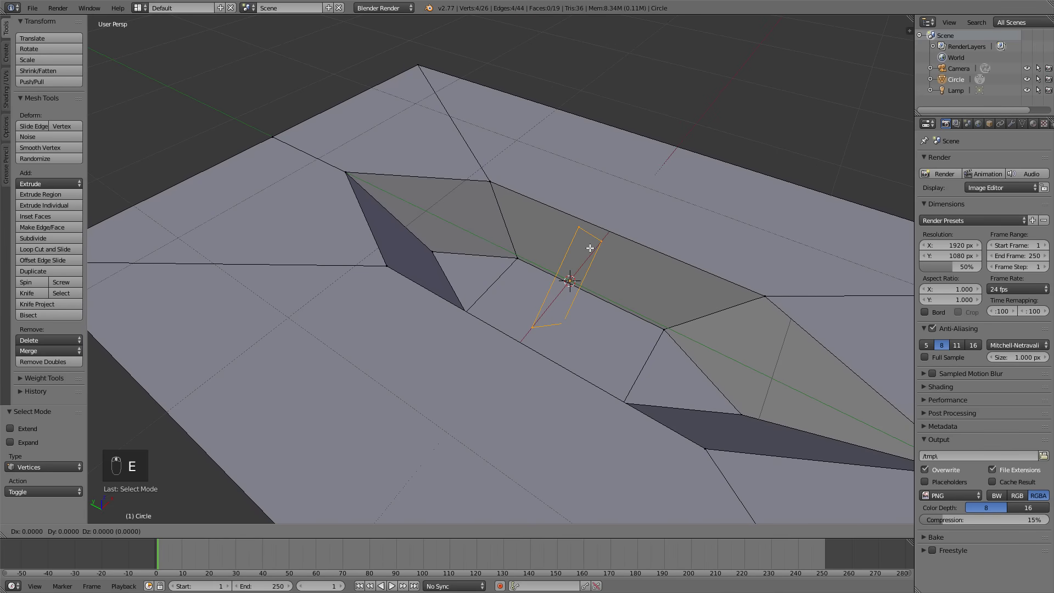
pyautogui.press('e')
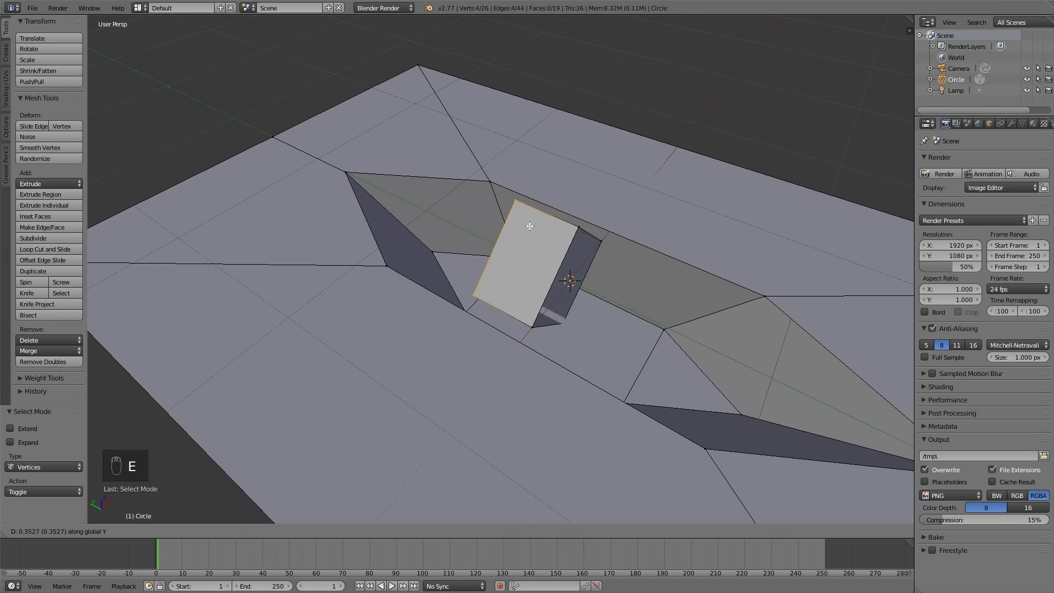
pyautogui.click(524, 234)
pyautogui.moveTo(524, 234); pyautogui.dragTo(527, 258, button='middle')
pyautogui.press('e')
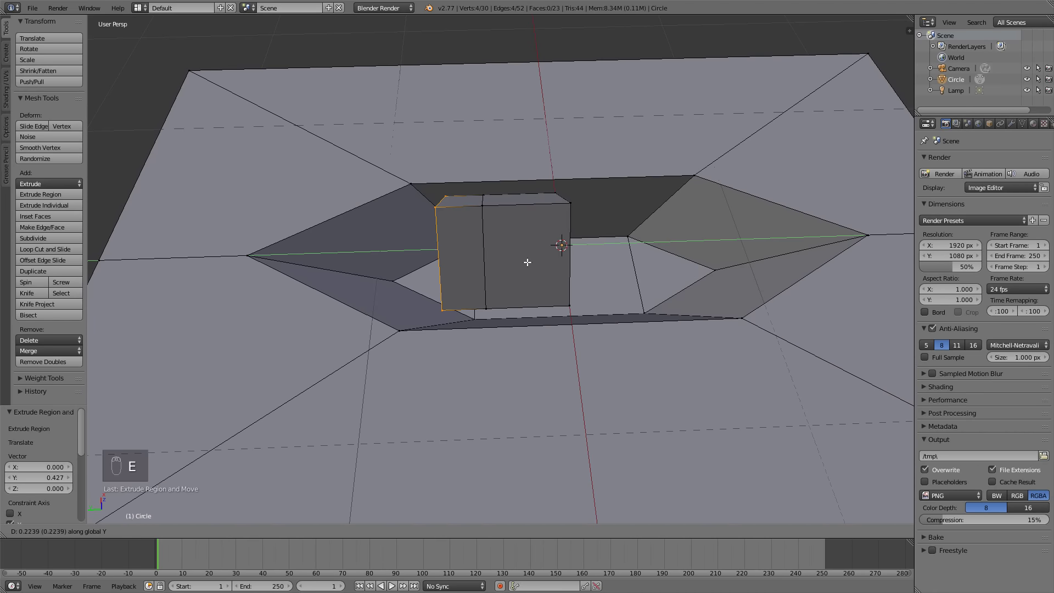
pyautogui.click(528, 262)
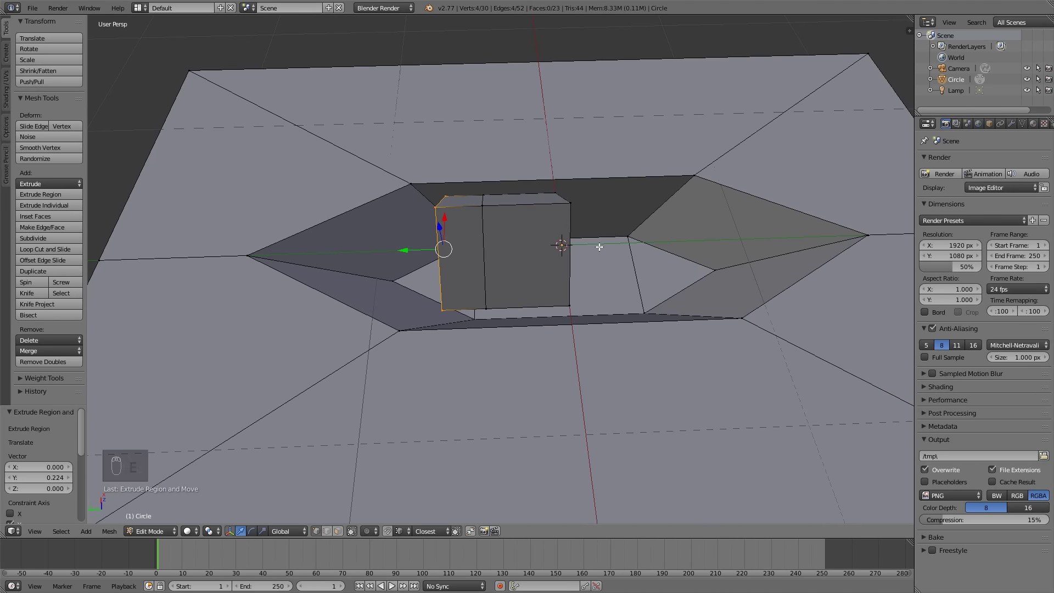
# Merge the extruded end vertices at their center and move the resulting tip outward along Y.
pyautogui.press('w')
pyautogui.click(571, 238)
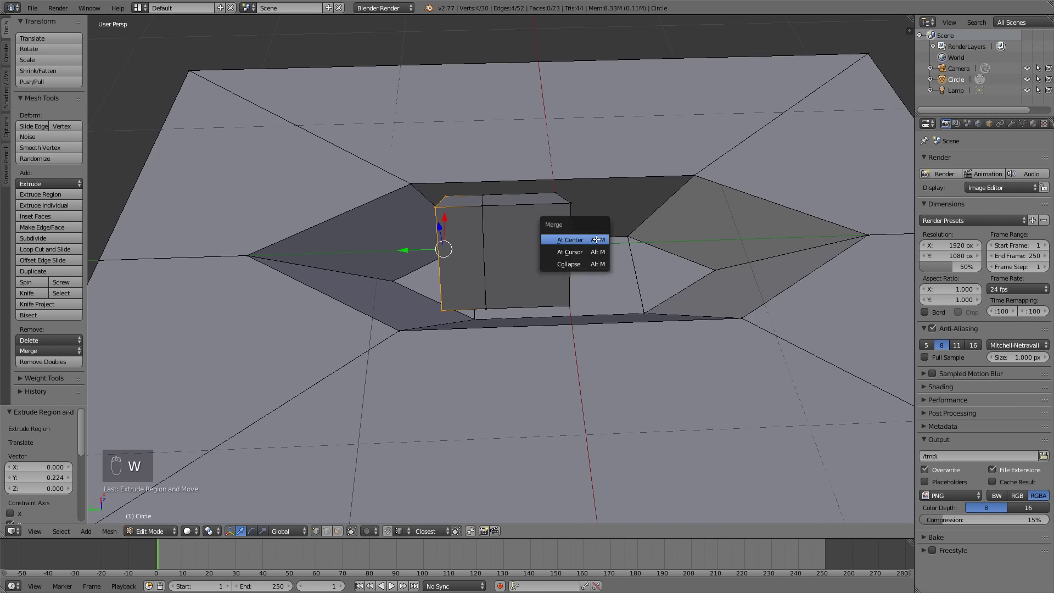
pyautogui.click(572, 241)
pyautogui.moveTo(415, 246); pyautogui.dragTo(376, 248)
# Select the crystal's open end loop and extrude it -0.401 along Y, adding a second extrusion of about -0.285.
pyautogui.press('a')
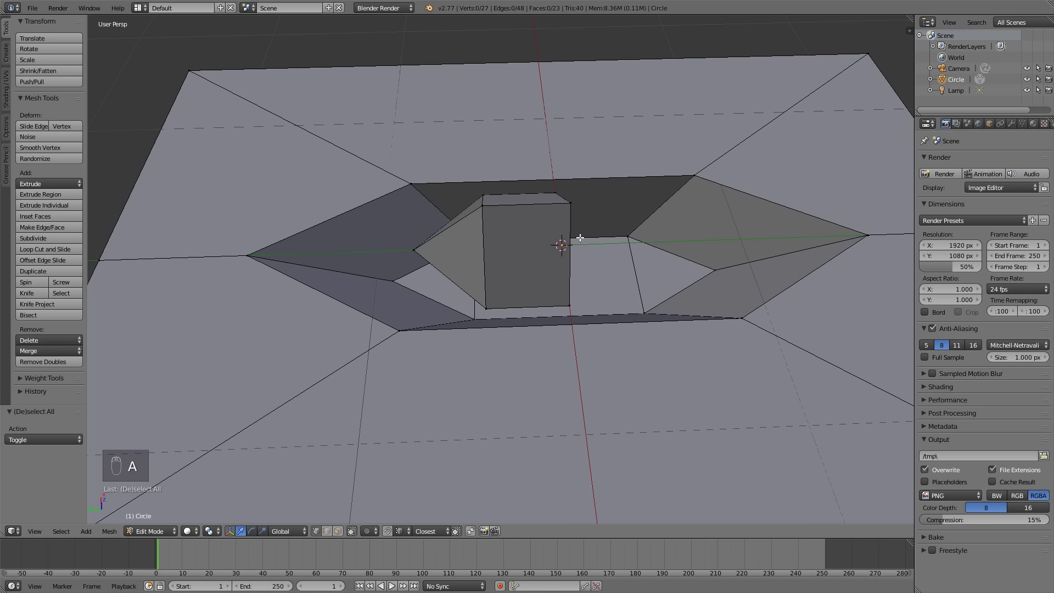
pyautogui.keyDown('alt'); pyautogui.rightClick(568, 236); pyautogui.keyUp('alt')
pyautogui.moveTo(637, 239); pyautogui.dragTo(600, 238, button='middle')
pyautogui.press('e')
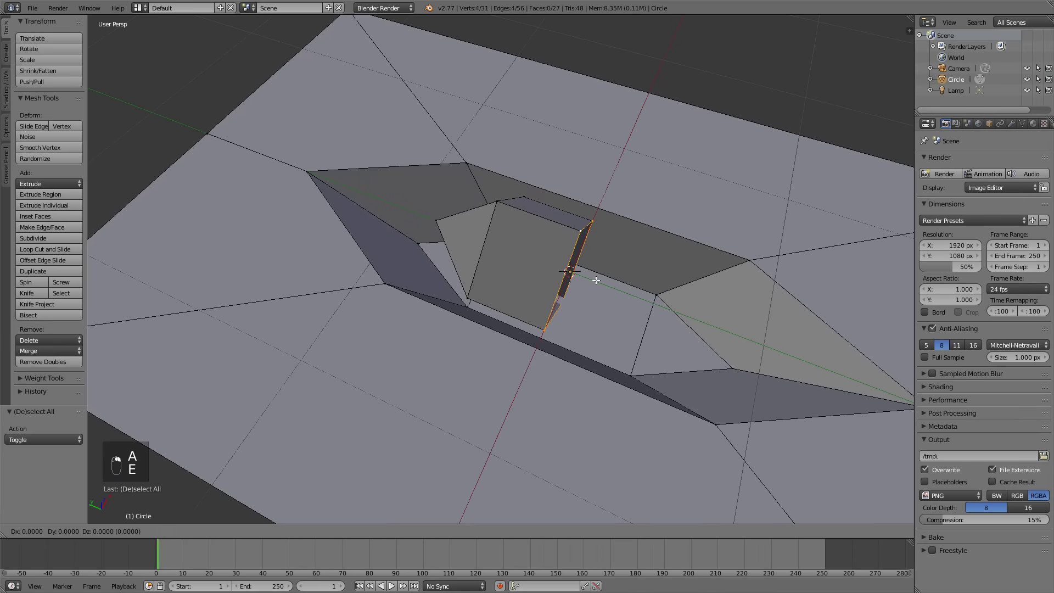
pyautogui.click(658, 291)
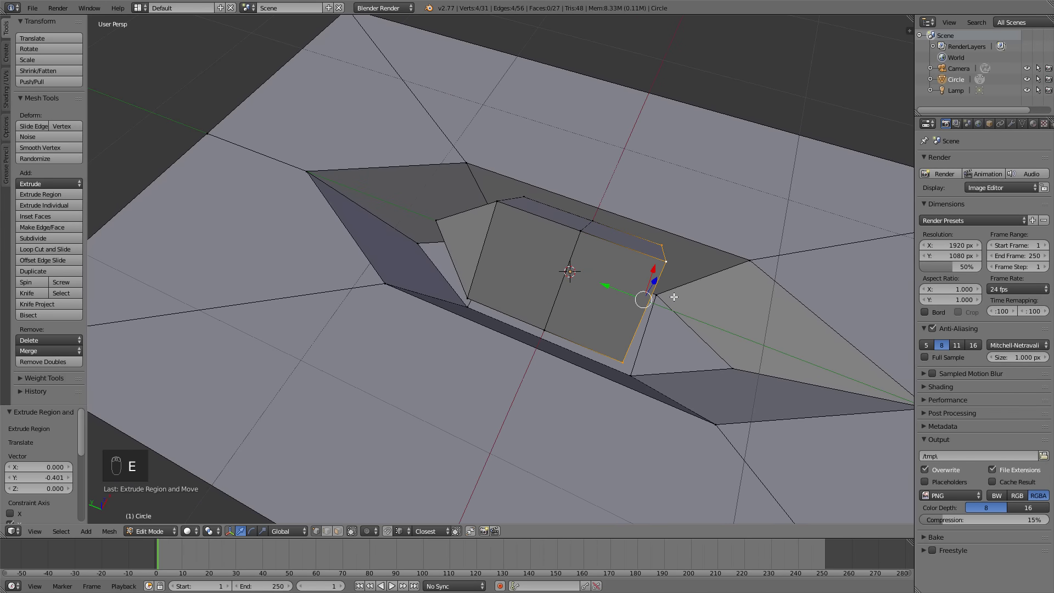
pyautogui.press('e')
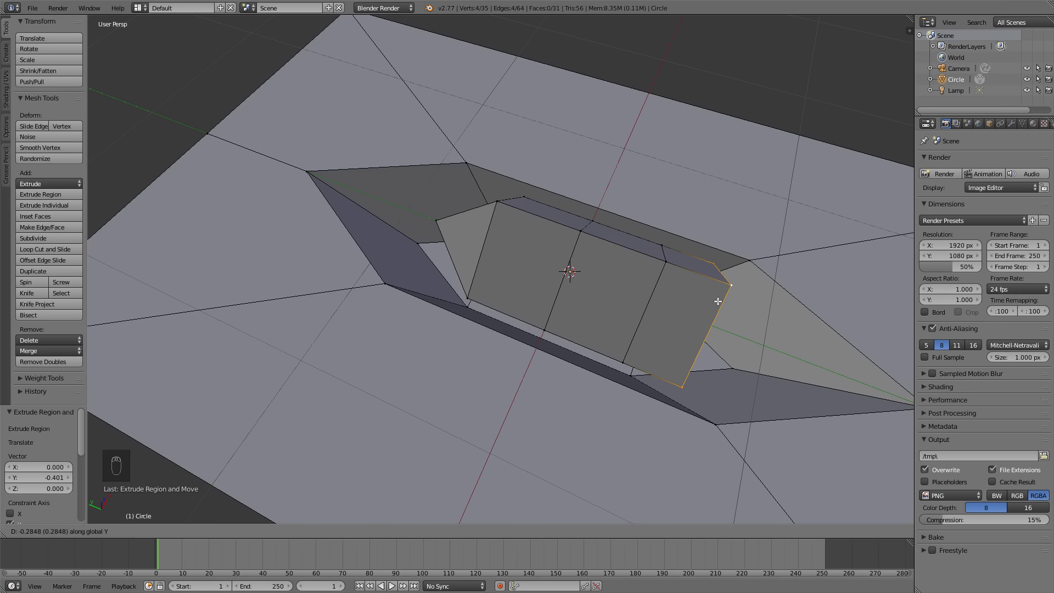
pyautogui.click(718, 301)
# Merge the new end vertices at their center and move the resulting tip -0.064 along Y.
pyautogui.press('w')
pyautogui.click(745, 322)
pyautogui.click(744, 322)
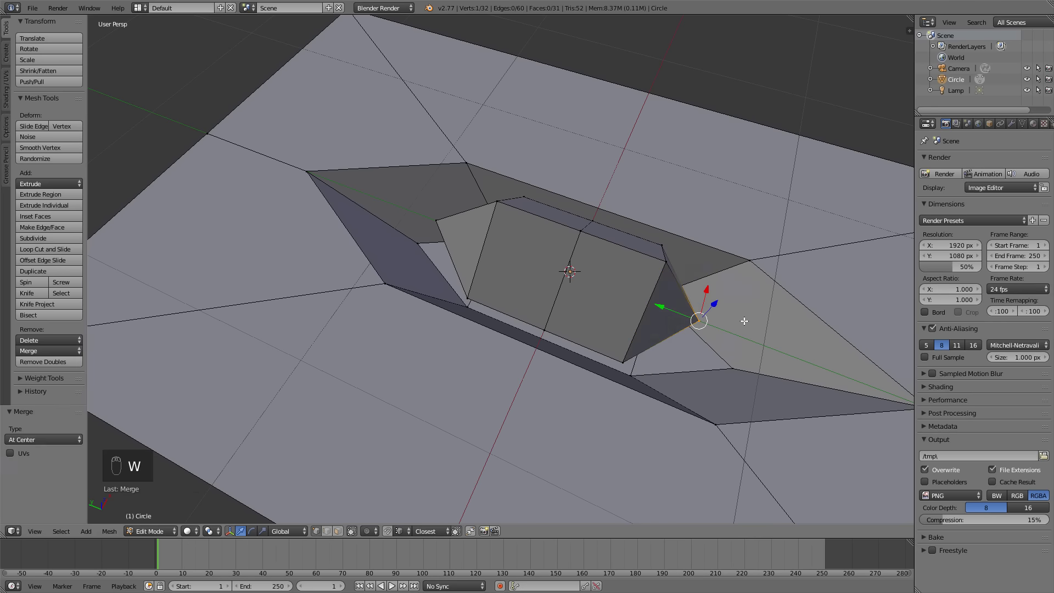
pyautogui.press('g')
pyautogui.press('y')
pyautogui.click(678, 312)
# Select the edge loop around the crystal's middle and scale it by about 1.44 along X.
pyautogui.moveTo(607, 243); pyautogui.dragTo(529, 327, button='middle')
pyautogui.keyDown('alt'); pyautogui.rightClick(564, 330); pyautogui.keyUp('alt')
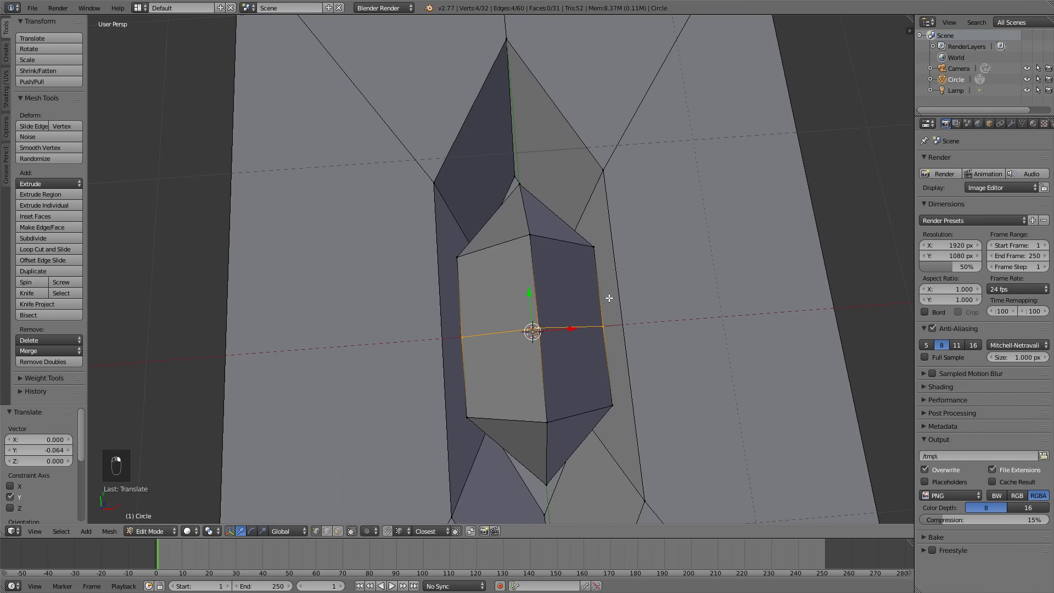
pyautogui.press('s')
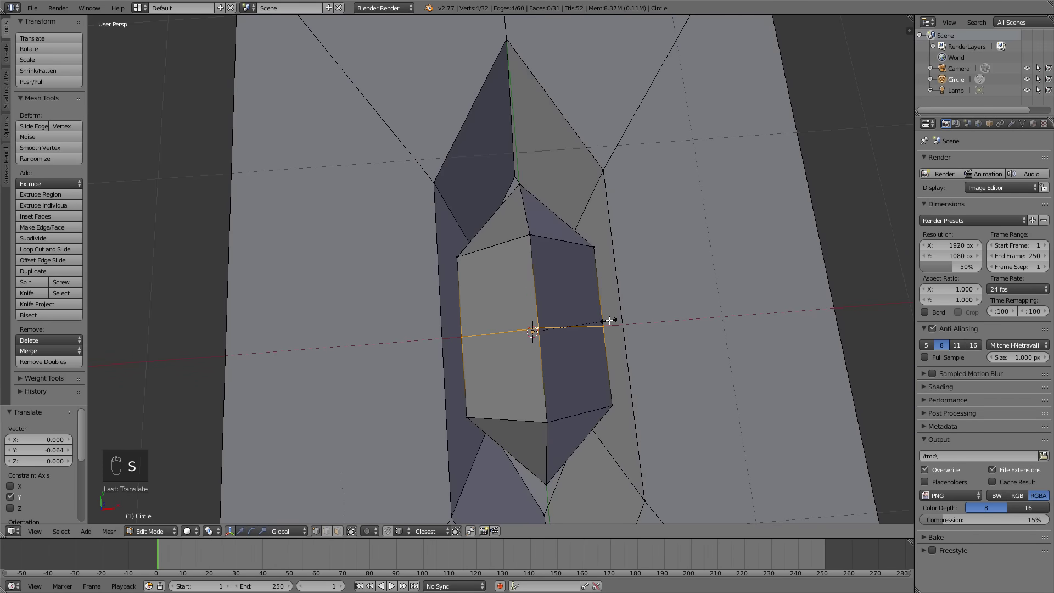
pyautogui.press('x')
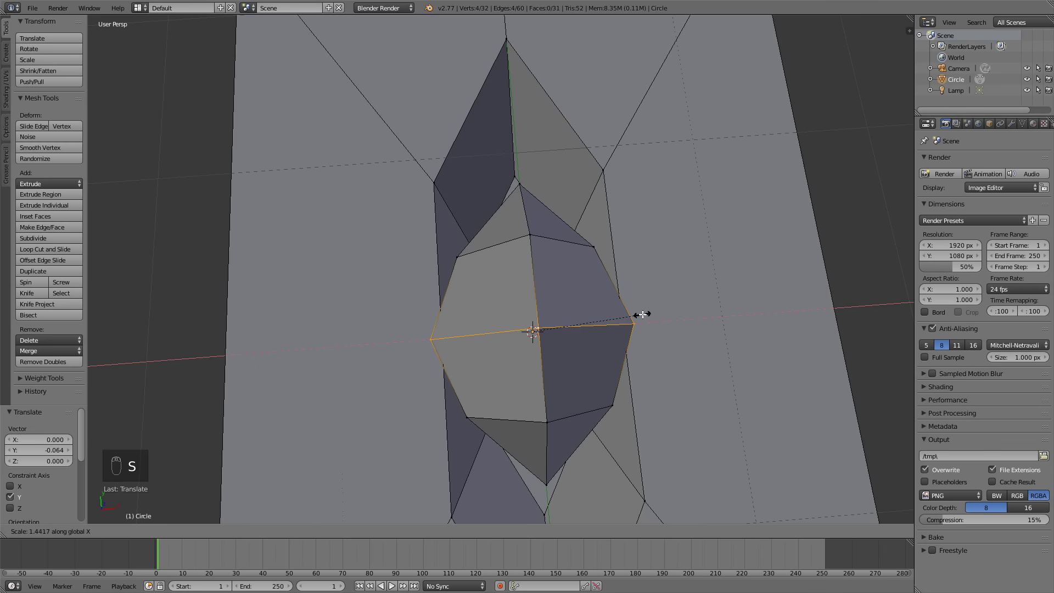
pyautogui.click(644, 314)
# Select all the linked geometry of the crystal and scale it by 0.721 along Z.
pyautogui.moveTo(549, 370); pyautogui.dragTo(610, 325, button='middle')
pyautogui.hotkey('ctrl', 'l')
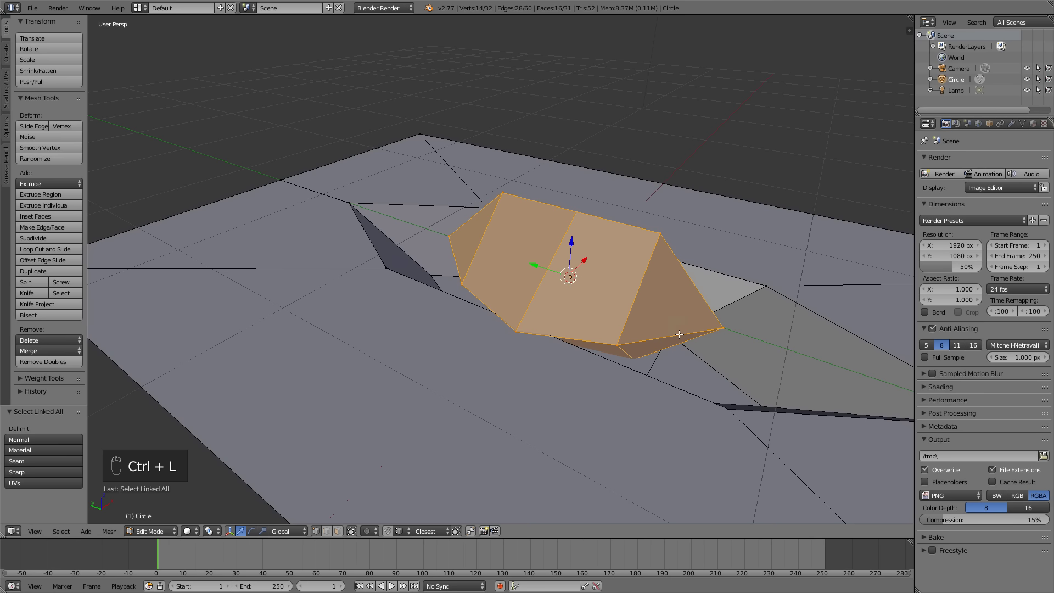
pyautogui.press('s')
pyautogui.press('z')
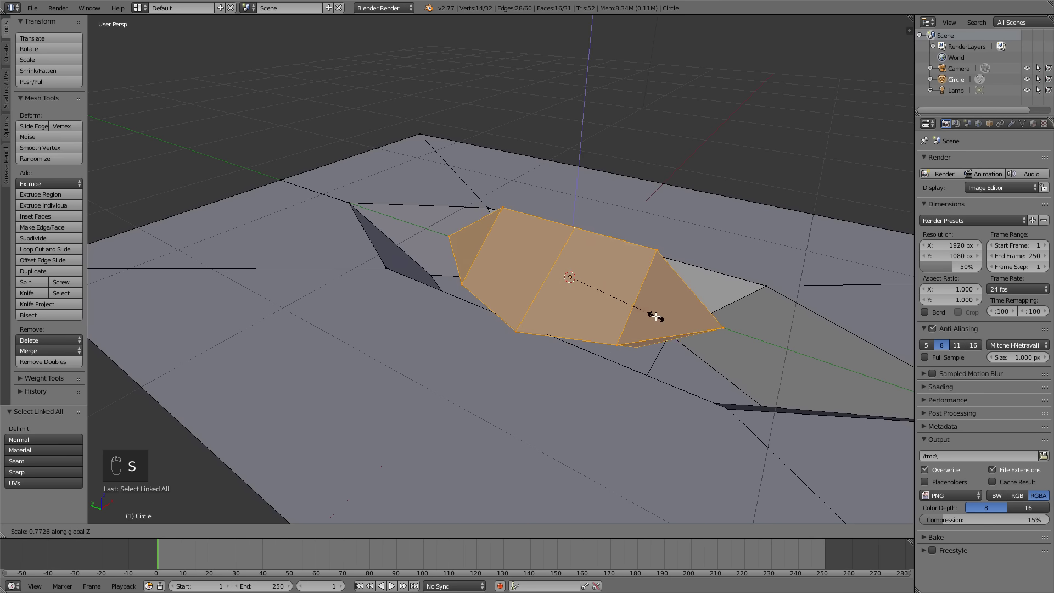
pyautogui.click(651, 315)
# Scale the whole crystal uniformly by 0.792 and adjust its position in the socket along Z.
pyautogui.moveTo(651, 314); pyautogui.dragTo(649, 348, button='middle')
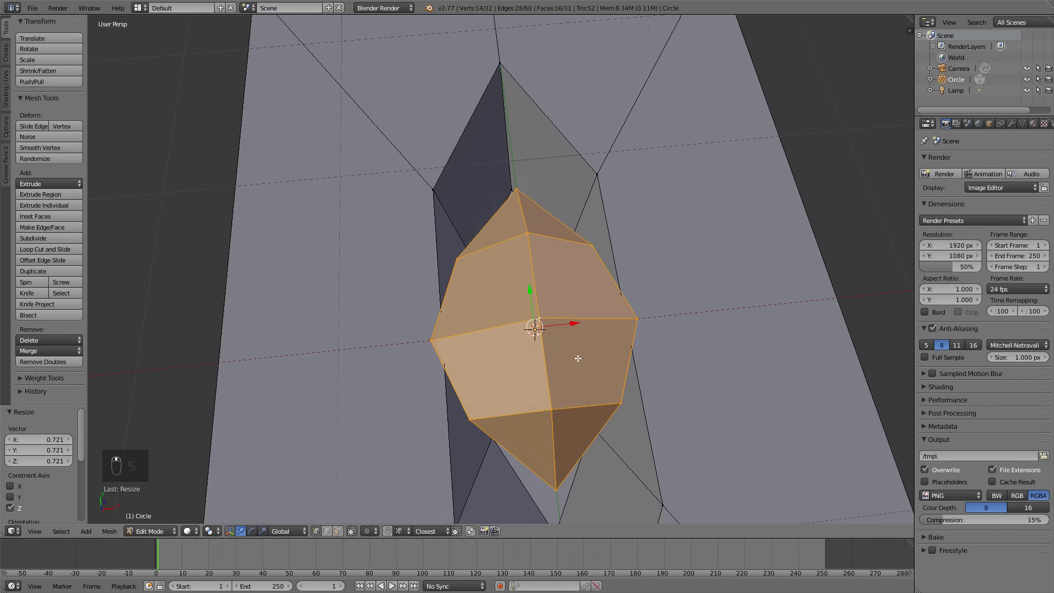
pyautogui.press('s')
pyautogui.click(621, 338)
pyautogui.press('g')
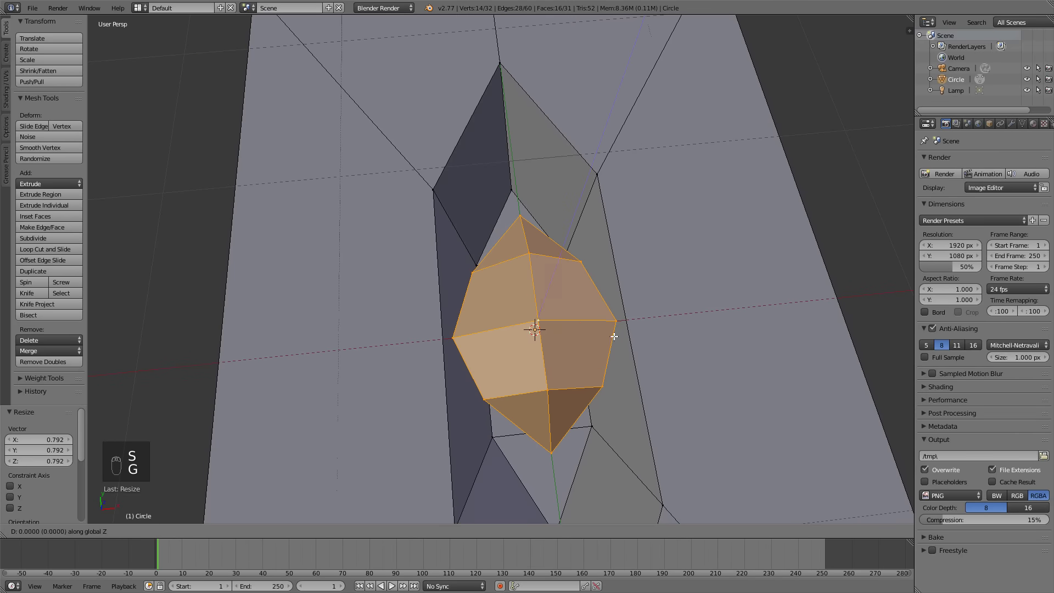
pyautogui.press('z')
pyautogui.click(604, 344)
# Return to Object Mode and give the panel a level 2 subdivision surface.
pyautogui.moveTo(603, 344); pyautogui.dragTo(572, 365, button='middle')
pyautogui.scroll(-4, 572, 365)
pyautogui.press('Tab')
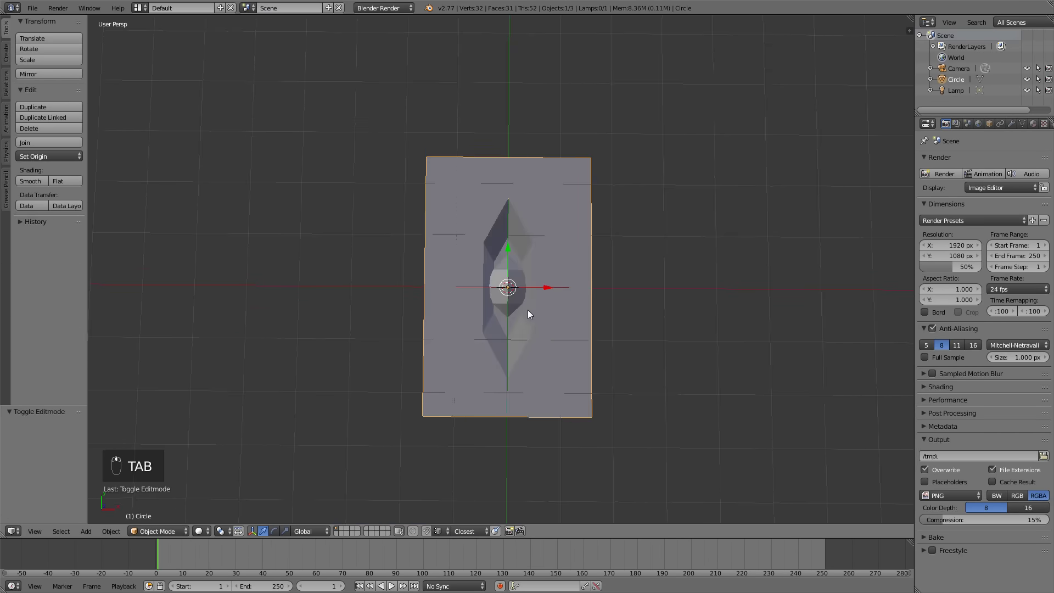
pyautogui.moveTo(528, 309); pyautogui.dragTo(522, 331, button='middle')
pyautogui.scroll(5, 547, 295)
pyautogui.scroll(-4, 546, 298)
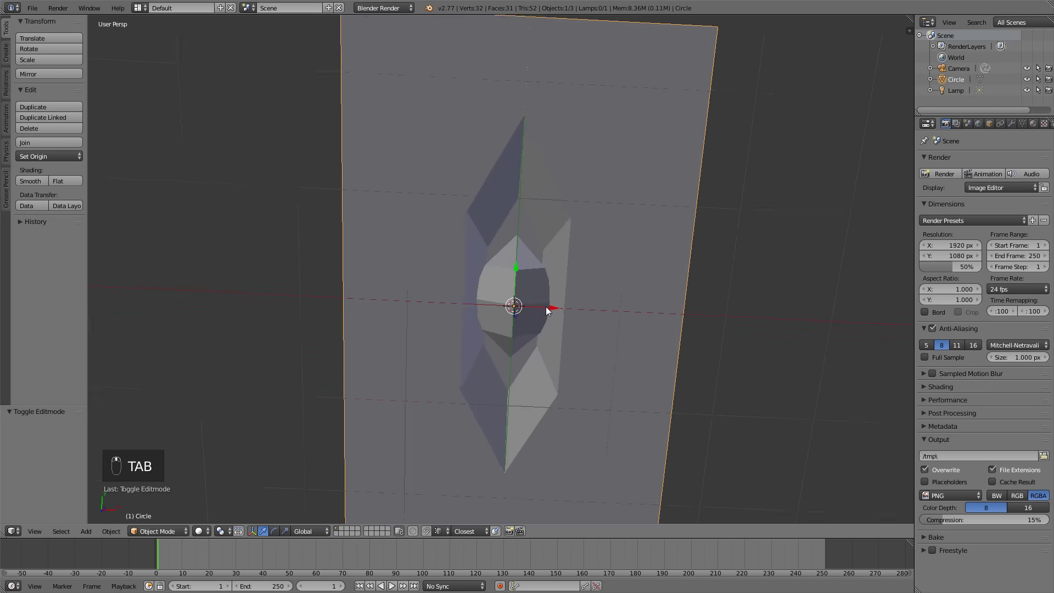
pyautogui.moveTo(552, 293); pyautogui.dragTo(549, 279, button='middle')
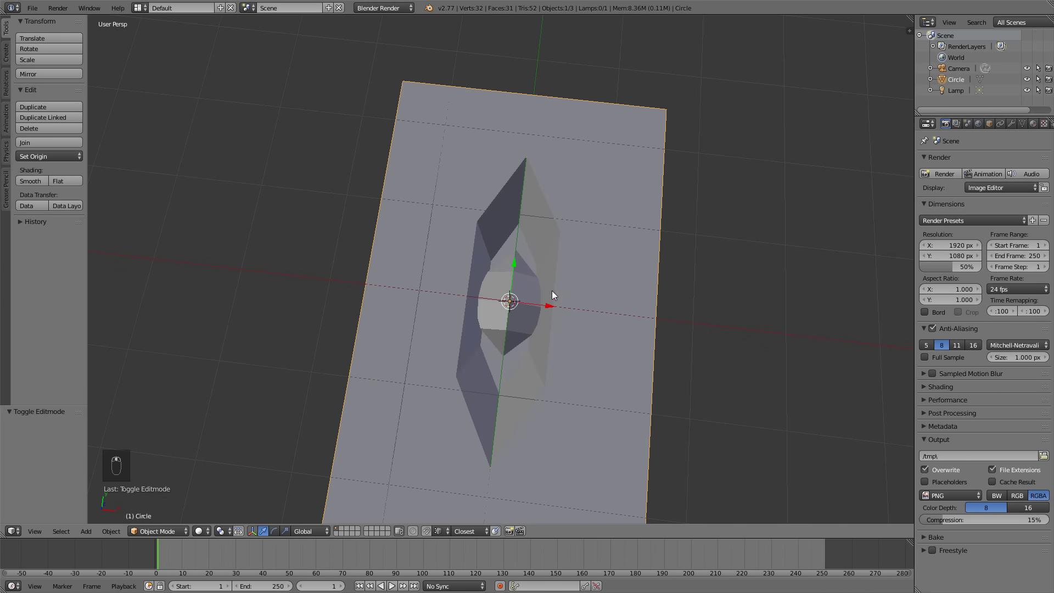
pyautogui.moveTo(549, 215); pyautogui.dragTo(563, 213, button='middle')
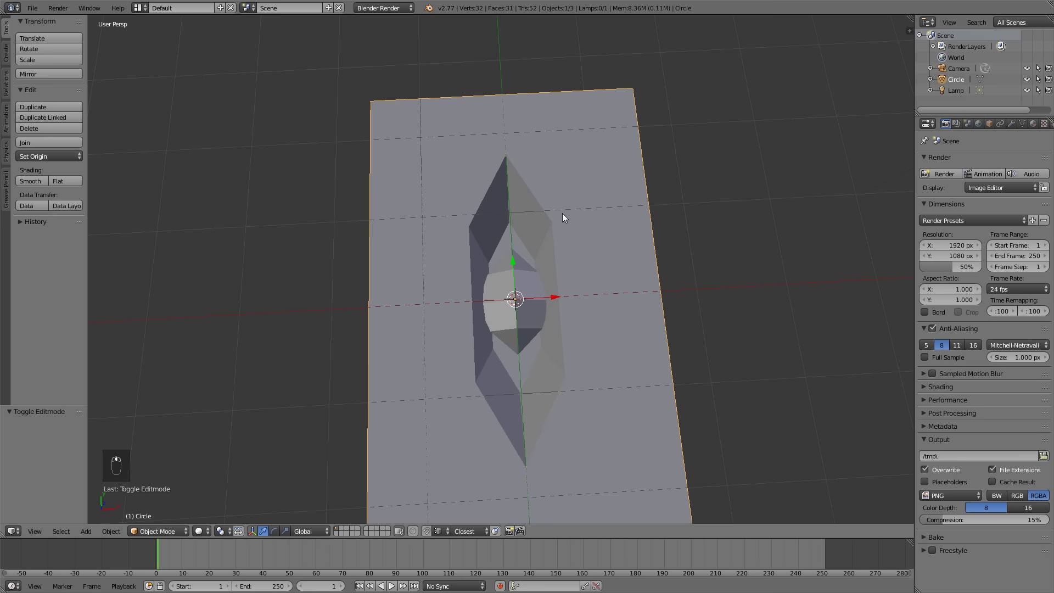
pyautogui.hotkey('ctrl', '2')
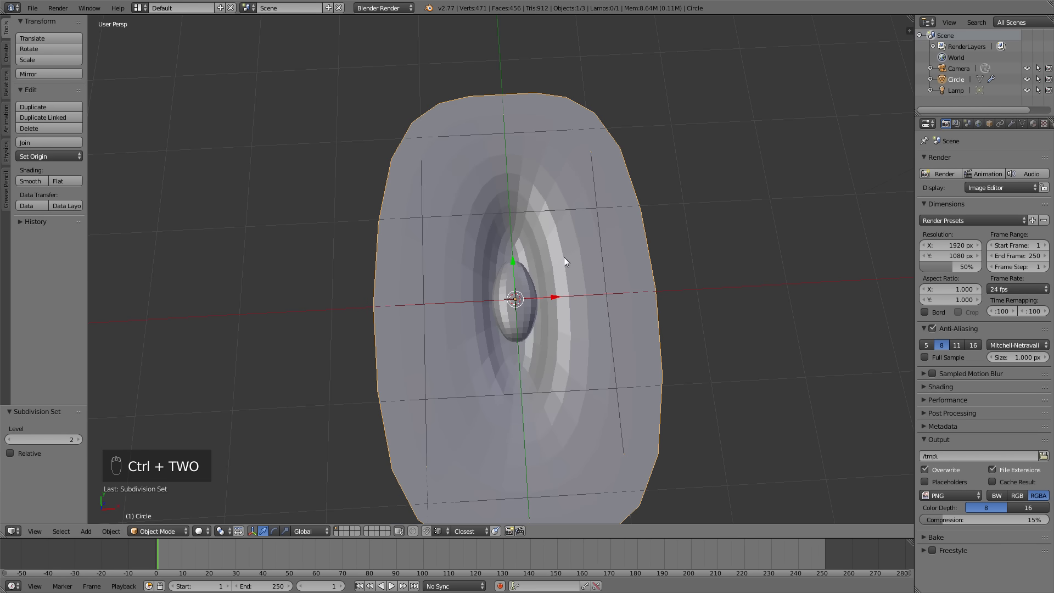
# In top view, select all the socket's side wall faces, scale them down uniformly, and scale them by 0.839 along Y.
pyautogui.moveTo(533, 274); pyautogui.dragTo(497, 269, button='middle')
pyautogui.press('KP_7')
pyautogui.press('Tab')
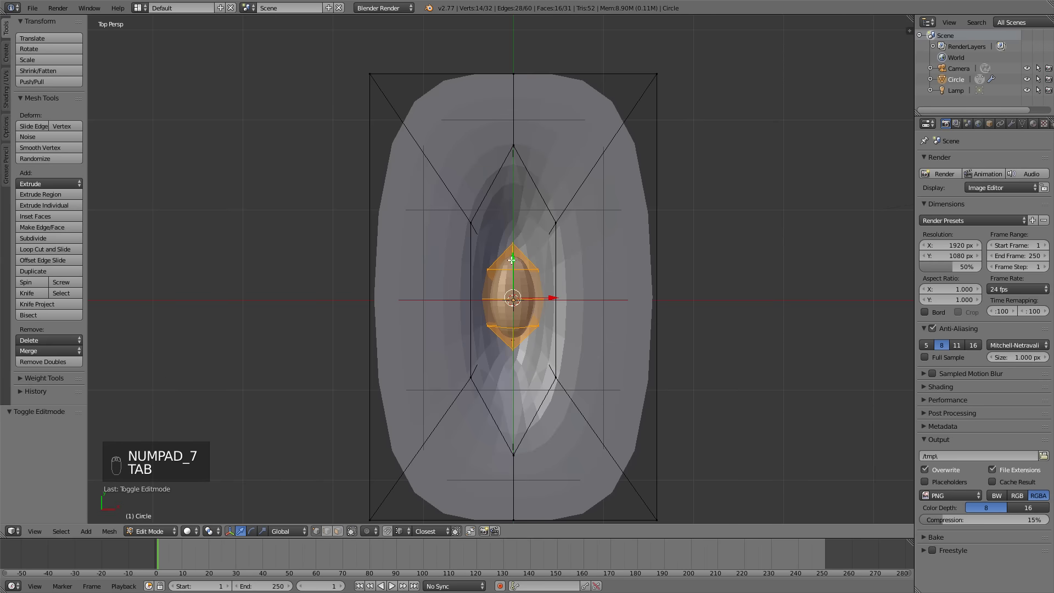
pyautogui.press('a')
pyautogui.press('a')
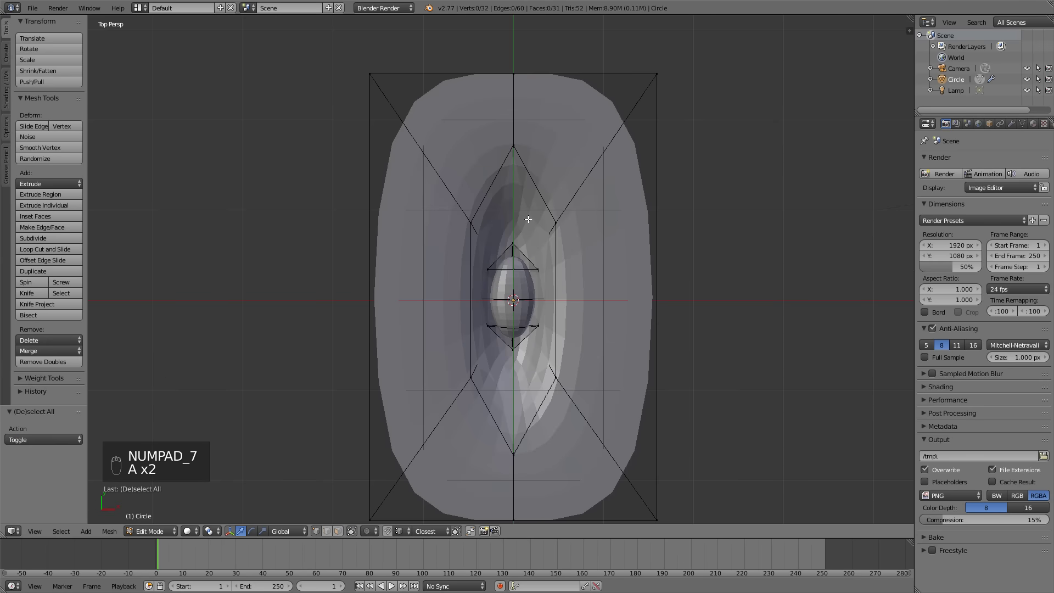
pyautogui.keyDown('alt'); pyautogui.rightClick(541, 193); pyautogui.keyUp('alt')
pyautogui.press('z')
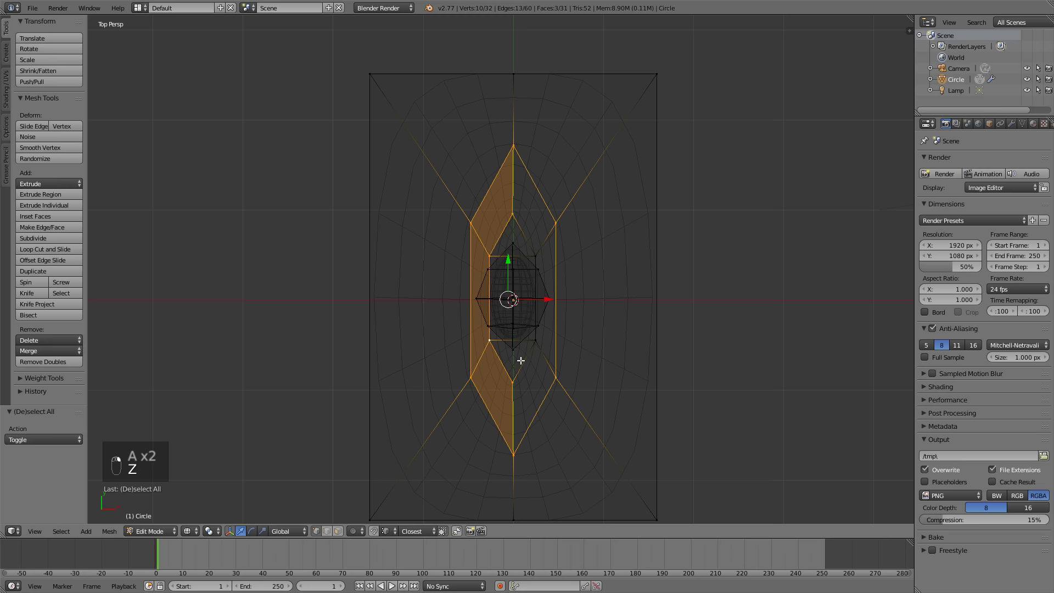
pyautogui.keyDown('alt'); pyautogui.keyDown('shift'); pyautogui.rightClick(530, 356); pyautogui.keyUp('shift'); pyautogui.keyUp('alt')
pyautogui.press('z')
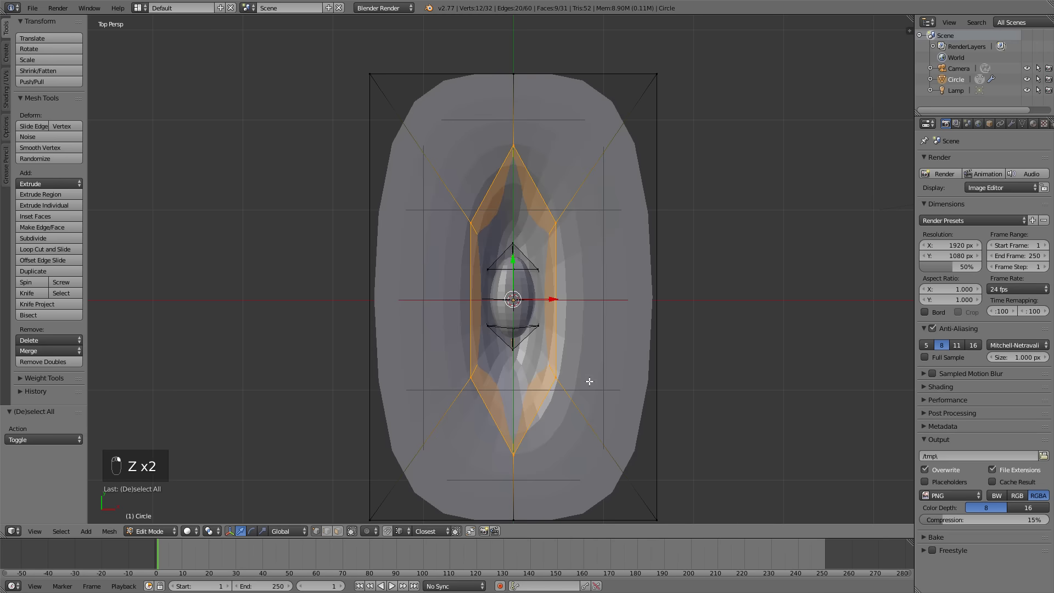
pyautogui.press('s')
pyautogui.click(572, 369)
pyautogui.press('s')
pyautogui.press('y')
pyautogui.click(571, 357)
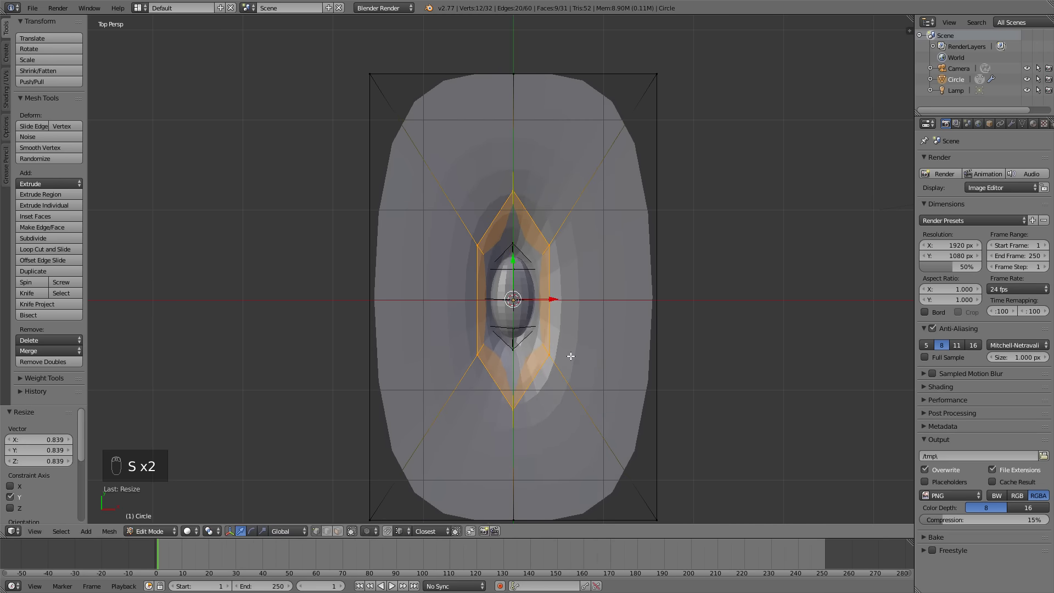
# Return to Object Mode and apply smooth shading to the panel.
pyautogui.press('Tab')
pyautogui.moveTo(530, 353)
pyautogui.mouseDown(button='middle')
pyautogui.moveTo(561, 263)
pyautogui.moveTo(551, 264)
pyautogui.moveTo(530, 344)
pyautogui.mouseUp(button='middle')
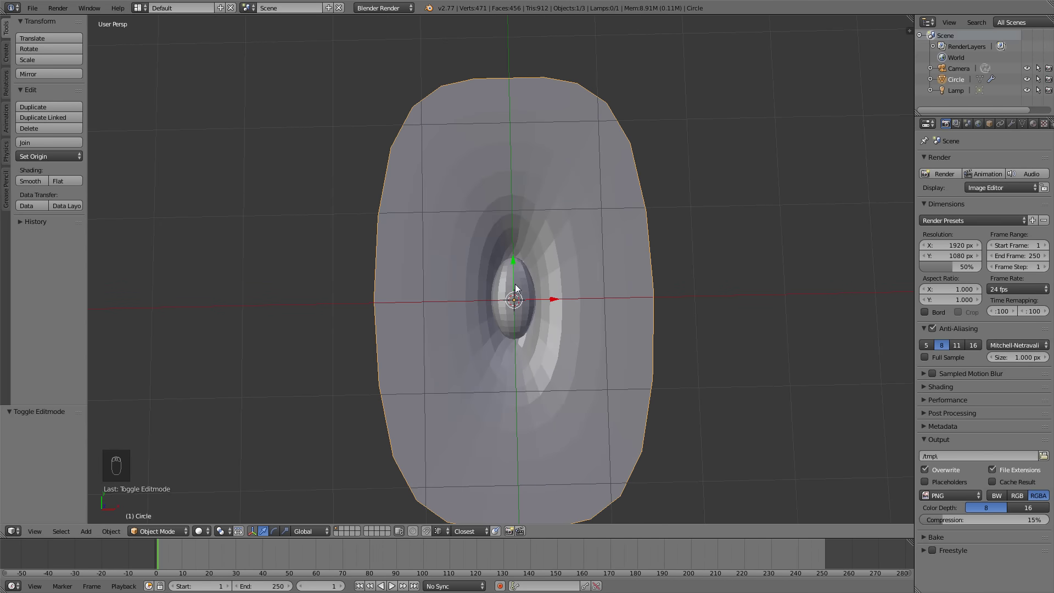
pyautogui.click(34, 183)
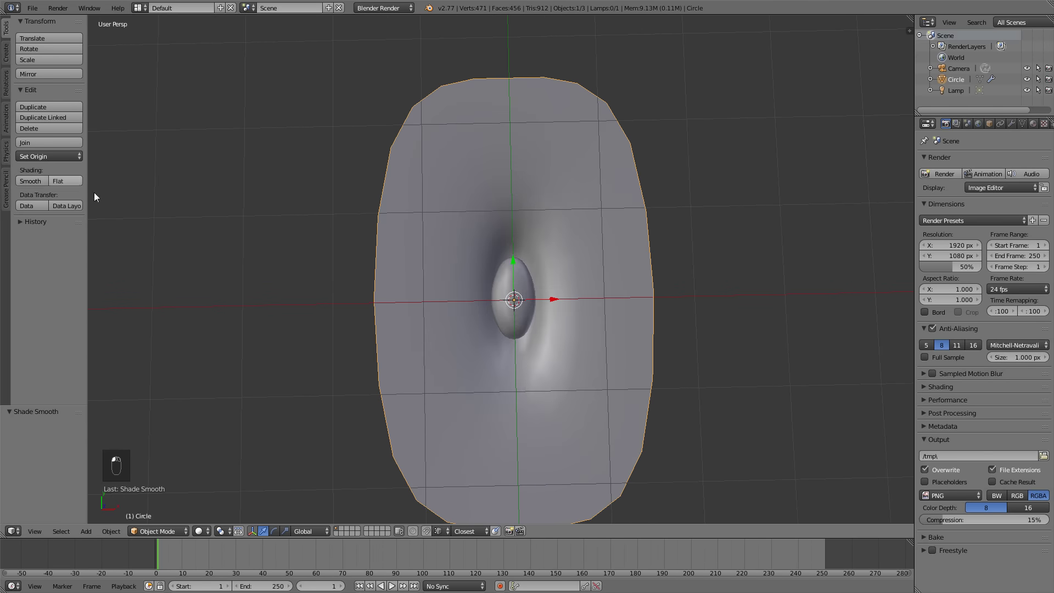
pyautogui.scroll(-3, 483, 245)
pyautogui.moveTo(483, 242); pyautogui.dragTo(494, 165, button='middle')
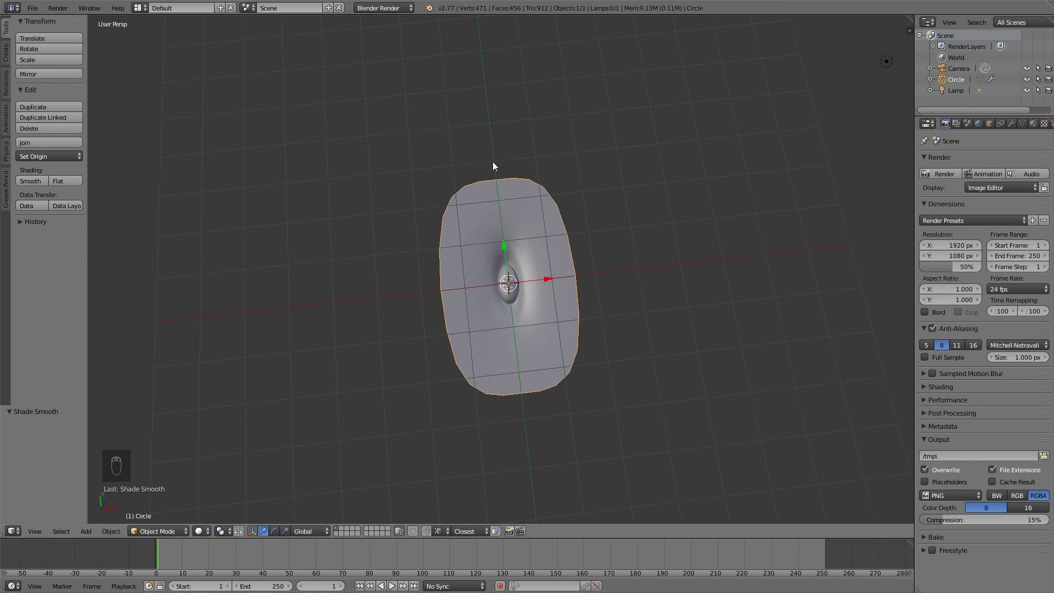
pyautogui.scroll(3, 539, 305)
pyautogui.moveTo(537, 301)
pyautogui.mouseDown(button='middle')
pyautogui.moveTo(578, 308)
pyautogui.moveTo(558, 261)
pyautogui.moveTo(500, 224)
pyautogui.moveTo(542, 238)
pyautogui.moveTo(537, 306)
pyautogui.mouseUp(button='middle')
# In top view, select the entire mesh in Edit Mode and duplicate it, offset 1.554 along X and -5.072 along Y.
pyautogui.press('KP_7')
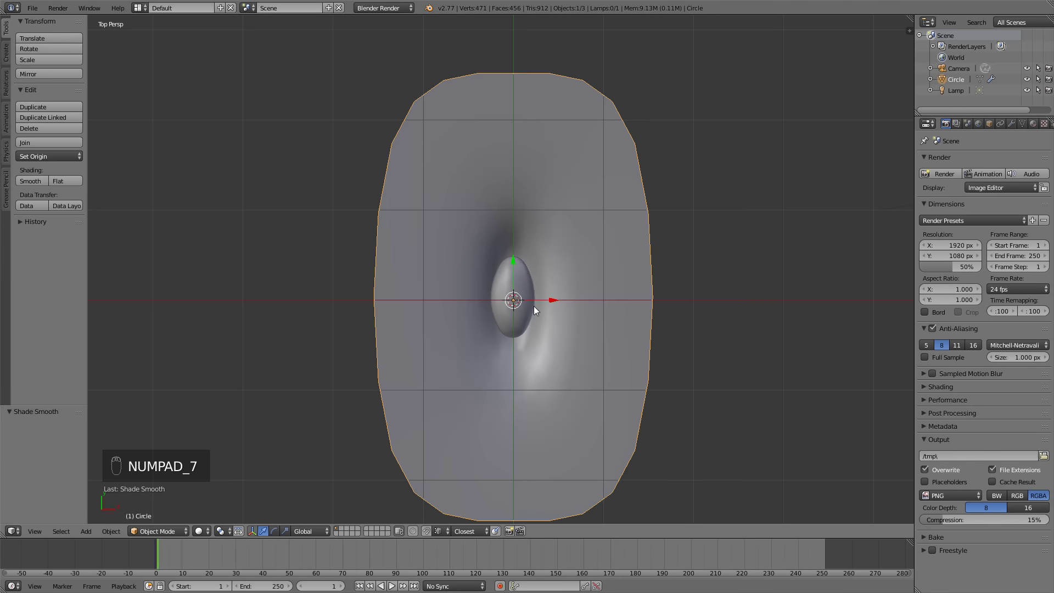
pyautogui.scroll(-3, 545, 285)
pyautogui.press('Tab')
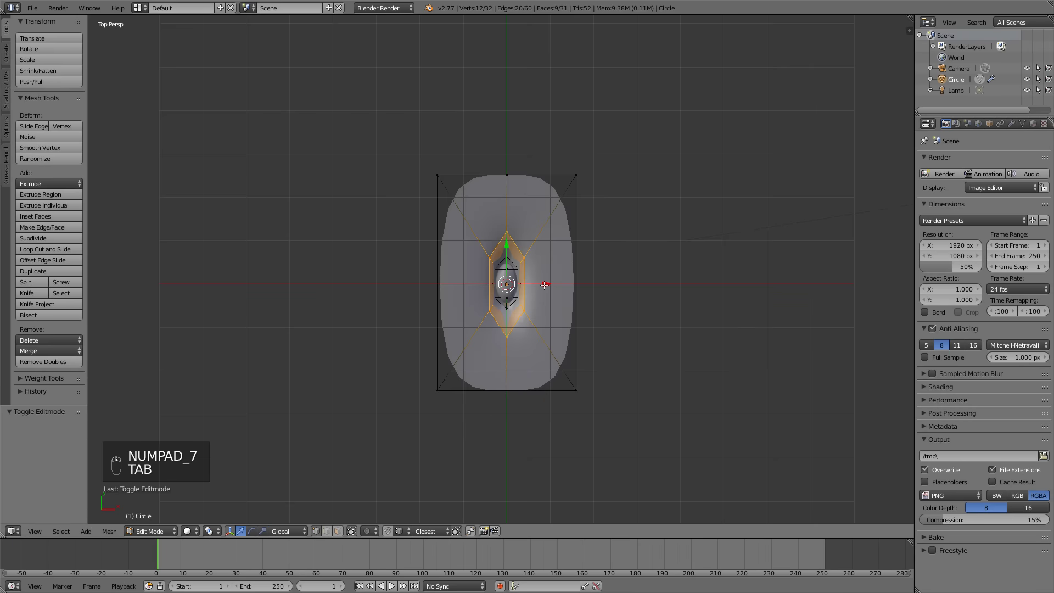
pyautogui.press('Tab')
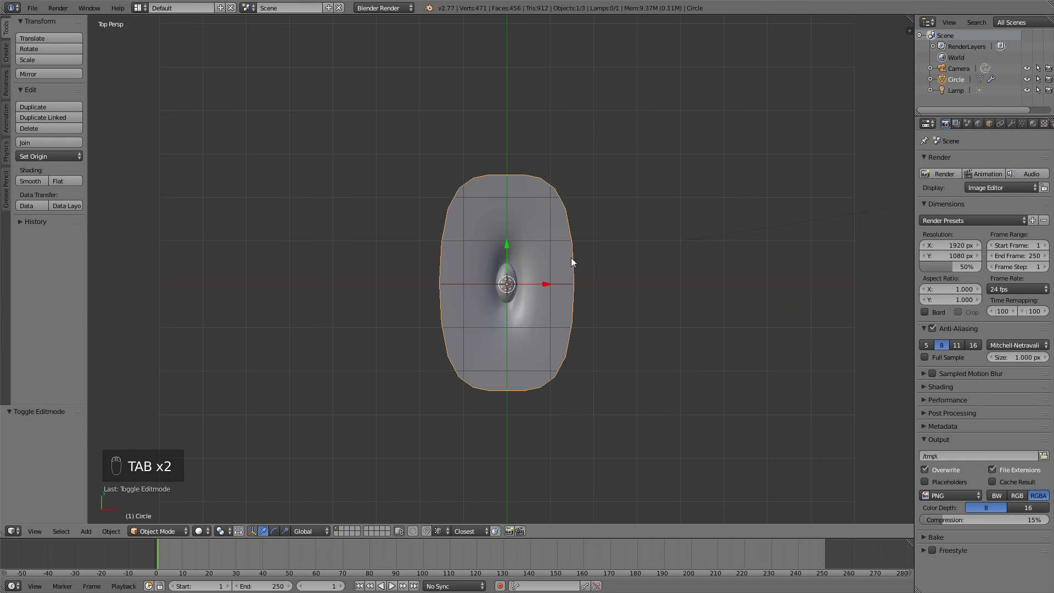
pyautogui.press('Tab')
pyautogui.press('a')
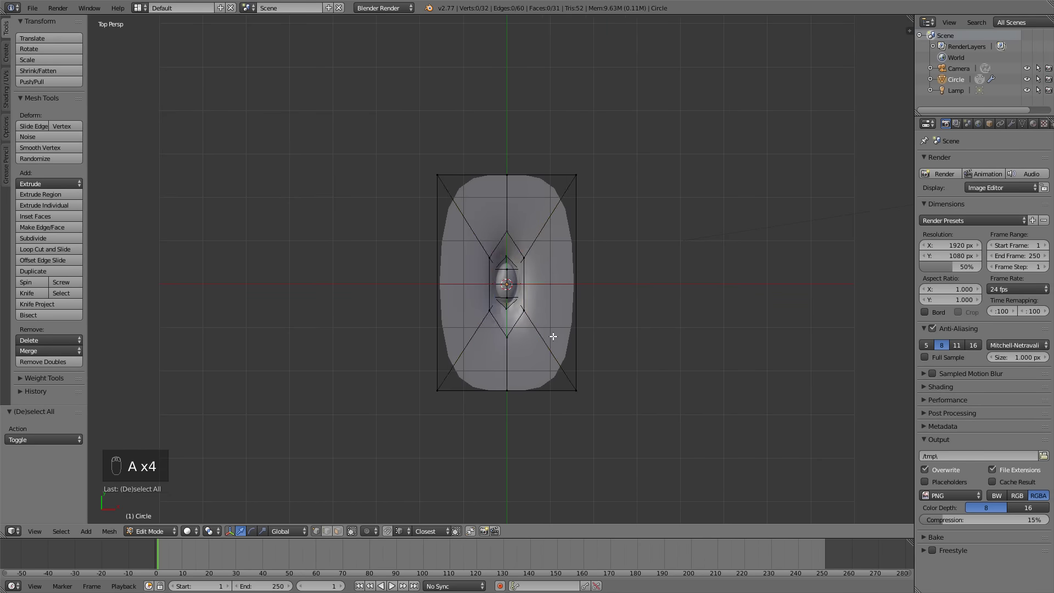
pyautogui.press('a')
pyautogui.keyDown('shift'); pyautogui.moveTo(596, 325); pyautogui.dragTo(534, 221, button='middle'); pyautogui.keyUp('shift')
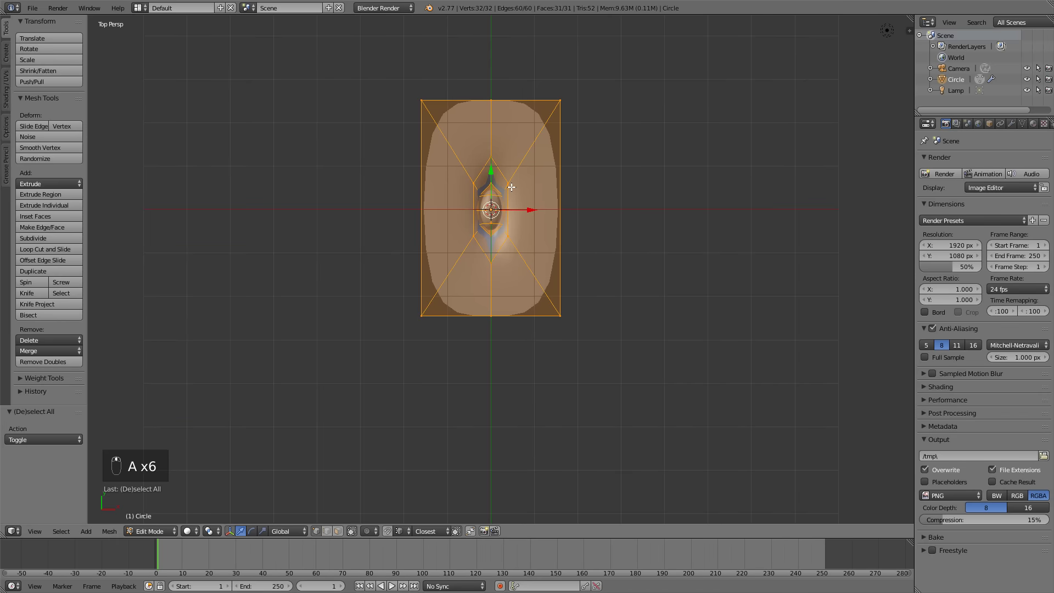
pyautogui.hotkey('shift', 'd')
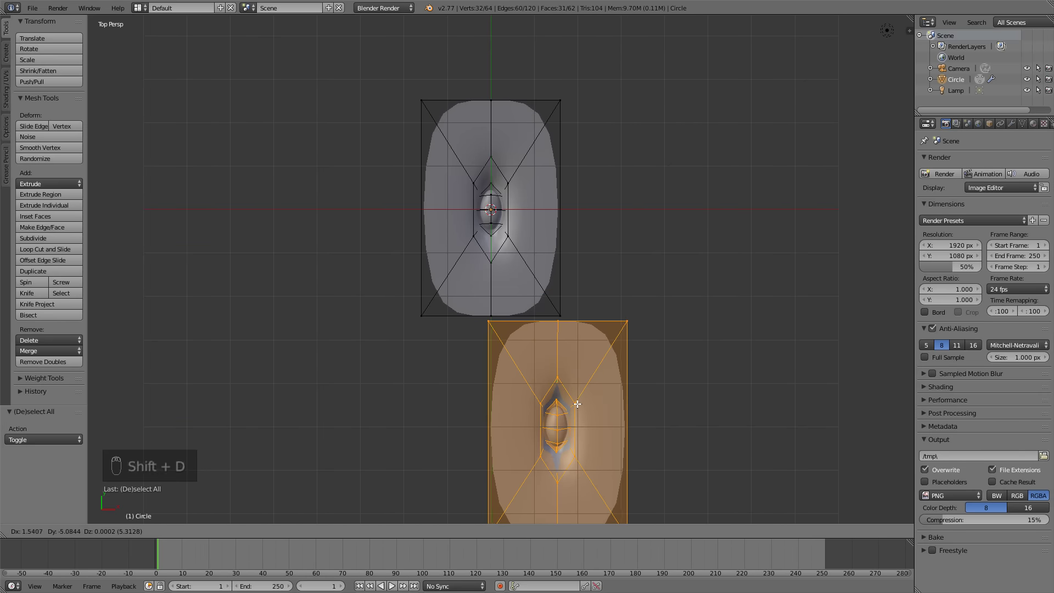
pyautogui.click(578, 404)
# Move the duplicate 0.042 along X and 0.111 along Y, snapping its upper corner to the middle of the original's lower edge.
pyautogui.press('g')
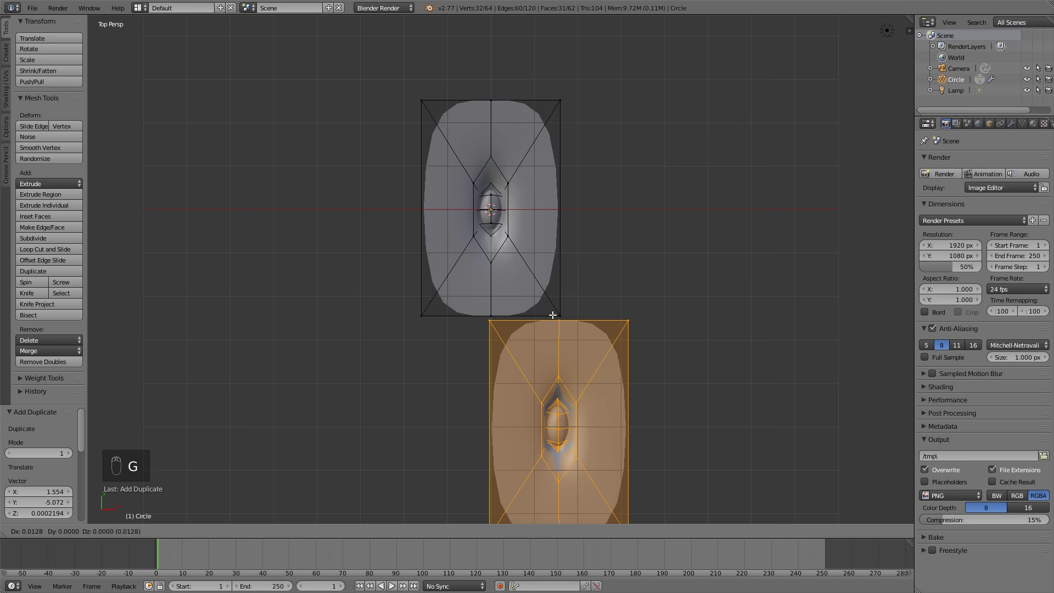
pyautogui.click(556, 309)
pyautogui.scroll(4, 624, 378)
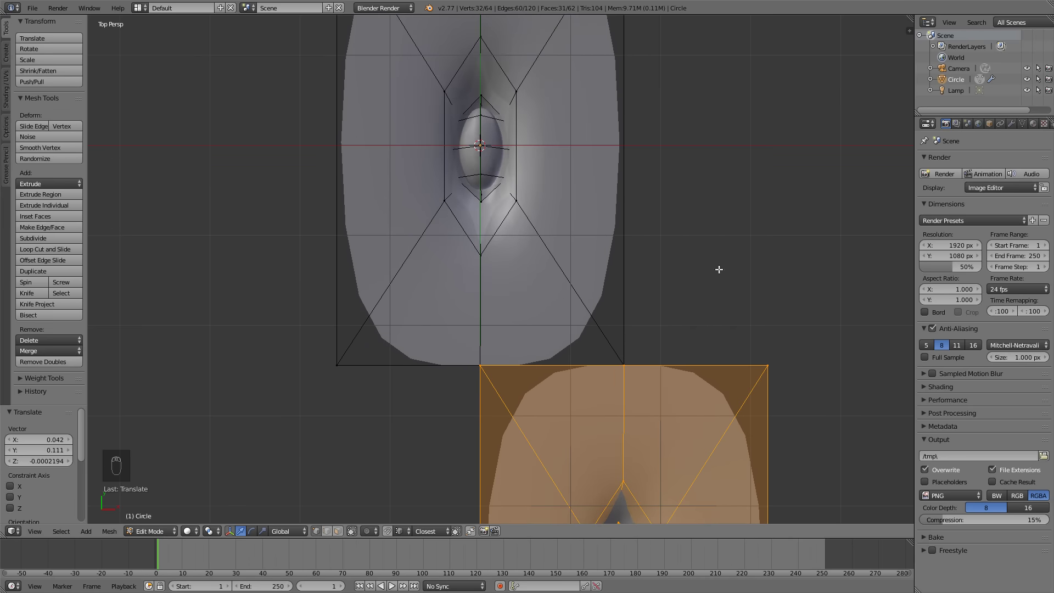
# Select both panels' vertices and remove doubles with a merge distance of 0.0001.
pyautogui.press('a')
pyautogui.press('a')
pyautogui.press('a')
pyautogui.press('w')
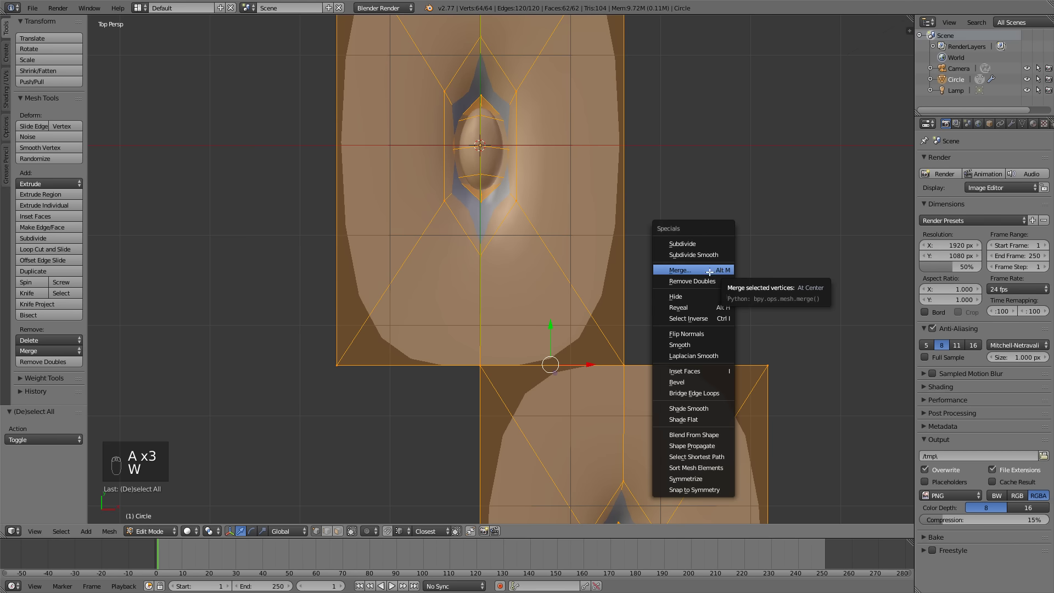
pyautogui.click(711, 272)
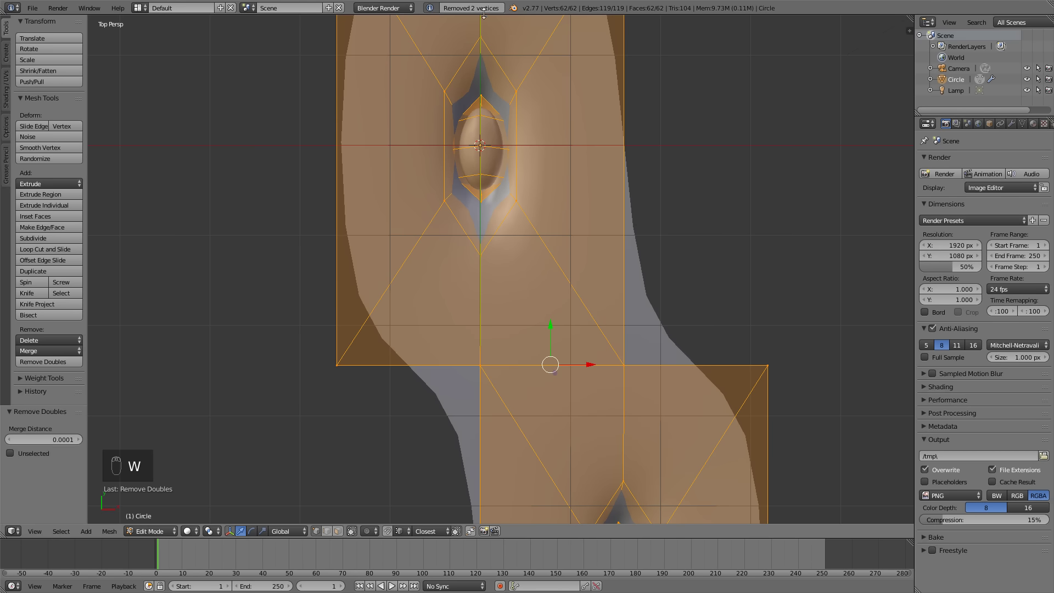
# Test-move the two shared vertices at the panels' junction to check that they are welded, cancelling each move.
pyautogui.rightClick(624, 366)
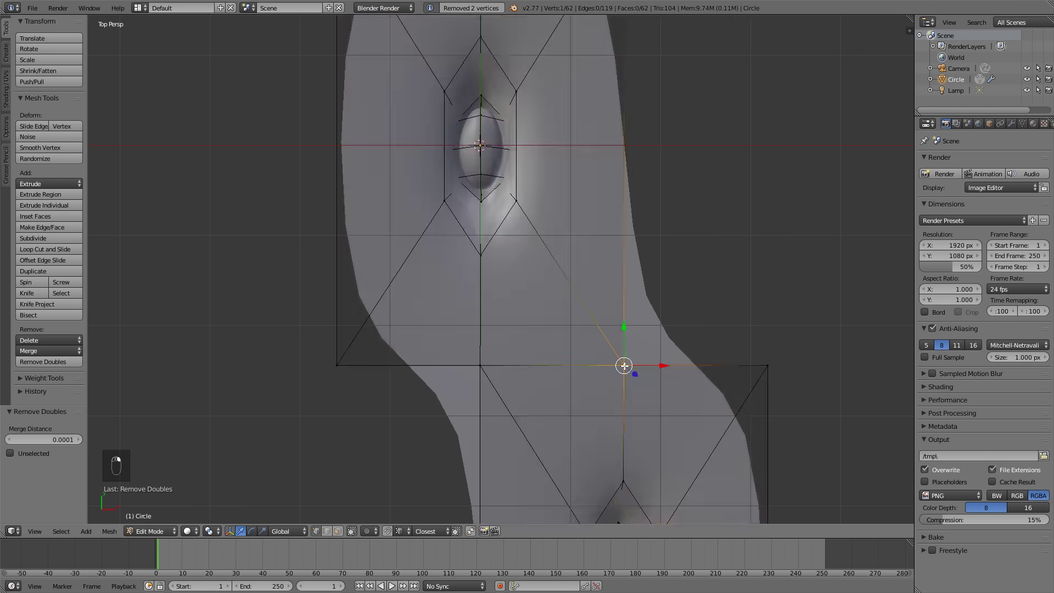
pyautogui.press('g')
pyautogui.rightClick(483, 372)
pyautogui.press('g')
pyautogui.click(472, 344)
pyautogui.scroll(-5, 653, 341)
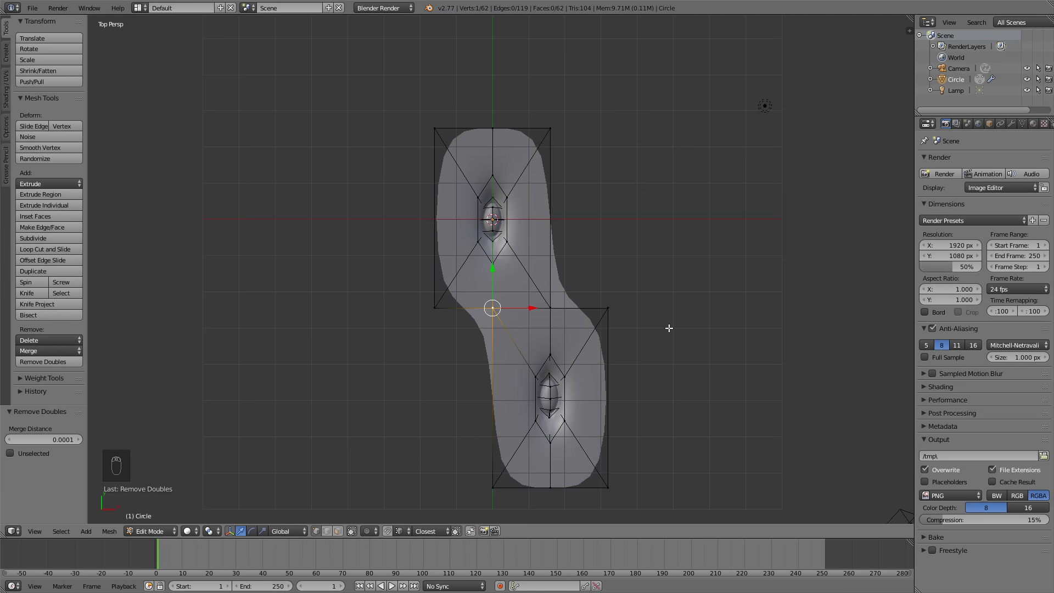
# Return to Object Mode and add an Array modifier with a fixed count of 3 to the joined panels.
pyautogui.press('Tab')
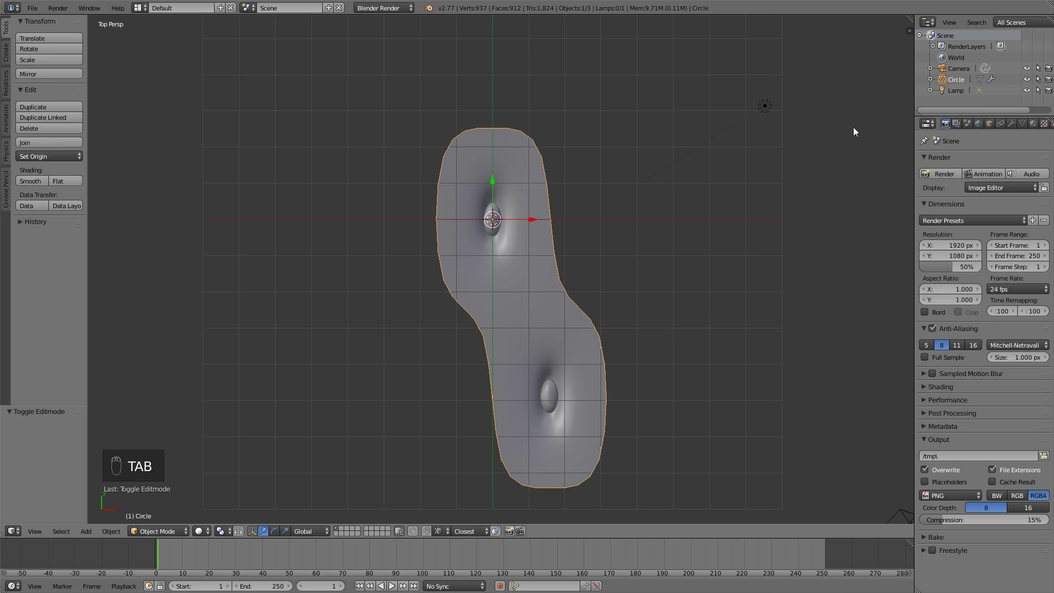
pyautogui.click(1013, 124)
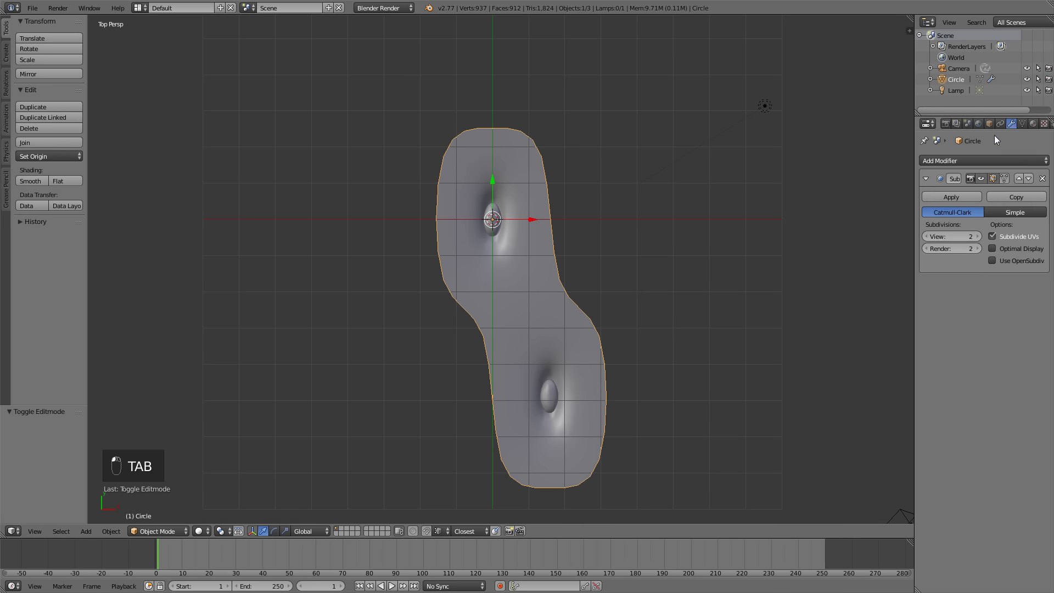
pyautogui.click(949, 159)
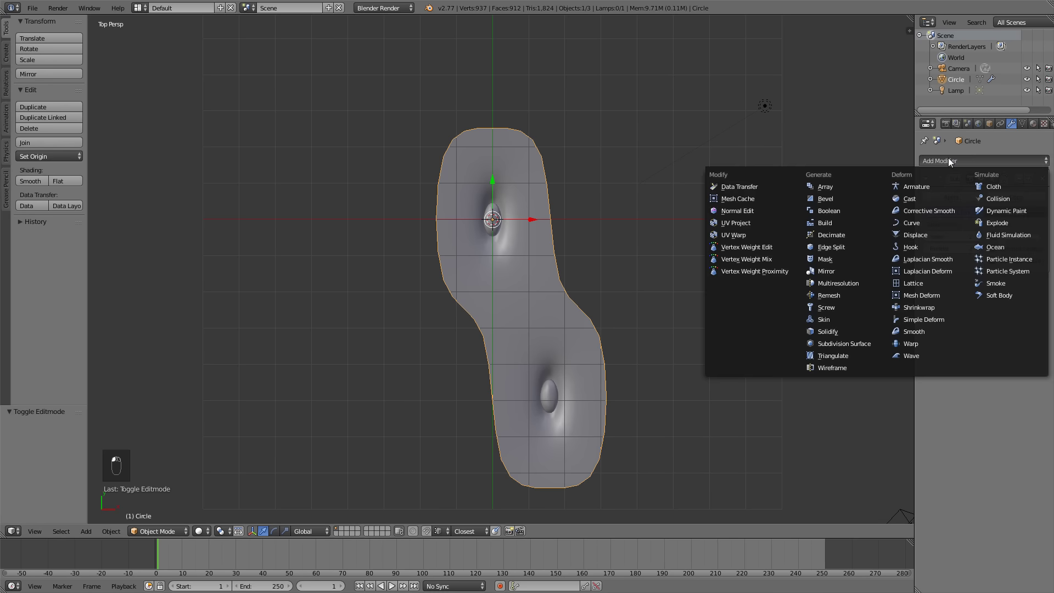
pyautogui.click(854, 185)
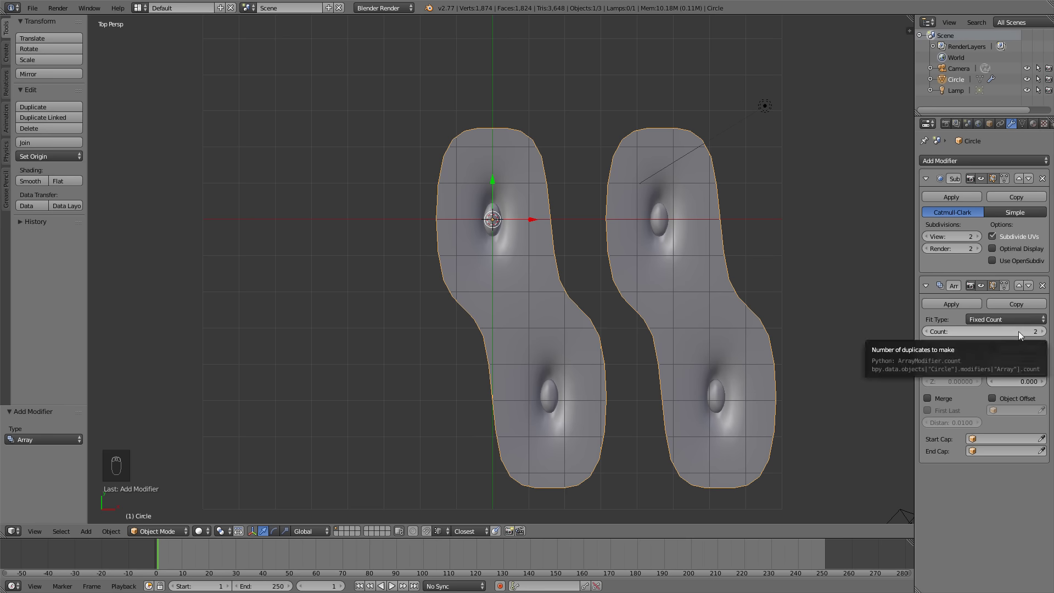
pyautogui.press('Tab')
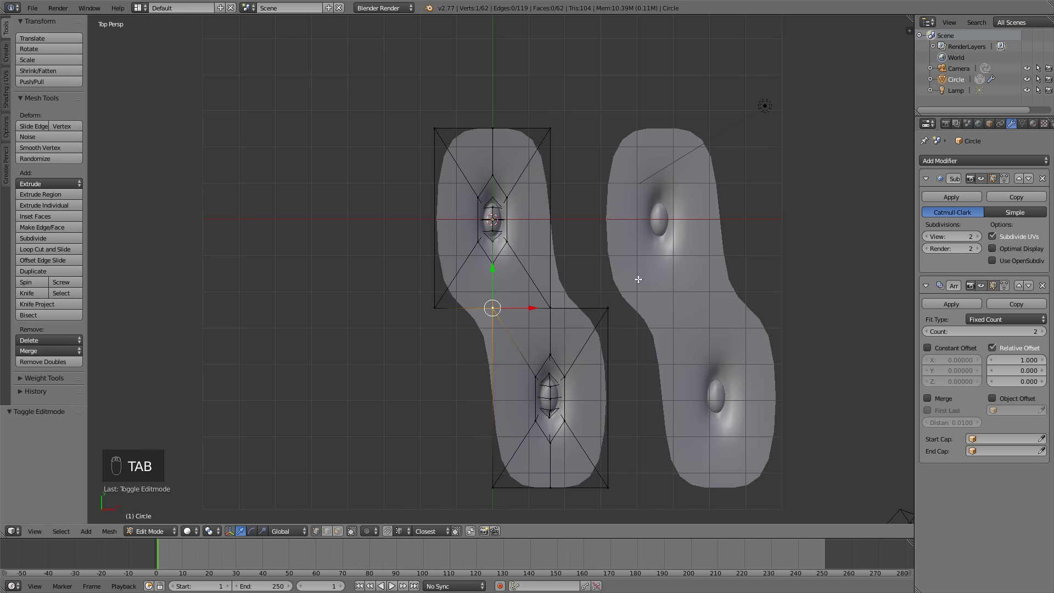
pyautogui.press('Tab')
pyautogui.click(1039, 332)
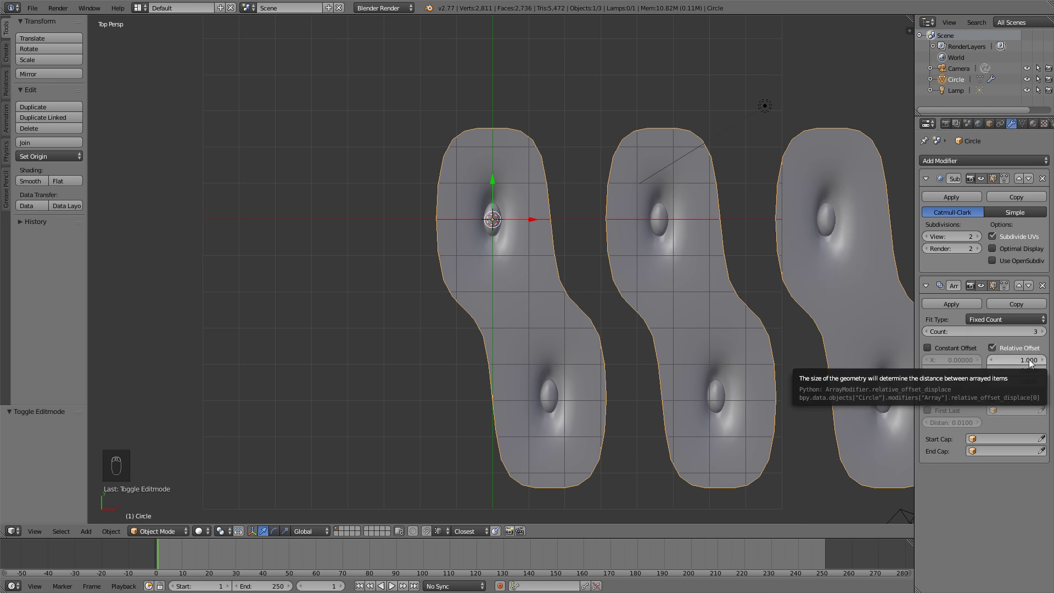
# Set the array's relative X offset to 0.700 and enable Merge with First Last.
pyautogui.click(993, 357)
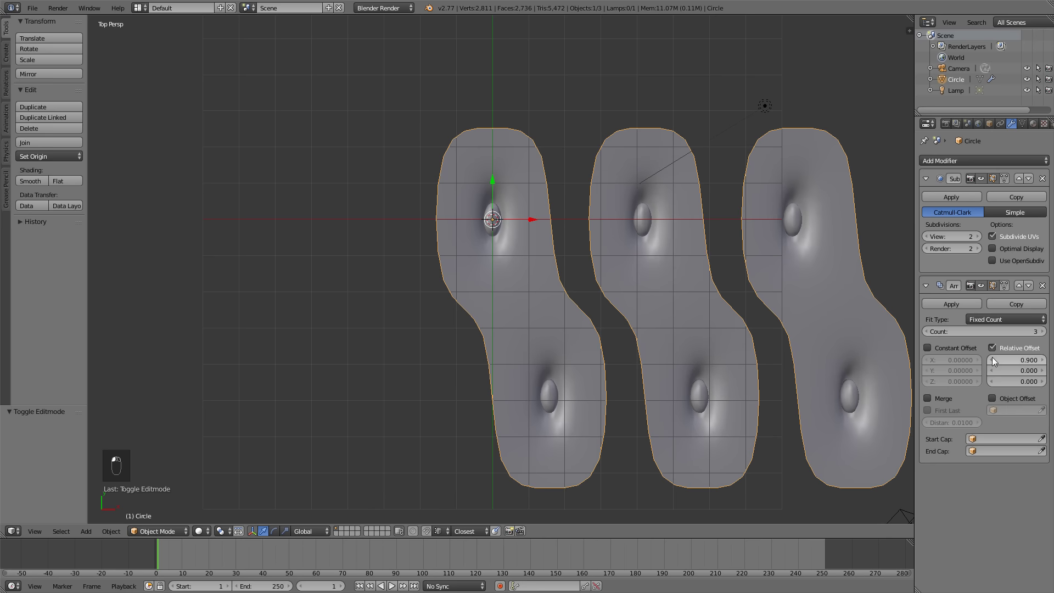
pyautogui.click(993, 357)
pyautogui.click(993, 360)
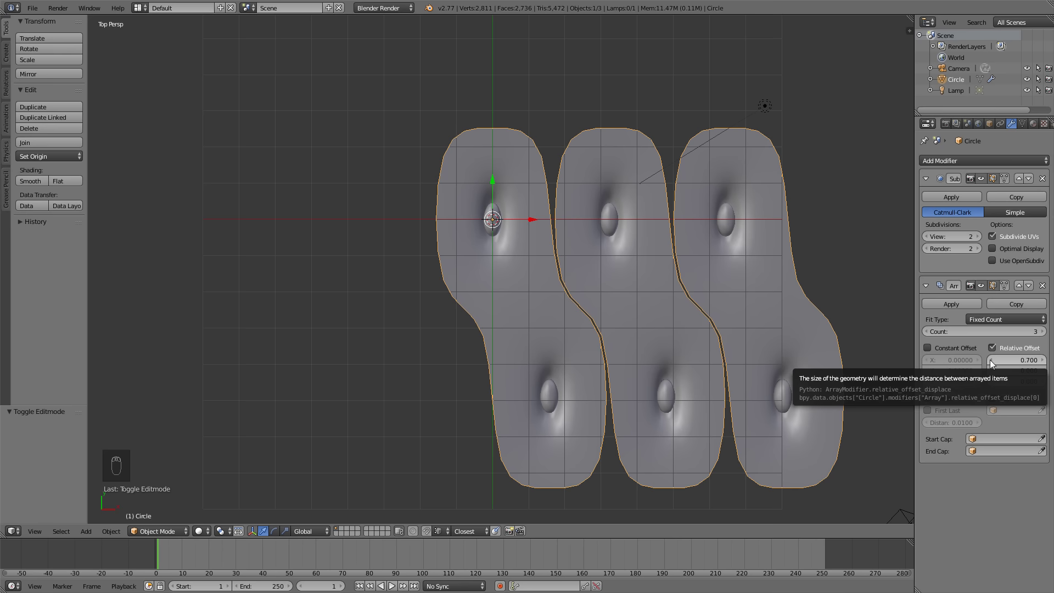
pyautogui.click(928, 398)
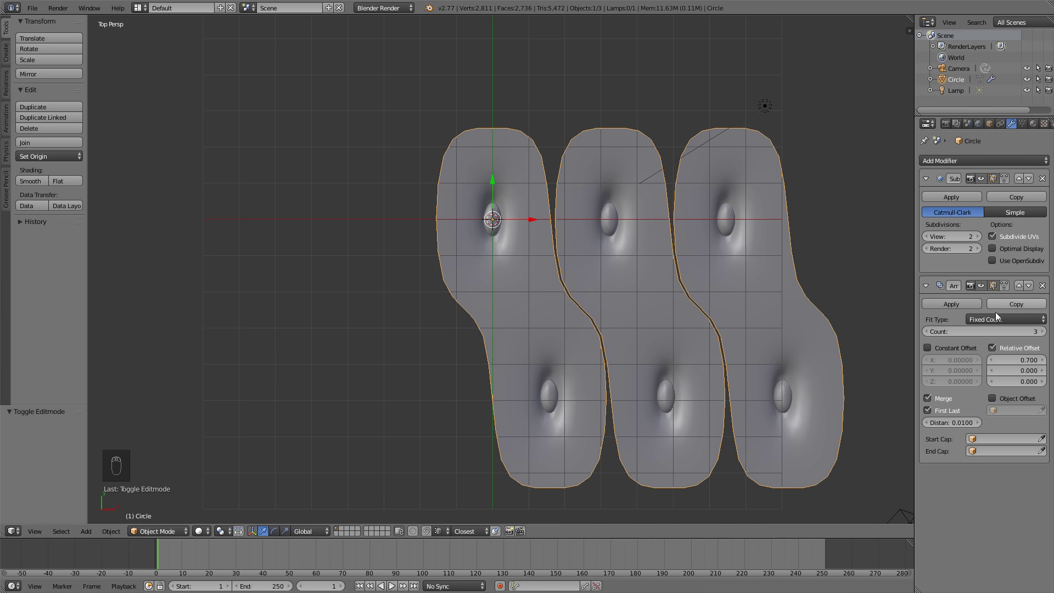
# Place the Array modifier above Subdivision Surface in the stack and raise its merge distance to 0.1300.
pyautogui.click(1020, 286)
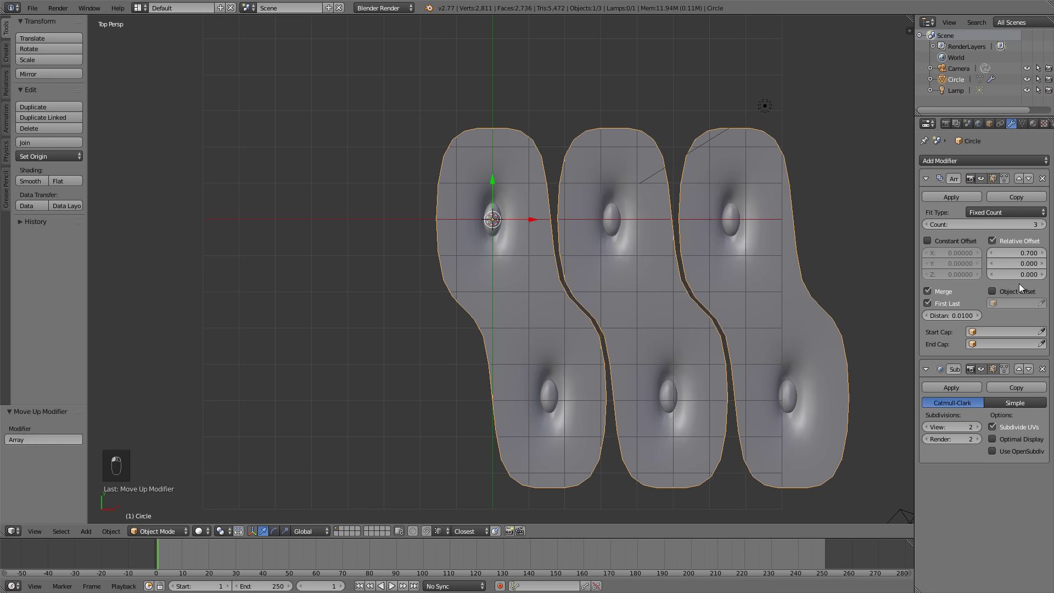
pyautogui.click(979, 316)
pyautogui.click(978, 315)
pyautogui.click(979, 315)
pyautogui.click(979, 315)
pyautogui.click(979, 315)
pyautogui.click(978, 316)
pyautogui.click(979, 315)
pyautogui.click(979, 315)
pyautogui.click(979, 316)
pyautogui.click(979, 315)
pyautogui.click(979, 315)
# Set the array's relative X offset to 0.600 and its merge distance to 0.3200 so neighbouring panels weld.
pyautogui.click(993, 254)
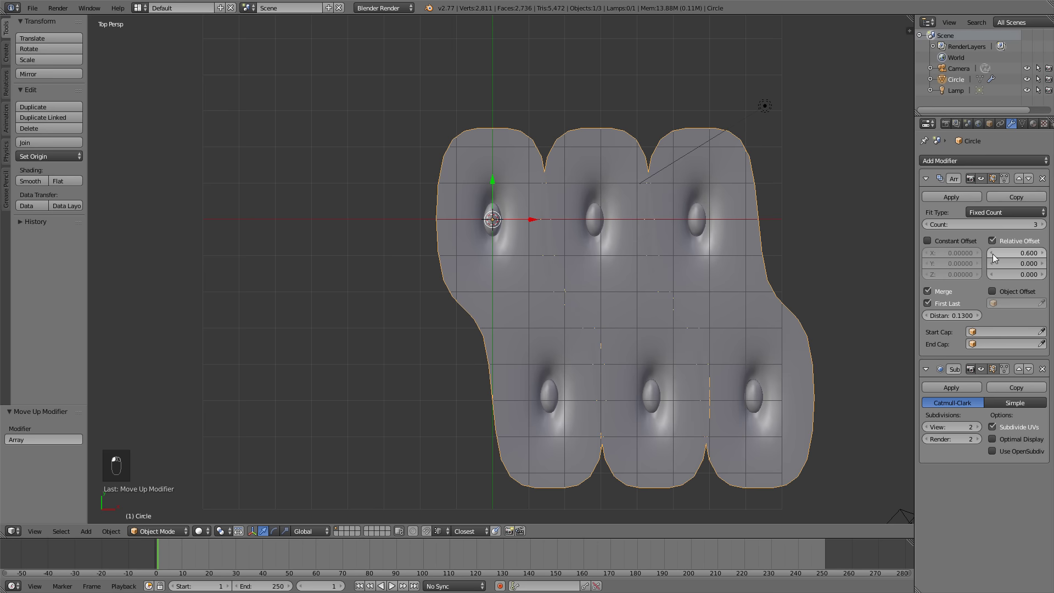
pyautogui.doubleClick(977, 314)
pyautogui.write('0.2')
pyautogui.press('Return')
pyautogui.moveTo(964, 315); pyautogui.dragTo(1001, 315)
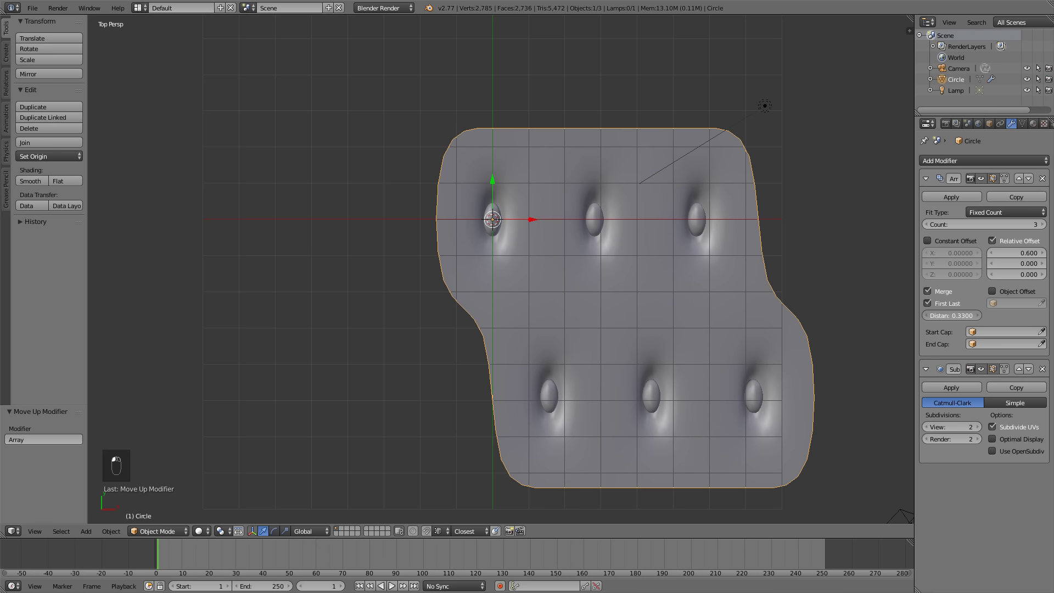
pyautogui.click(926, 316)
pyautogui.click(926, 315)
pyautogui.click(926, 315)
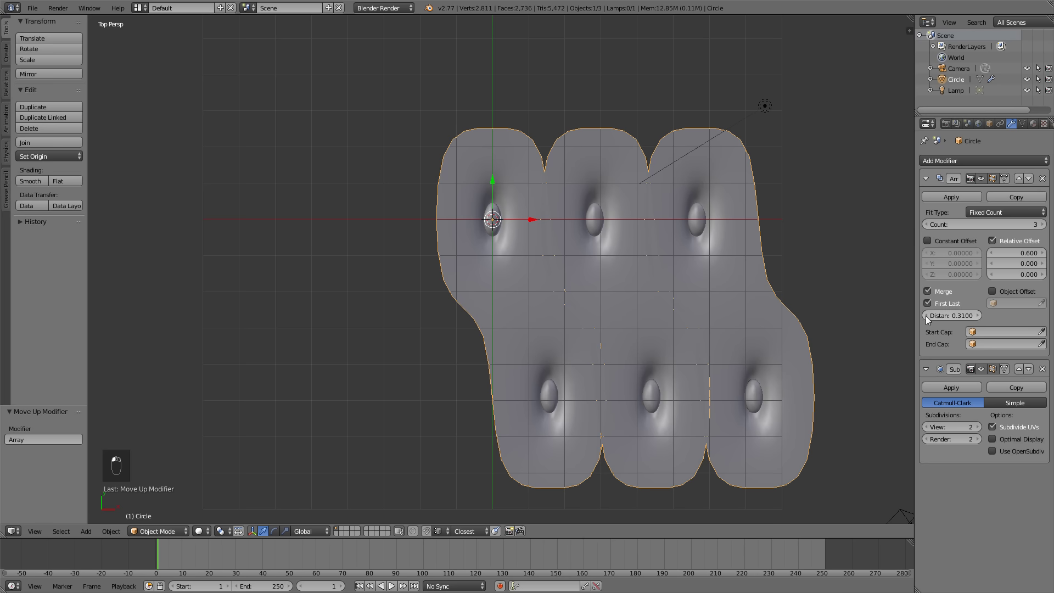
pyautogui.click(977, 316)
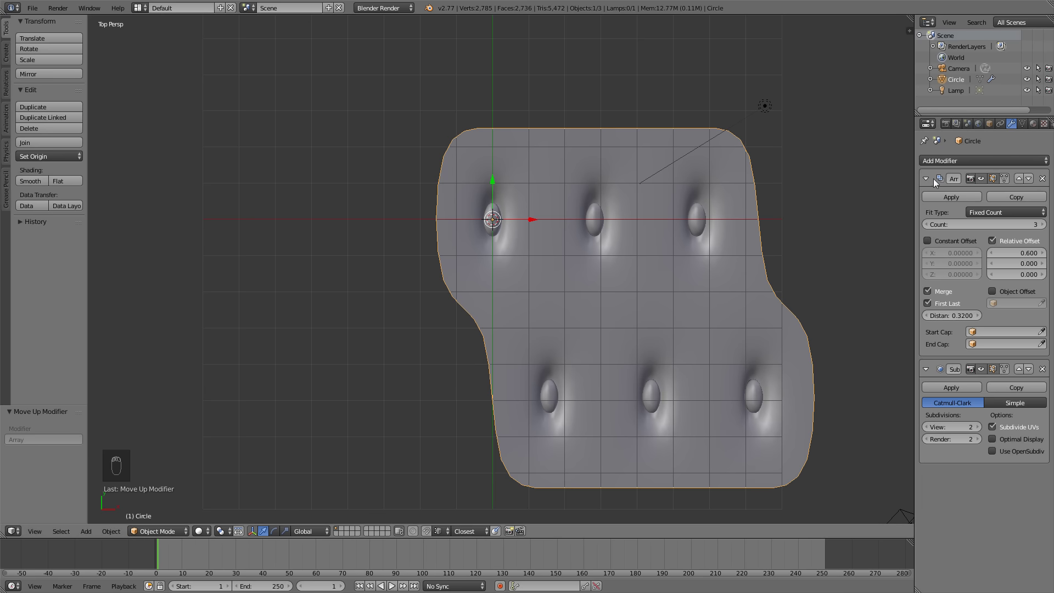
# Test the Array modifier below Subdivision Surface, restore it to the first position and apply it.
pyautogui.click(1029, 179)
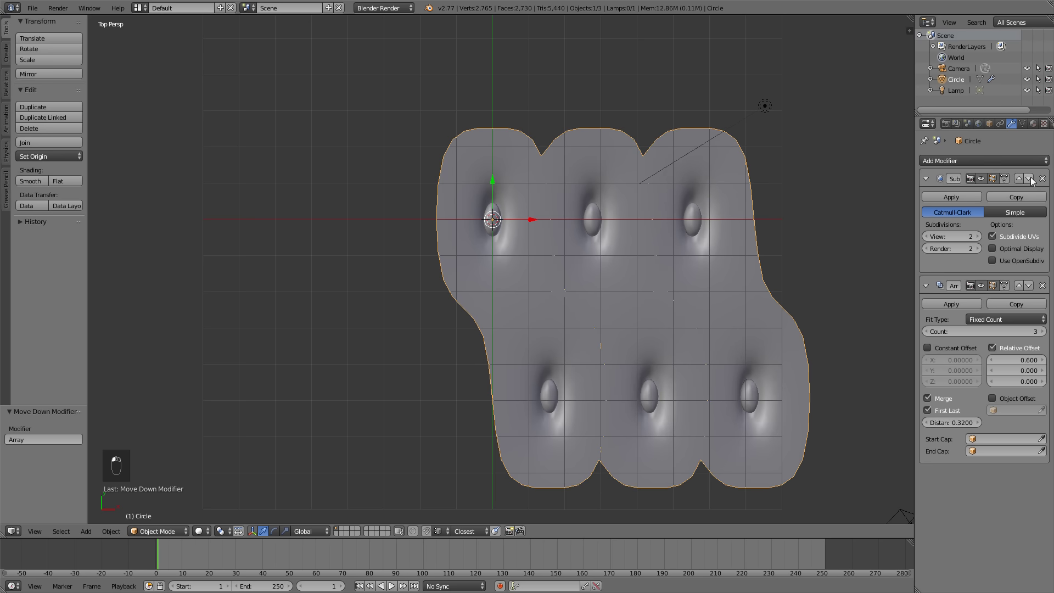
pyautogui.click(1019, 285)
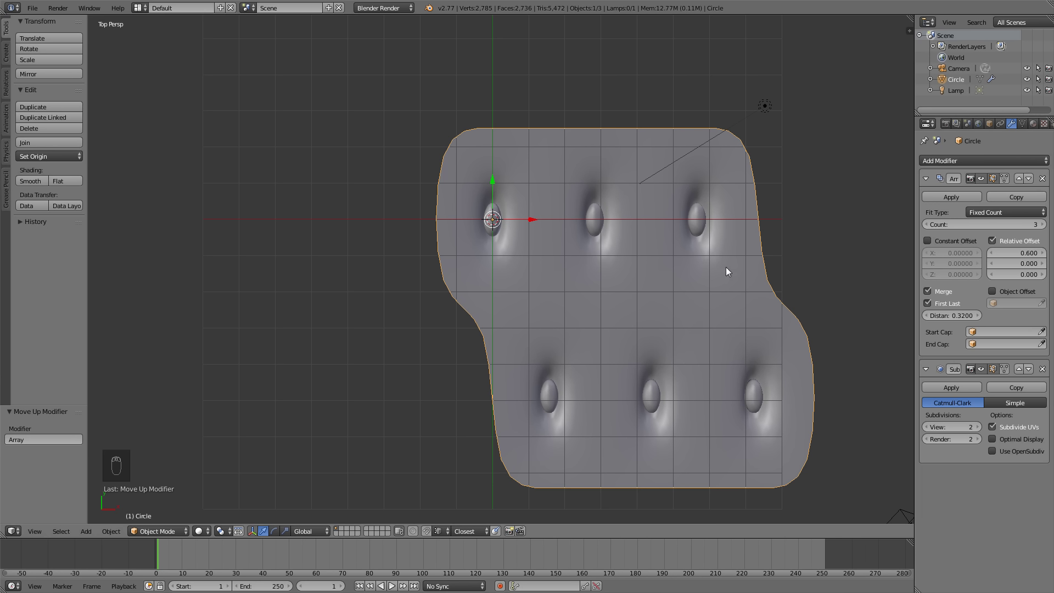
pyautogui.click(956, 196)
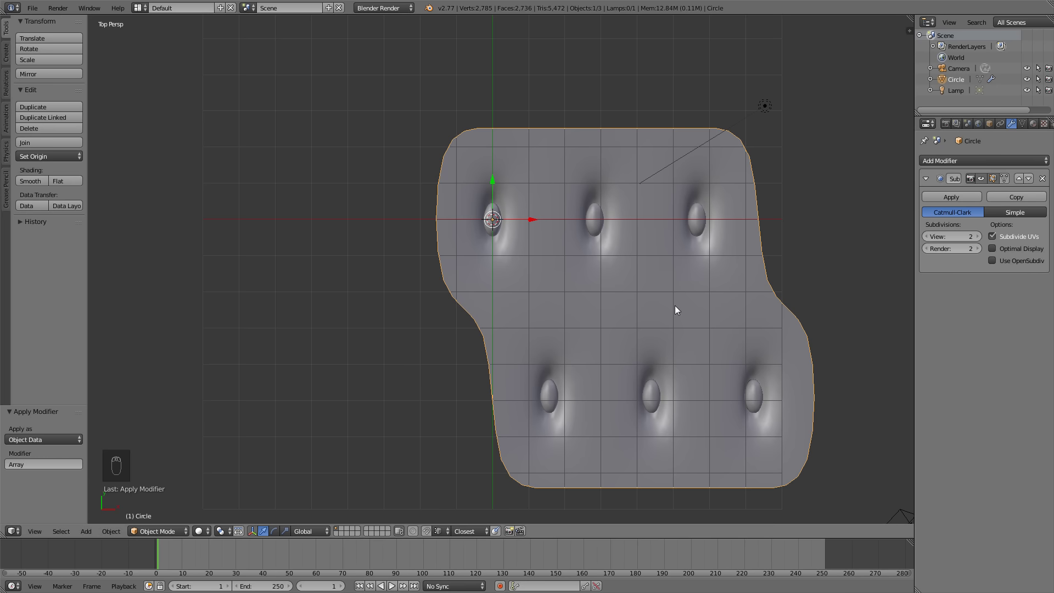
# In Edit Mode, circle-select the upper row's middle crystal and socket in wireframe and move them slightly toward negative X and negative Y.
pyautogui.press('Tab')
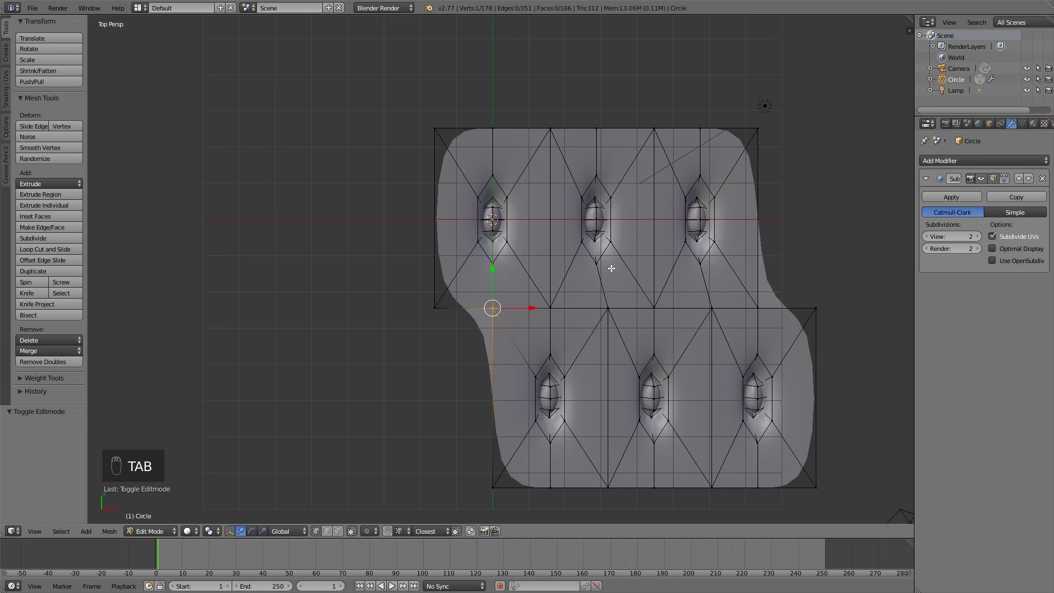
pyautogui.press('a')
pyautogui.press('a')
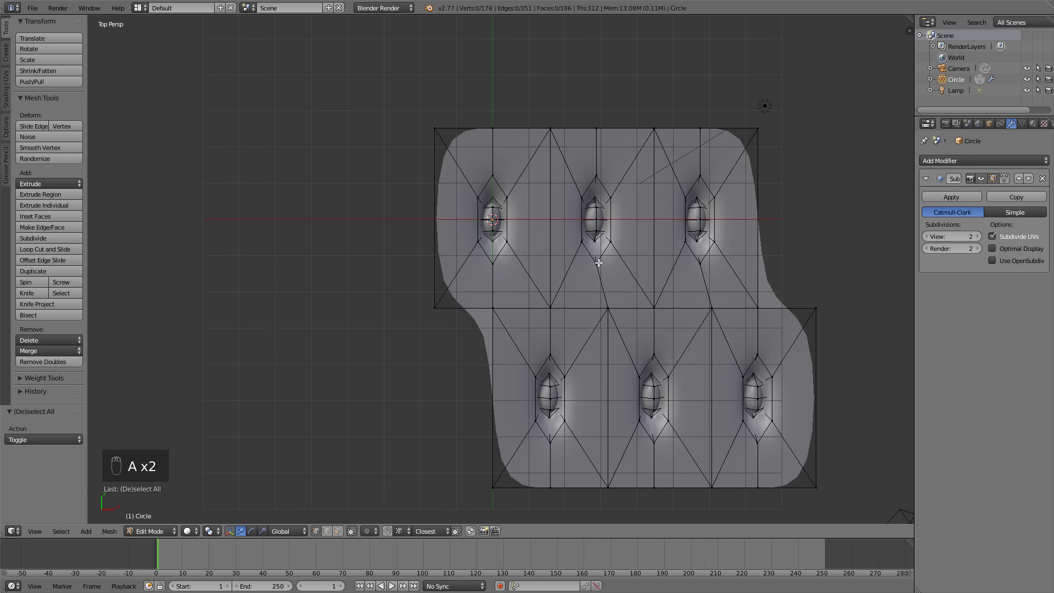
pyautogui.press('z')
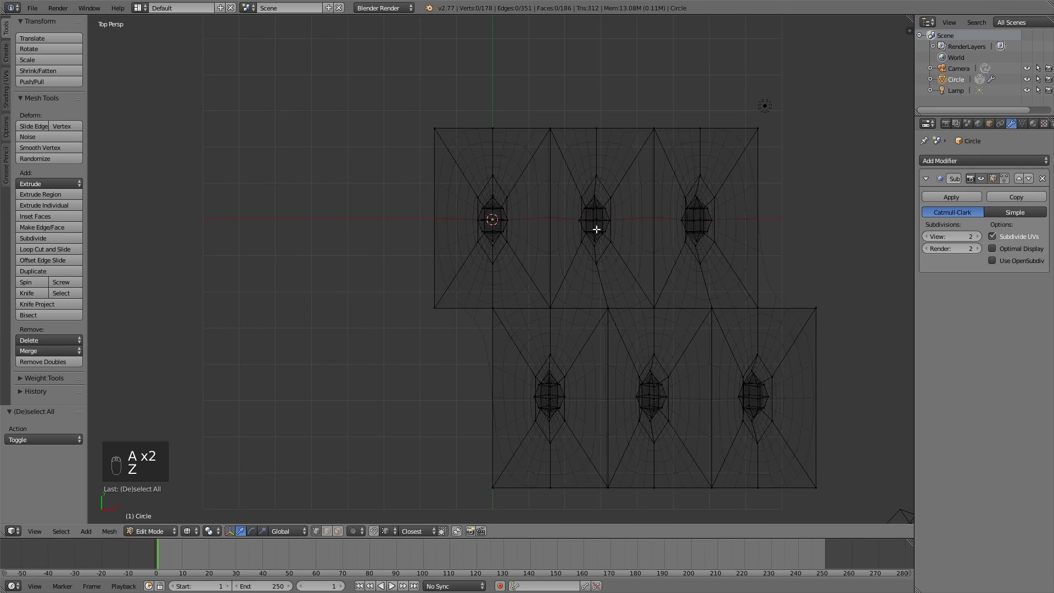
pyautogui.press('c')
pyautogui.scroll(4, 596, 233)
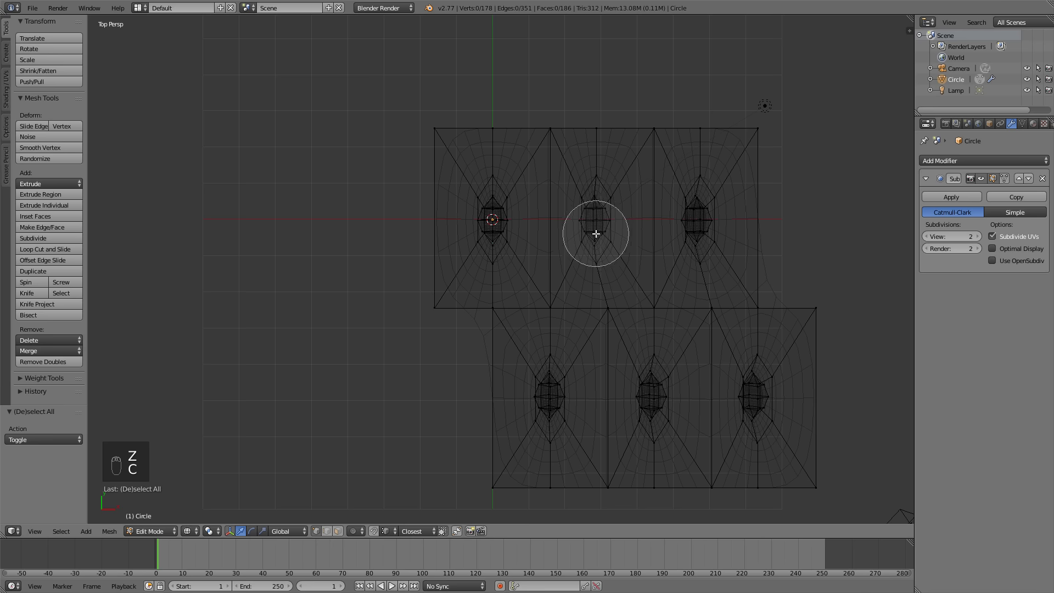
pyautogui.moveTo(595, 234)
pyautogui.mouseDown()
pyautogui.moveTo(599, 197)
pyautogui.moveTo(613, 230)
pyautogui.mouseUp()
pyautogui.rightClick(612, 229)
pyautogui.press('z')
pyautogui.press('Tab')
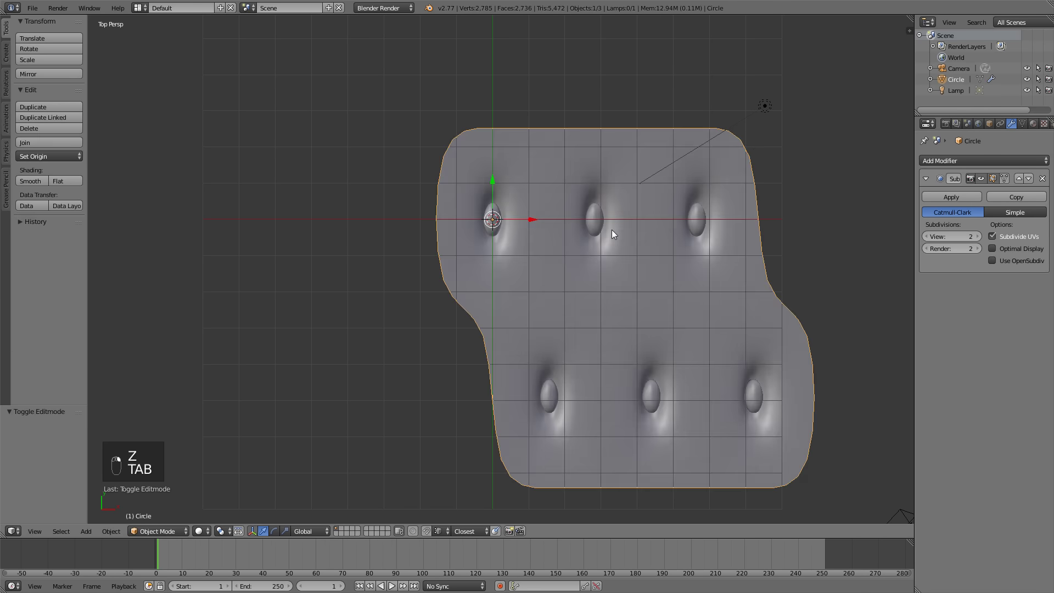
pyautogui.moveTo(614, 252)
pyautogui.mouseDown(button='middle')
pyautogui.moveTo(588, 181)
pyautogui.moveTo(578, 233)
pyautogui.moveTo(604, 244)
pyautogui.mouseUp(button='middle')
pyautogui.press('KP_7')
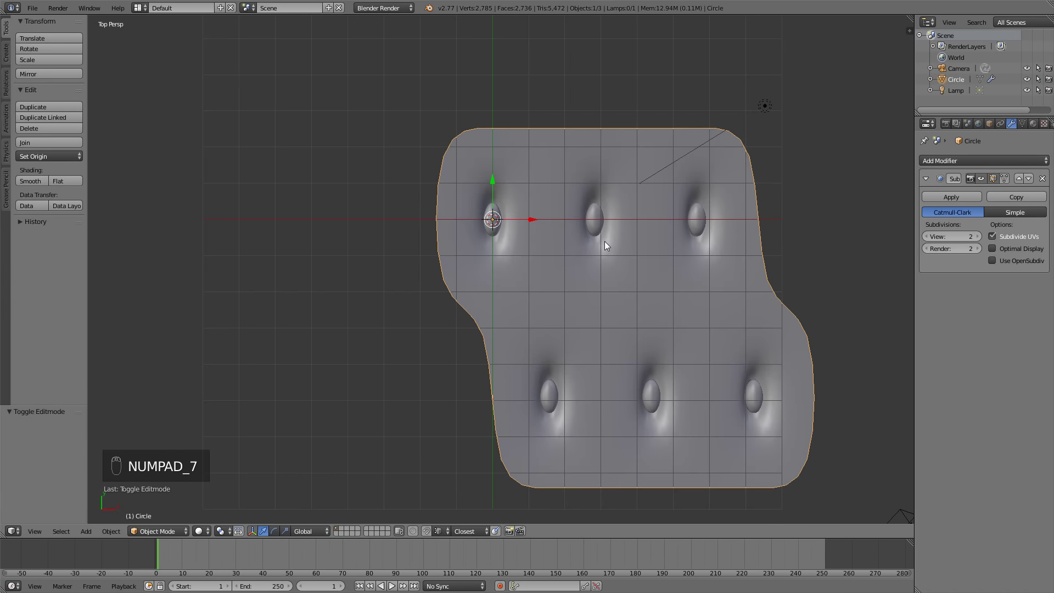
pyautogui.press('Tab')
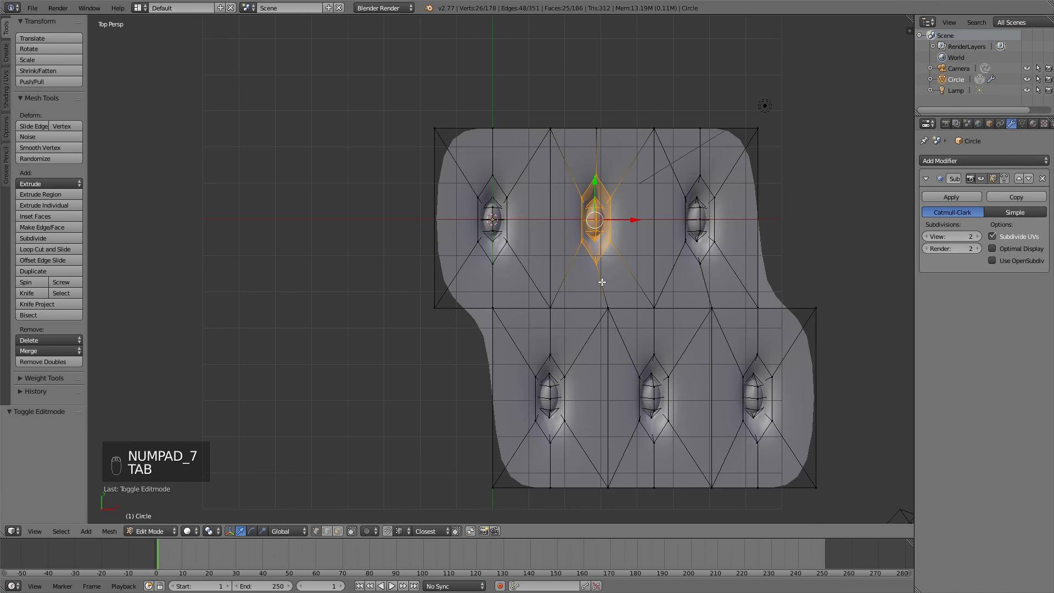
pyautogui.press('g')
pyautogui.click(596, 247)
pyautogui.press('a')
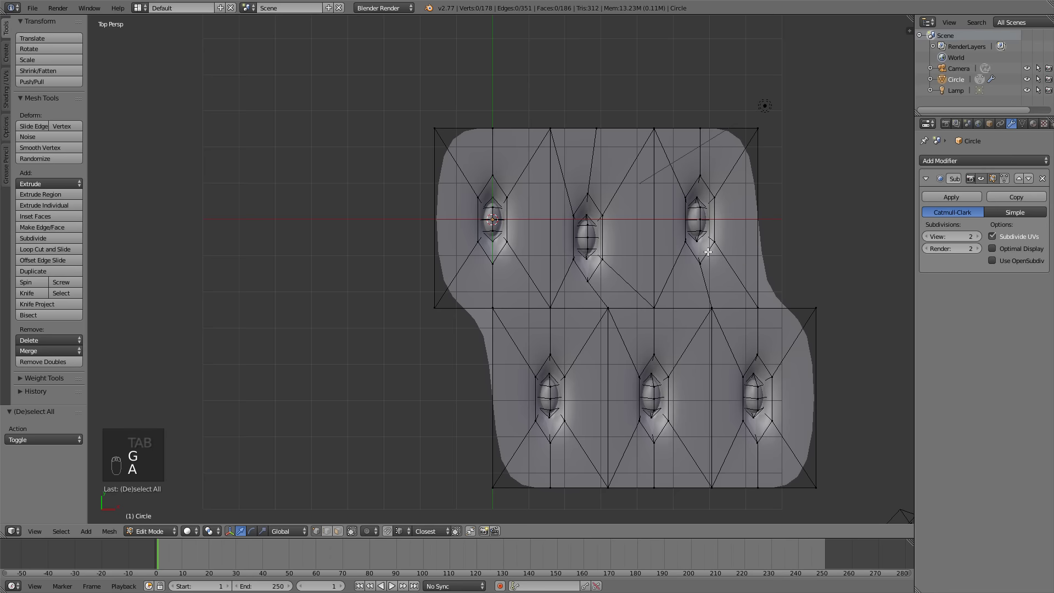
# Circle-select the upper row's third crystal and socket in wireframe and move them slightly toward positive X and positive Y.
pyautogui.press('c')
pyautogui.press('z')
pyautogui.press('c')
pyautogui.moveTo(704, 252); pyautogui.dragTo(699, 207)
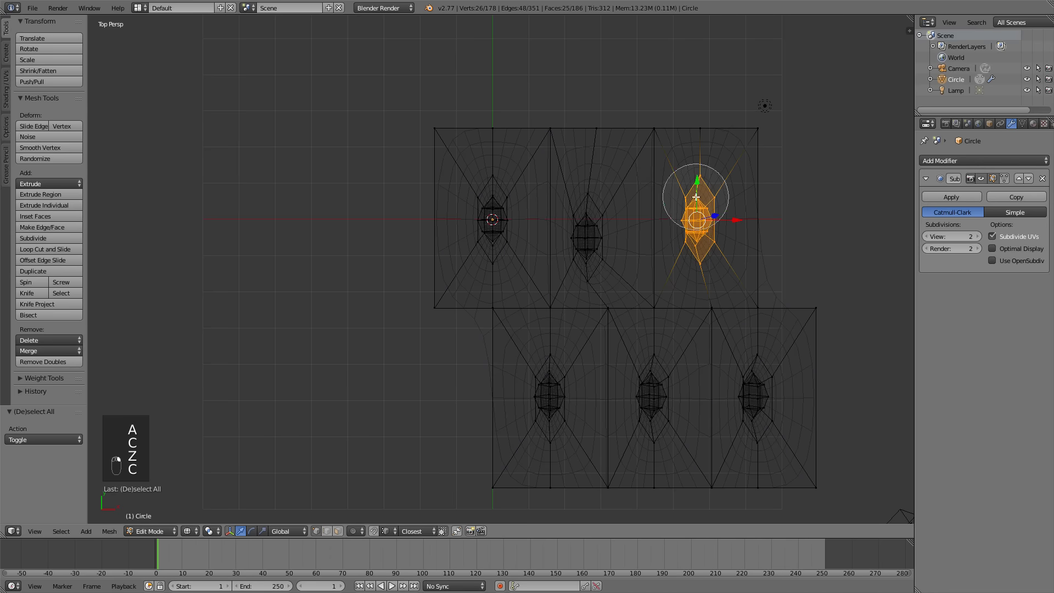
pyautogui.rightClick(699, 205)
pyautogui.press('g')
pyautogui.click(716, 207)
pyautogui.press('a')
# Circle-select the lower row's middle crystal and socket and move them toward negative X and positive Y.
pyautogui.press('c')
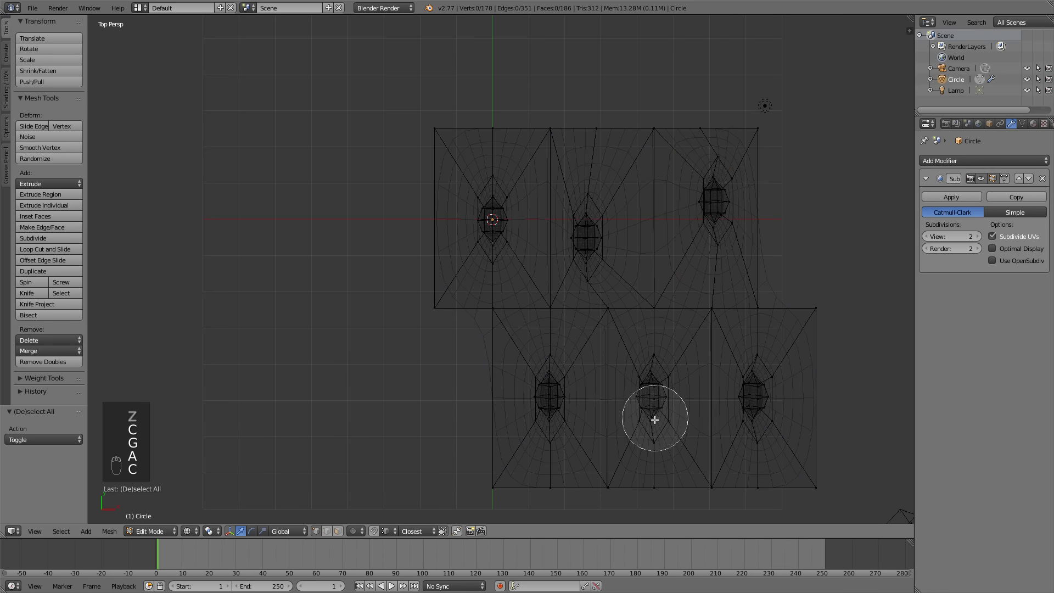
pyautogui.moveTo(652, 419); pyautogui.dragTo(651, 382)
pyautogui.rightClick(652, 384)
pyautogui.press('g')
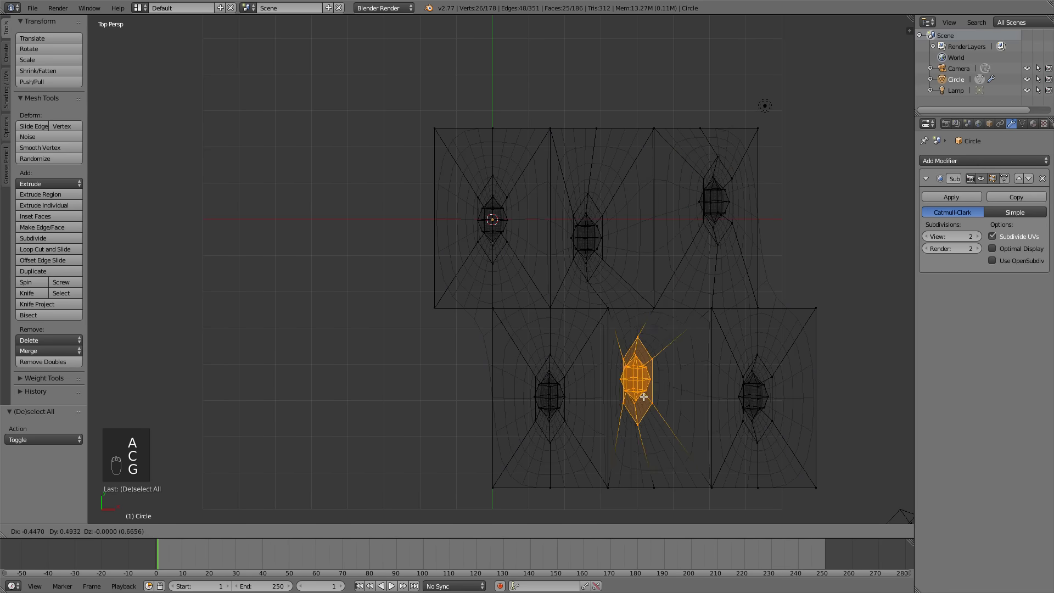
pyautogui.click(643, 393)
pyautogui.press('a')
# Circle-select the lower row's third crystal and socket and move them toward positive X and negative Y.
pyautogui.press('c')
pyautogui.moveTo(758, 405)
pyautogui.mouseDown()
pyautogui.moveTo(753, 416)
pyautogui.moveTo(752, 371)
pyautogui.mouseUp()
pyautogui.rightClick(752, 370)
pyautogui.press('g')
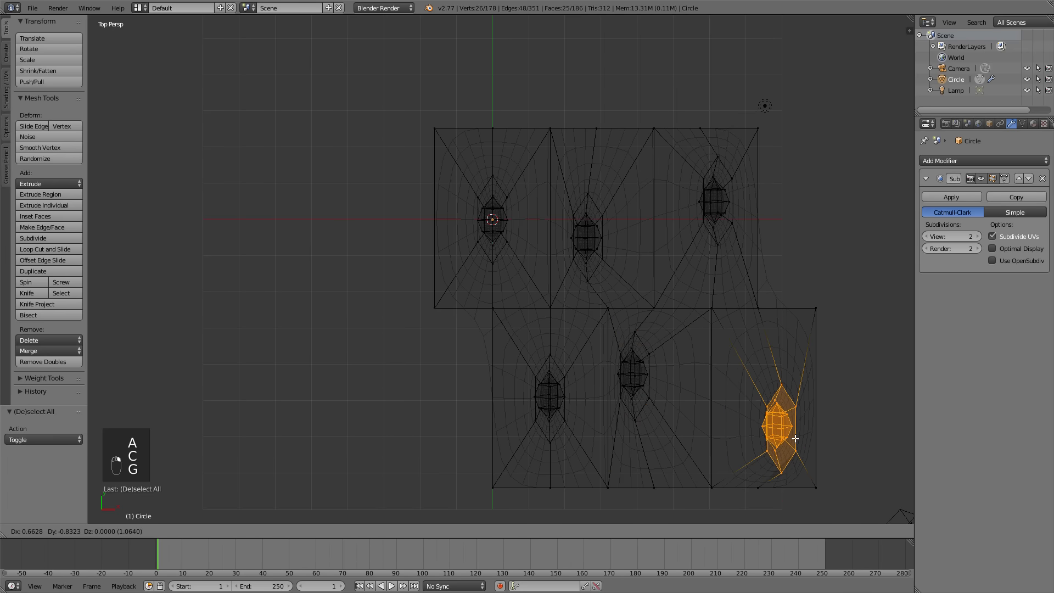
pyautogui.click(789, 434)
pyautogui.press('a')
# Circle-select the lower row's first crystal and socket and reposition them slightly toward negative X and negative Y.
pyautogui.press('c')
pyautogui.moveTo(546, 414); pyautogui.dragTo(539, 401)
pyautogui.rightClick(556, 382)
pyautogui.press('c')
pyautogui.rightClick(555, 380)
pyautogui.press('g')
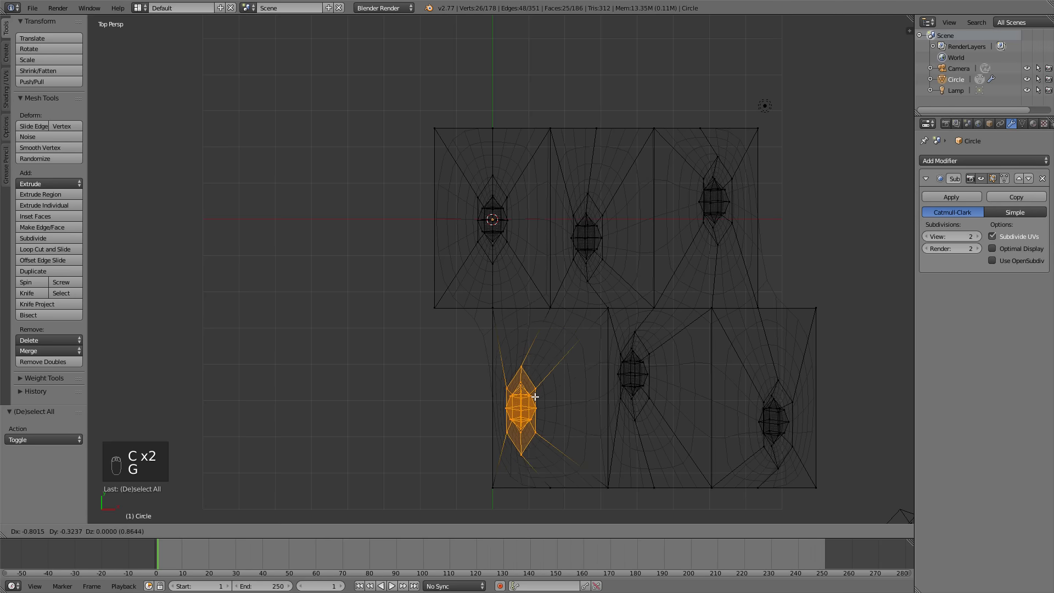
pyautogui.click(540, 367)
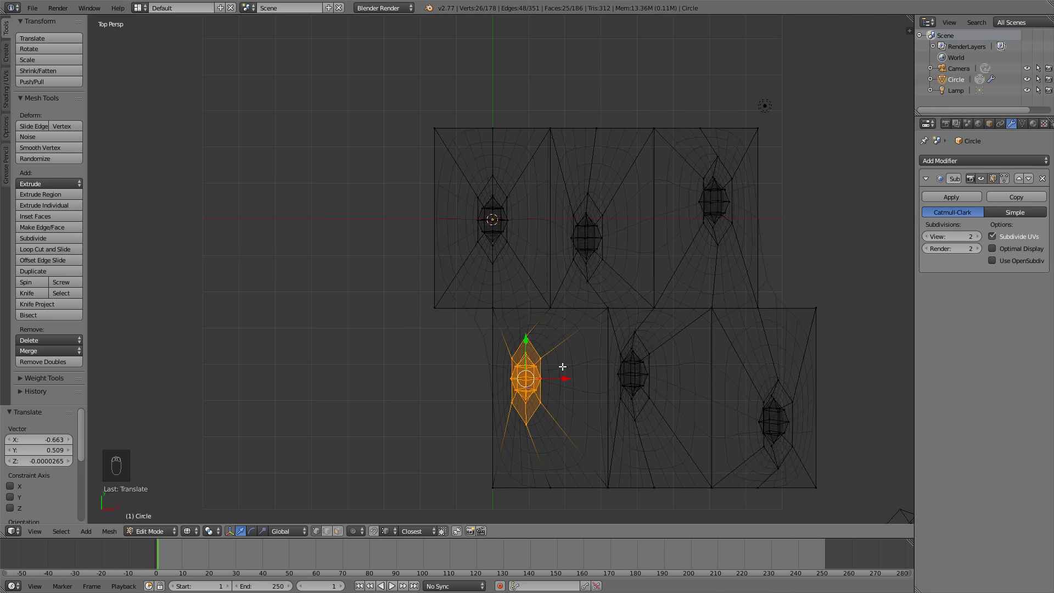
pyautogui.press('g')
pyautogui.click(571, 400)
# Return to Object Mode with solid shading and inspect the rearranged crystals at an angle and from the top.
pyautogui.press('Tab')
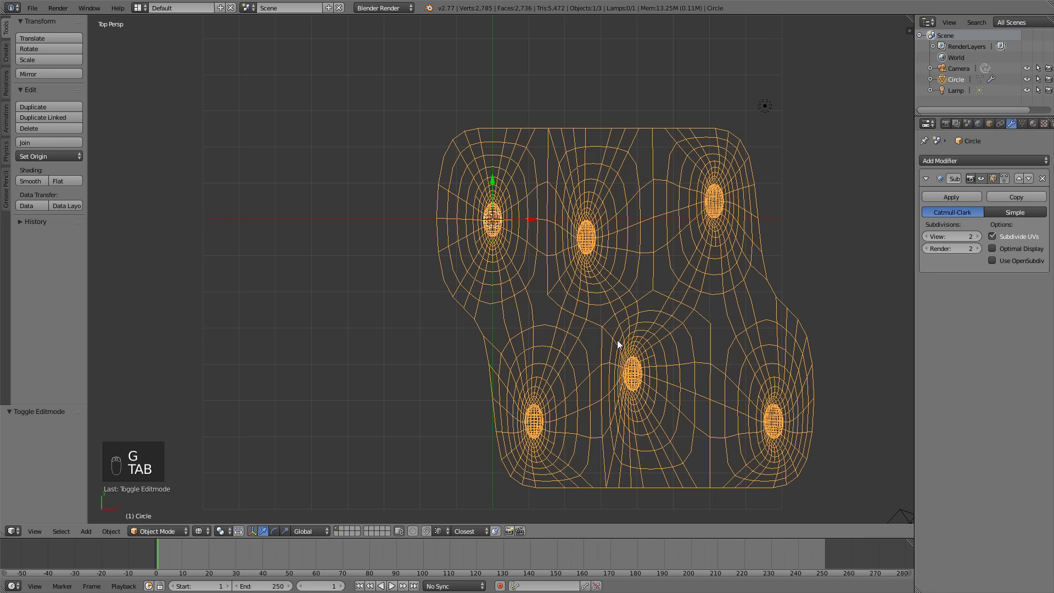
pyautogui.press('z')
pyautogui.moveTo(607, 403)
pyautogui.mouseDown(button='middle')
pyautogui.moveTo(613, 311)
pyautogui.moveTo(596, 321)
pyautogui.moveTo(592, 302)
pyautogui.moveTo(614, 396)
pyautogui.mouseUp(button='middle')
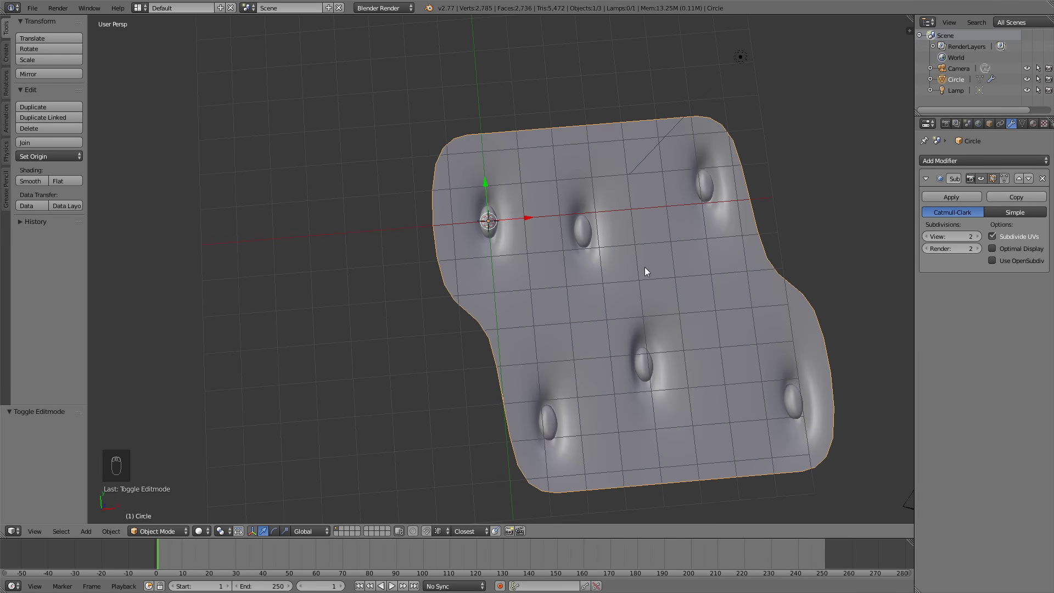
pyautogui.press('KP_7')
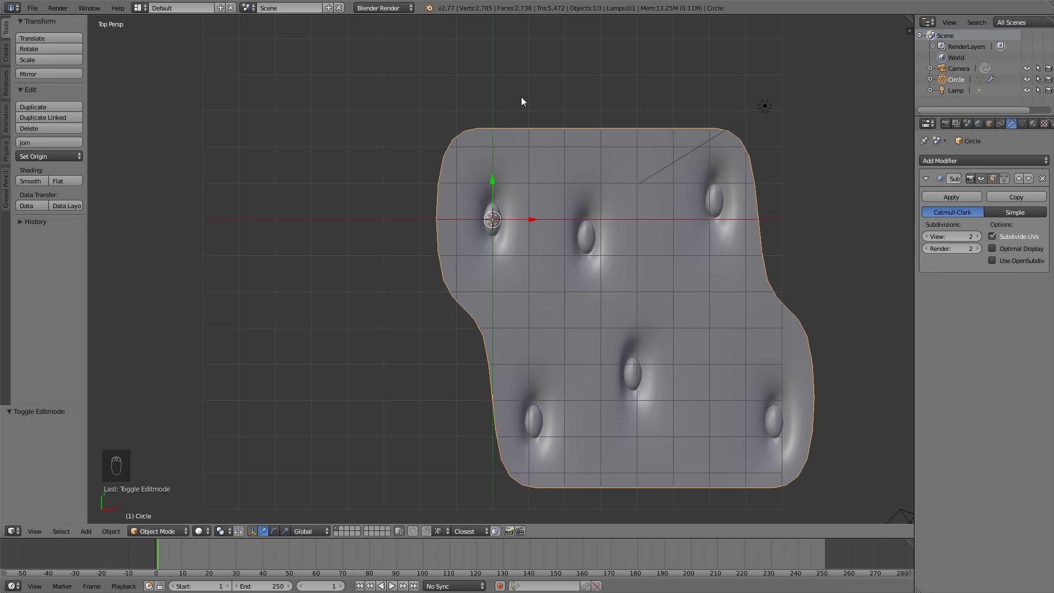
# Switch the render engine to Cycles Render and give the surface a new material named Strawberry_RED.
pyautogui.click(398, 9)
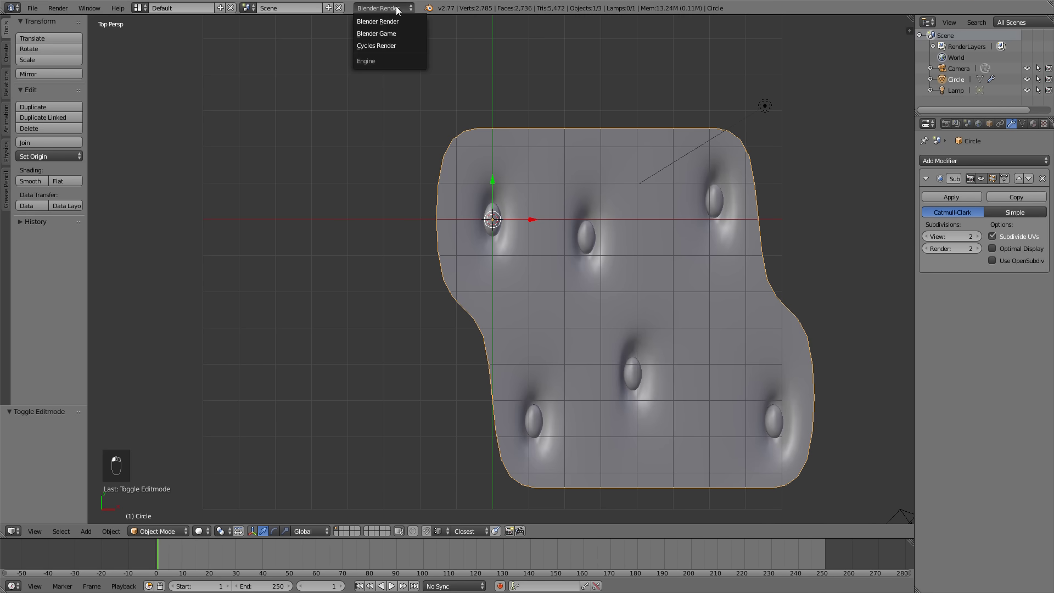
pyautogui.click(394, 45)
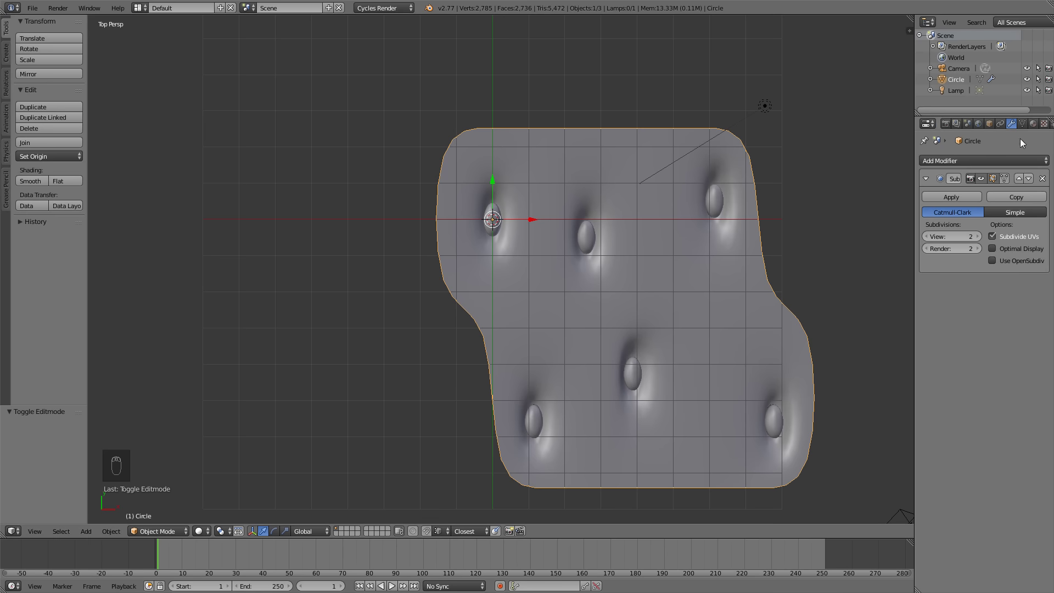
pyautogui.click(1034, 124)
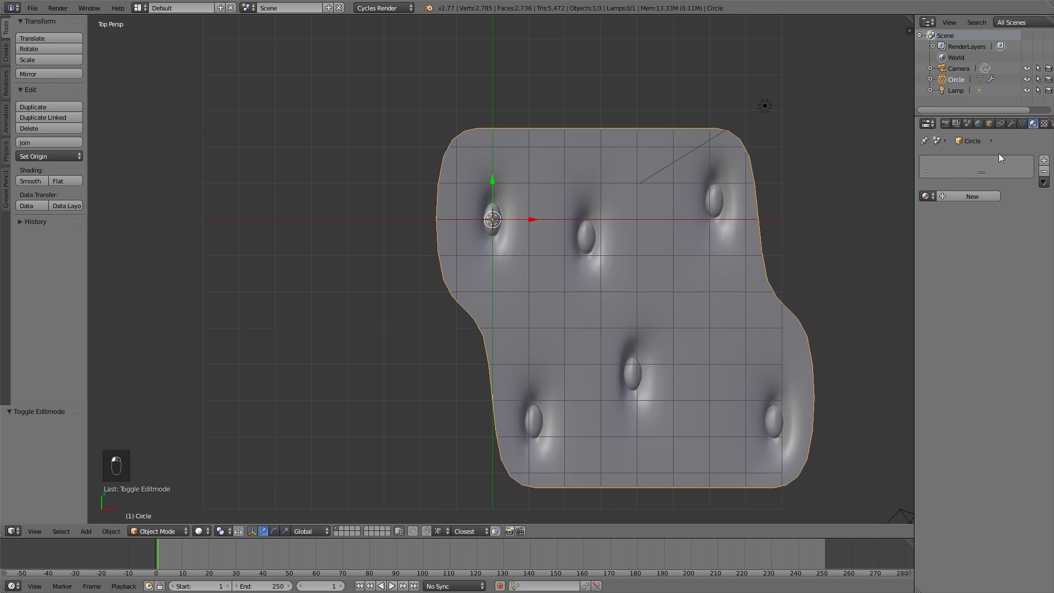
pyautogui.click(962, 195)
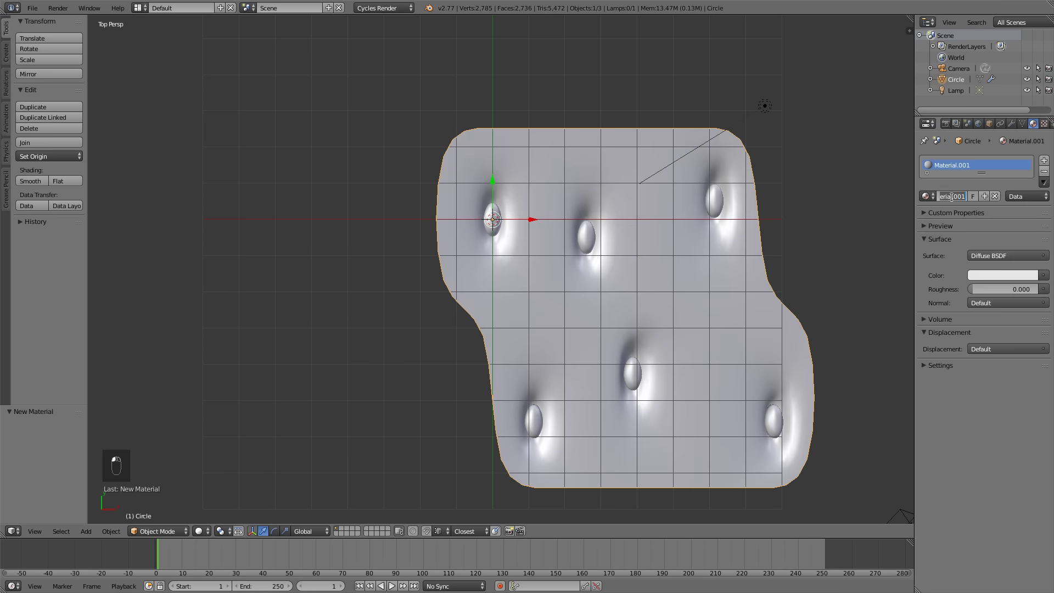
pyautogui.write('strawberry')
pyautogui.write('_RED')
pyautogui.press('Return')
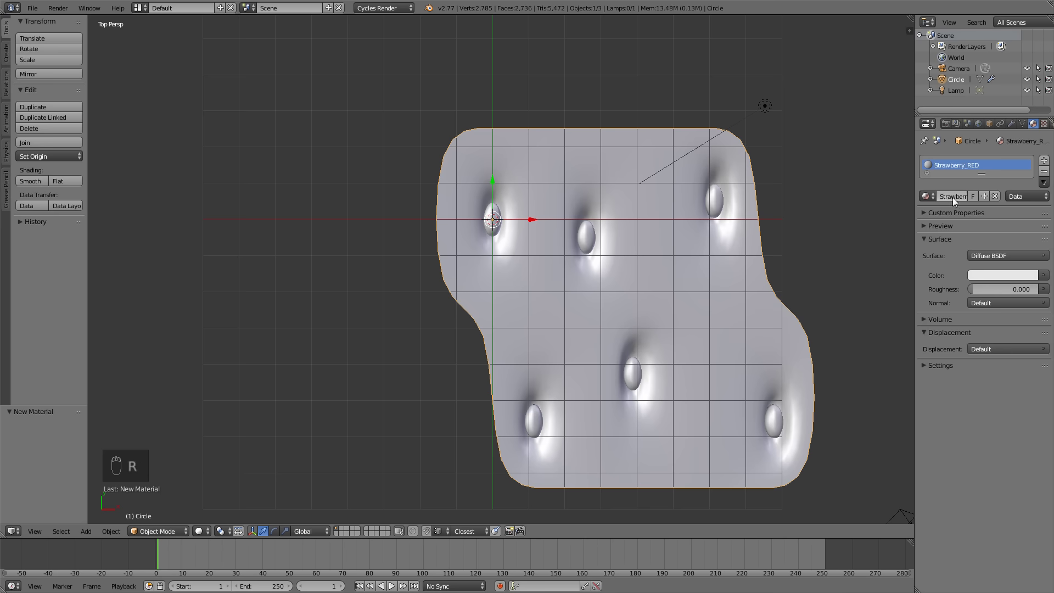
# Set the Strawberry_RED diffuse colour to bright red and copy that colour to the material's viewport colour.
pyautogui.click(1015, 276)
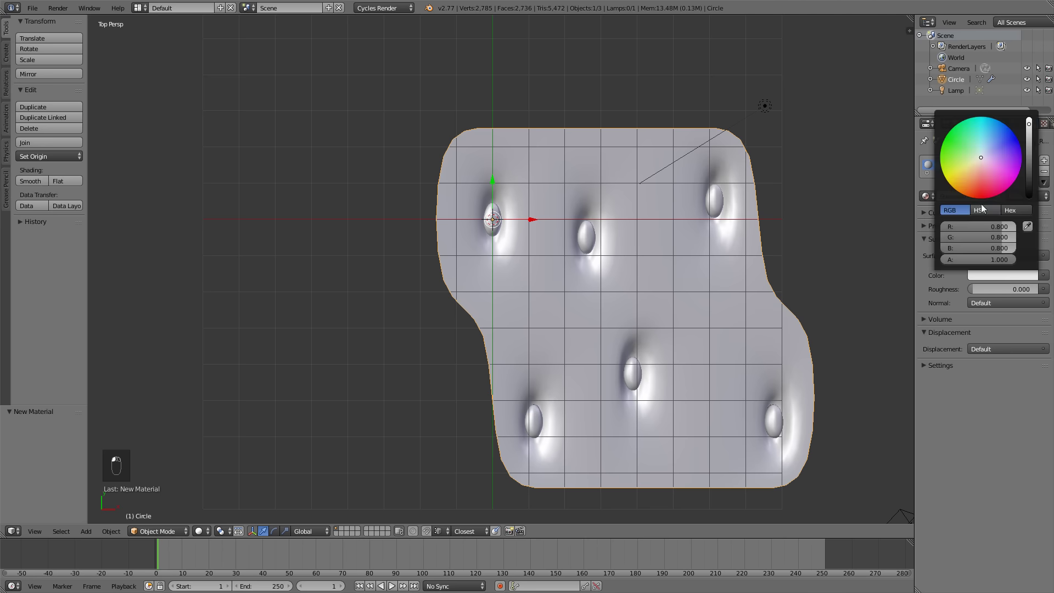
pyautogui.click(977, 199)
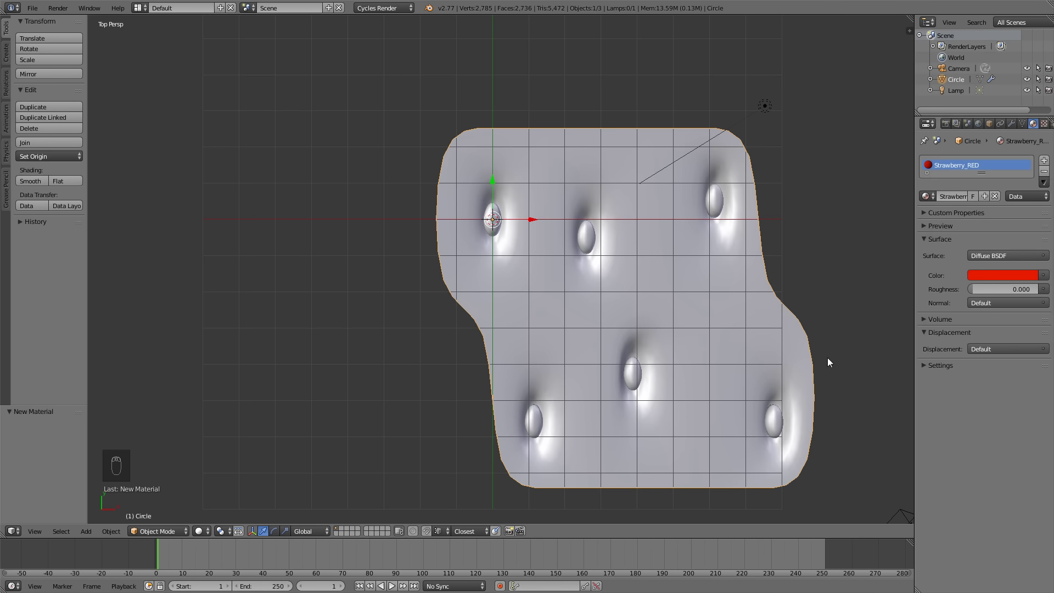
pyautogui.hotkey('ctrl', 'c')
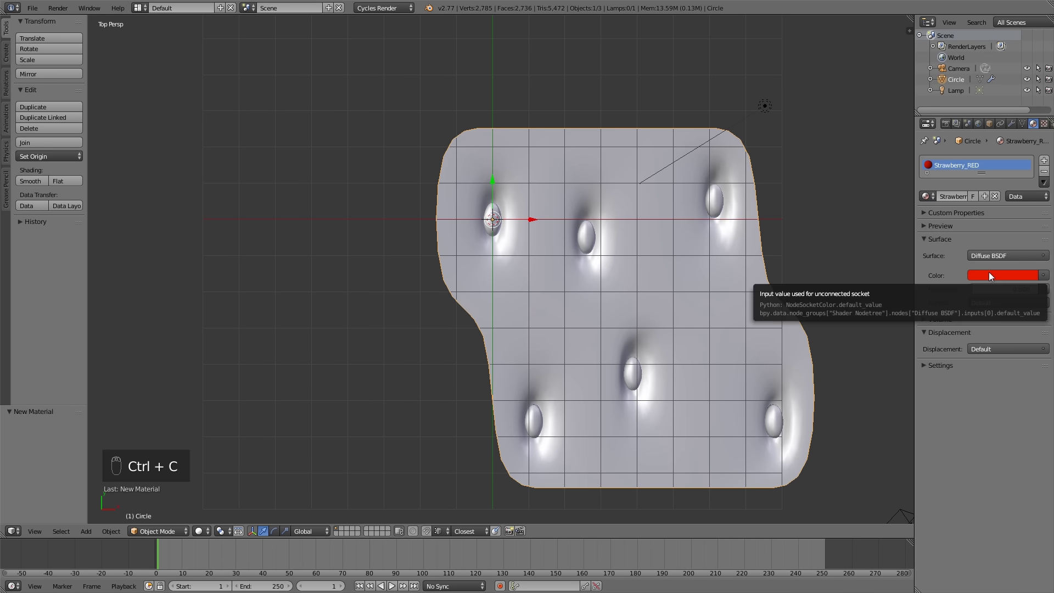
pyautogui.click(939, 365)
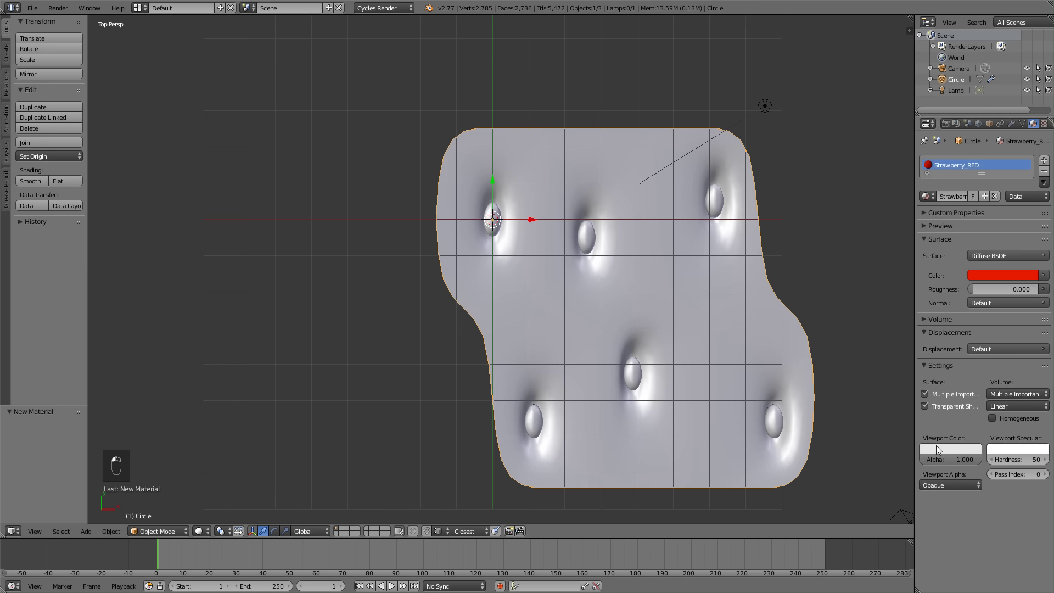
pyautogui.hotkey('ctrl', 'v')
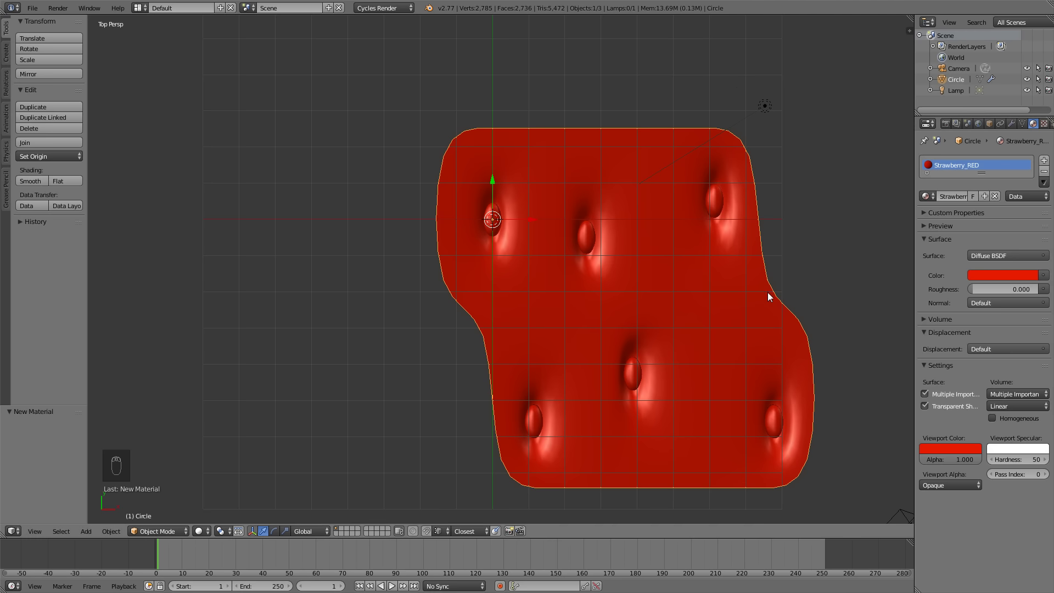
# In Edit Mode, select a vertex on each of the six seeds and extend the selection to their linked geometry.
pyautogui.press('Tab')
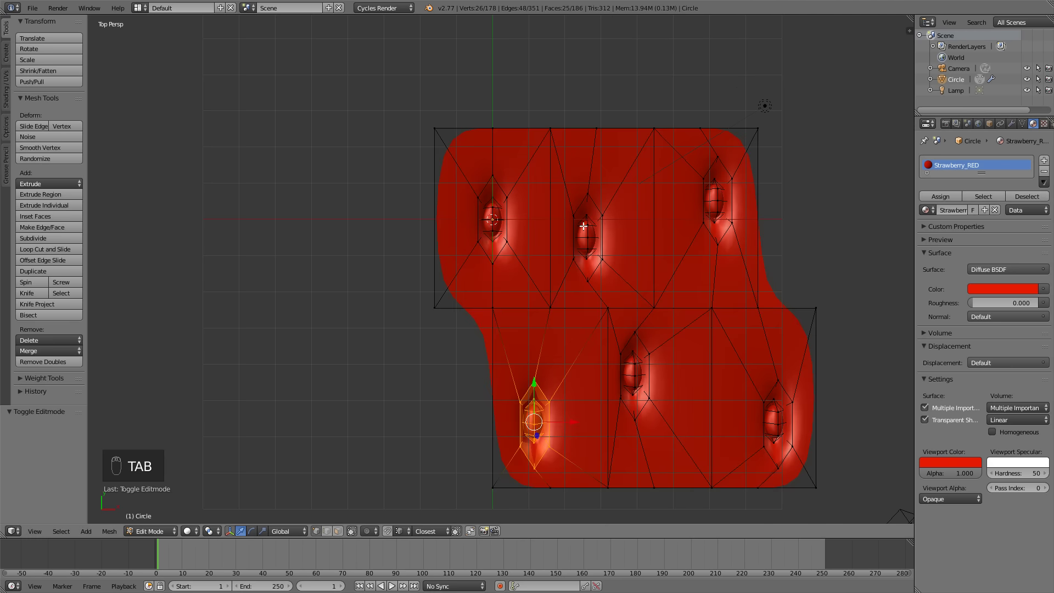
pyautogui.keyDown('shift'); pyautogui.rightClick(591, 237); pyautogui.keyUp('shift')
pyautogui.keyDown('shift'); pyautogui.rightClick(708, 202); pyautogui.keyUp('shift')
pyautogui.keyDown('shift'); pyautogui.rightClick(776, 411); pyautogui.keyUp('shift')
pyautogui.keyDown('shift'); pyautogui.rightClick(635, 364); pyautogui.keyUp('shift')
pyautogui.keyDown('shift'); pyautogui.rightClick(529, 419); pyautogui.keyUp('shift')
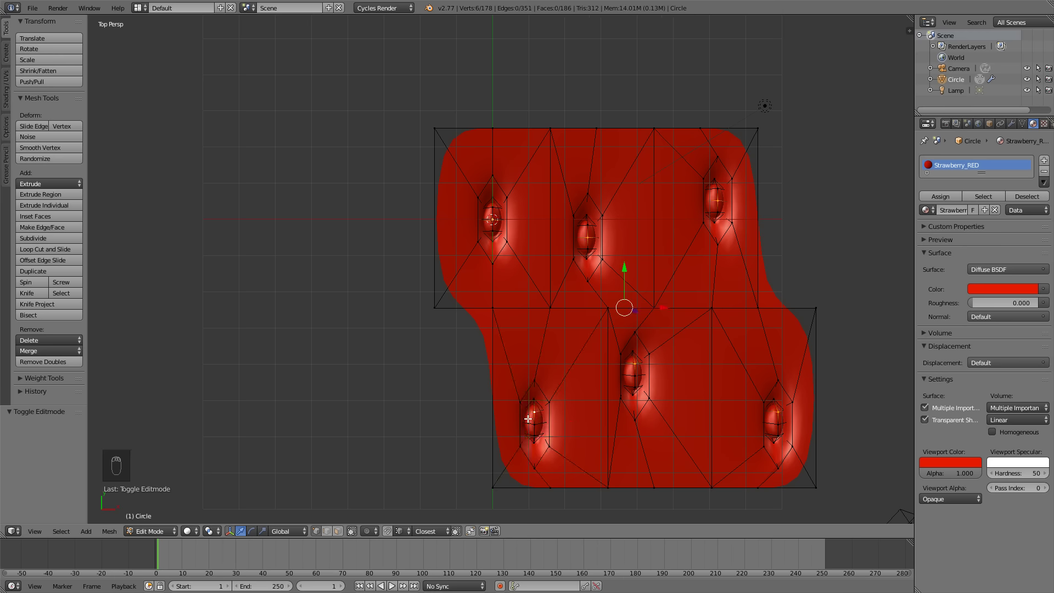
pyautogui.hotkey('ctrl', 'l')
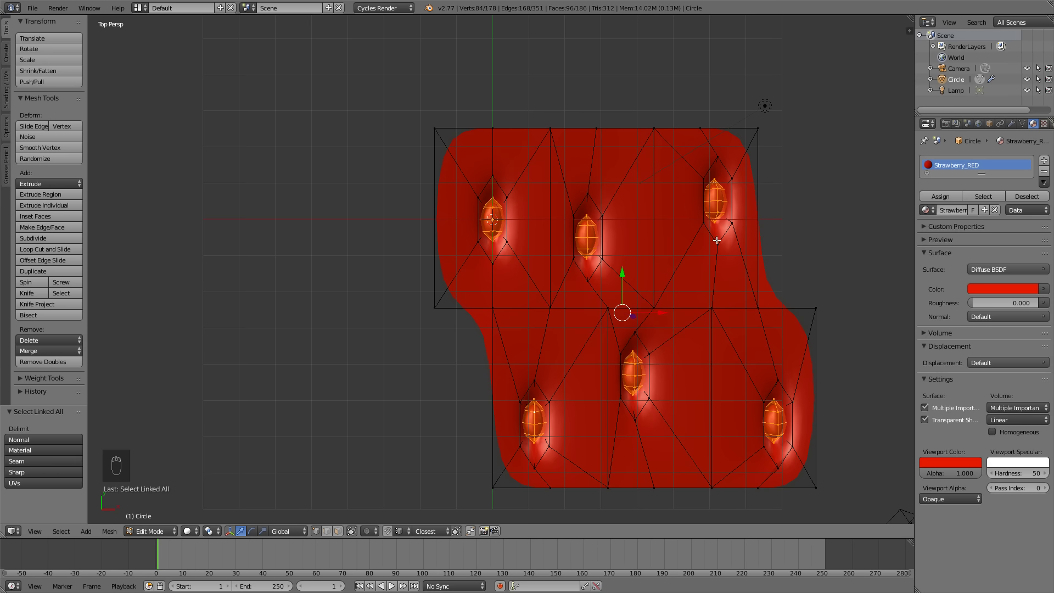
# Add a second material slot with a new material, assign it to the selected seeds, and make its diffuse colour yellow.
pyautogui.click(1045, 160)
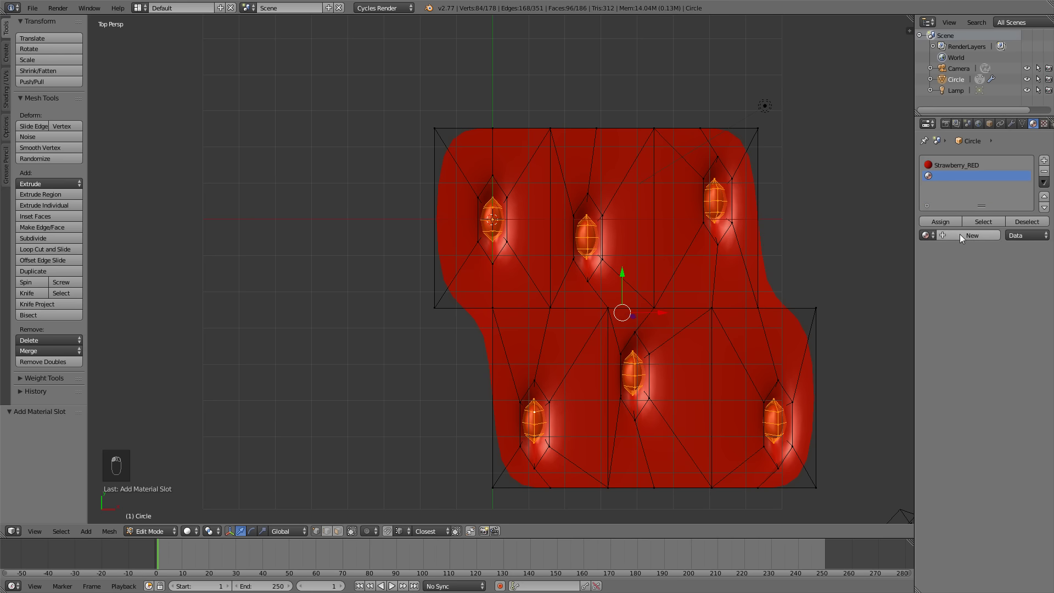
pyautogui.click(960, 234)
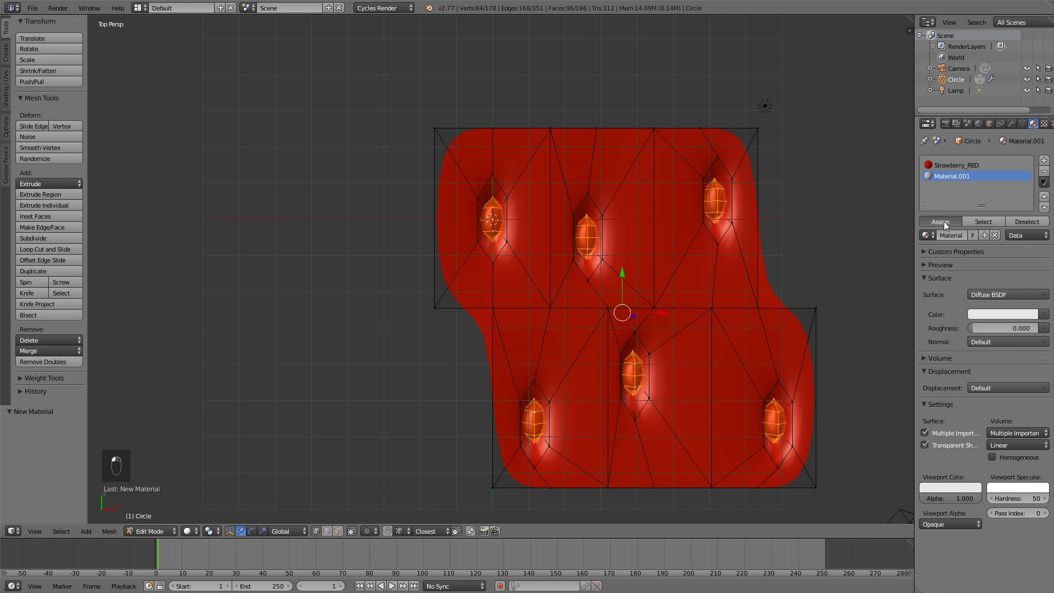
pyautogui.click(940, 222)
pyautogui.click(975, 314)
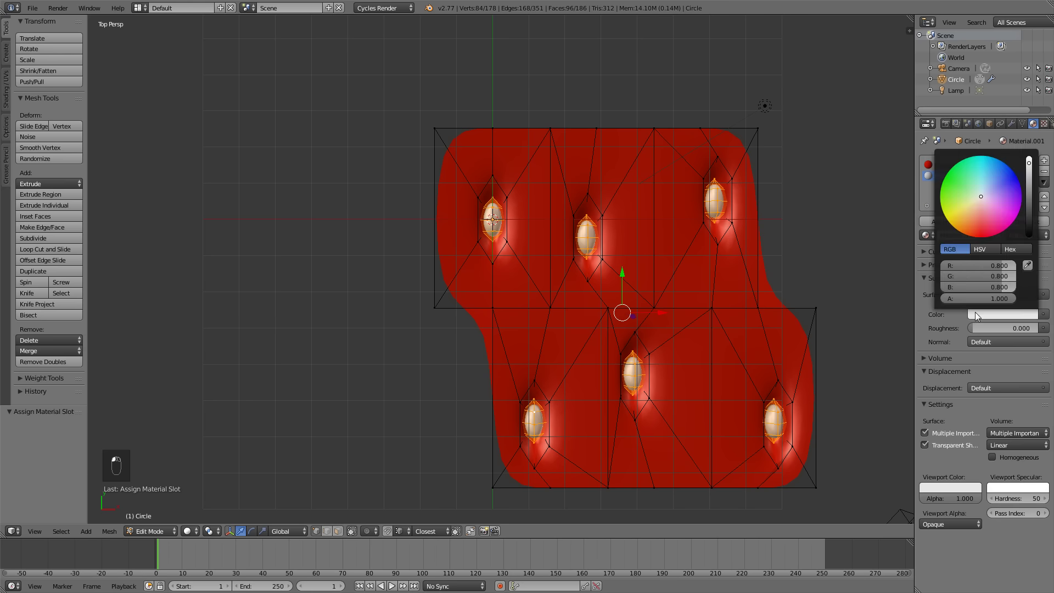
pyautogui.click(975, 210)
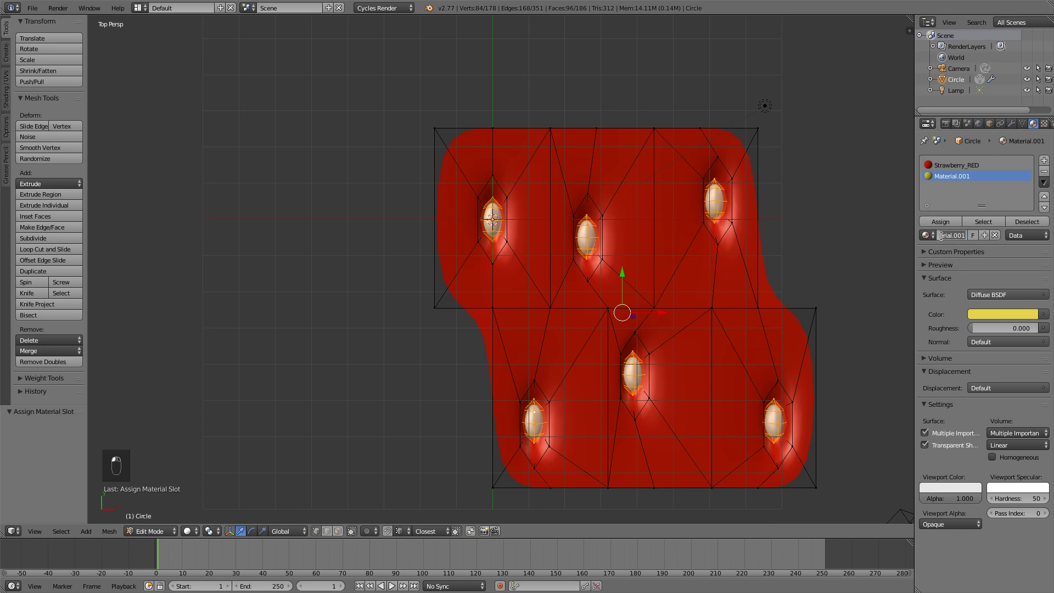
# Rename the seed material as Strawberry_SEEDS and copy its yellow diffuse colour to the viewport colour.
pyautogui.write('Strawbe')
pyautogui.write('rry_SE')
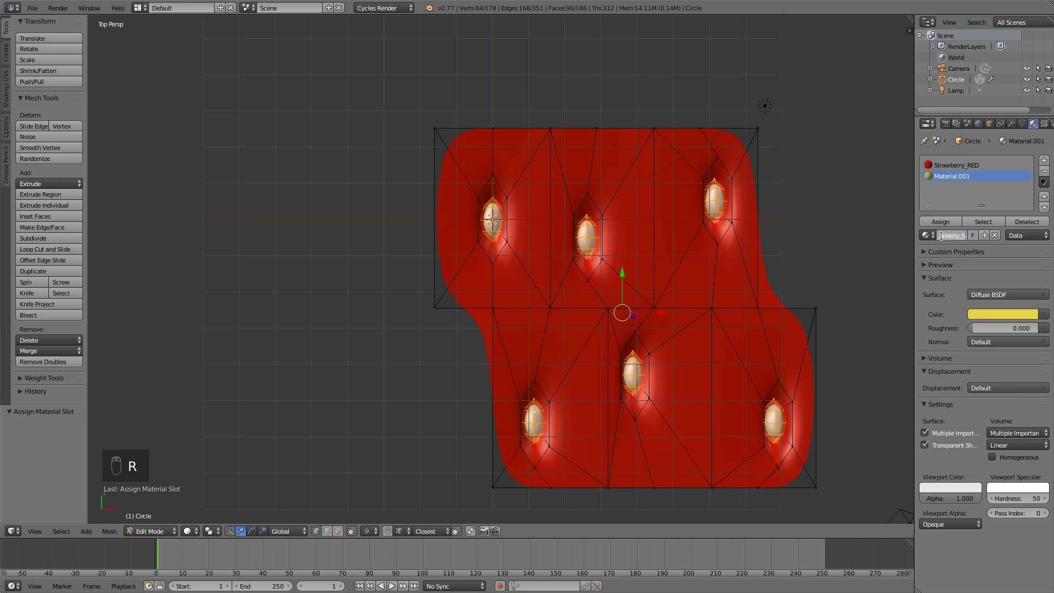
pyautogui.write('EDS')
pyautogui.press('Return')
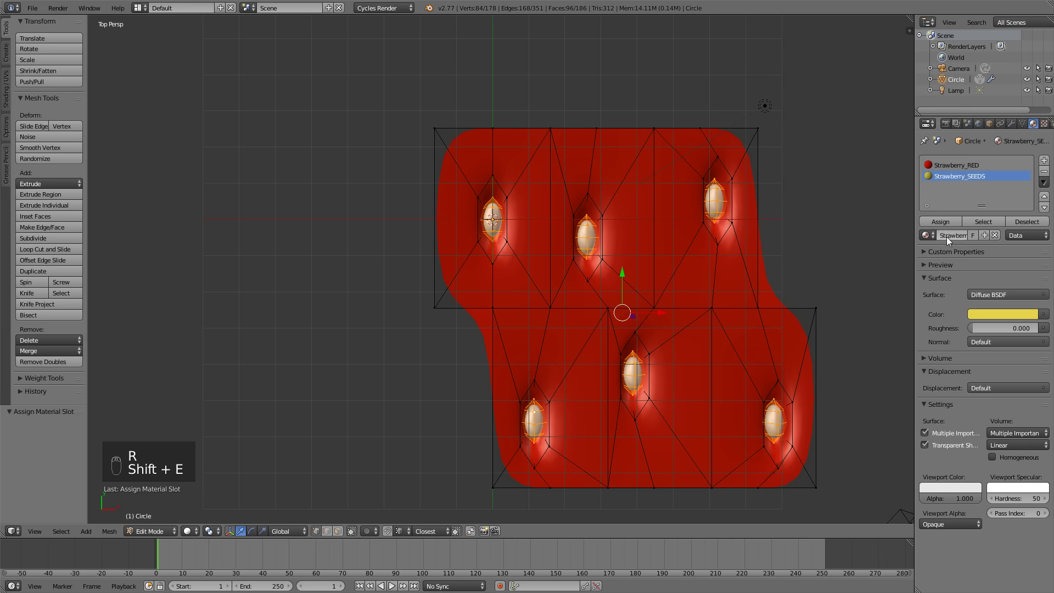
pyautogui.hotkey('ctrl', 'c')
pyautogui.hotkey('ctrl', 'v')
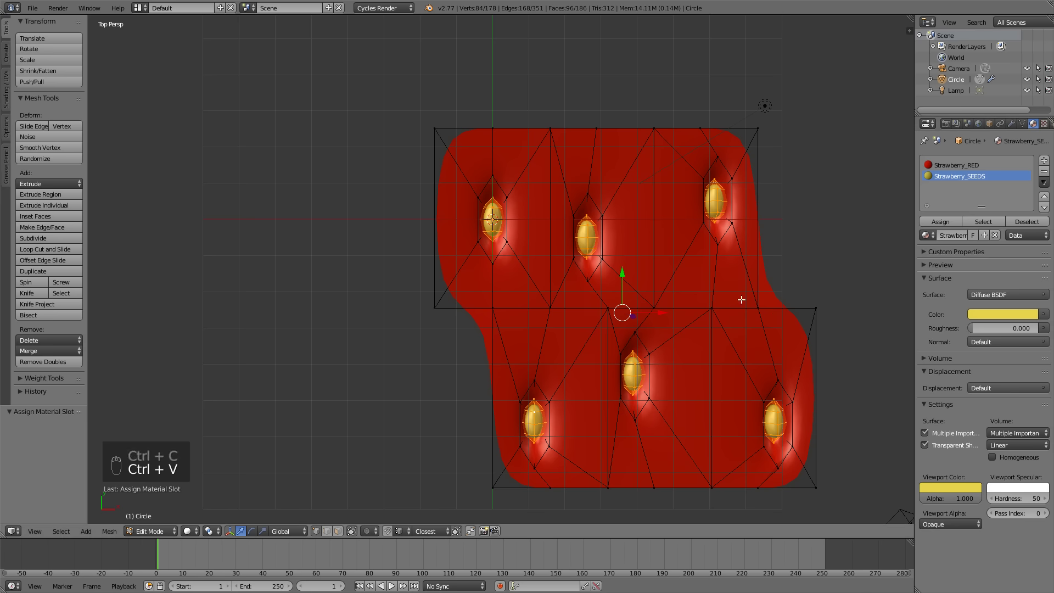
# Move all the selected seeds slightly along the Z axis and return to Object Mode to inspect the coloured surface.
pyautogui.moveTo(657, 339); pyautogui.dragTo(631, 249, button='middle')
pyautogui.moveTo(657, 292); pyautogui.dragTo(647, 276, button='middle')
pyautogui.press('g')
pyautogui.press('z')
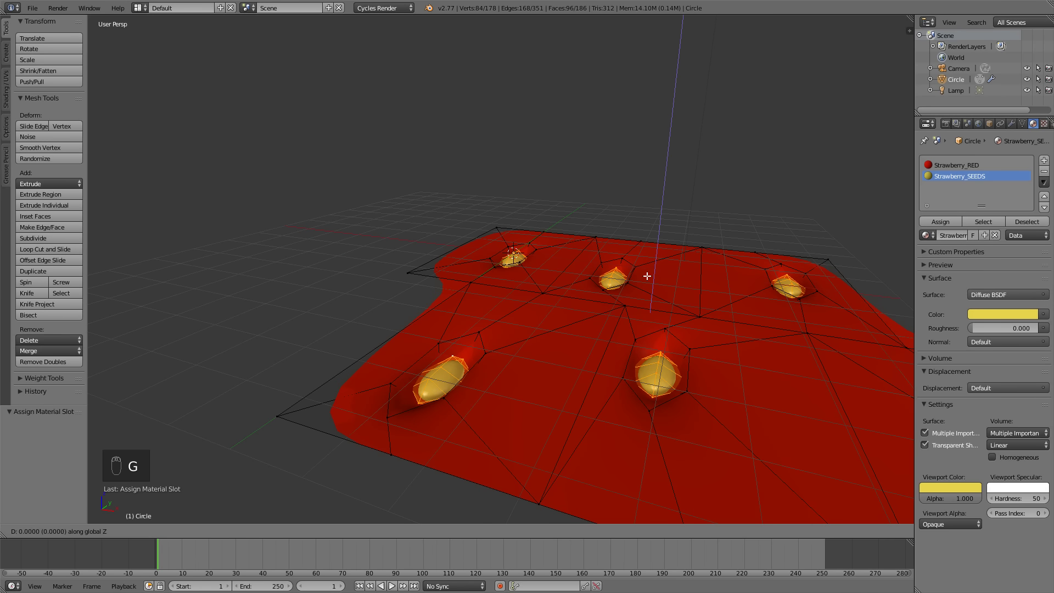
pyautogui.click(642, 277)
pyautogui.press('Tab')
pyautogui.moveTo(617, 297); pyautogui.dragTo(655, 367, button='middle')
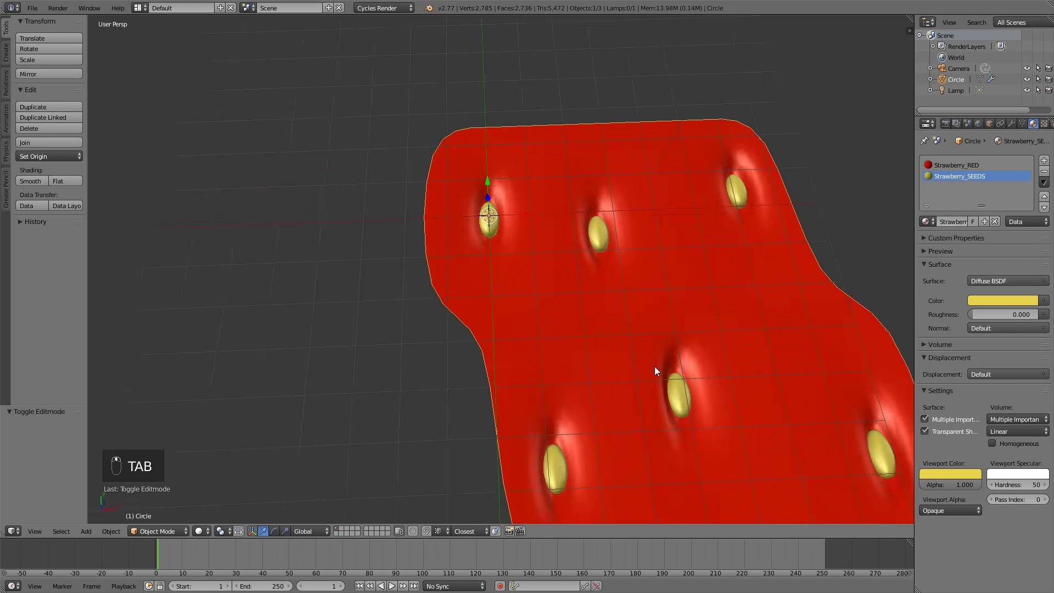
pyautogui.scroll(-6, 655, 367)
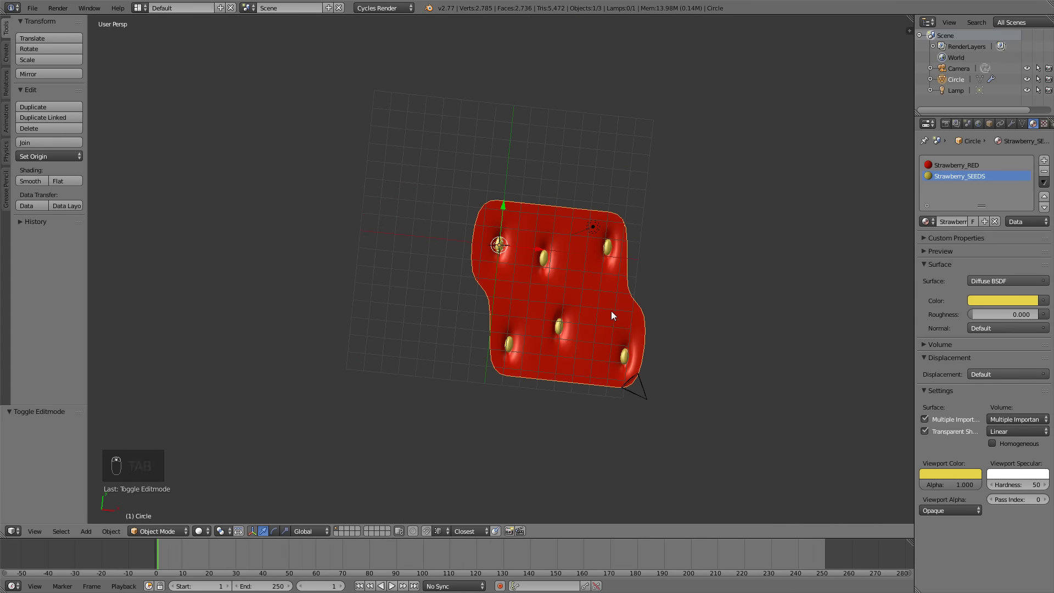
pyautogui.scroll(4, 613, 314)
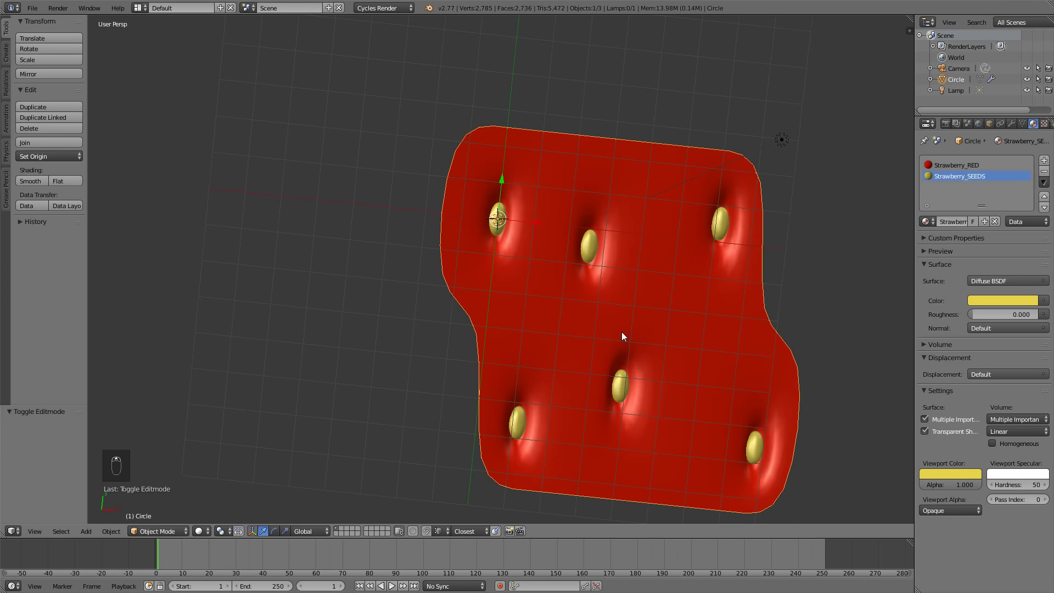
pyautogui.scroll(-6, 622, 331)
pyautogui.scroll(4, 608, 332)
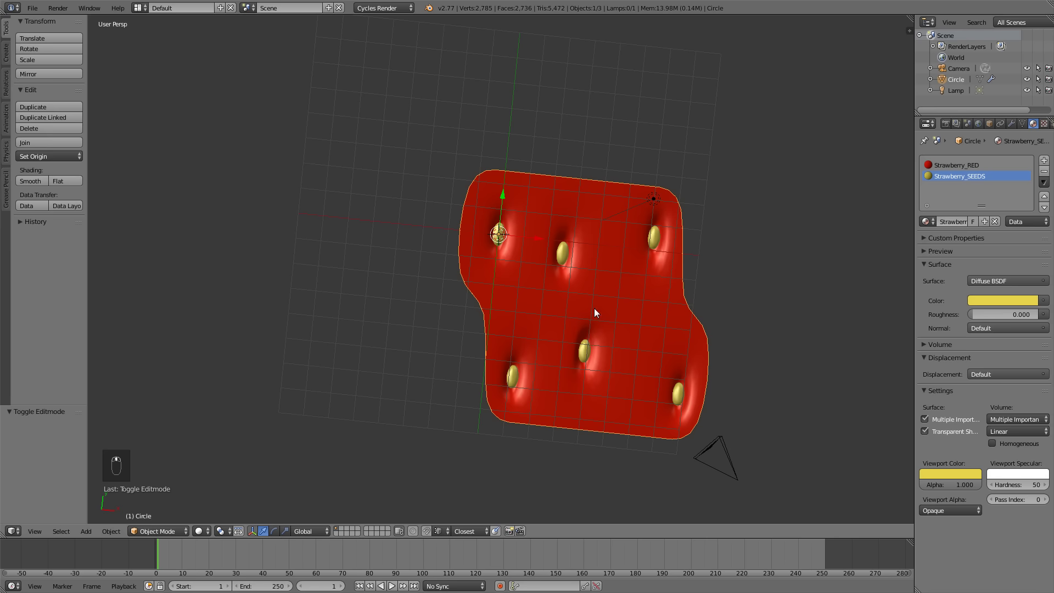
# From the top view in Edit Mode, select the upper row's whole middle seed and scale it to about 0.867.
pyautogui.press('KP_7')
pyautogui.press('Tab')
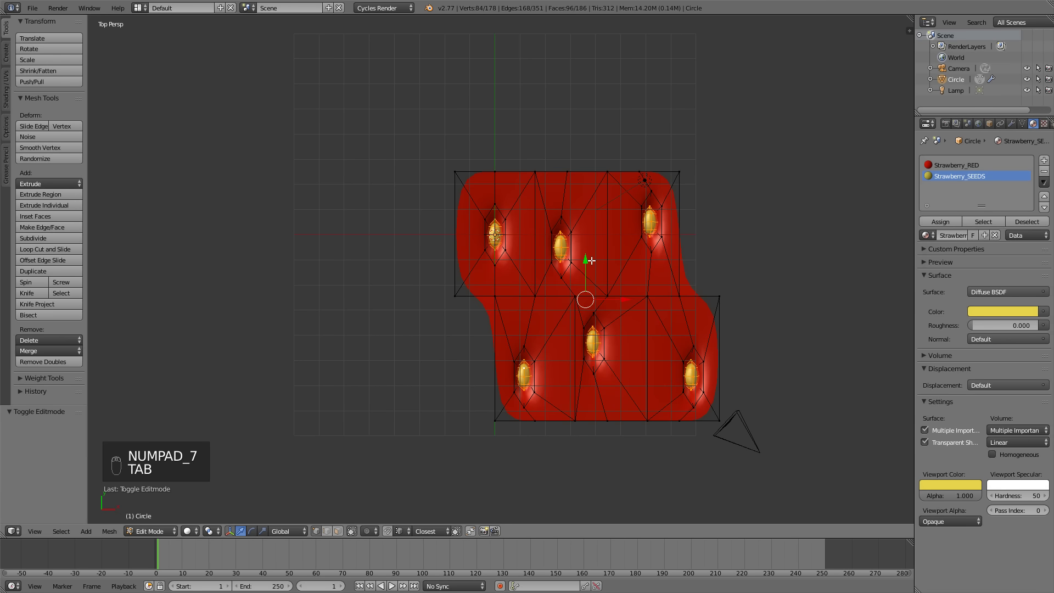
pyautogui.scroll(2, 531, 253)
pyautogui.scroll(1, 531, 252)
pyautogui.press('a')
pyautogui.press('a')
pyautogui.rightClick(606, 228)
pyautogui.hotkey('ctrl', 'l')
pyautogui.press('s')
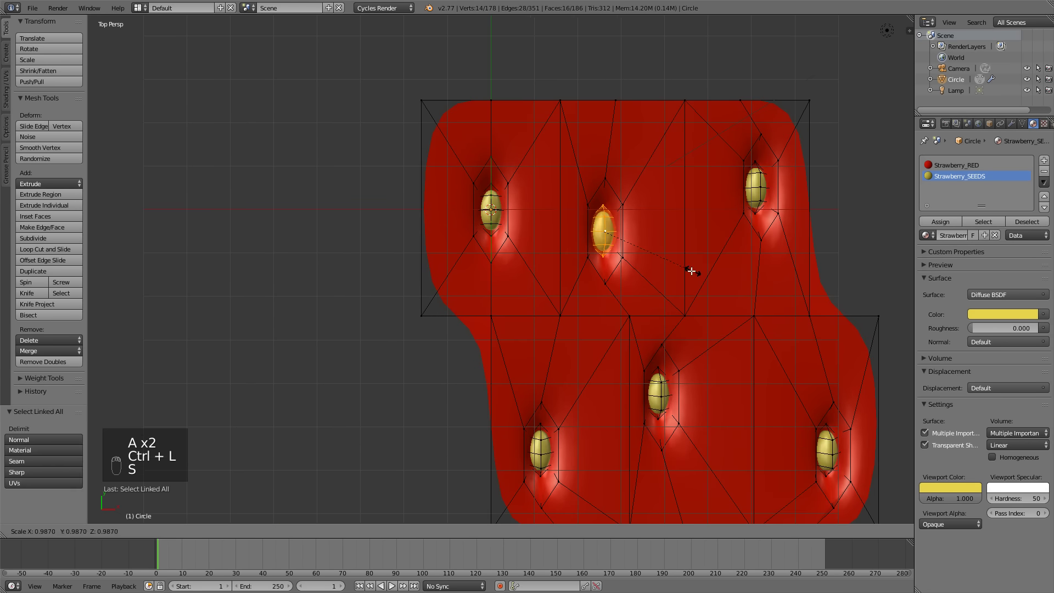
pyautogui.click(668, 257)
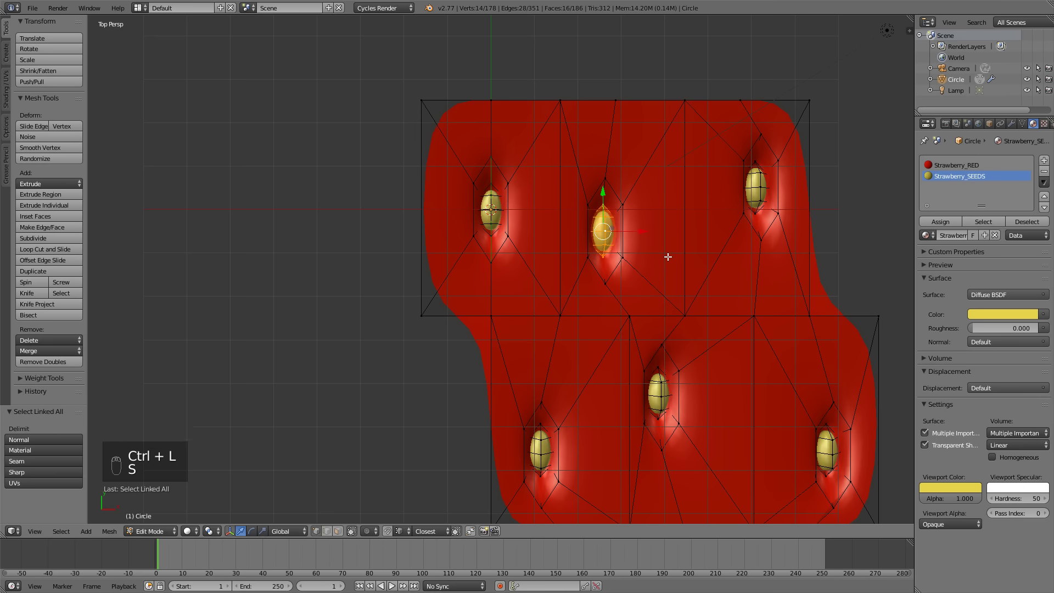
pyautogui.press('s')
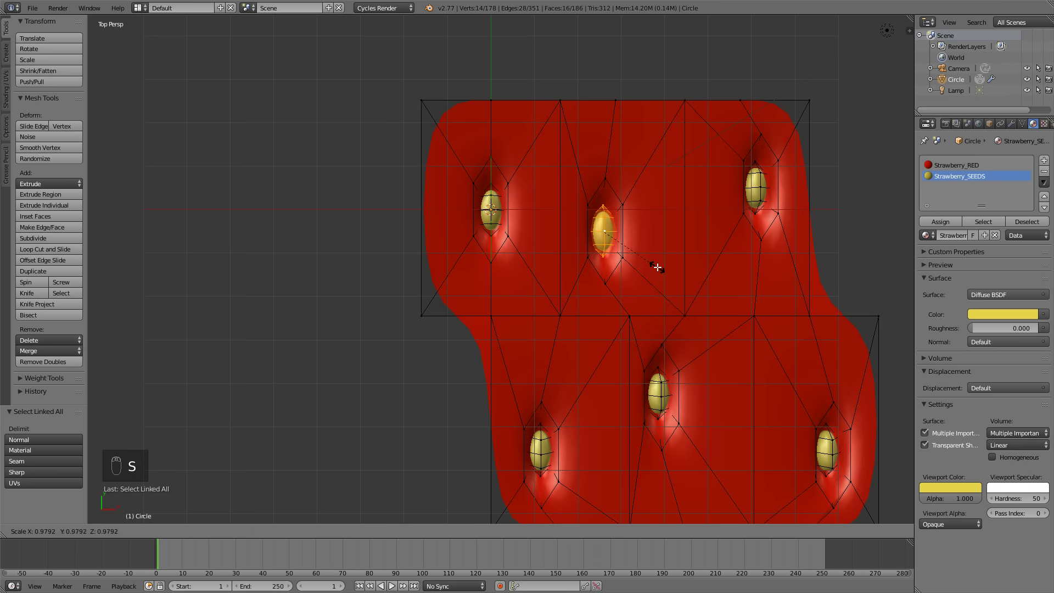
pyautogui.click(651, 264)
# Select the upper row's first seed with its linked geometry, scale it down slightly, and return to Object Mode.
pyautogui.keyDown('alt'); pyautogui.rightClick(507, 210); pyautogui.keyUp('alt')
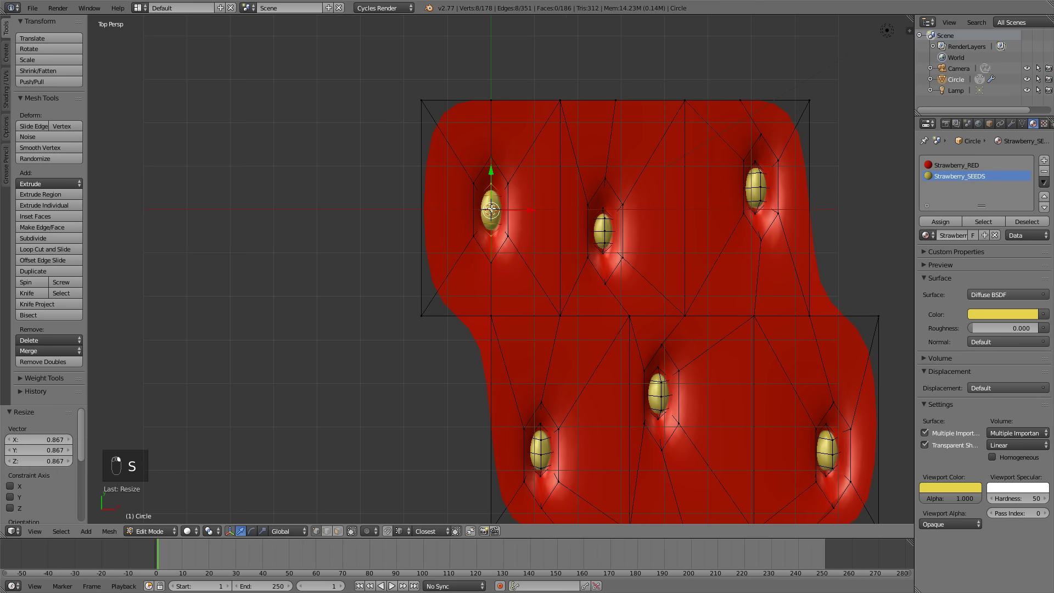
pyautogui.hotkey('ctrl', 'l')
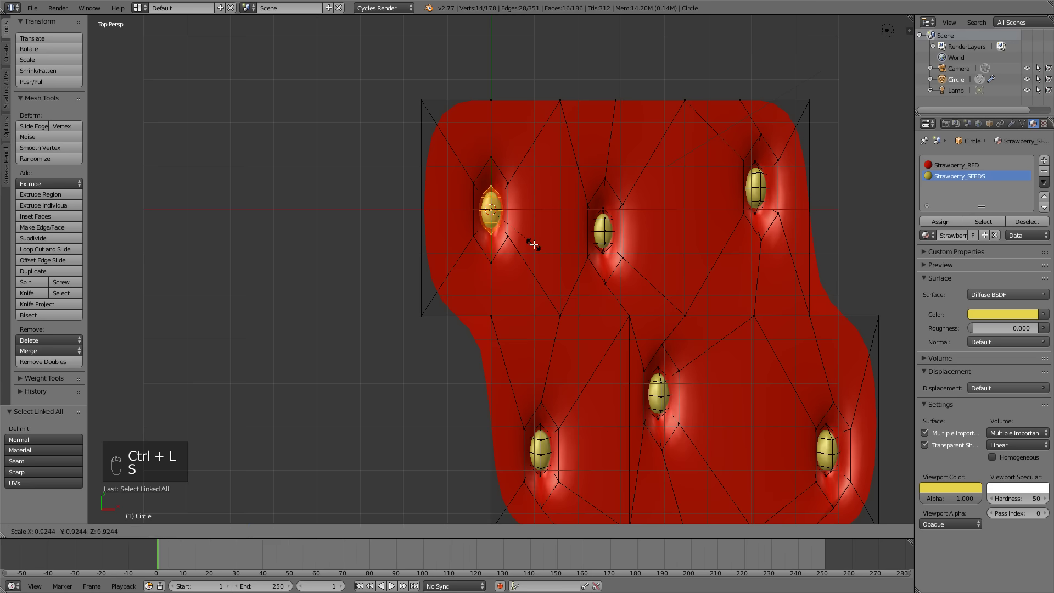
pyautogui.press('Tab')
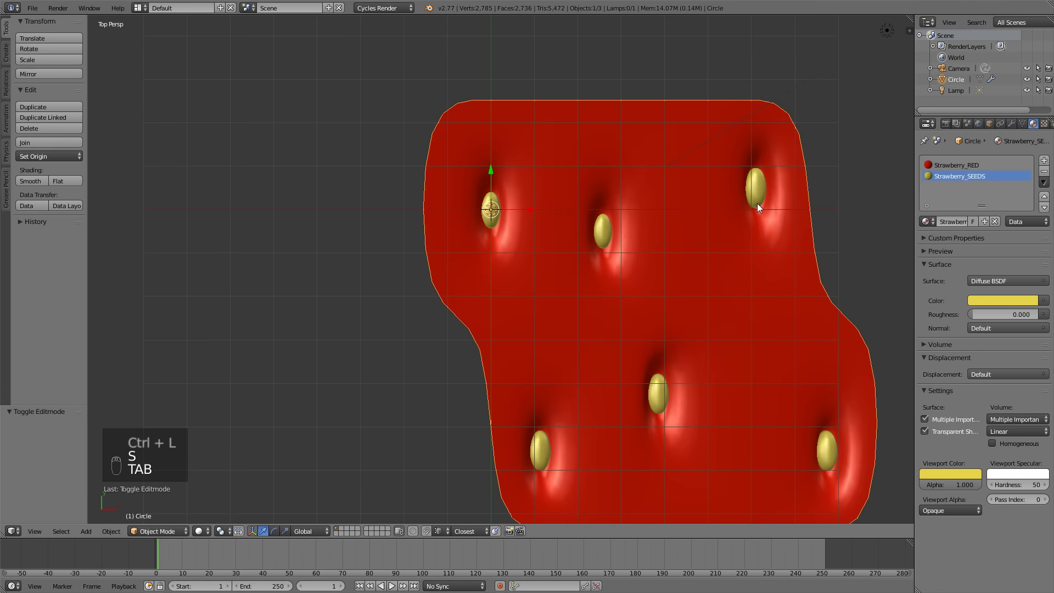
# In Edit Mode, select the upper row's third seed with its linked geometry and scale it to about 0.862.
pyautogui.press('Tab')
pyautogui.rightClick(757, 203)
pyautogui.hotkey('ctrl', 'l')
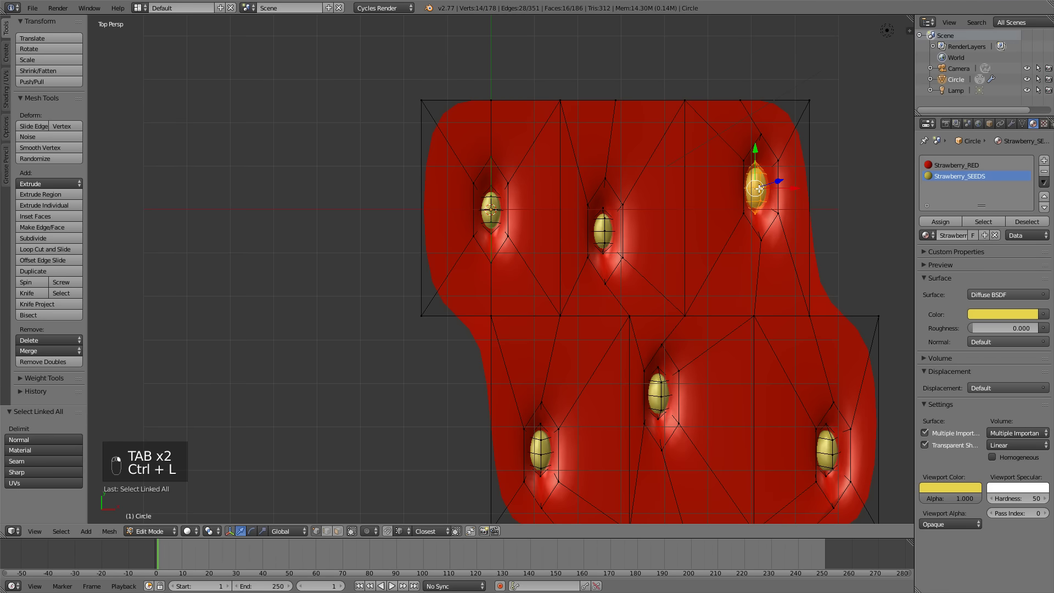
pyautogui.press('s')
pyautogui.click(776, 240)
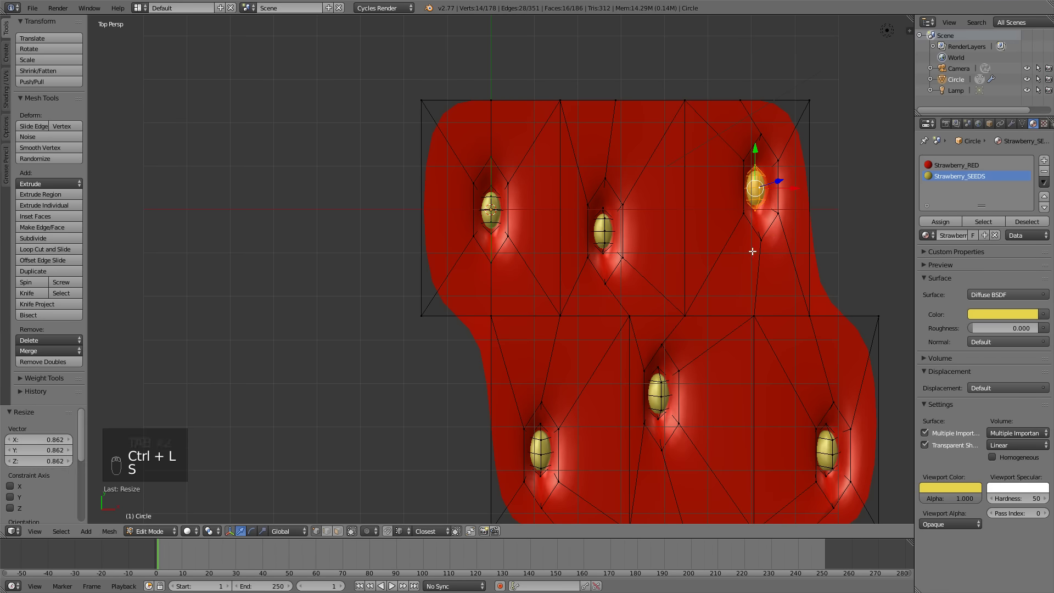
# Select the lower row's middle seed with its linked geometry and scale it to about 0.852.
pyautogui.rightClick(663, 385)
pyautogui.hotkey('ctrl', 'l')
pyautogui.press('s')
pyautogui.click(678, 417)
# Select the lower row's first seed with its linked geometry and scale it to about 0.903.
pyautogui.rightClick(543, 452)
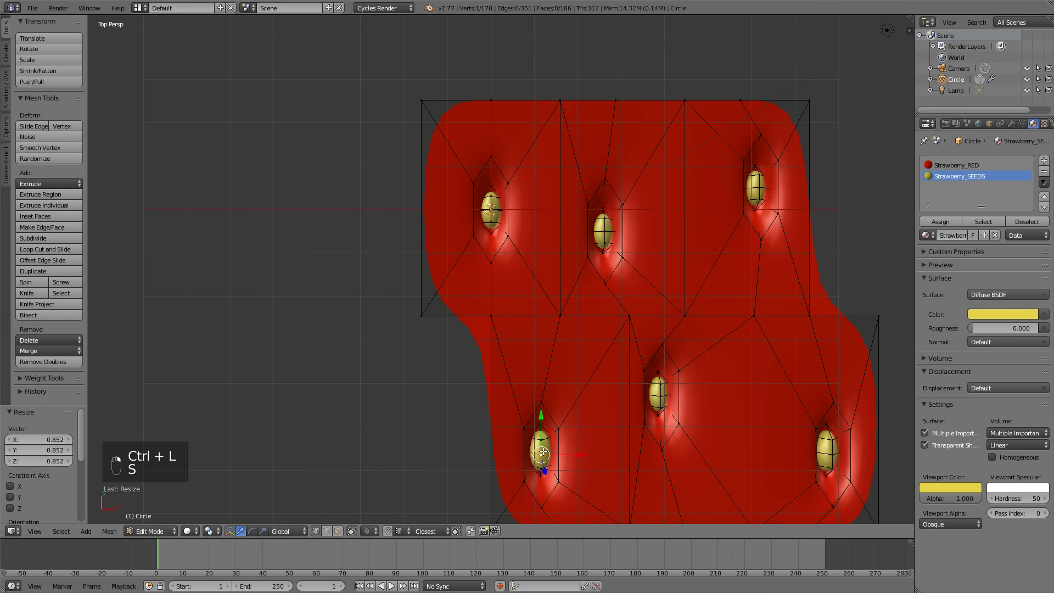
pyautogui.hotkey('ctrl', 'l')
pyautogui.press('s')
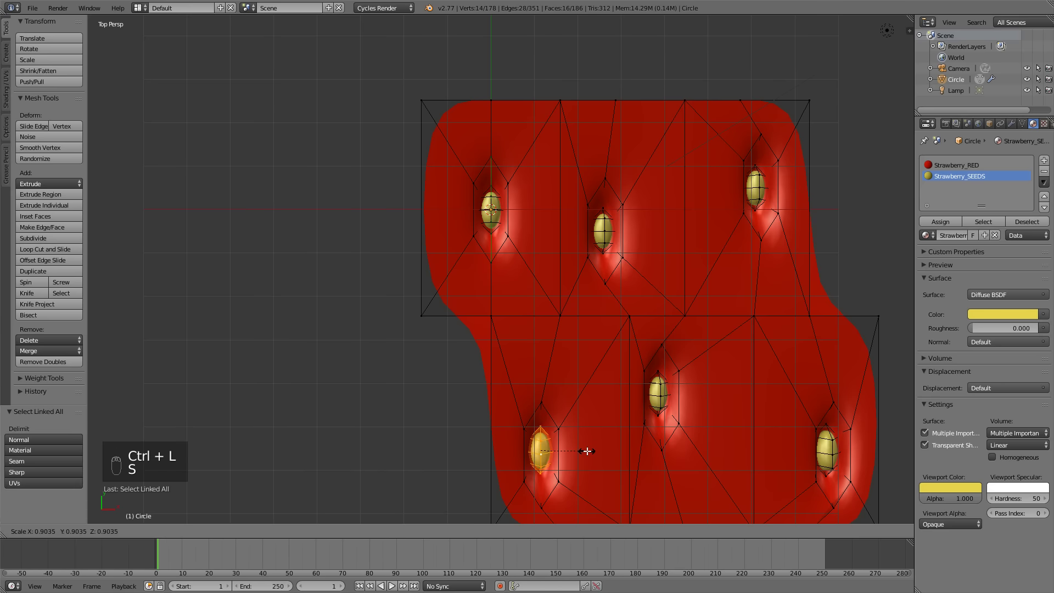
pyautogui.click(588, 451)
# Select the lower row's last seed with its linked geometry, scale it down slightly, and return to Object Mode.
pyautogui.rightClick(831, 456)
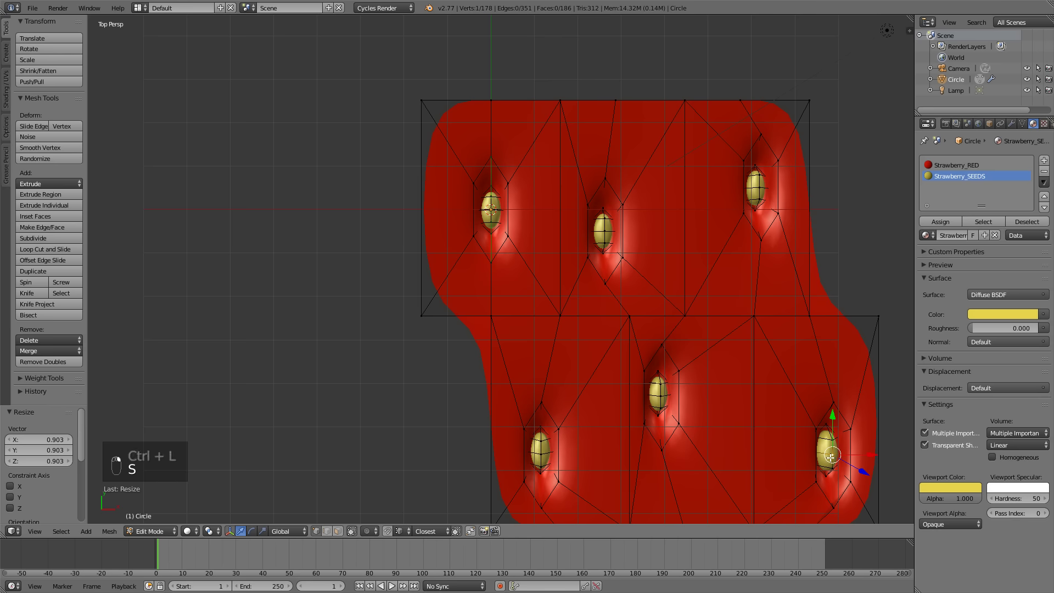
pyautogui.hotkey('ctrl', 'l')
pyautogui.press('s')
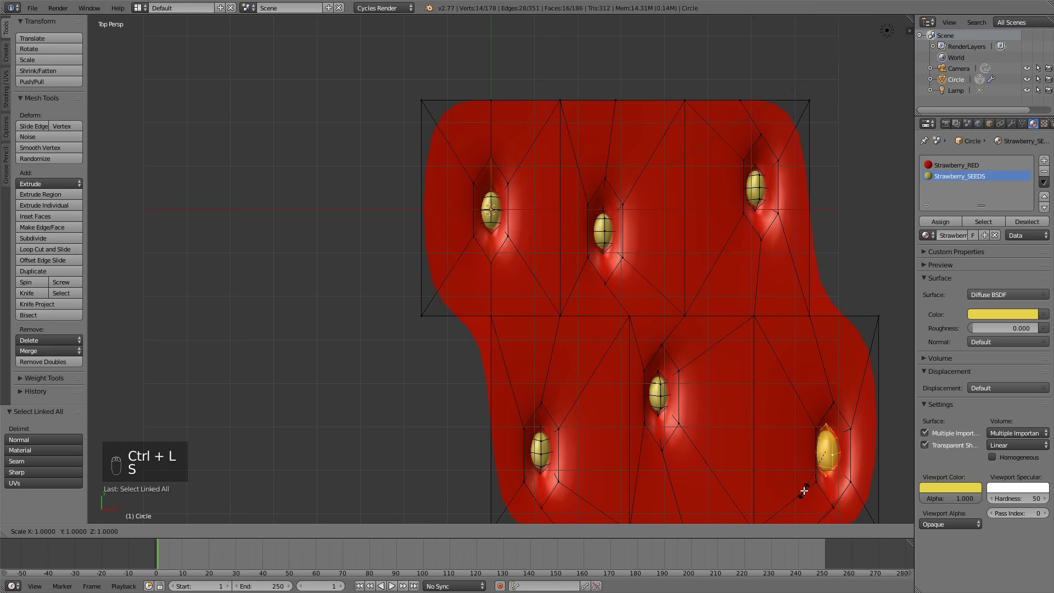
pyautogui.click(805, 486)
pyautogui.press('Tab')
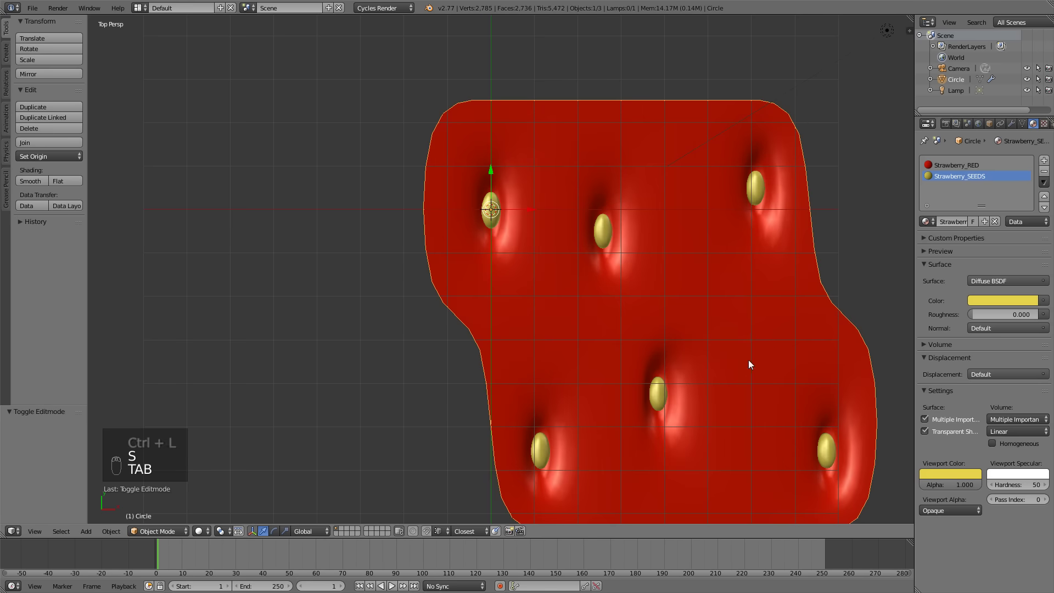
# Add an Array modifier to the strawberry surface and move it above the Subdivision Surface modifier.
pyautogui.scroll(-4, 736, 321)
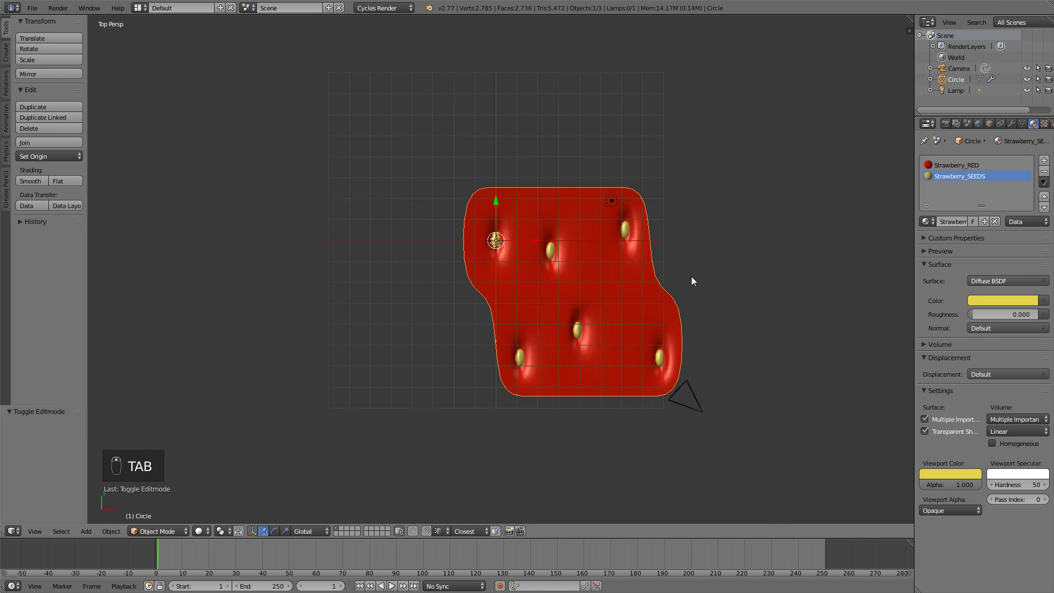
pyautogui.click(1012, 124)
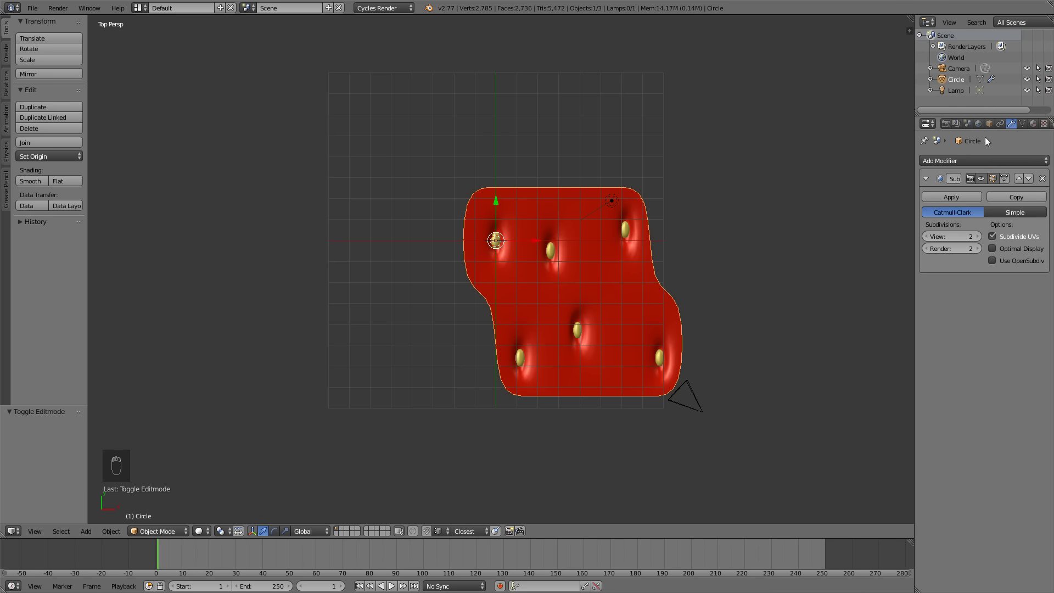
pyautogui.click(963, 161)
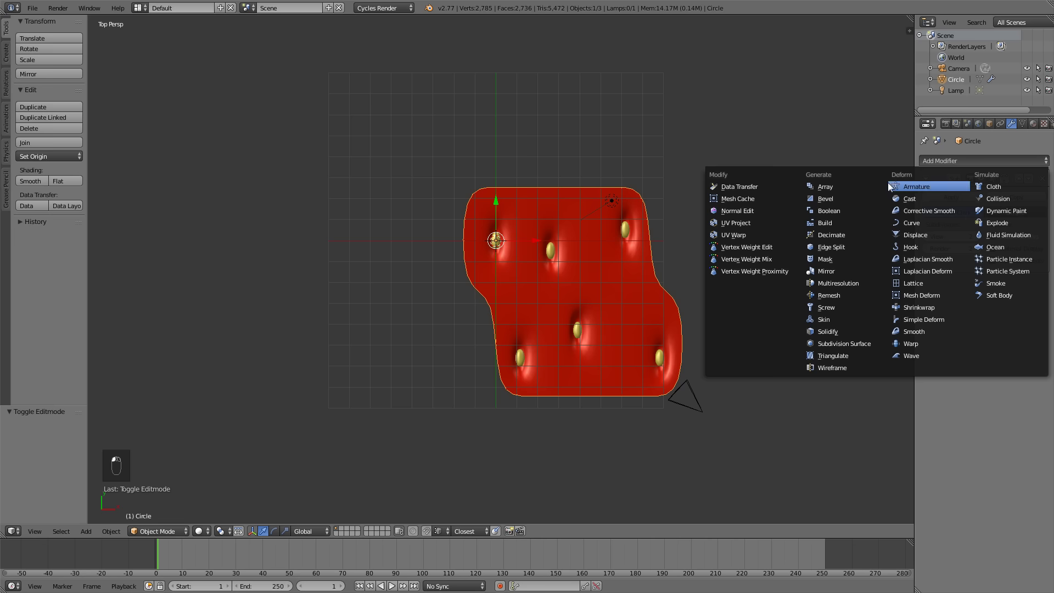
pyautogui.click(861, 190)
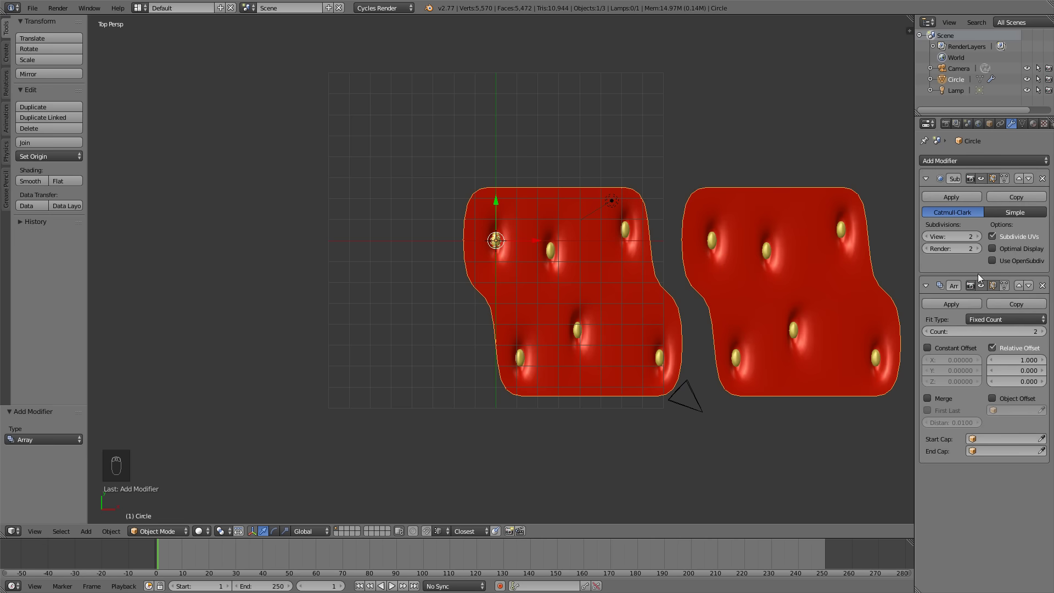
pyautogui.click(1019, 286)
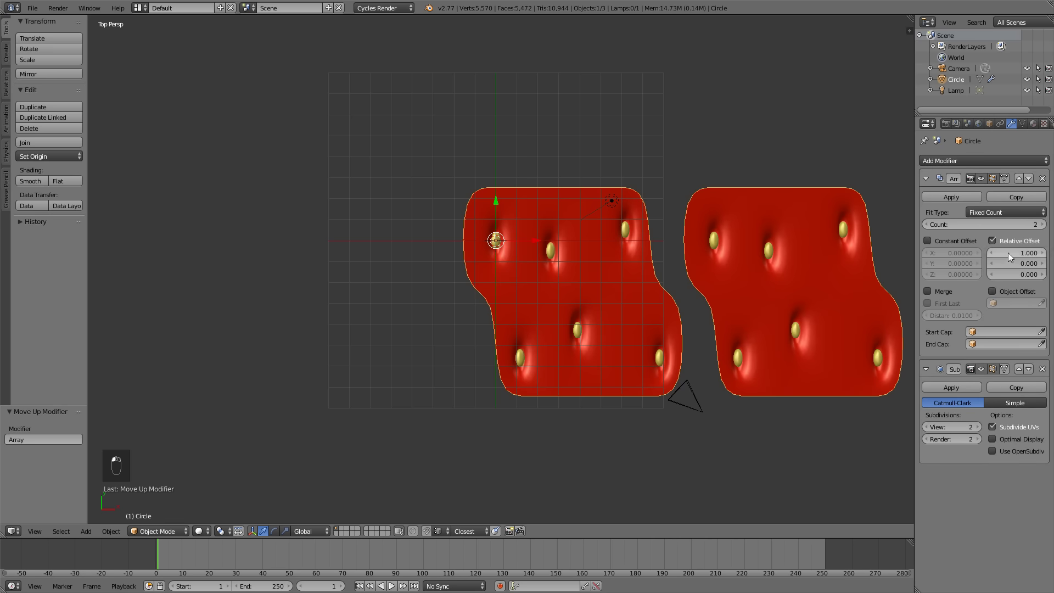
# Set the array's relative X offset to 0.860 and enable Merge and First Last with a merge distance of 0.1300.
pyautogui.keyDown('ctrl'); pyautogui.scroll(-2, 992, 252); pyautogui.keyUp('ctrl')
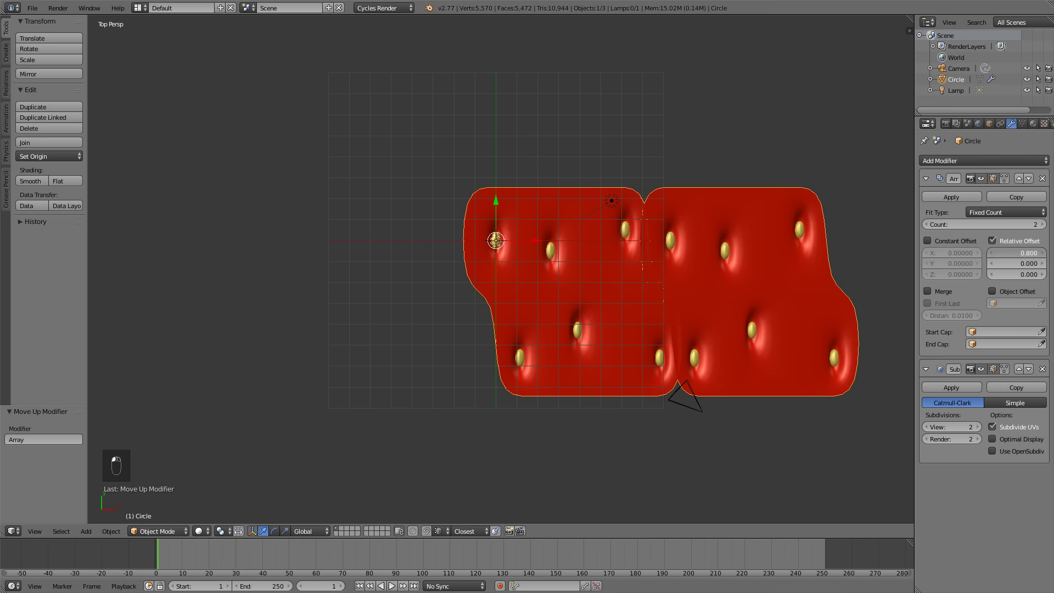
pyautogui.moveTo(1017, 253); pyautogui.dragTo(1027, 253)
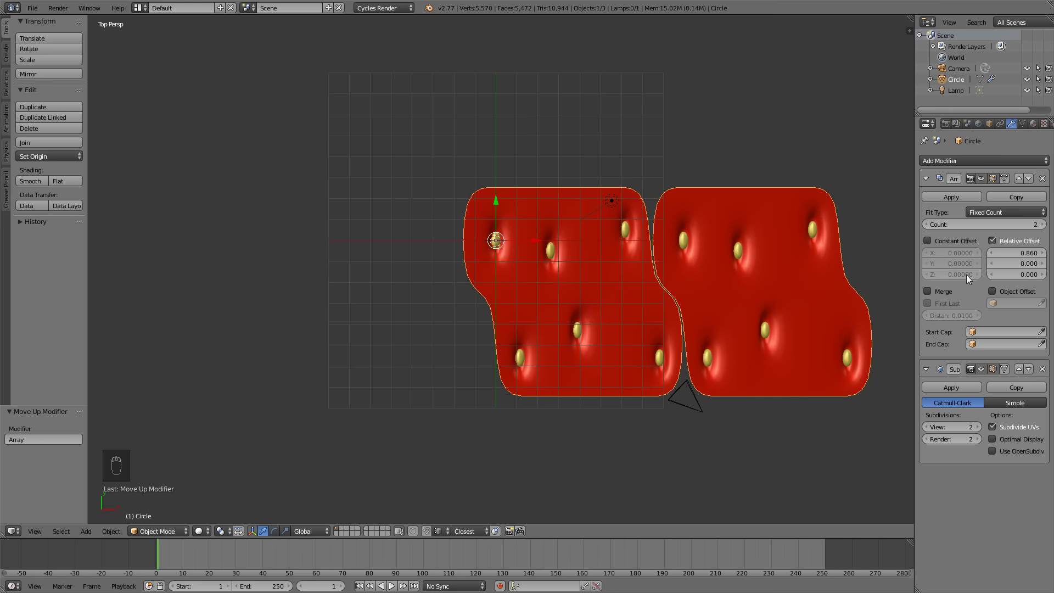
pyautogui.click(928, 291)
pyautogui.click(978, 315)
pyautogui.click(980, 317)
pyautogui.click(981, 316)
pyautogui.click(980, 316)
pyautogui.click(980, 316)
pyautogui.click(954, 315)
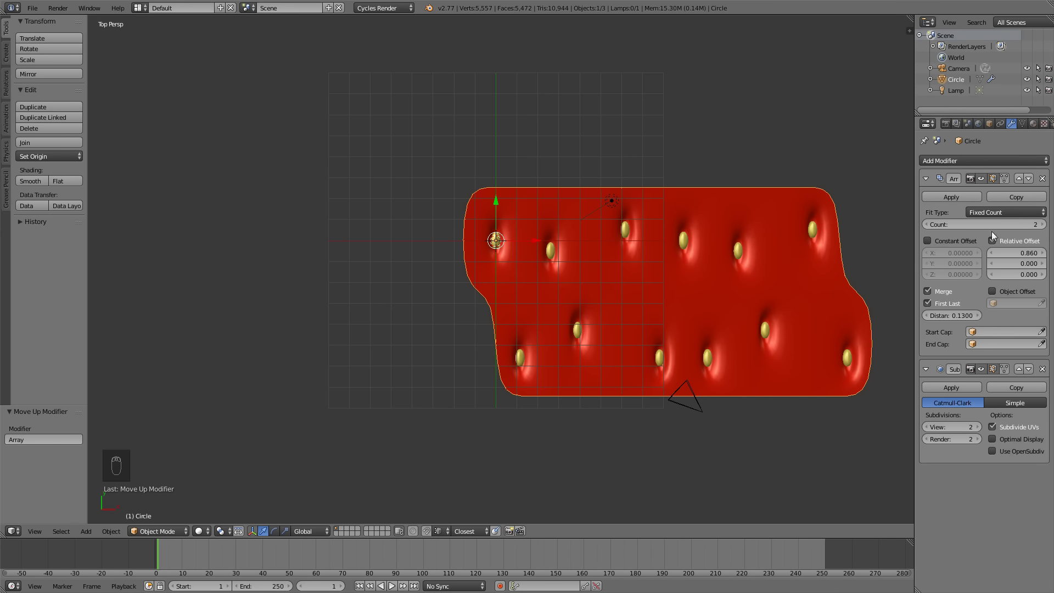
# Deselect everything, add a Bezier circle curve at the origin, and rotate it 90° about the X axis.
pyautogui.scroll(-4, 632, 319)
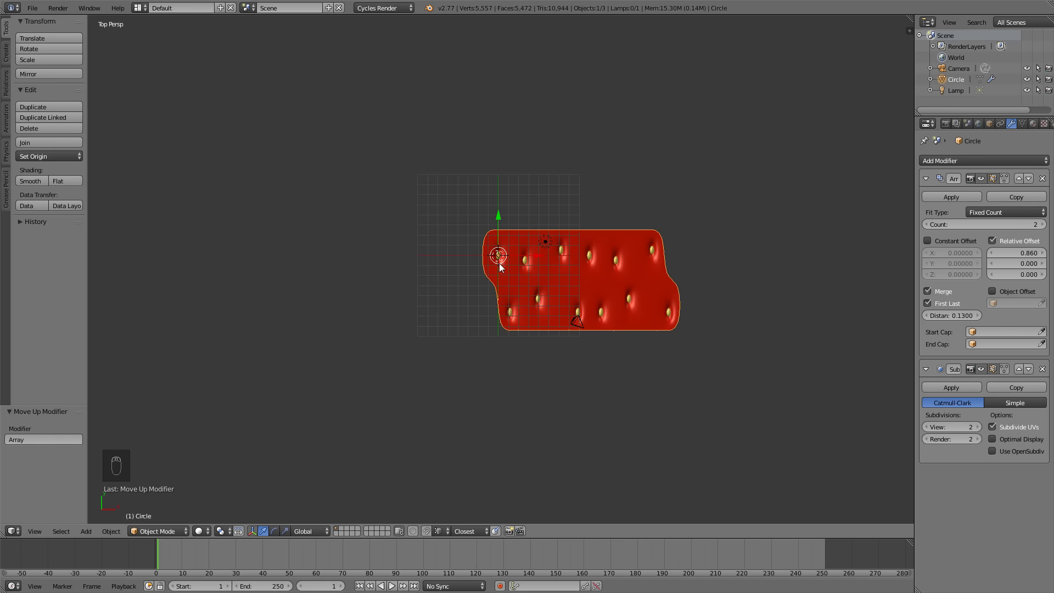
pyautogui.scroll(5, 500, 265)
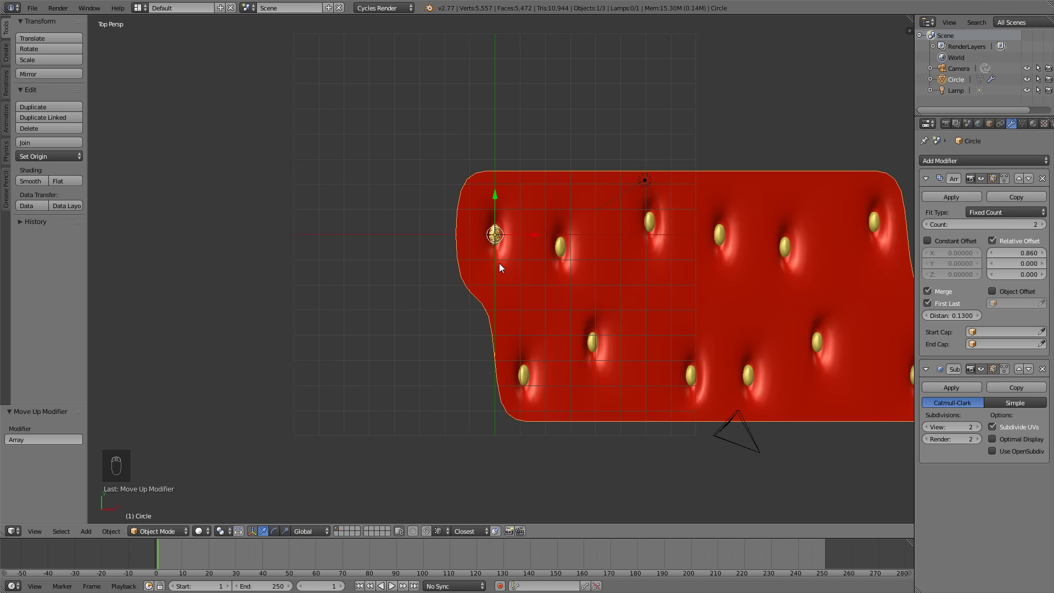
pyautogui.scroll(-2, 500, 266)
pyautogui.press('a')
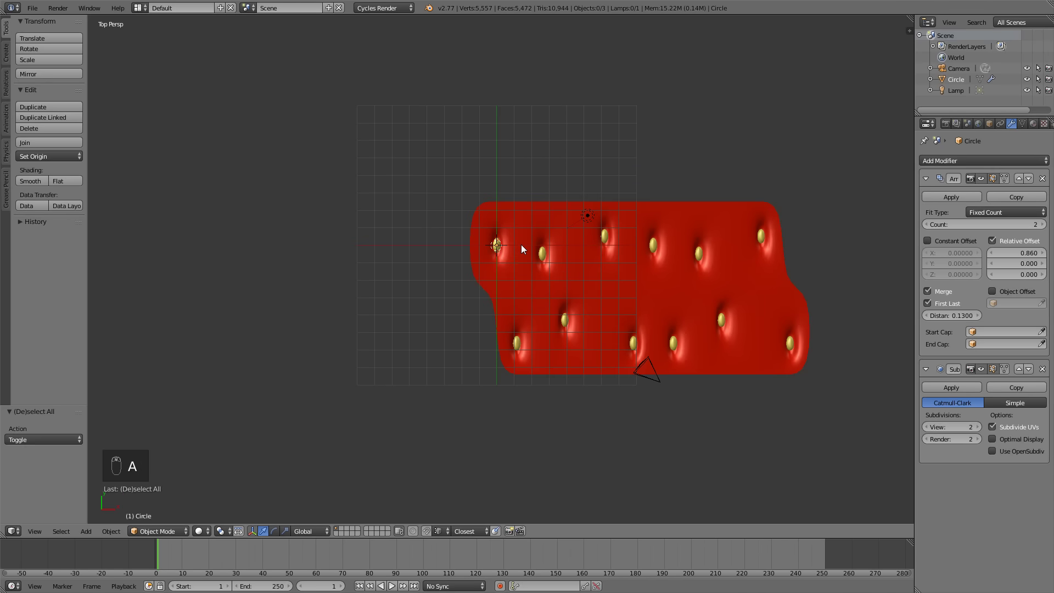
pyautogui.hotkey('shift', 'a')
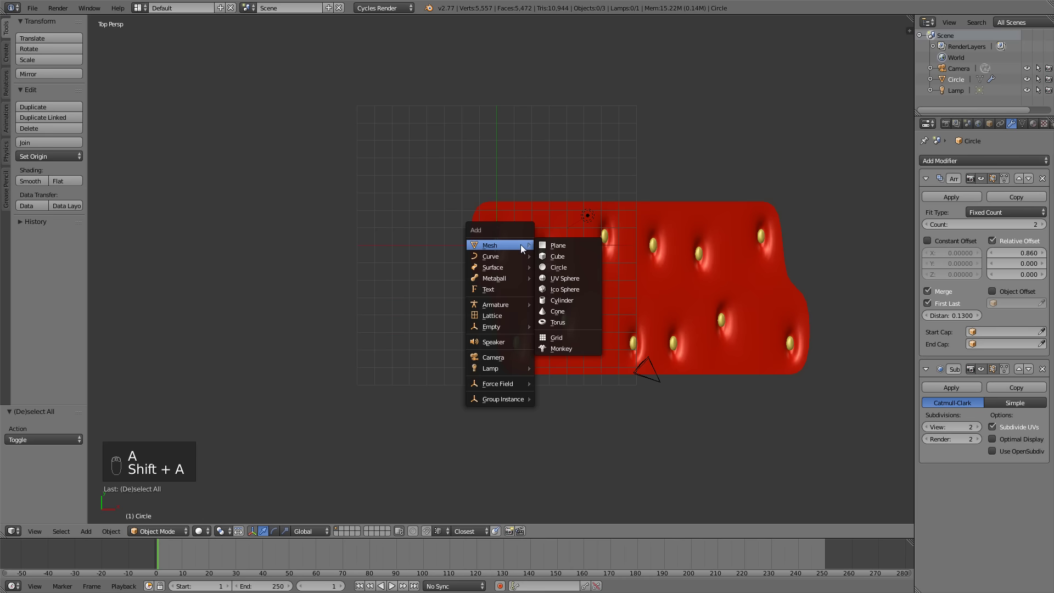
pyautogui.moveTo(506, 256)
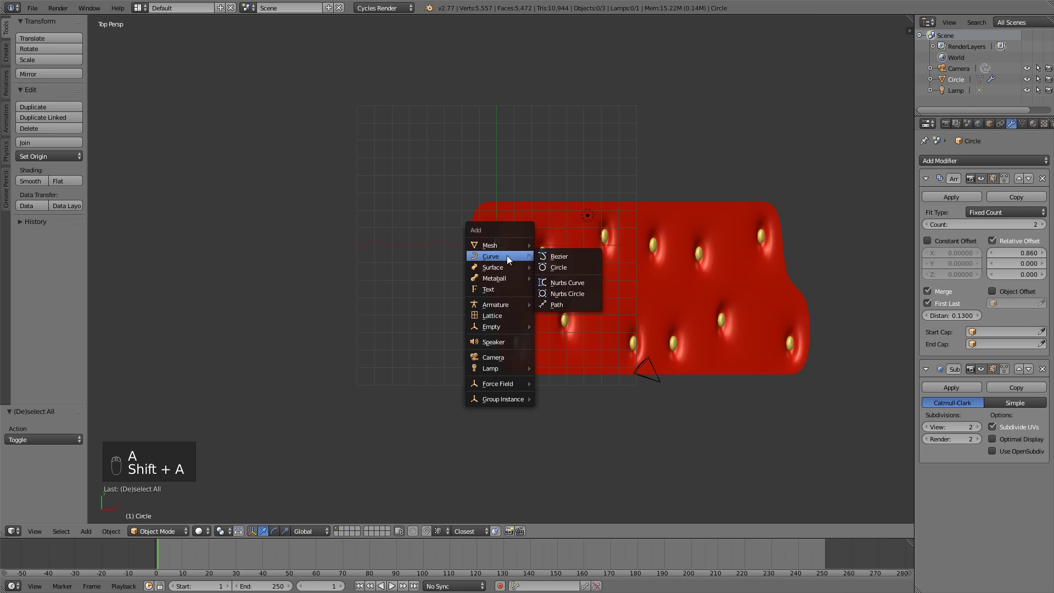
pyautogui.click(571, 267)
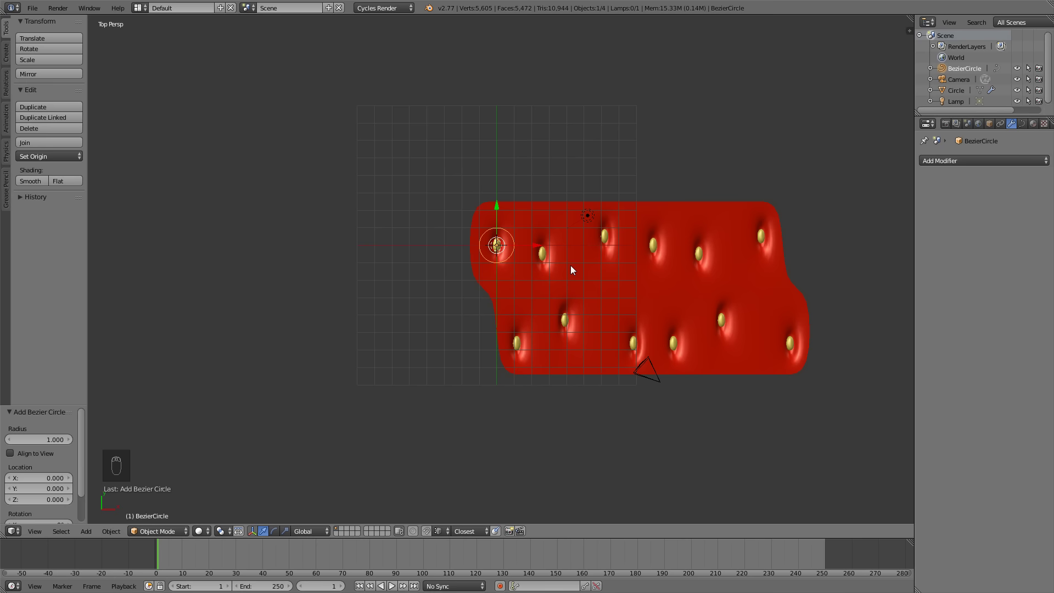
pyautogui.write('rx90')
pyautogui.click(572, 268)
# Add a Curve modifier to the strawberry surface with BezierCircle as its deforming object.
pyautogui.moveTo(584, 311); pyautogui.dragTo(572, 244, button='middle')
pyautogui.scroll(5, 547, 327)
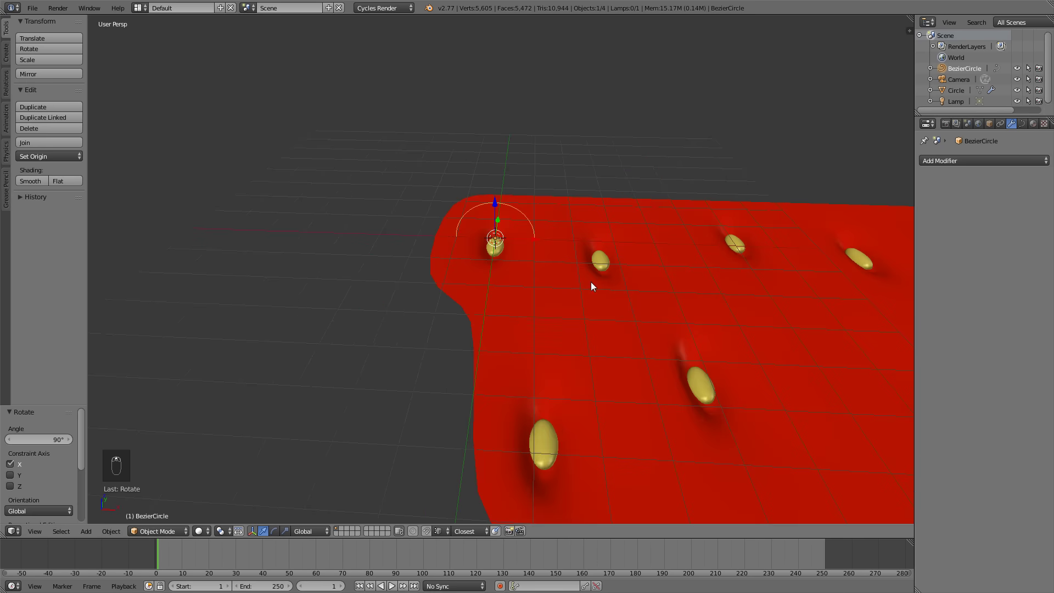
pyautogui.rightClick(606, 344)
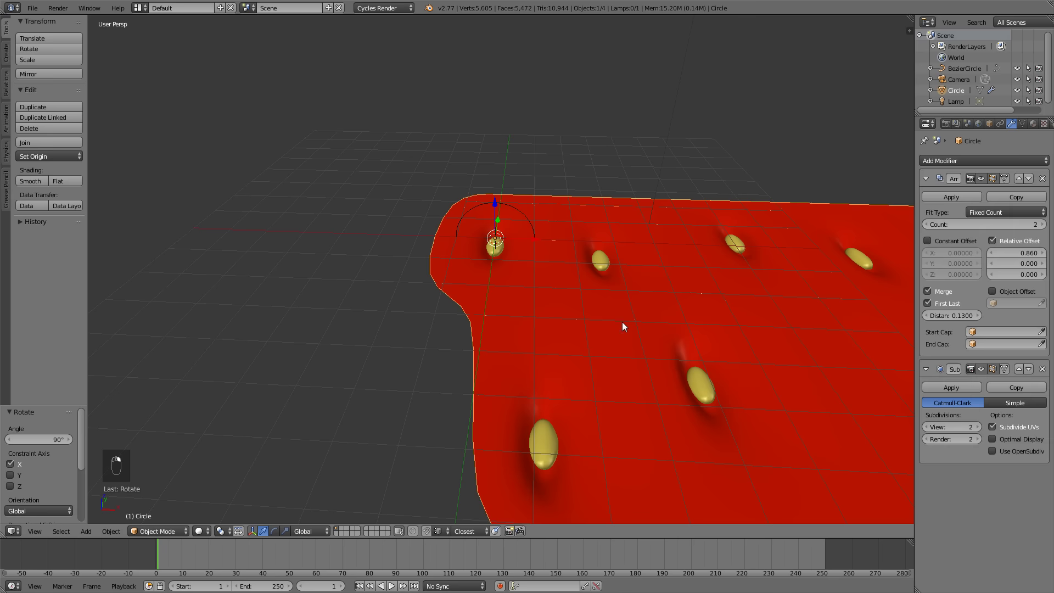
pyautogui.click(964, 159)
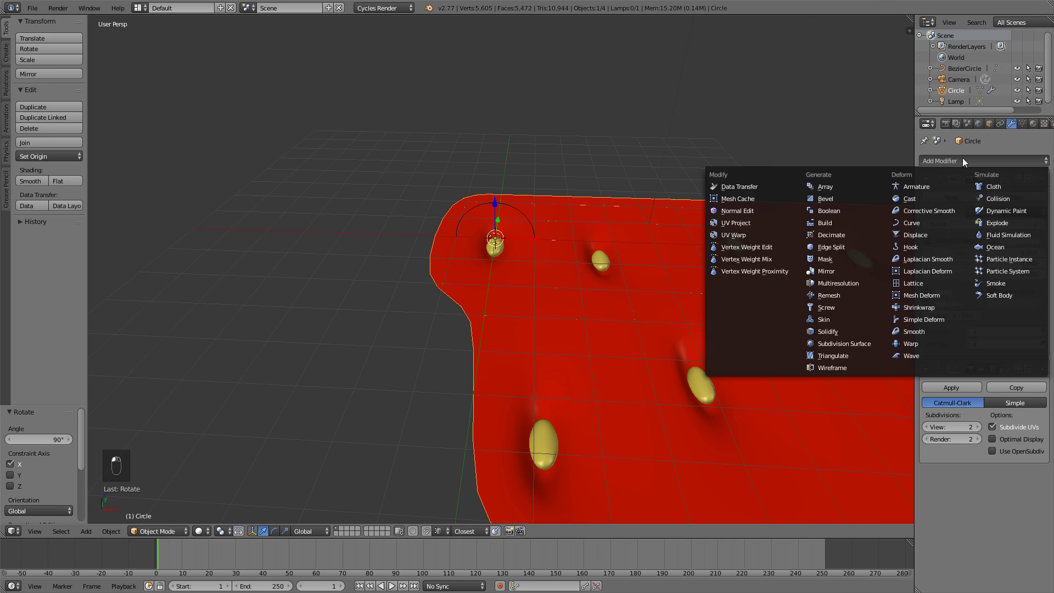
pyautogui.click(937, 223)
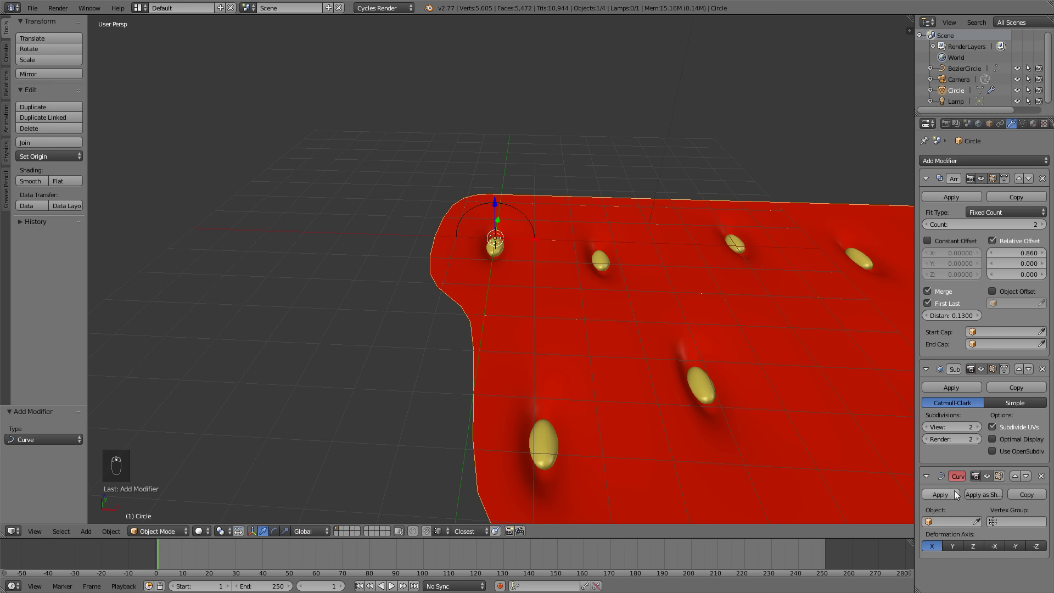
pyautogui.click(949, 522)
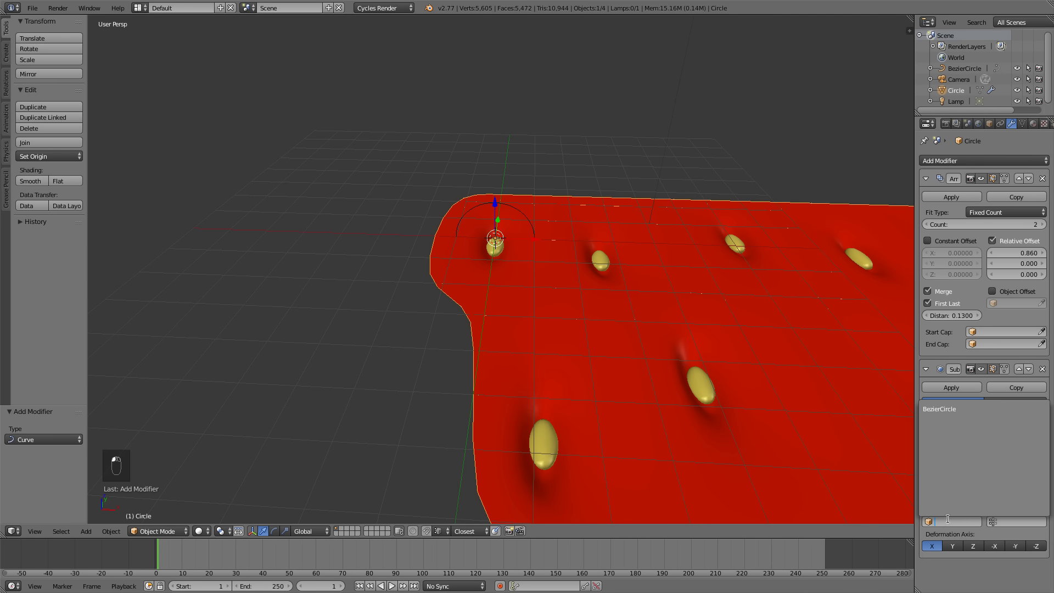
pyautogui.click(954, 408)
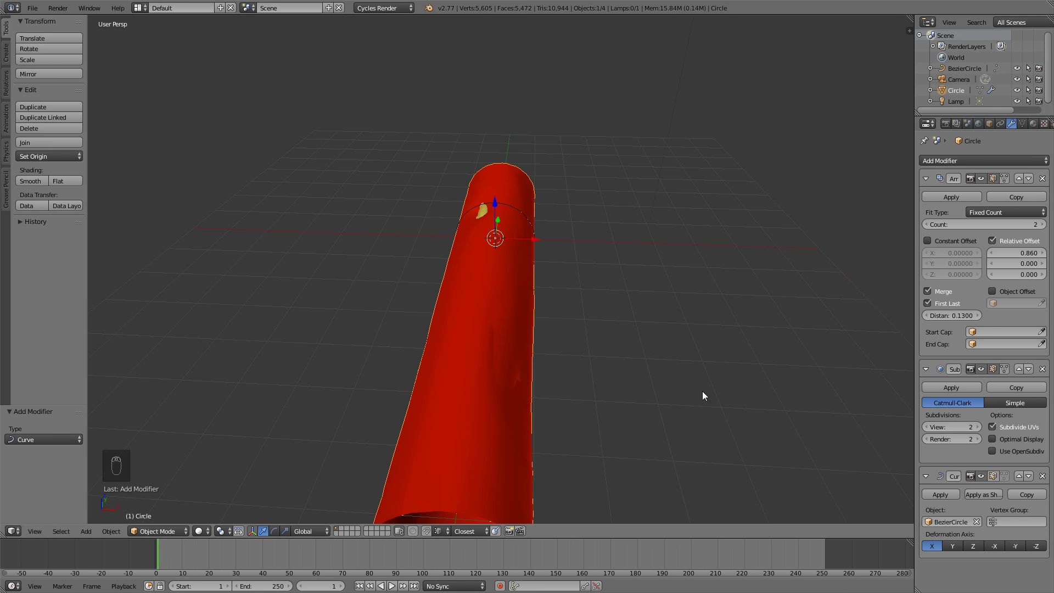
# In Edit Mode, select the whole strawberry mesh, scale it to about 0.14, and return to Object Mode.
pyautogui.scroll(-4, 562, 330)
pyautogui.moveTo(553, 206); pyautogui.dragTo(492, 207, button='middle')
pyautogui.scroll(6, 492, 209)
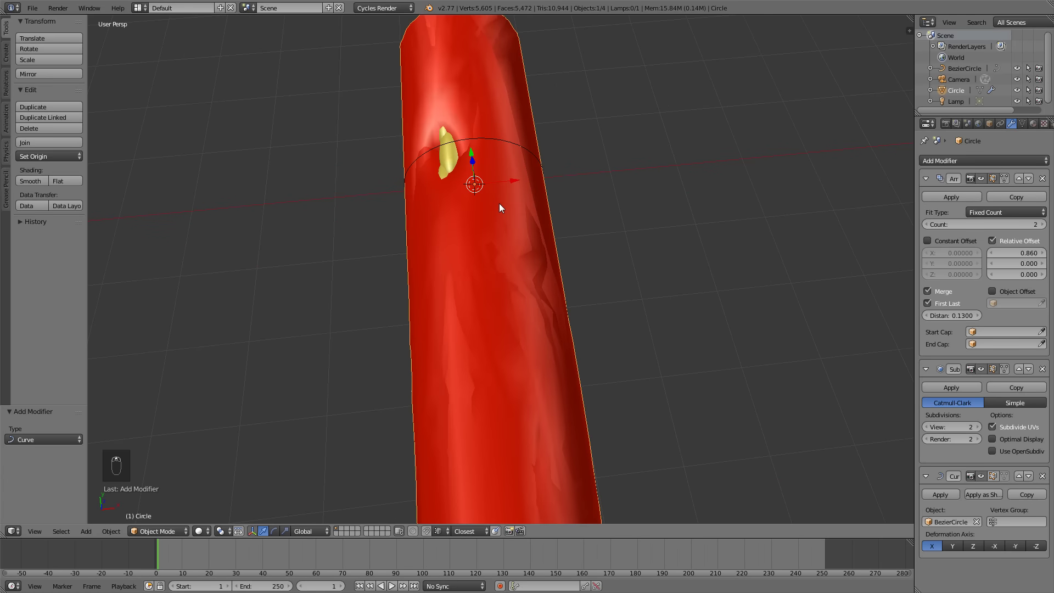
pyautogui.press('Tab')
pyautogui.scroll(-4, 600, 225)
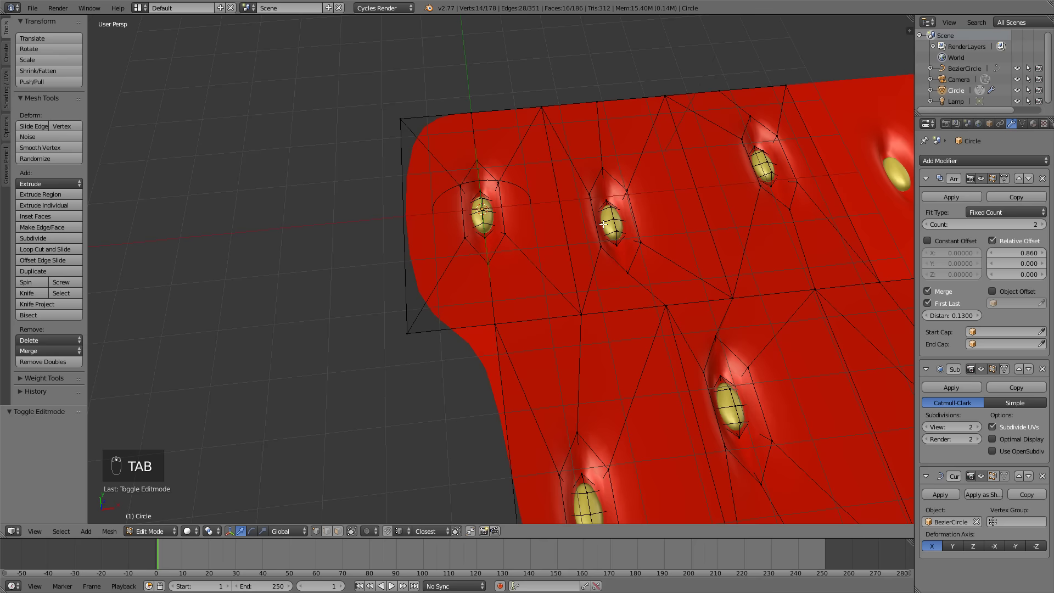
pyautogui.press('a')
pyautogui.press('a')
pyautogui.press('a')
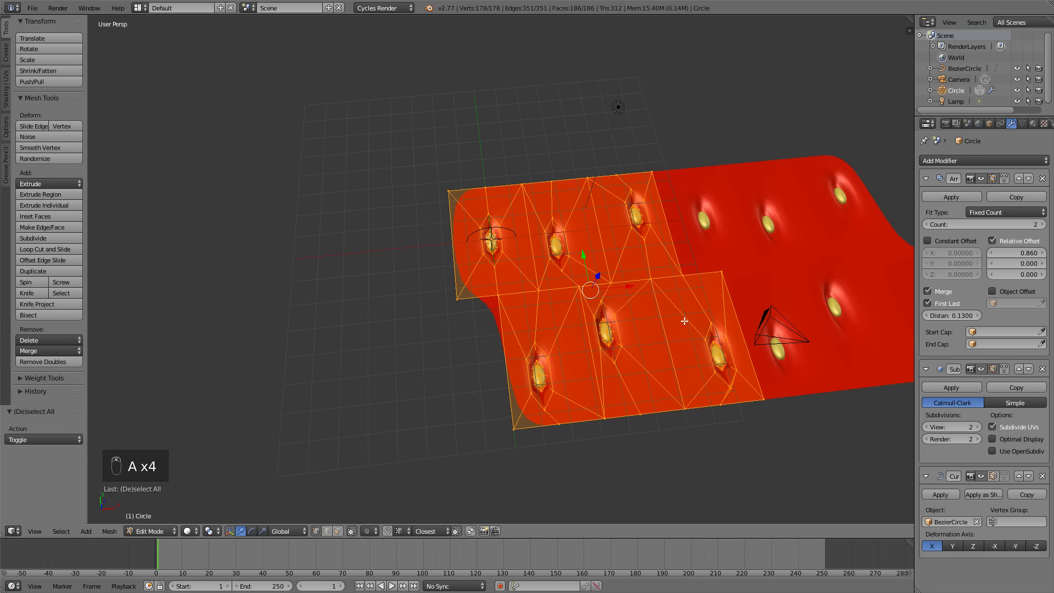
pyautogui.press('s')
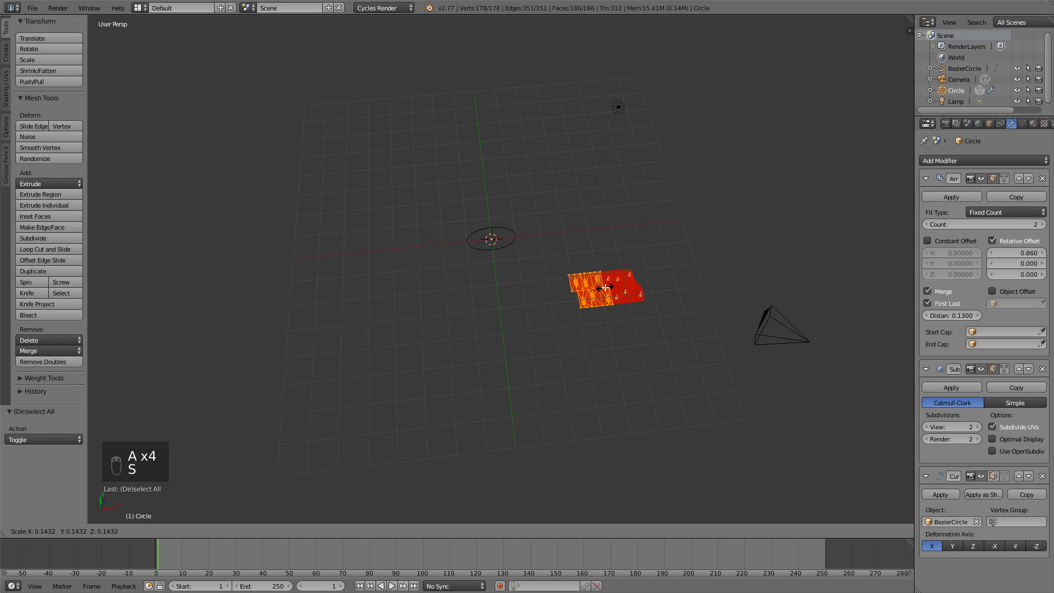
pyautogui.click(600, 287)
pyautogui.press('Tab')
# From the top view in Edit Mode, move the whole mesh to the circle's centre, about -3.458 in X and 2.439 in Y.
pyautogui.moveTo(548, 274); pyautogui.dragTo(505, 318, button='middle')
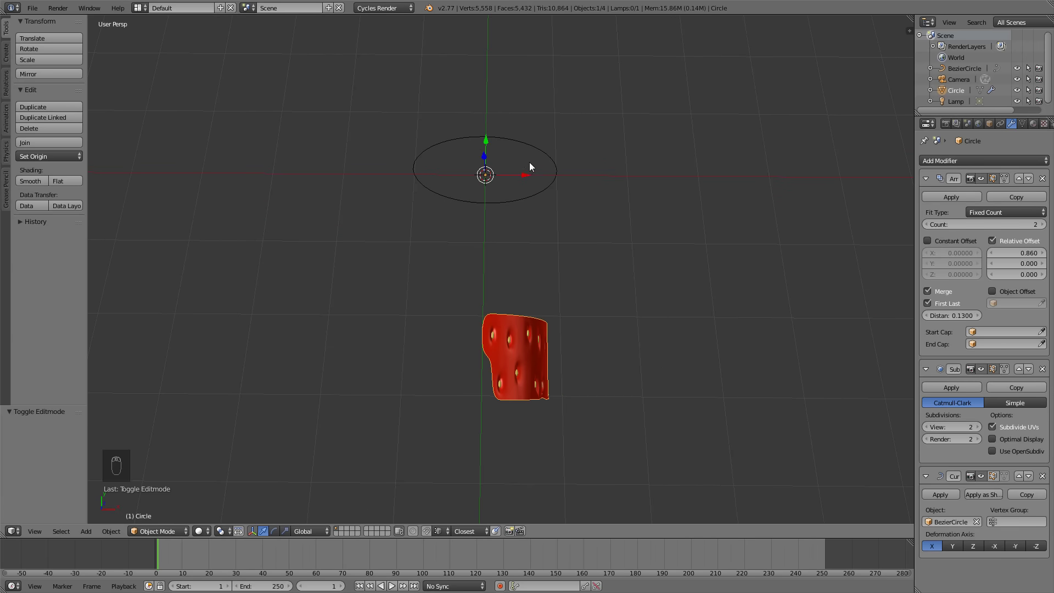
pyautogui.press('Tab')
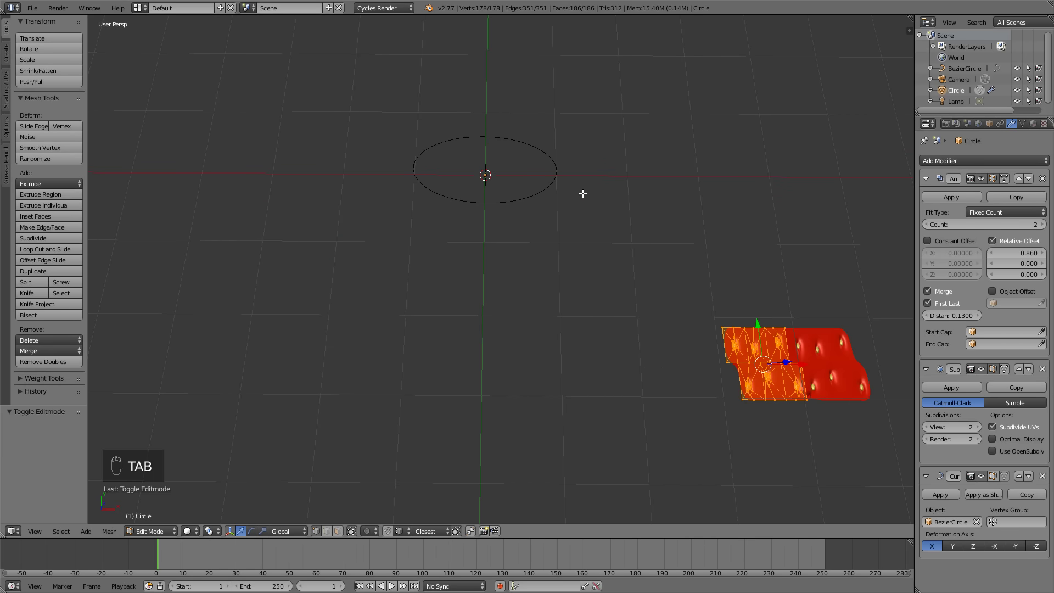
pyautogui.press('KP_7')
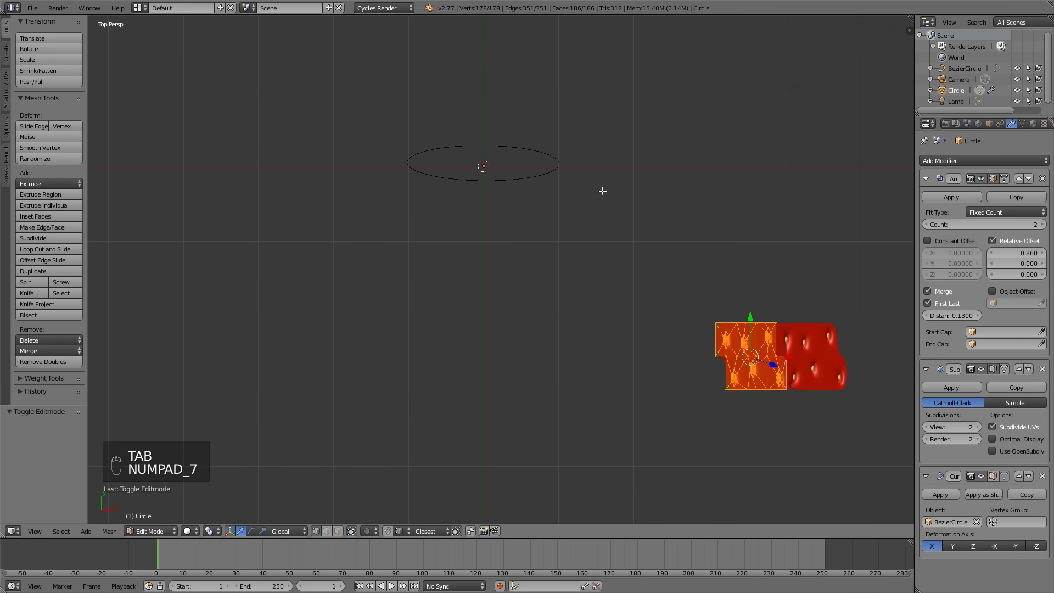
pyautogui.press('g')
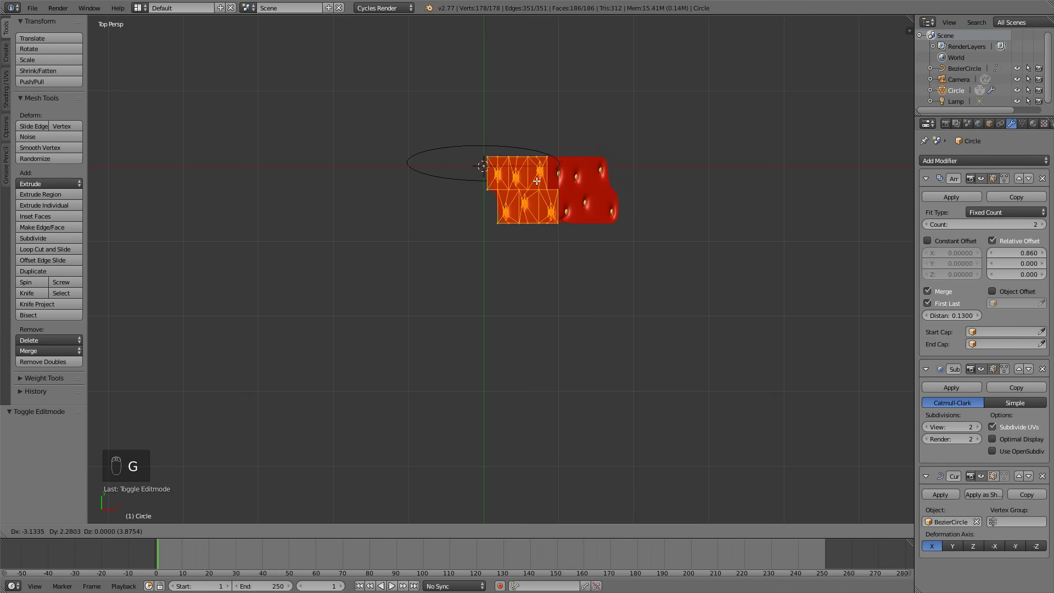
pyautogui.click(519, 173)
# Raise the whole strawberry mesh about 0.257 along the Z axis.
pyautogui.moveTo(509, 234); pyautogui.dragTo(485, 274, button='middle')
pyautogui.scroll(5, 466, 214)
pyautogui.scroll(3, 517, 264)
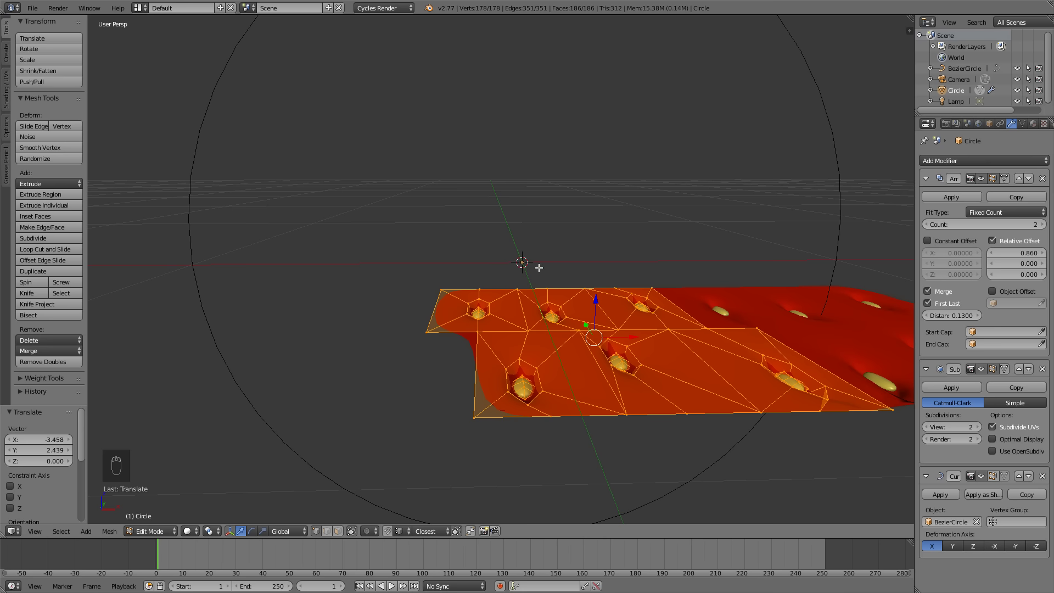
pyautogui.press('g')
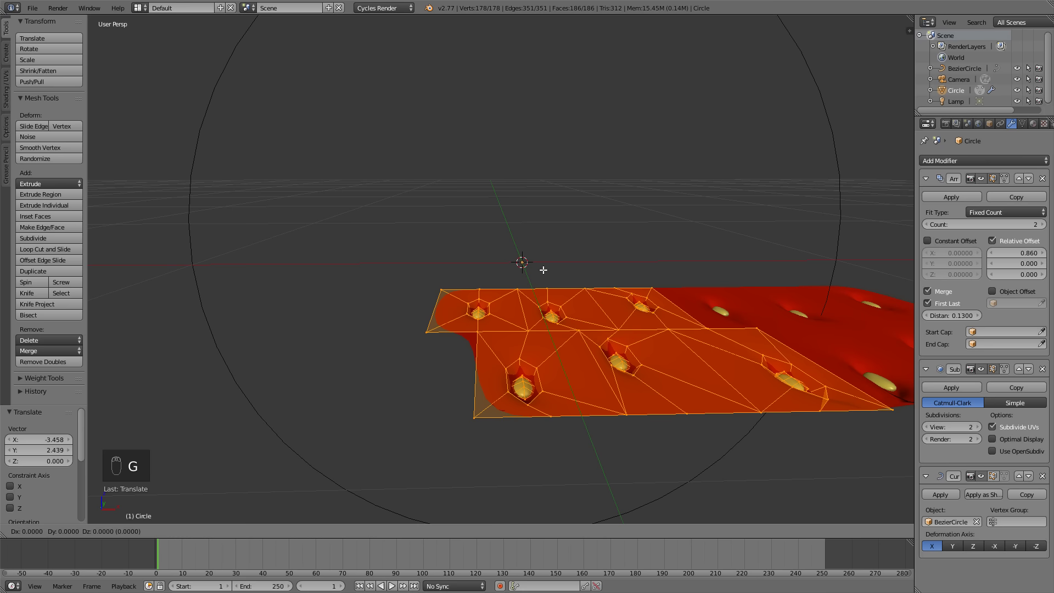
pyautogui.press('z')
pyautogui.click(552, 185)
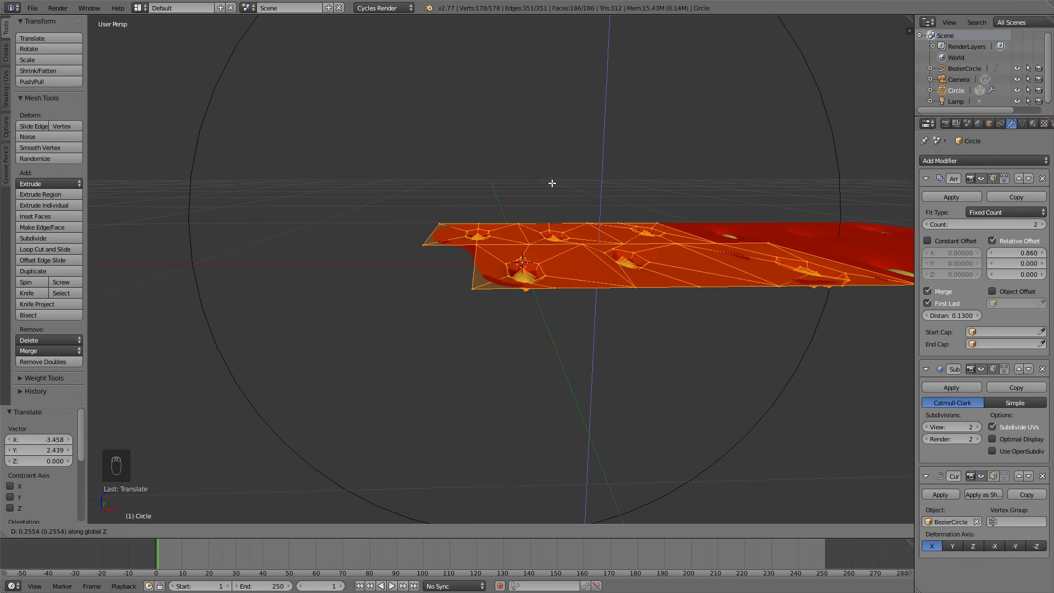
# Lower the whole mesh about 0.06 along the Z axis and return to Object Mode.
pyautogui.moveTo(527, 325); pyautogui.dragTo(556, 292, button='middle')
pyautogui.press('g')
pyautogui.press('z')
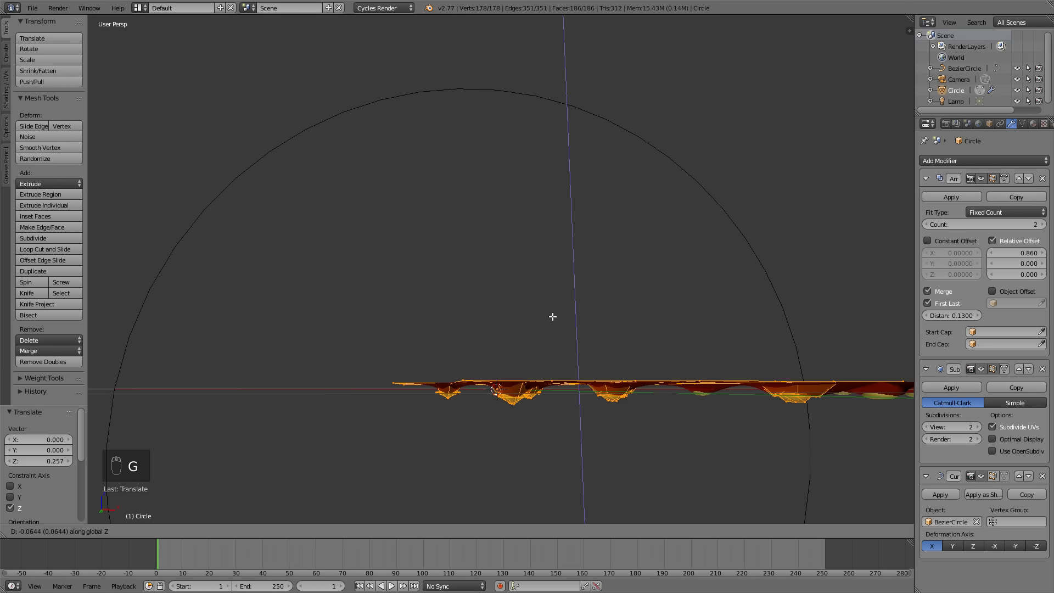
pyautogui.click(555, 315)
pyautogui.moveTo(561, 273); pyautogui.dragTo(586, 247, button='middle')
pyautogui.press('Tab')
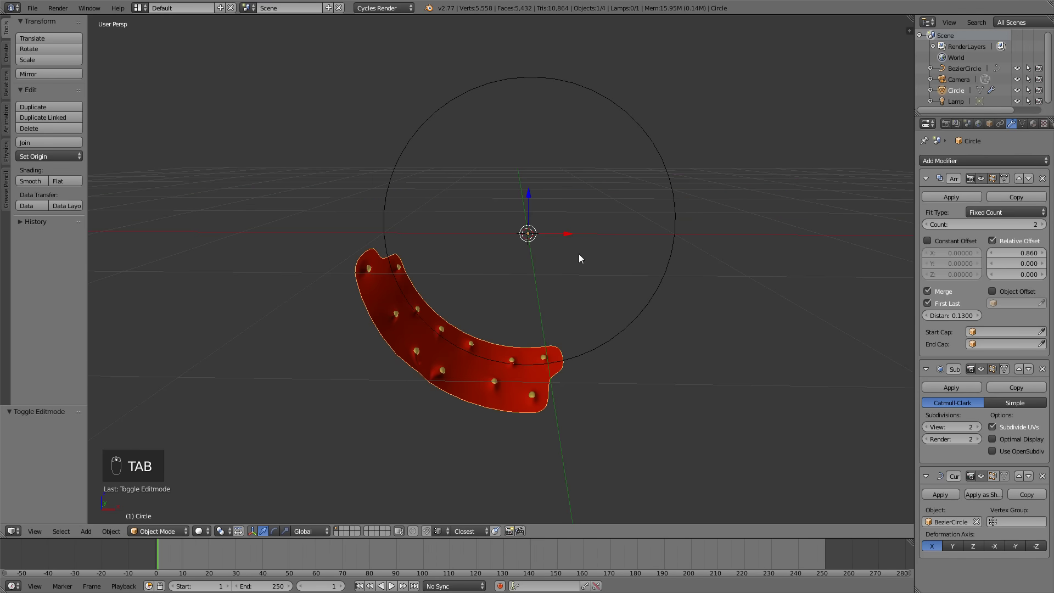
# Set the Array modifier's count to 8 so the strawberry surface wraps around the circle.
pyautogui.scroll(-3, 585, 242)
pyautogui.moveTo(525, 301)
pyautogui.mouseDown(button='middle')
pyautogui.moveTo(550, 274)
pyautogui.moveTo(529, 301)
pyautogui.mouseUp(button='middle')
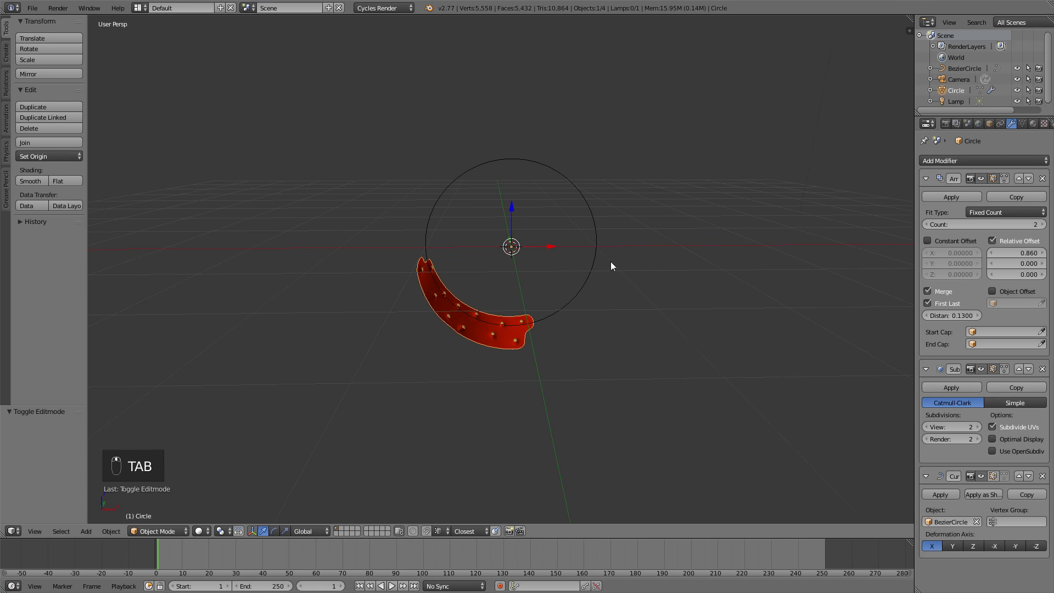
pyautogui.click(1043, 225)
pyautogui.click(1043, 224)
pyautogui.click(1043, 224)
pyautogui.click(1043, 225)
pyautogui.click(1043, 225)
pyautogui.click(1043, 225)
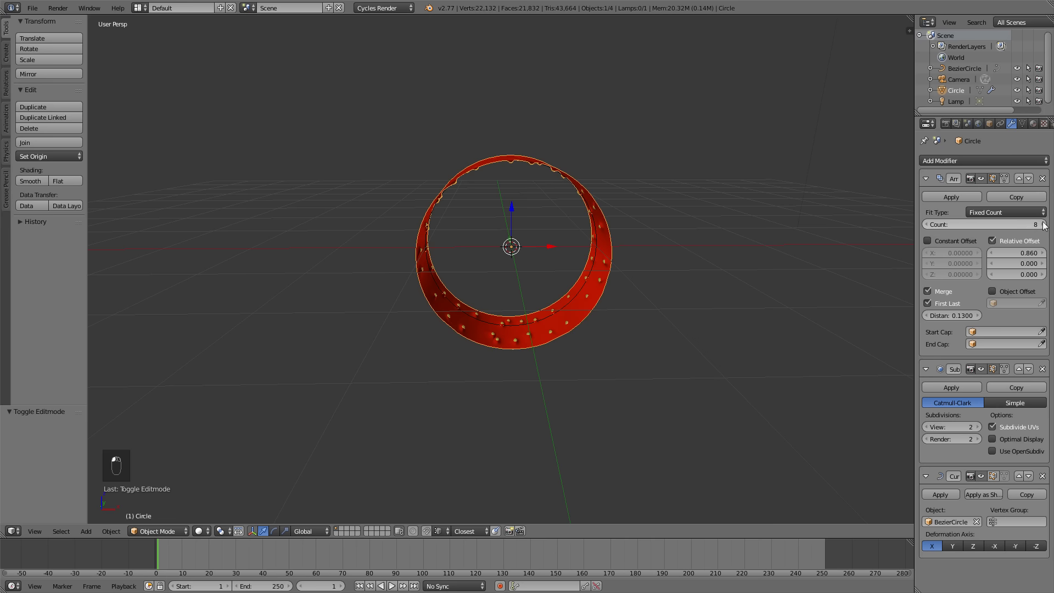
# Select the Bezier circle and scale it up to about 1.065.
pyautogui.scroll(5, 526, 328)
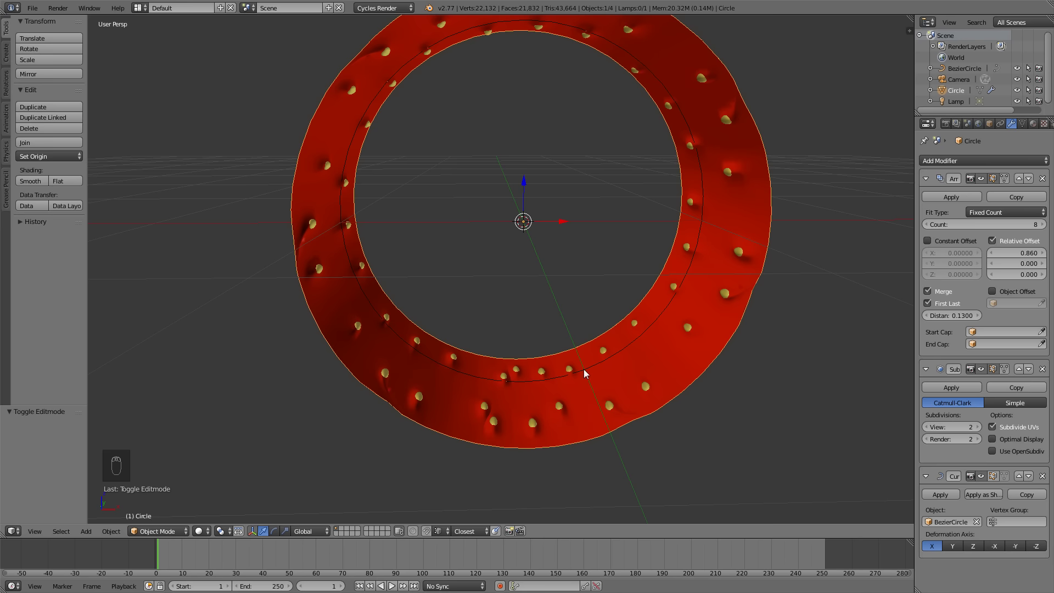
pyautogui.rightClick(606, 358)
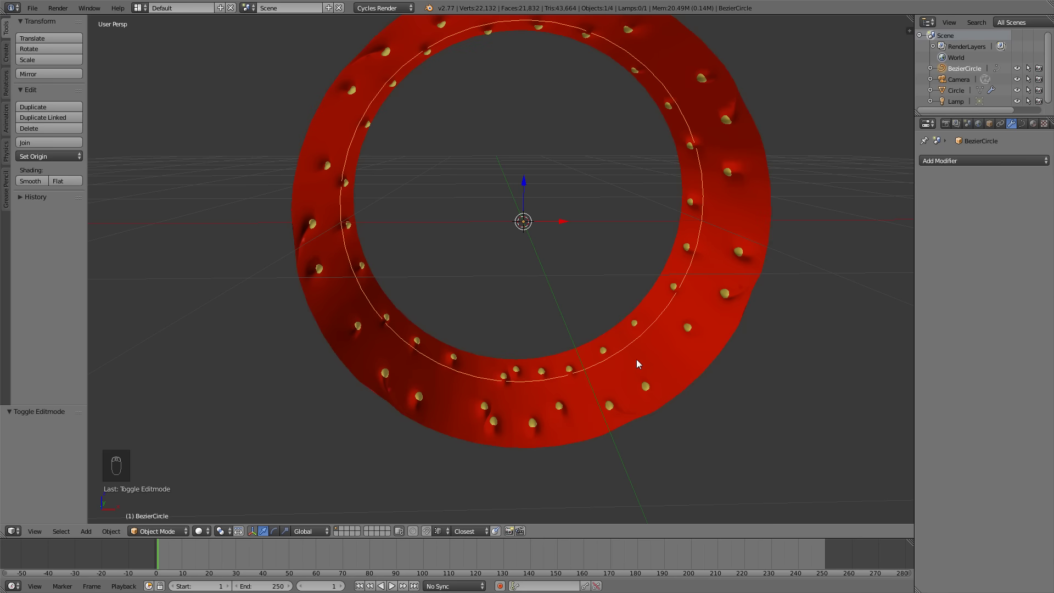
pyautogui.press('s')
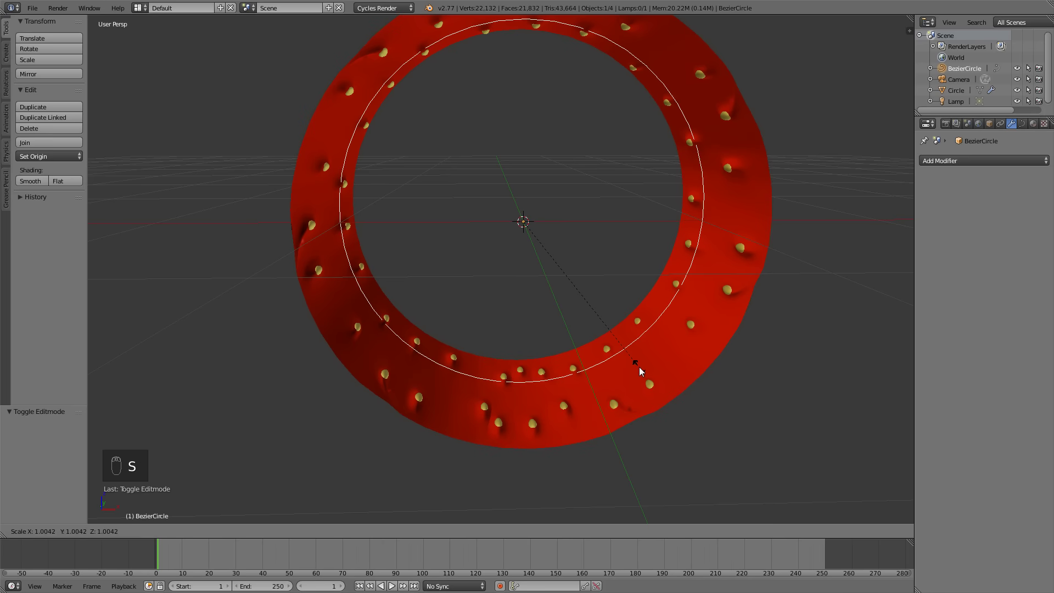
pyautogui.click(677, 350)
pyautogui.scroll(-4, 599, 326)
pyautogui.moveTo(524, 270); pyautogui.dragTo(651, 259, button='middle')
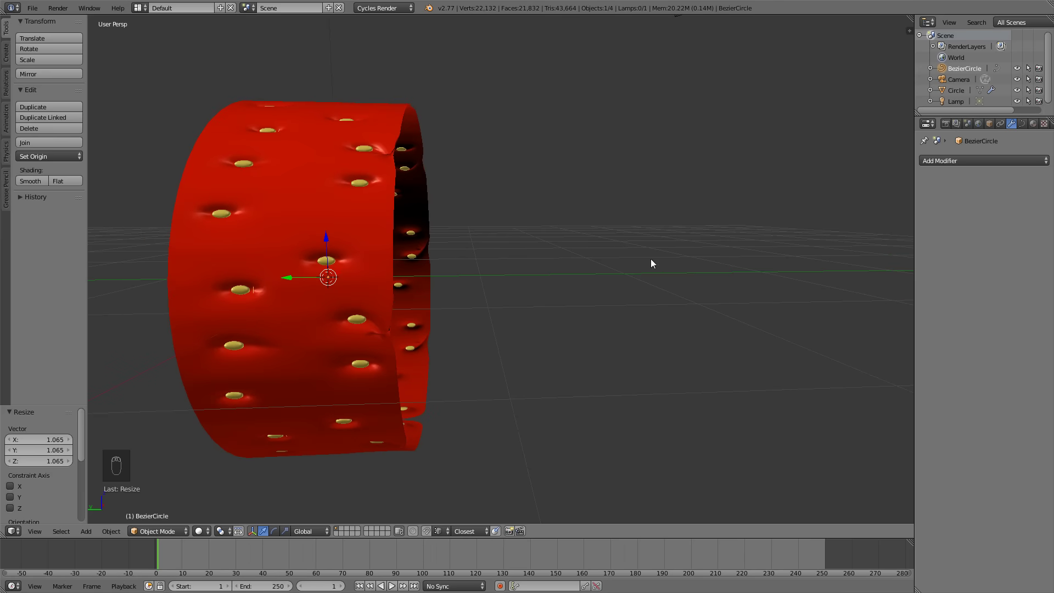
# In Edit Mode on the strawberry surface, set the Array's relative X offset to 0.980 and its merge distance to 0.1800.
pyautogui.rightClick(386, 282)
pyautogui.press('Tab')
pyautogui.moveTo(506, 270)
pyautogui.mouseDown(button='middle')
pyautogui.moveTo(411, 325)
pyautogui.moveTo(490, 271)
pyautogui.mouseUp(button='middle')
pyautogui.scroll(5, 542, 271)
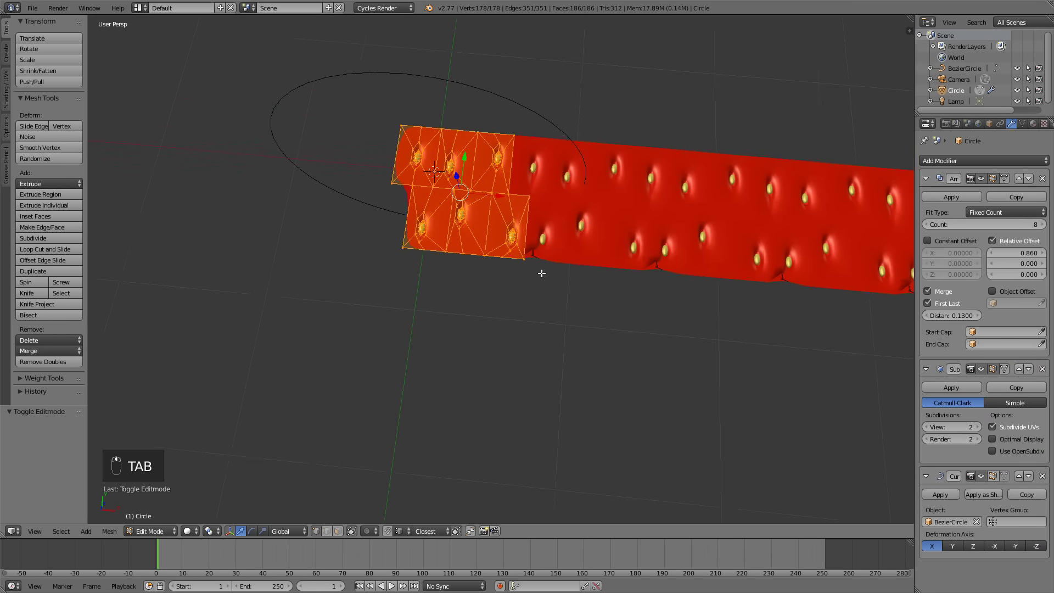
pyautogui.keyDown('shift'); pyautogui.moveTo(584, 219); pyautogui.dragTo(596, 289, button='middle'); pyautogui.keyUp('shift')
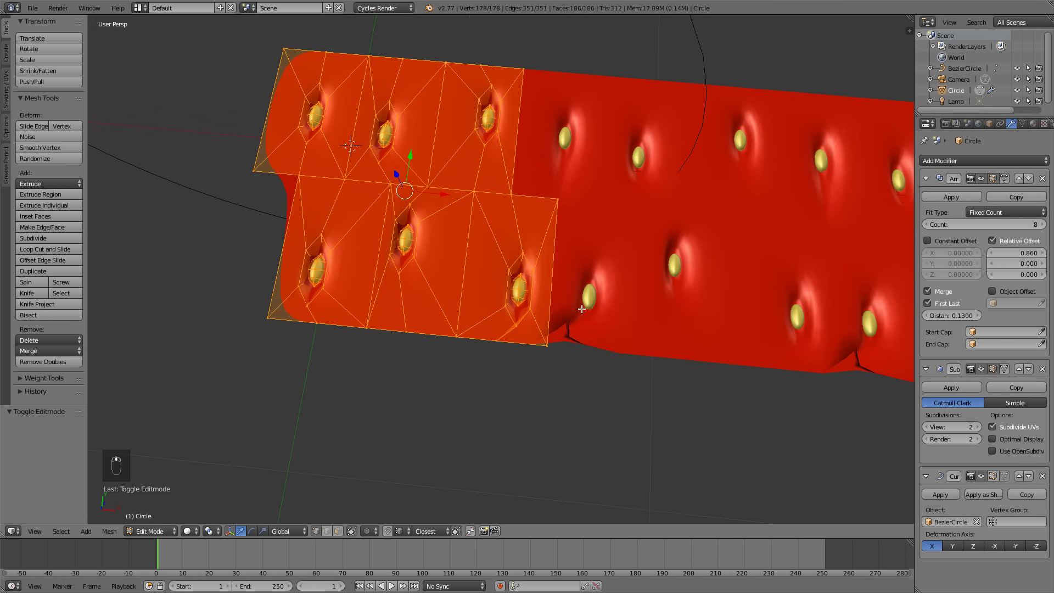
pyautogui.scroll(1, 586, 358)
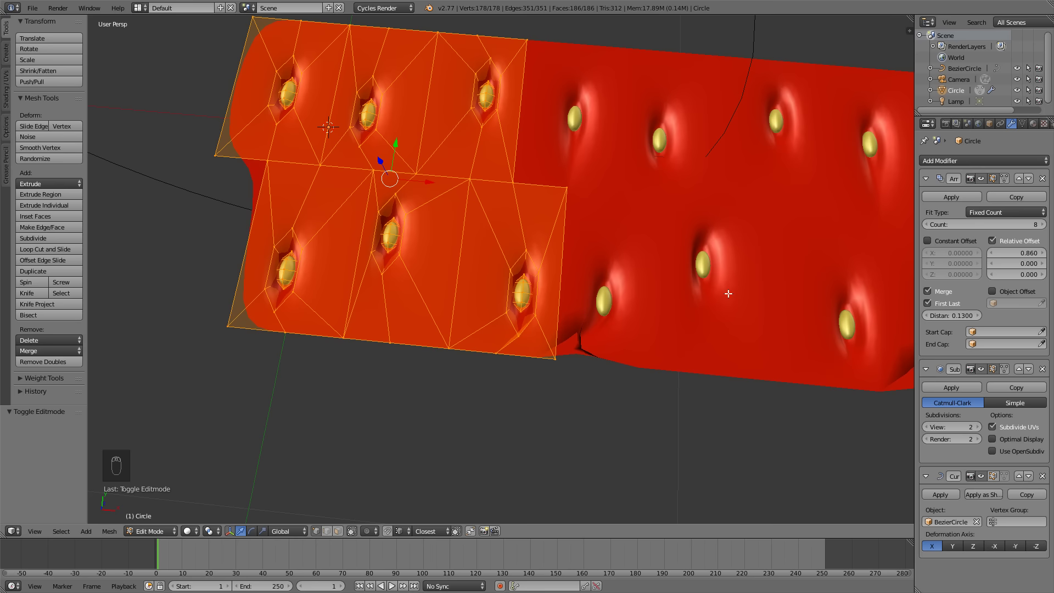
pyautogui.press('Tab')
pyautogui.press('Tab')
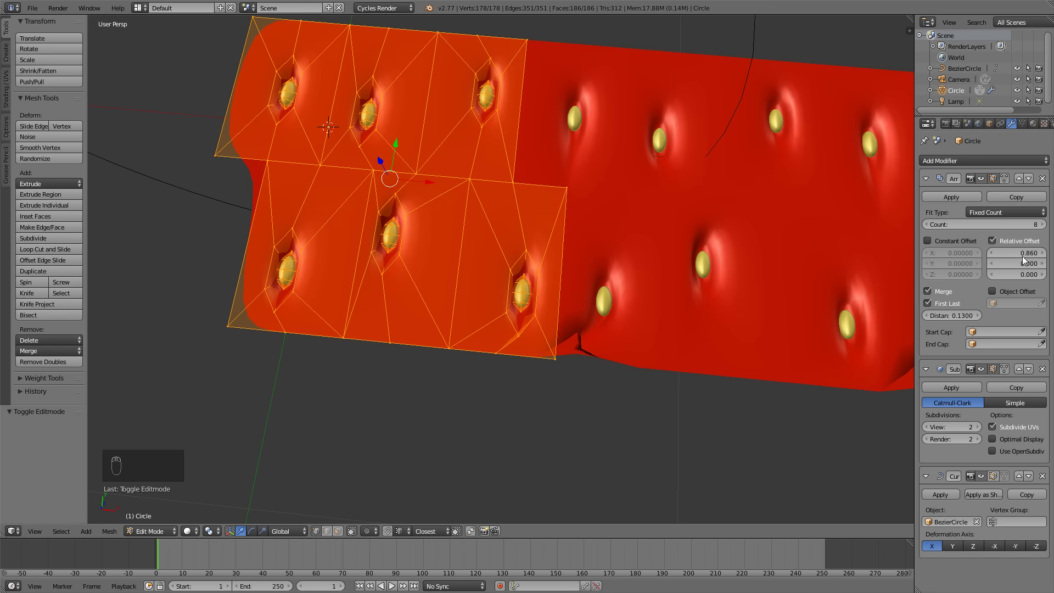
pyautogui.moveTo(1025, 254); pyautogui.dragTo(1053, 254)
pyautogui.moveTo(977, 316)
pyautogui.mouseDown()
pyautogui.moveTo(996, 315)
pyautogui.moveTo(961, 321)
pyautogui.mouseUp()
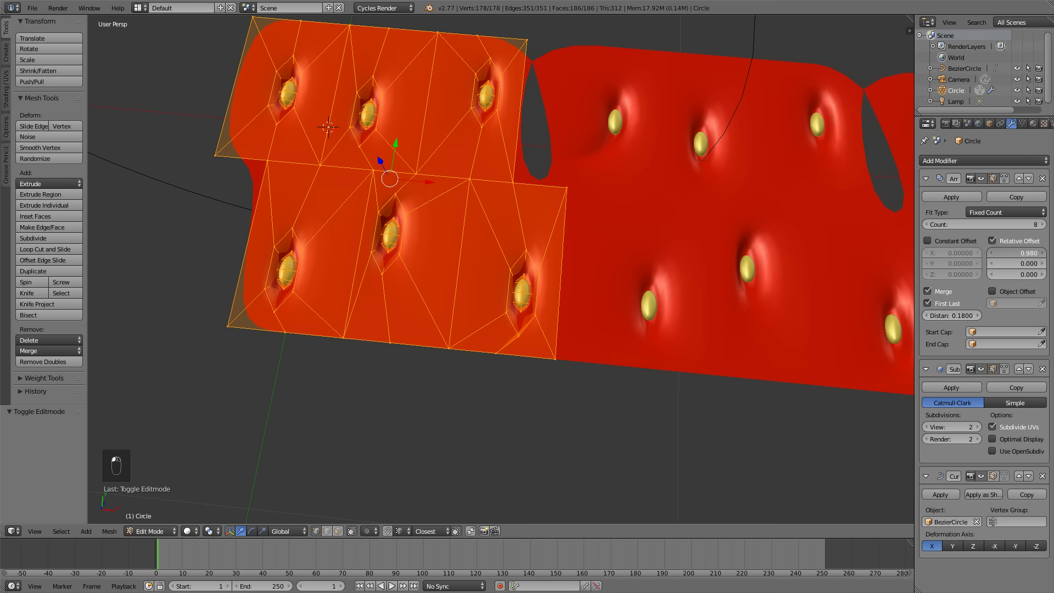
# Set the Array's relative X offset to 0.920 and check the bent ring in Object Mode.
pyautogui.moveTo(1017, 253)
pyautogui.mouseDown()
pyautogui.moveTo(1030, 253)
pyautogui.moveTo(1008, 253)
pyautogui.mouseUp()
pyautogui.press('Tab')
pyautogui.press('Tab')
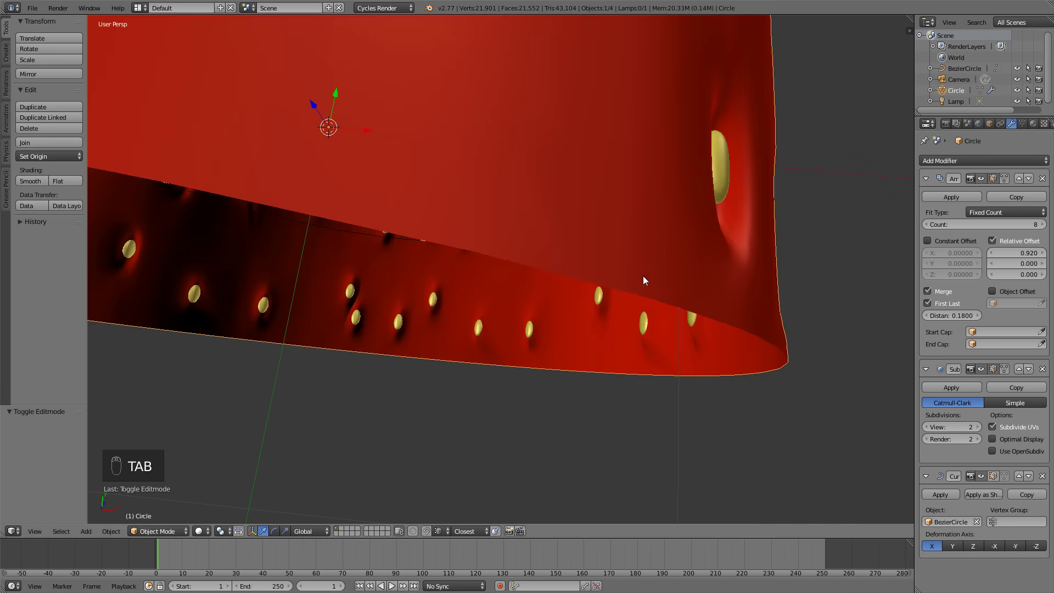
pyautogui.scroll(-5, 623, 291)
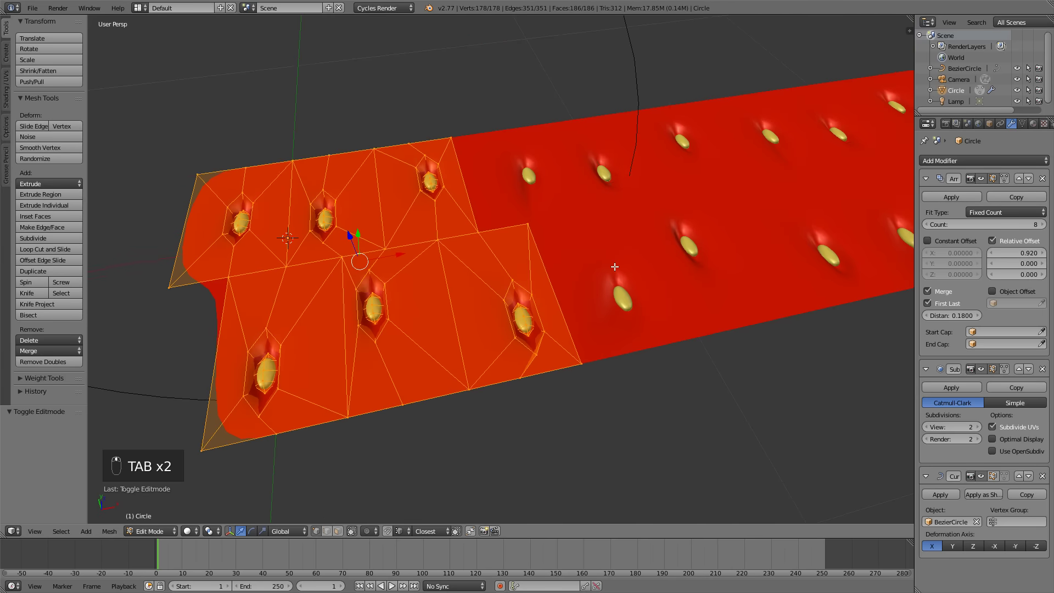
pyautogui.keyDown('shift'); pyautogui.moveTo(523, 296); pyautogui.dragTo(624, 278, button='middle'); pyautogui.keyUp('shift')
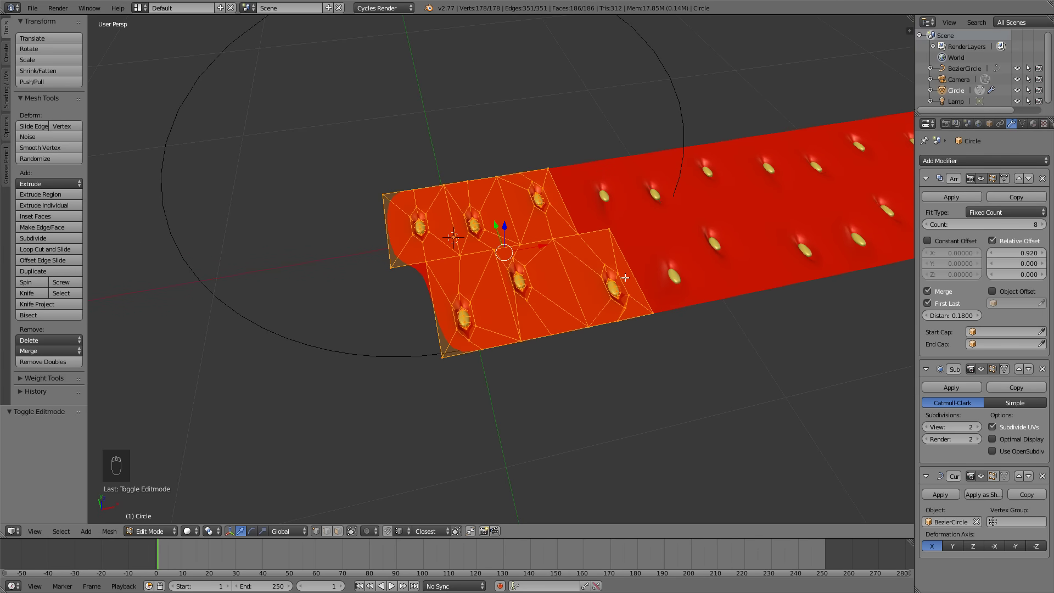
# In Object Mode, select the Bezier circle and scale it up by a further factor of about 1.061.
pyautogui.press('Tab')
pyautogui.moveTo(576, 271); pyautogui.dragTo(503, 352, button='middle')
pyautogui.rightClick(523, 353)
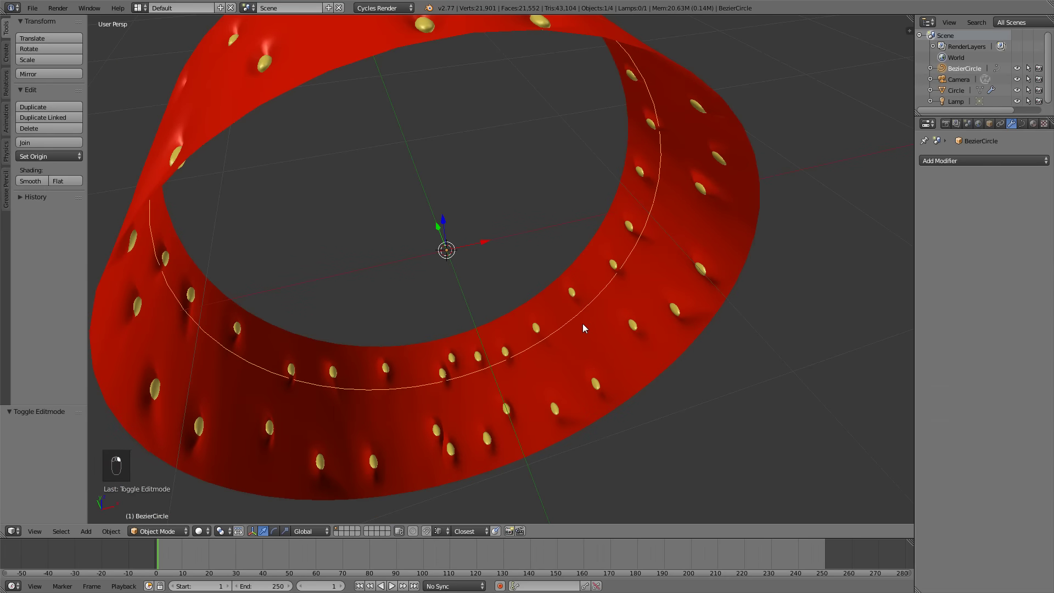
pyautogui.press('s')
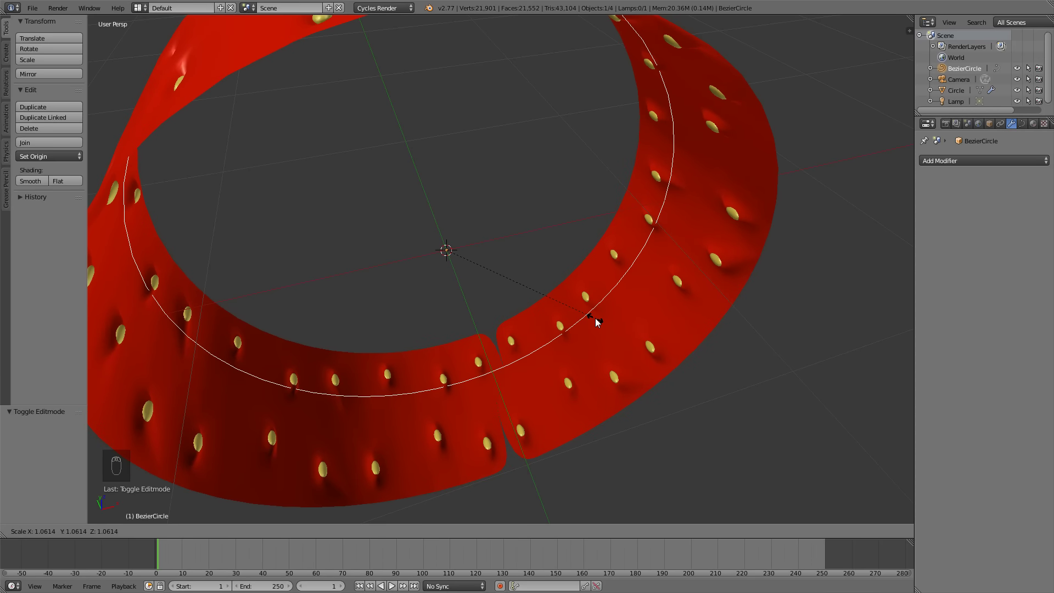
pyautogui.click(589, 325)
pyautogui.scroll(3, 588, 320)
pyautogui.keyDown('shift'); pyautogui.moveTo(562, 385); pyautogui.dragTo(625, 288, button='middle'); pyautogui.keyUp('shift')
pyautogui.press('s')
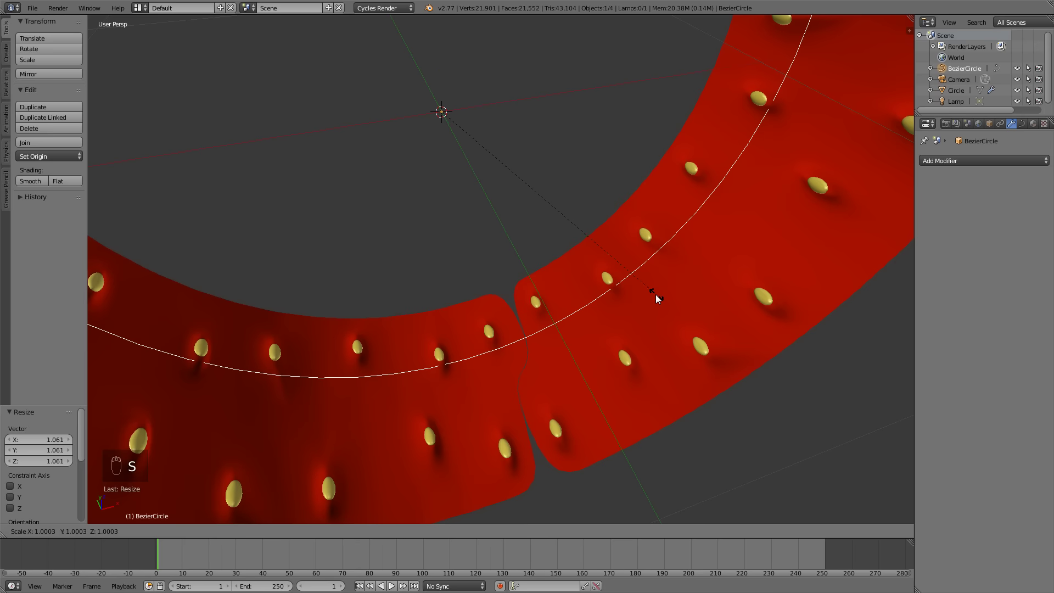
pyautogui.rightClick(655, 295)
pyautogui.scroll(-5, 604, 252)
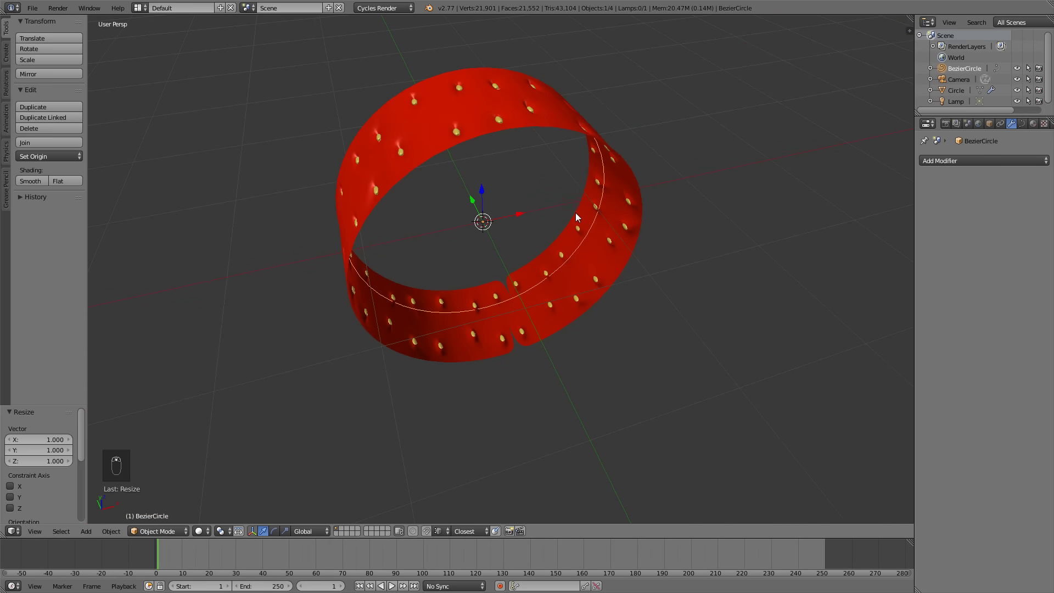
# In Edit Mode on the strawberry surface, select the upper row's third seed with its recess and move it about 0.034 inward.
pyautogui.moveTo(577, 165); pyautogui.dragTo(476, 237, button='middle')
pyautogui.rightClick(558, 231)
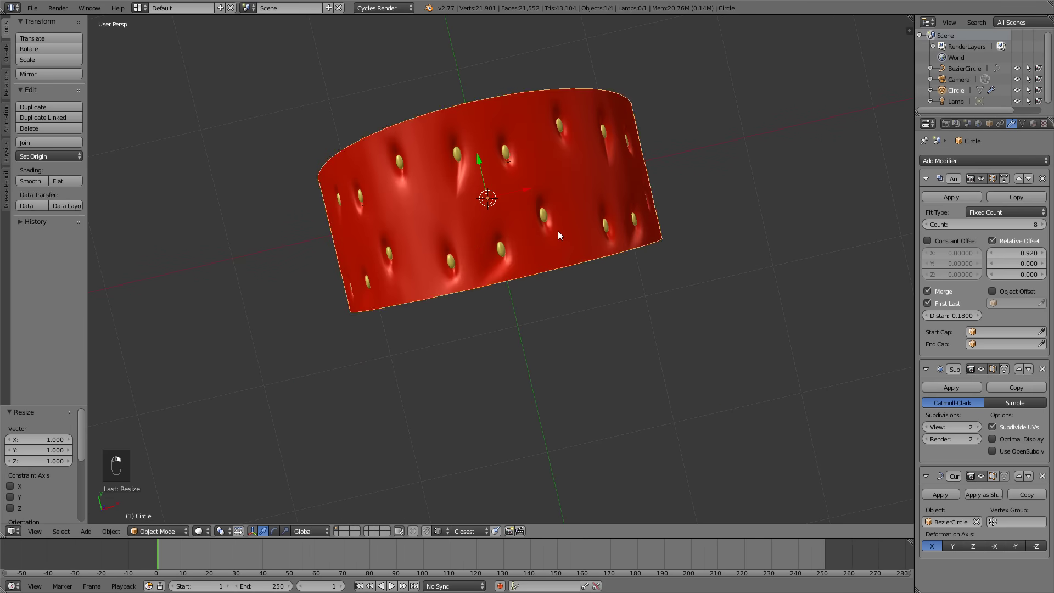
pyautogui.press('Tab')
pyautogui.scroll(4, 636, 214)
pyautogui.keyDown('shift'); pyautogui.moveTo(636, 214); pyautogui.dragTo(577, 179, button='middle'); pyautogui.keyUp('shift')
pyautogui.press('a')
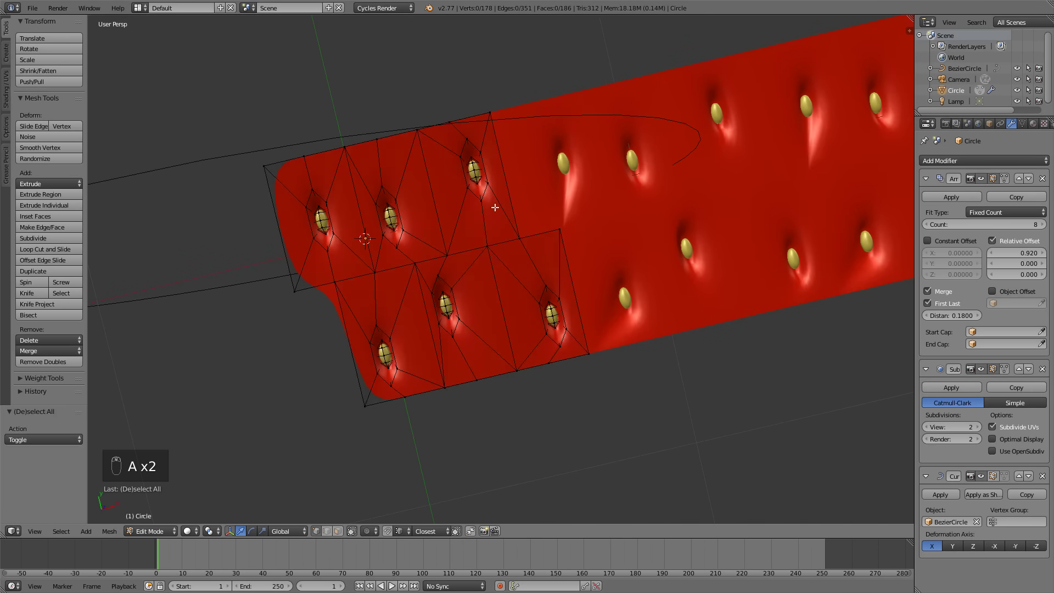
pyautogui.press('z')
pyautogui.press('c')
pyautogui.click(471, 175)
pyautogui.press('z')
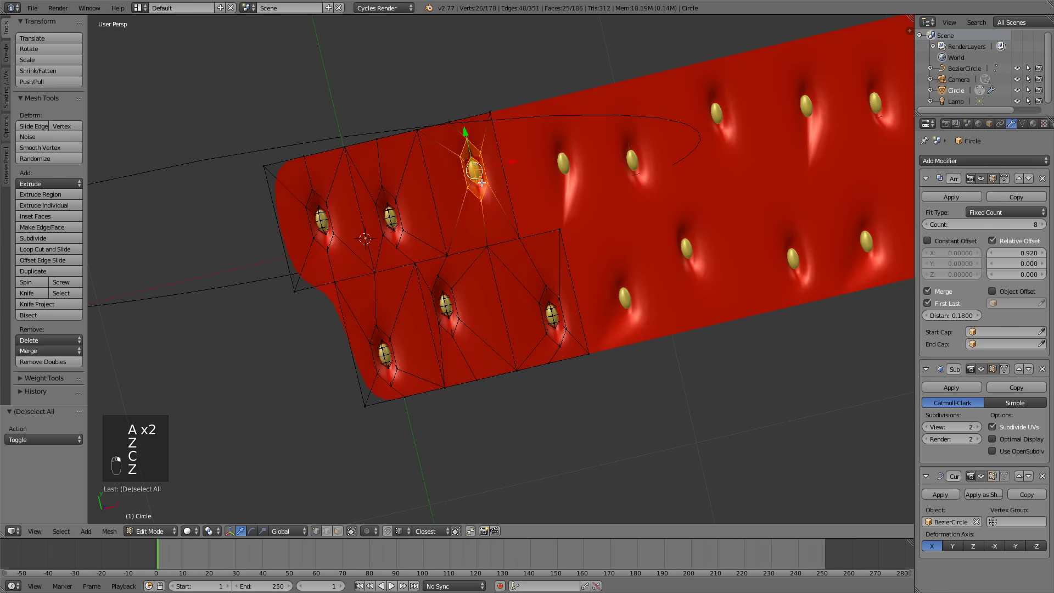
pyautogui.press('g')
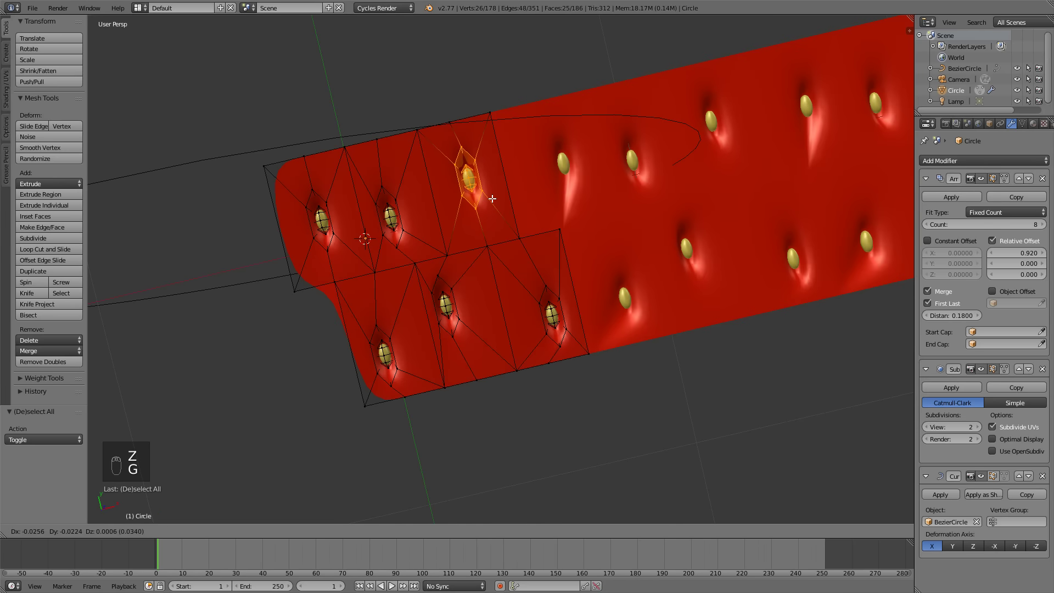
pyautogui.click(492, 198)
# Select only the lower row's third seed with its recess and move it about 0.016.
pyautogui.press('a')
pyautogui.press('z')
pyautogui.press('c')
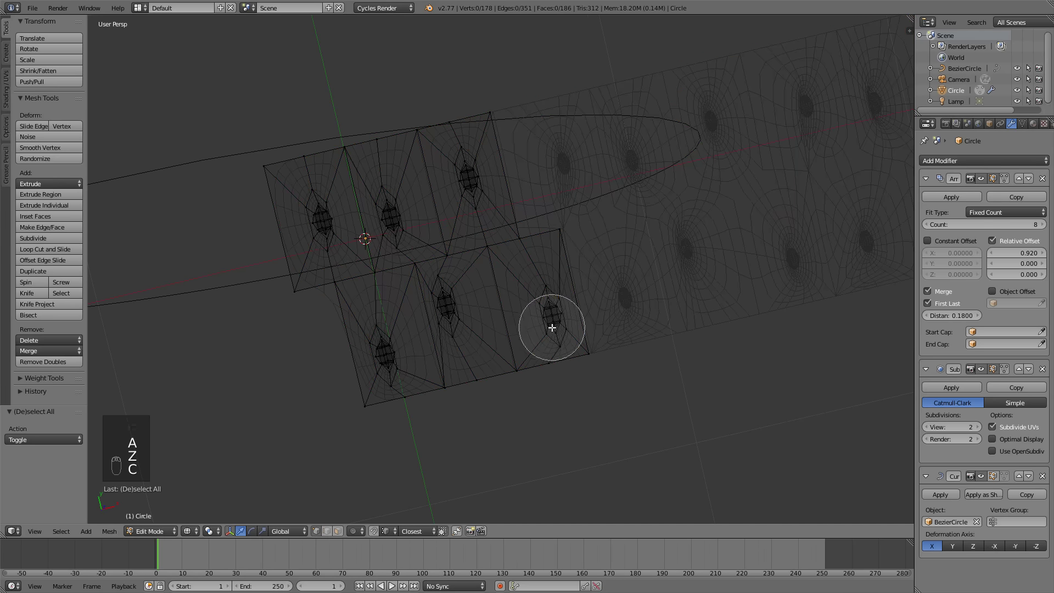
pyautogui.click(553, 328)
pyautogui.rightClick(553, 328)
pyautogui.press('z')
pyautogui.press('g')
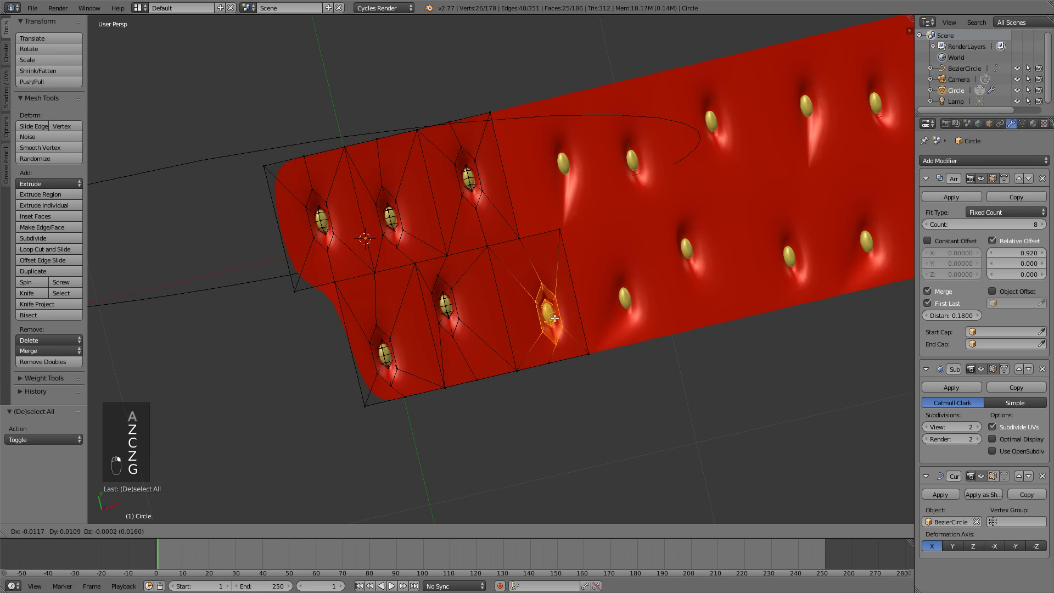
pyautogui.click(555, 318)
# Select only the lower row's first seed with its recess and move it about 0.025.
pyautogui.press('a')
pyautogui.press('z')
pyautogui.press('c')
pyautogui.click(389, 371)
pyautogui.rightClick(389, 371)
pyautogui.press('z')
pyautogui.press('g')
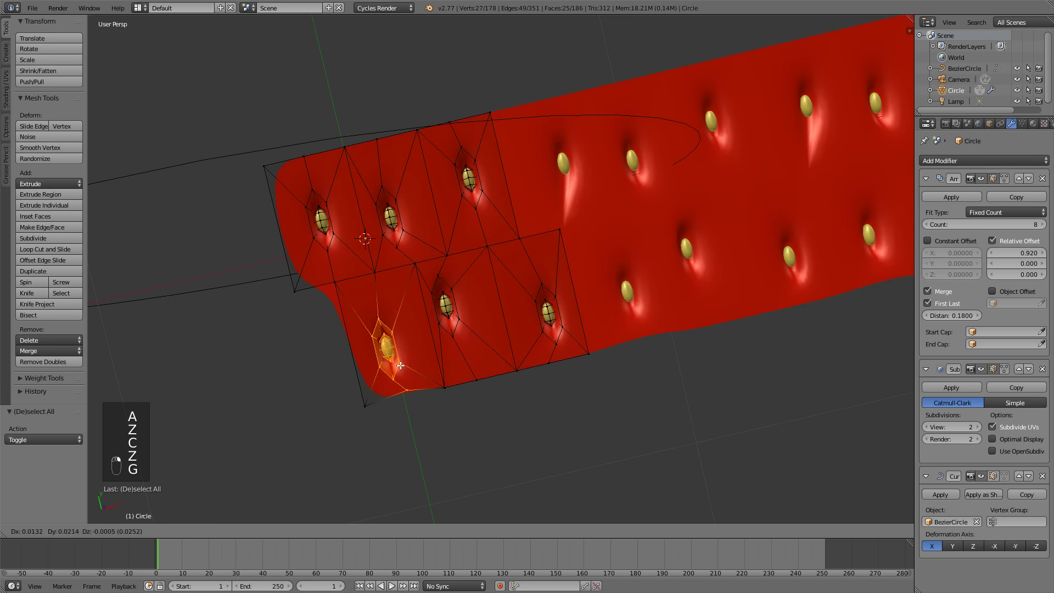
pyautogui.click(400, 366)
# Select only the upper row's first seed with its recess and shift it very slightly.
pyautogui.press('a')
pyautogui.press('z')
pyautogui.press('c')
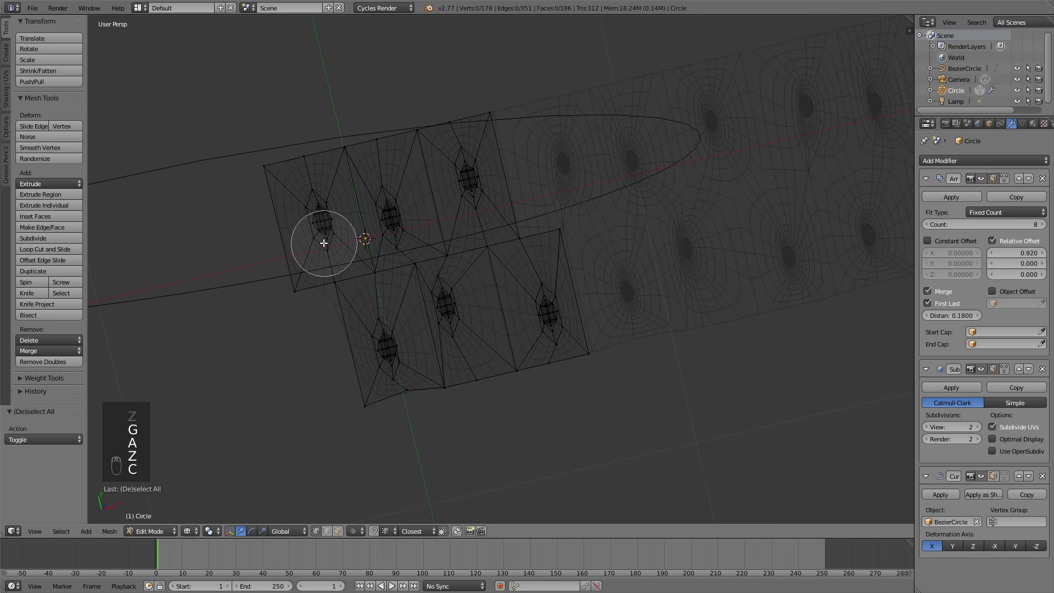
pyautogui.click(325, 243)
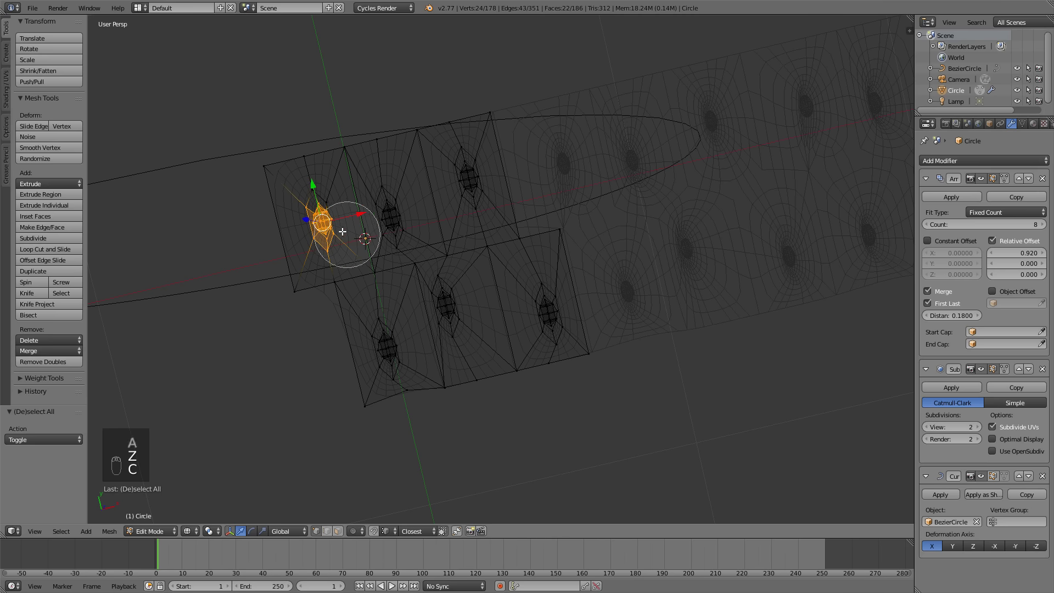
pyautogui.click(321, 218)
pyautogui.rightClick(324, 223)
pyautogui.press('z')
pyautogui.press('g')
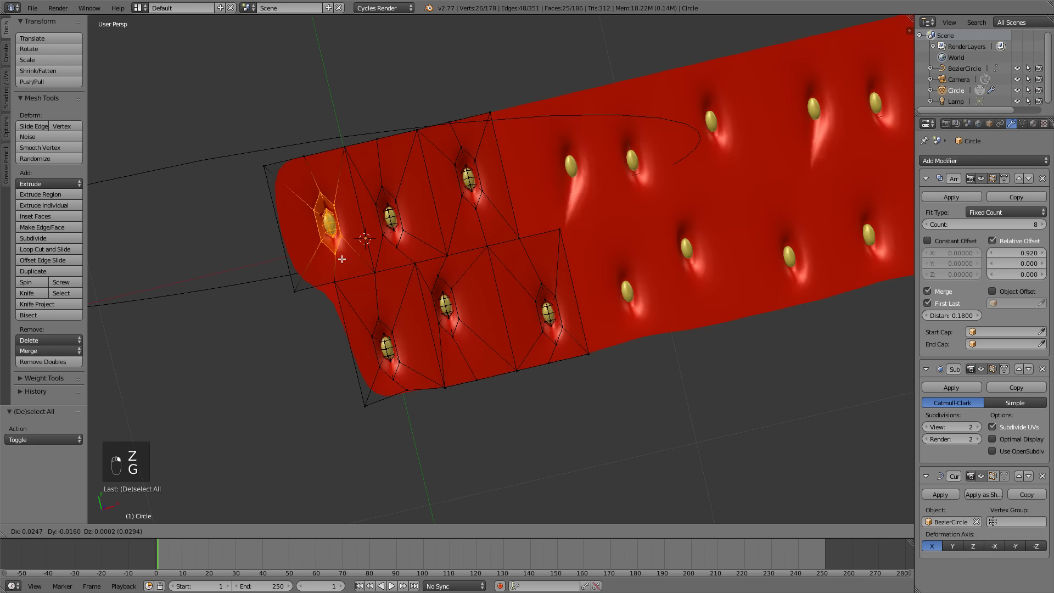
pyautogui.click(334, 257)
# Check the bent ring in Object Mode, then set the Array's merge distance to 0.1900 in Edit Mode.
pyautogui.press('Tab')
pyautogui.press('Tab')
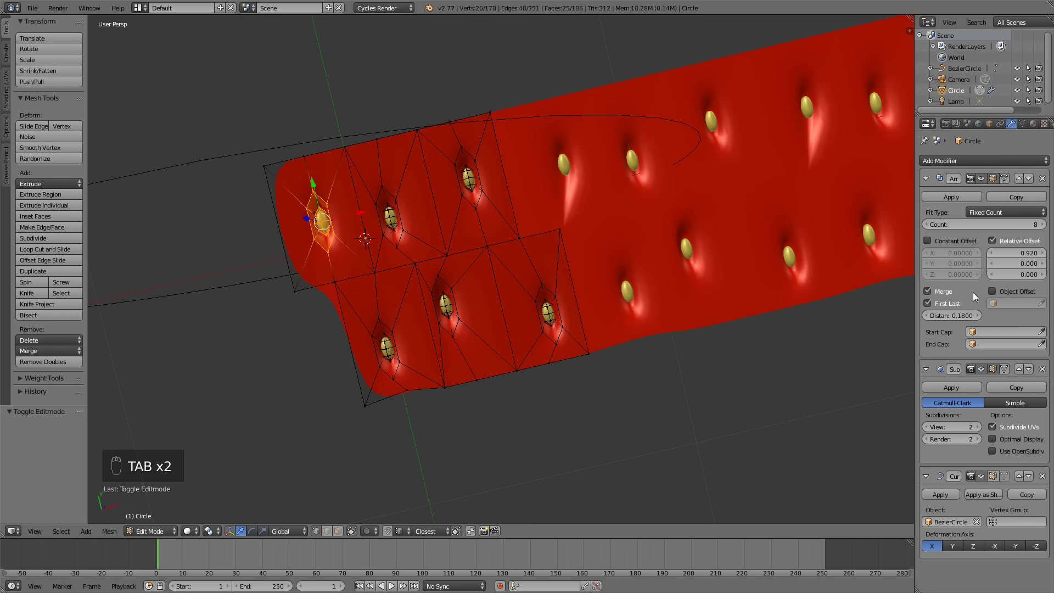
pyautogui.click(978, 316)
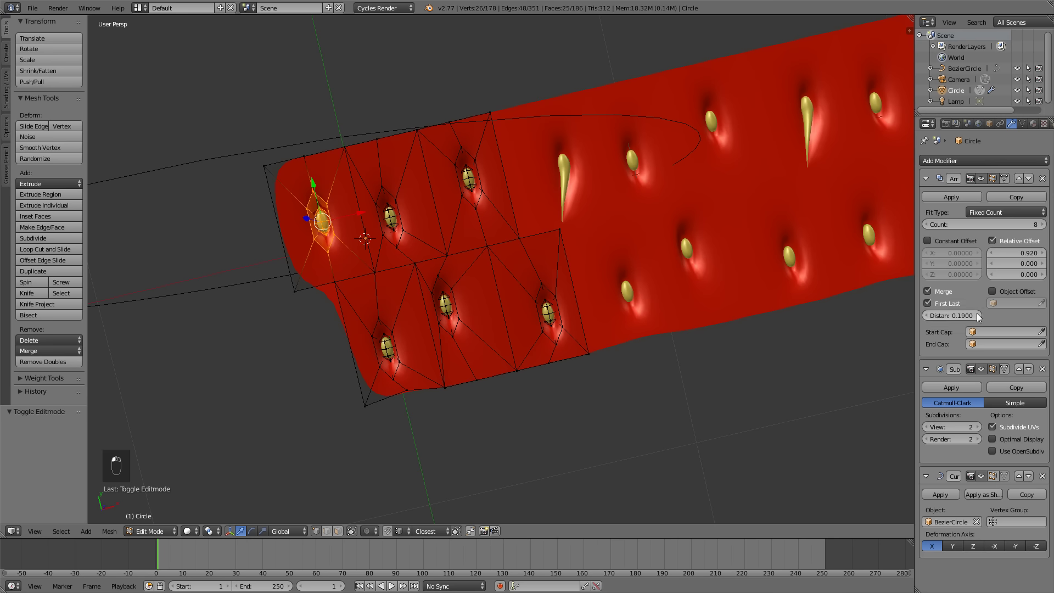
# Lower the Array modifier's merge distance to 0.0900.
pyautogui.click(930, 318)
pyautogui.click(930, 318)
pyautogui.click(931, 318)
pyautogui.click(930, 318)
pyautogui.click(930, 318)
pyautogui.click(930, 318)
pyautogui.click(930, 318)
pyautogui.click(930, 318)
pyautogui.click(930, 318)
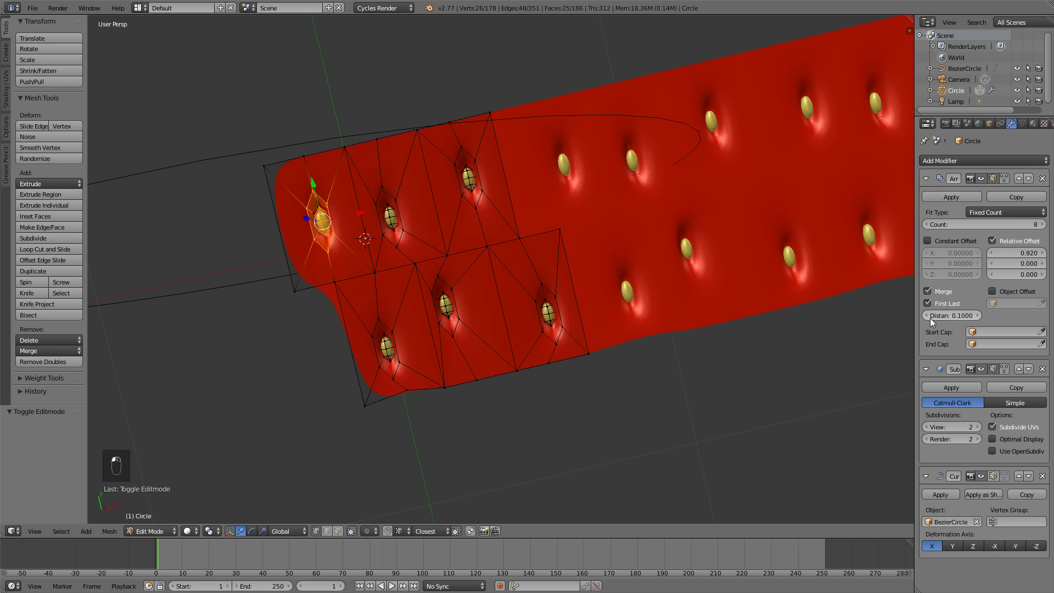
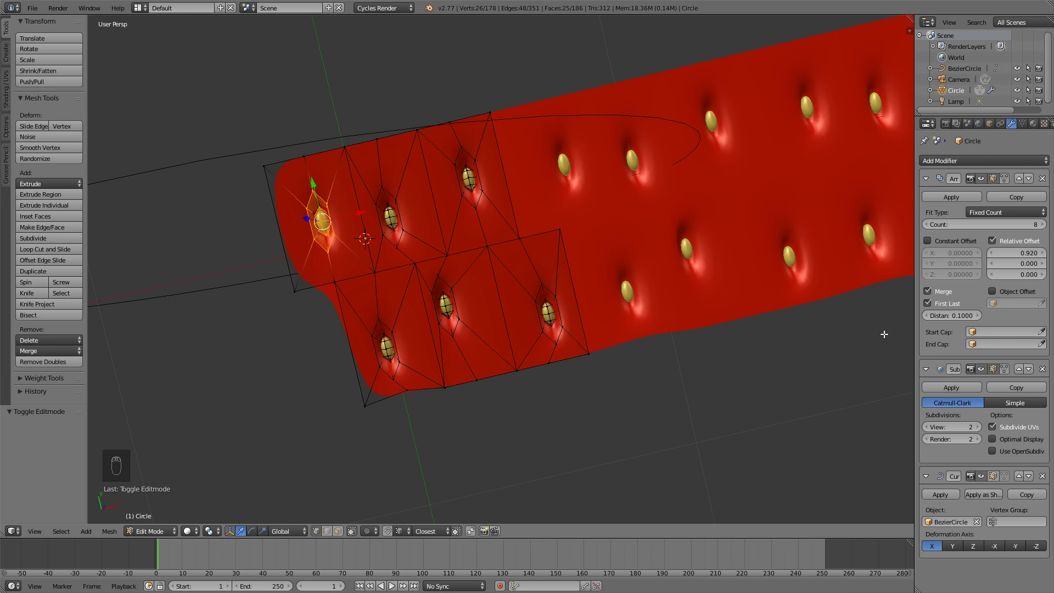
pyautogui.click(928, 316)
# In Object Mode, inspect the ring's open seam and apply the Array and Curve modifiers.
pyautogui.press('Tab')
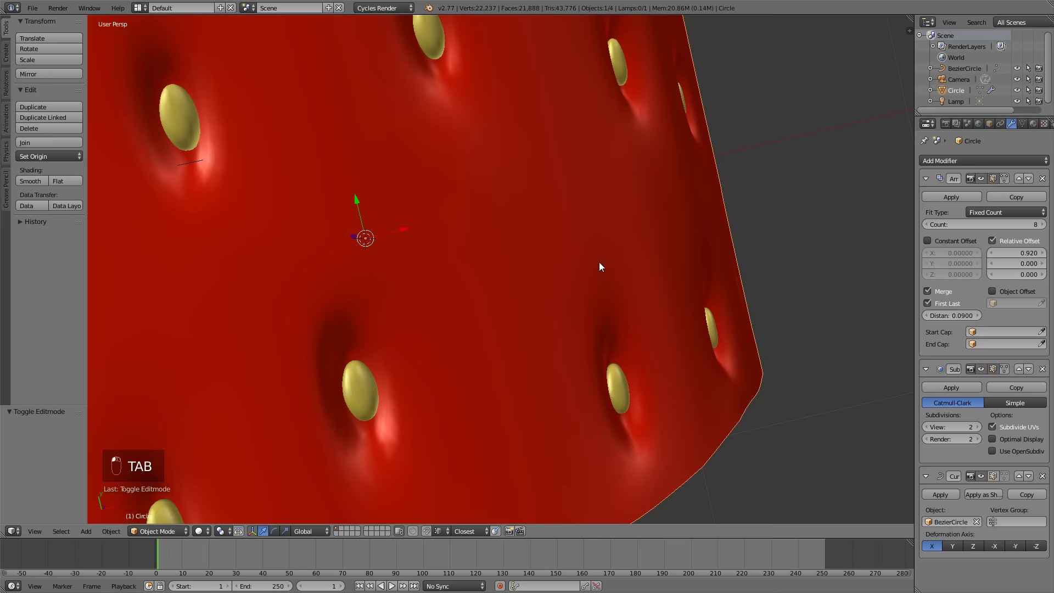
pyautogui.scroll(-5, 450, 297)
pyautogui.moveTo(449, 297); pyautogui.dragTo(507, 303, button='middle')
pyautogui.moveTo(456, 93); pyautogui.dragTo(493, 292, button='middle')
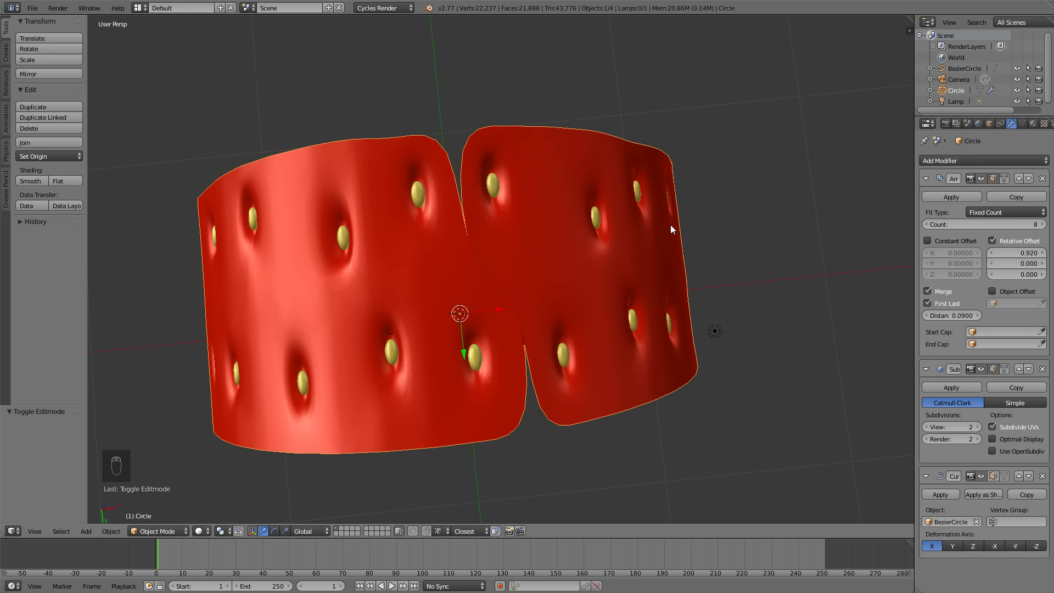
pyautogui.moveTo(658, 231); pyautogui.dragTo(622, 234, button='middle')
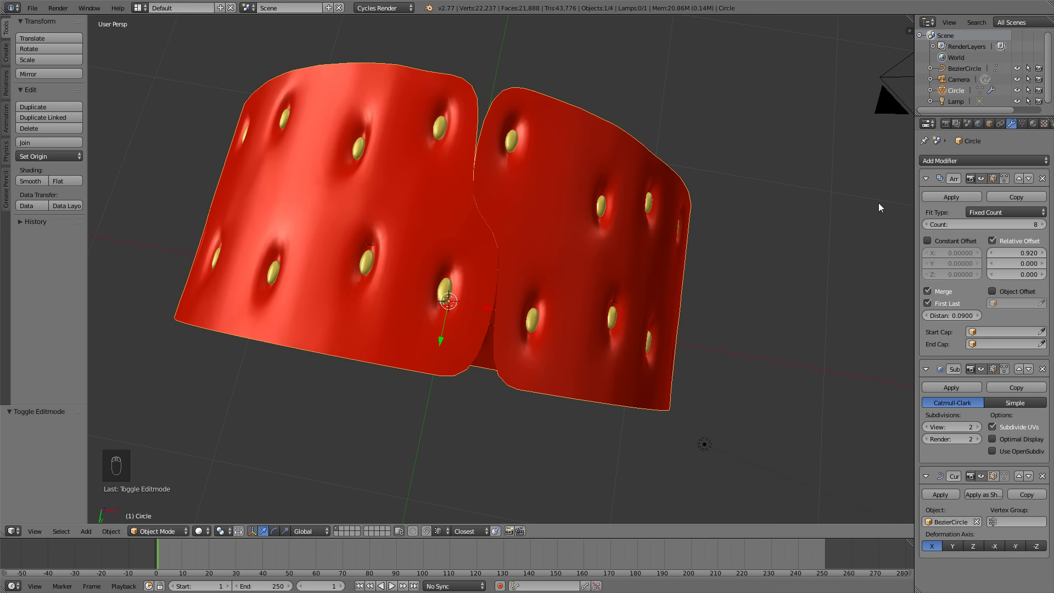
pyautogui.click(942, 199)
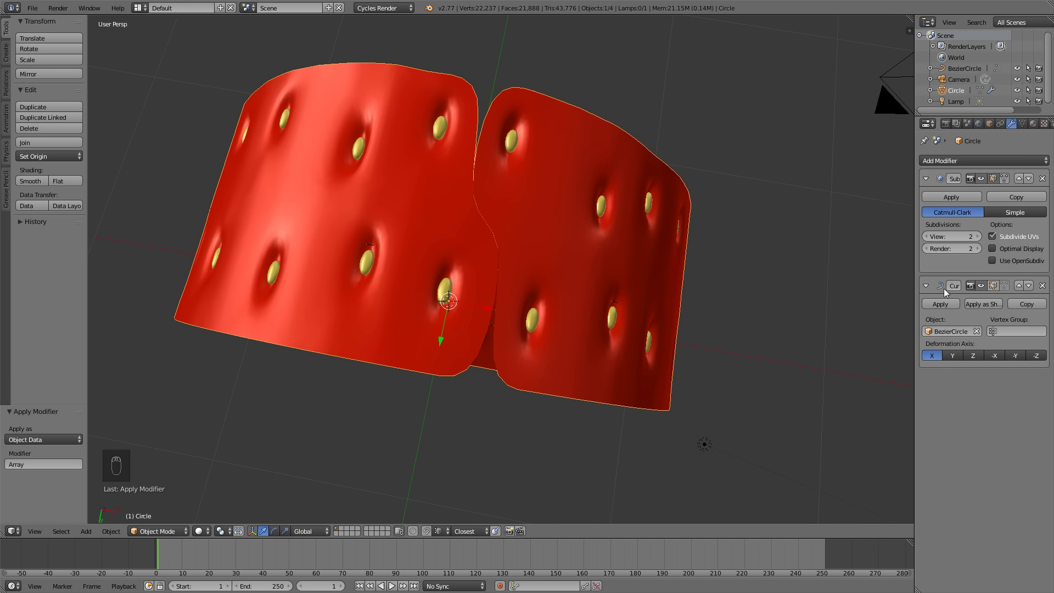
pyautogui.click(943, 305)
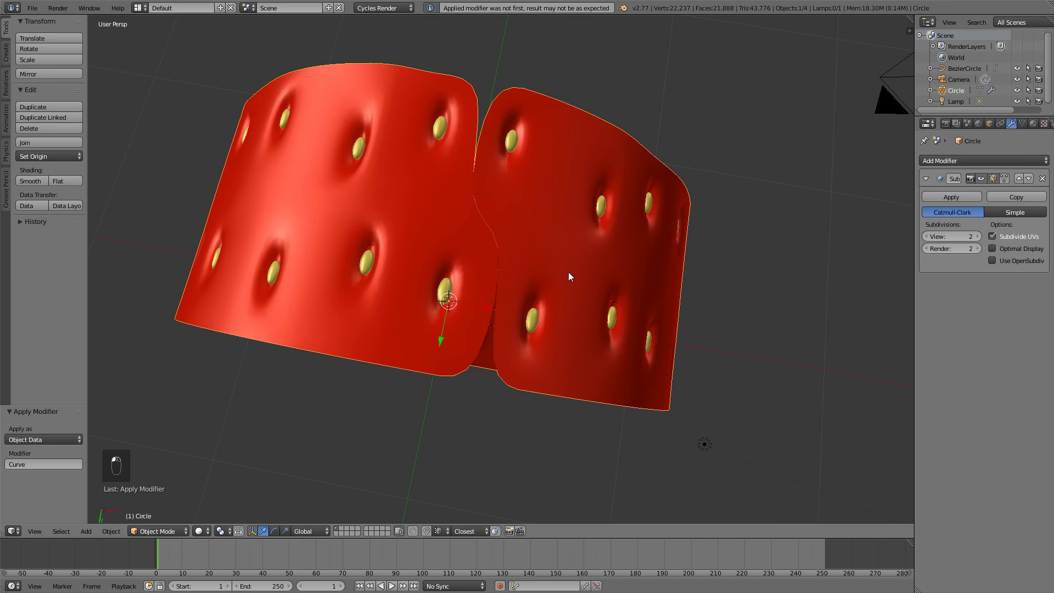
# In Edit Mode, nudge single vertices at the seam's lower edge, middle and upper edge very slightly.
pyautogui.press('Tab')
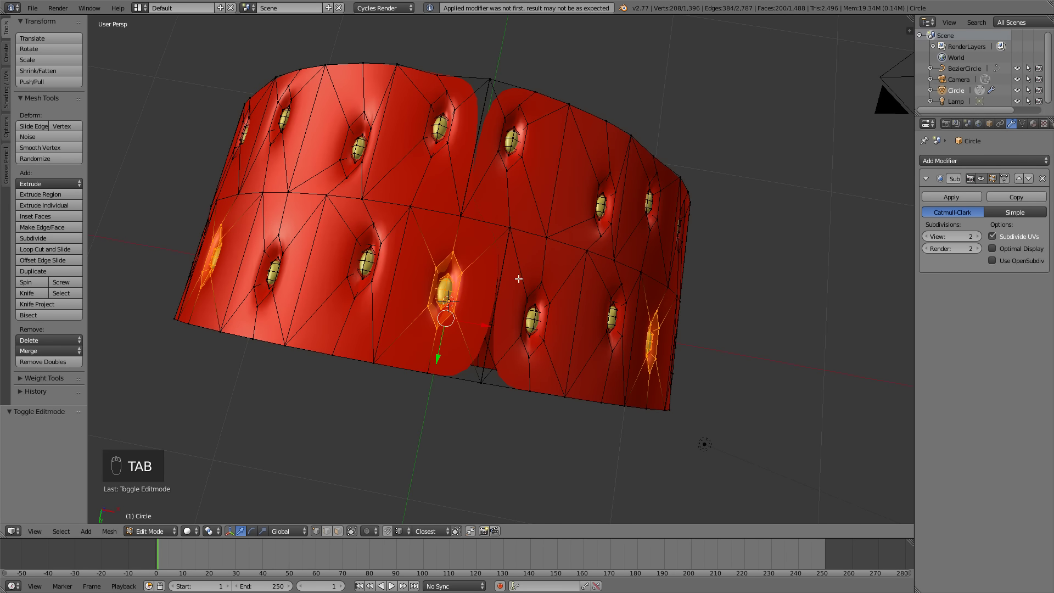
pyautogui.moveTo(514, 329); pyautogui.dragTo(463, 377, button='middle')
pyautogui.rightClick(460, 386)
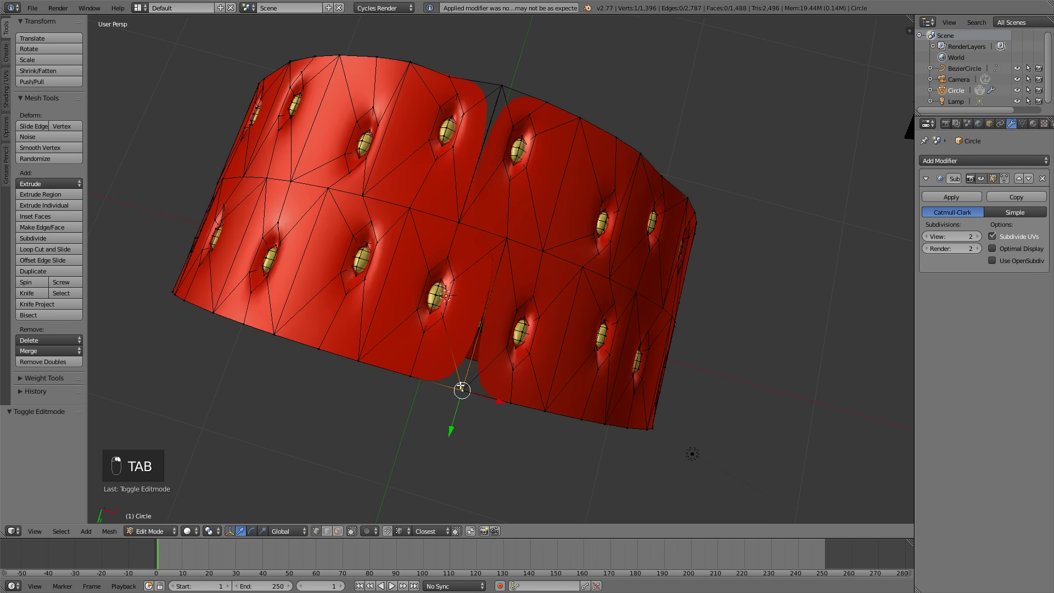
pyautogui.press('g')
pyautogui.click(461, 388)
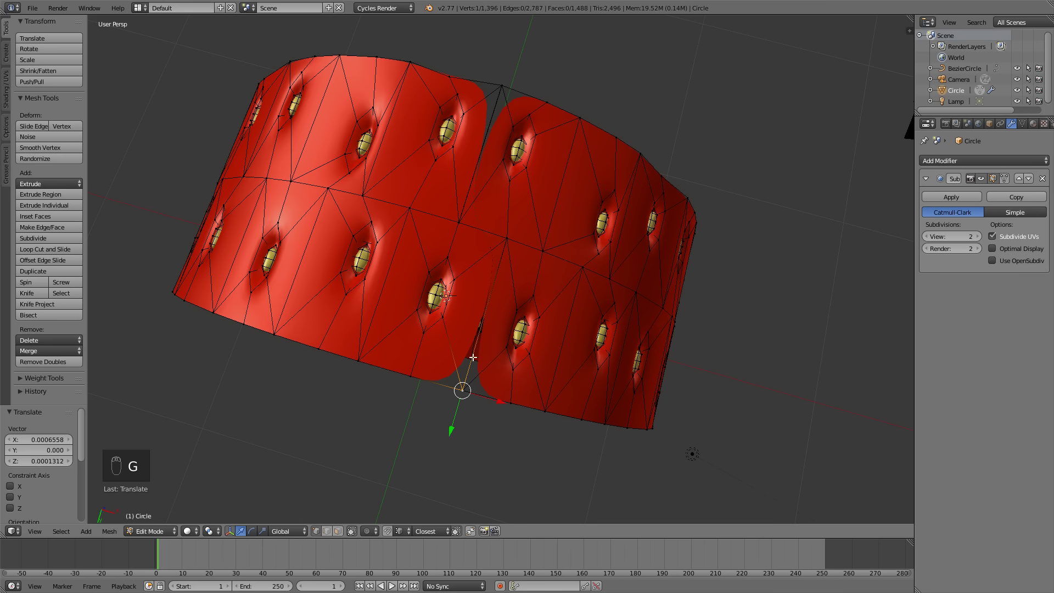
pyautogui.press('g')
pyautogui.press('g')
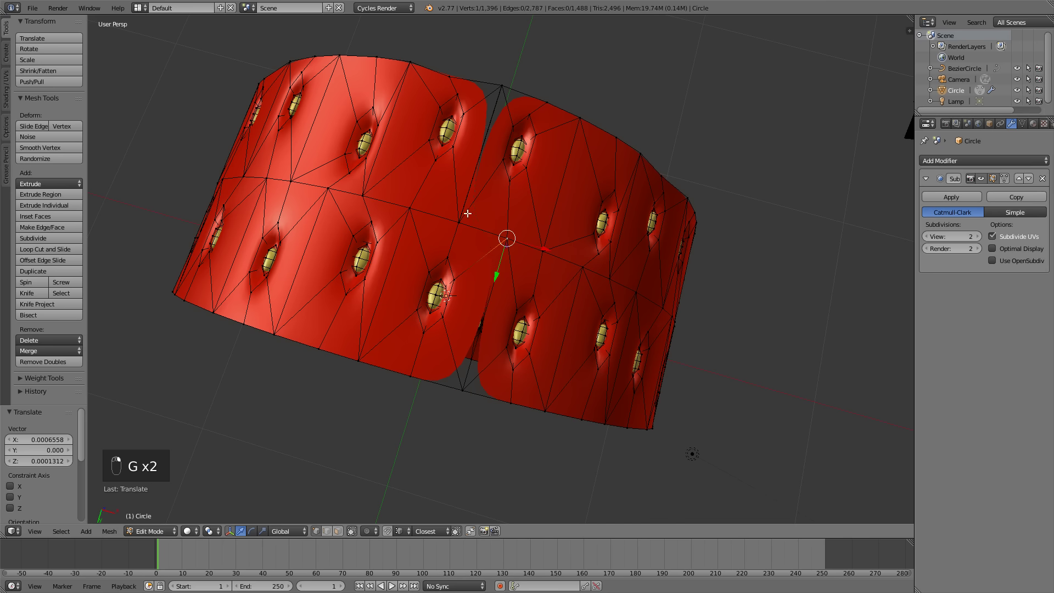
pyautogui.press('g')
pyautogui.click(464, 227)
pyautogui.press('g')
pyautogui.click(502, 84)
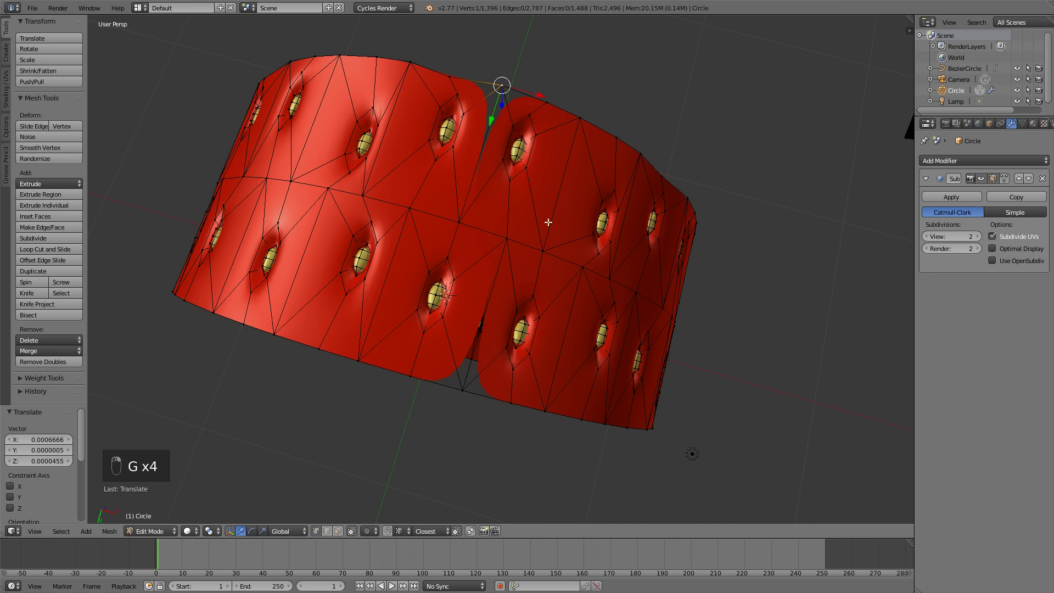
# Select the whole ring mesh, remove its duplicate vertices and return to Object Mode.
pyautogui.press('a')
pyautogui.press('a')
pyautogui.press('a')
pyautogui.press('w')
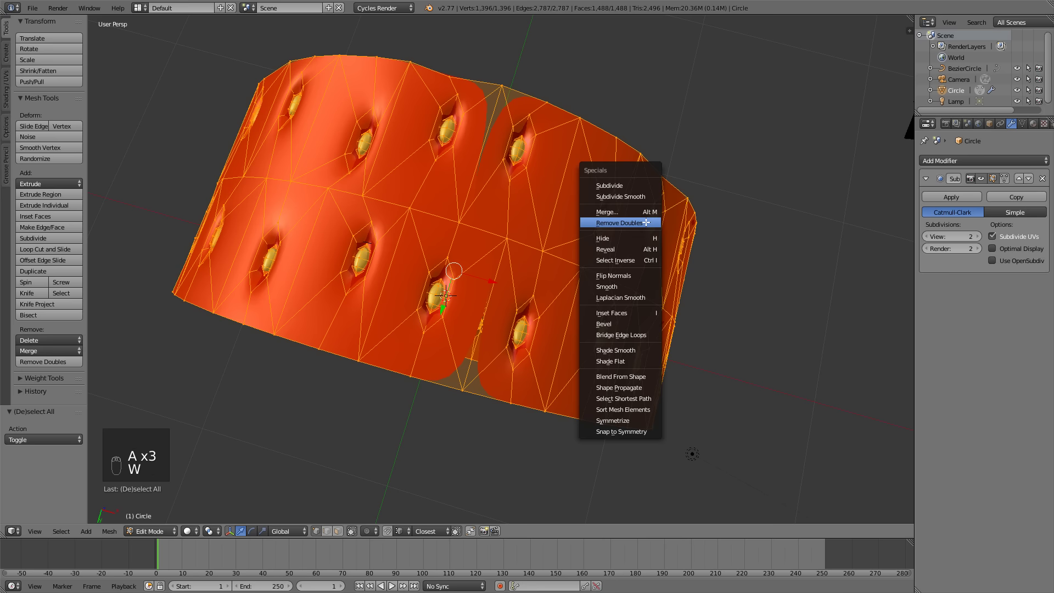
pyautogui.click(644, 223)
pyautogui.press('Tab')
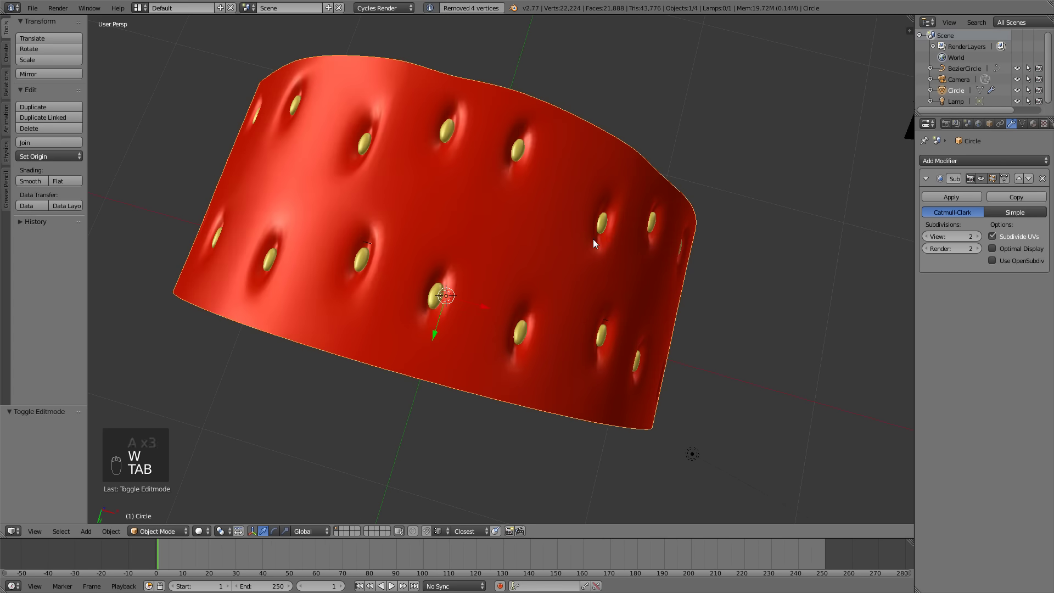
# Inspect the closed ring from all around and delete the Bezier circle running through it.
pyautogui.moveTo(384, 308); pyautogui.dragTo(515, 324, button='middle')
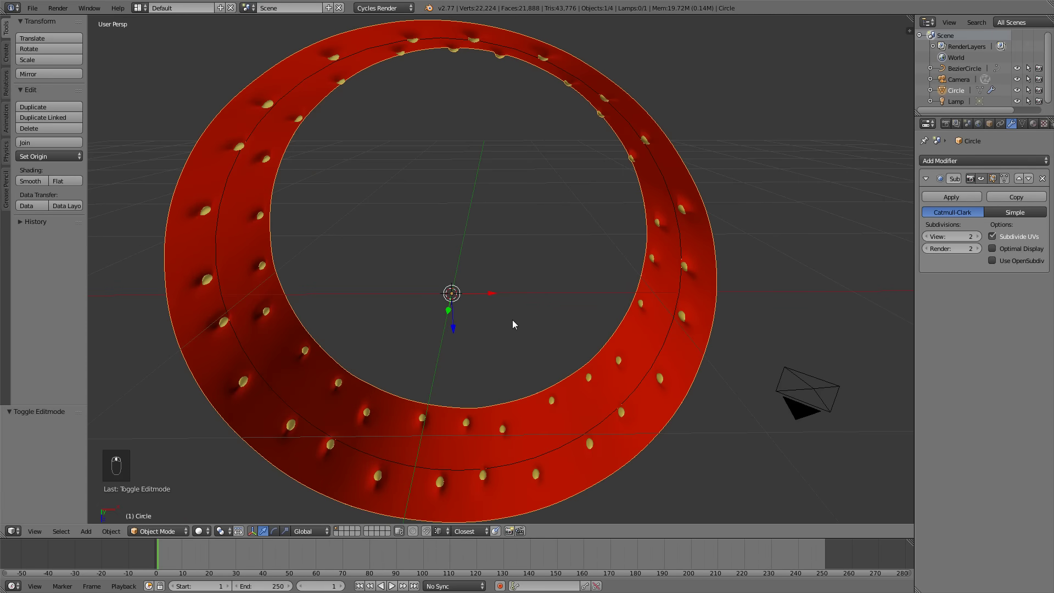
pyautogui.scroll(-4, 512, 320)
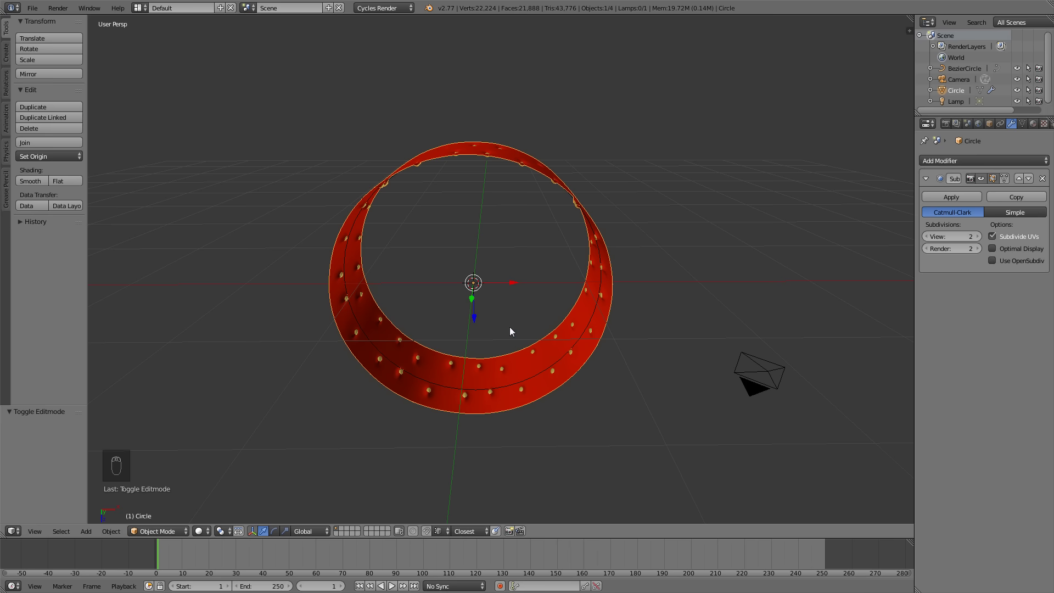
pyautogui.scroll(5, 494, 412)
pyautogui.keyDown('shift'); pyautogui.moveTo(536, 409); pyautogui.dragTo(552, 364, button='middle'); pyautogui.keyUp('shift')
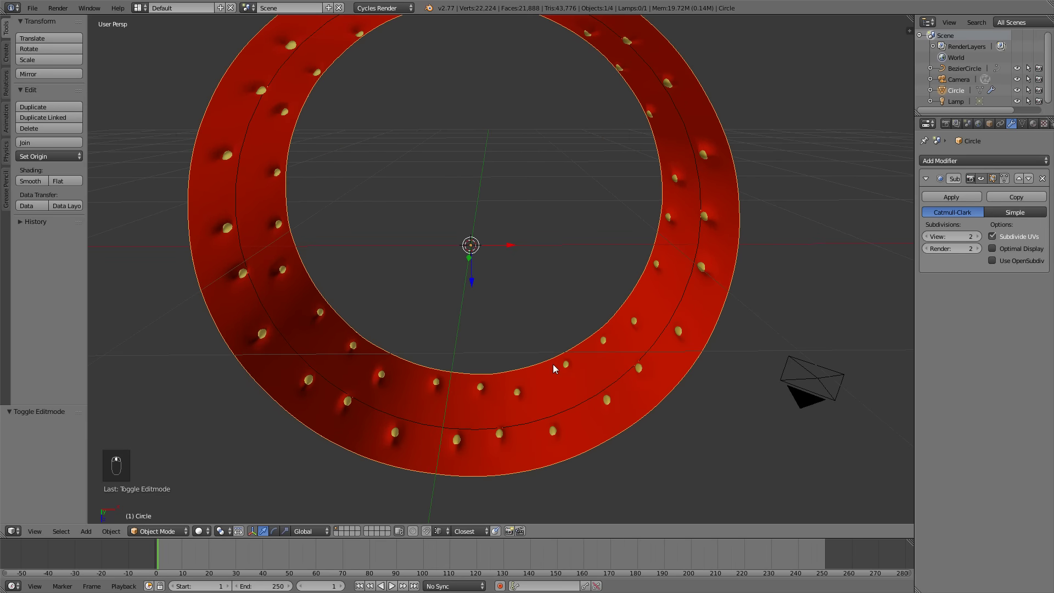
pyautogui.rightClick(543, 420)
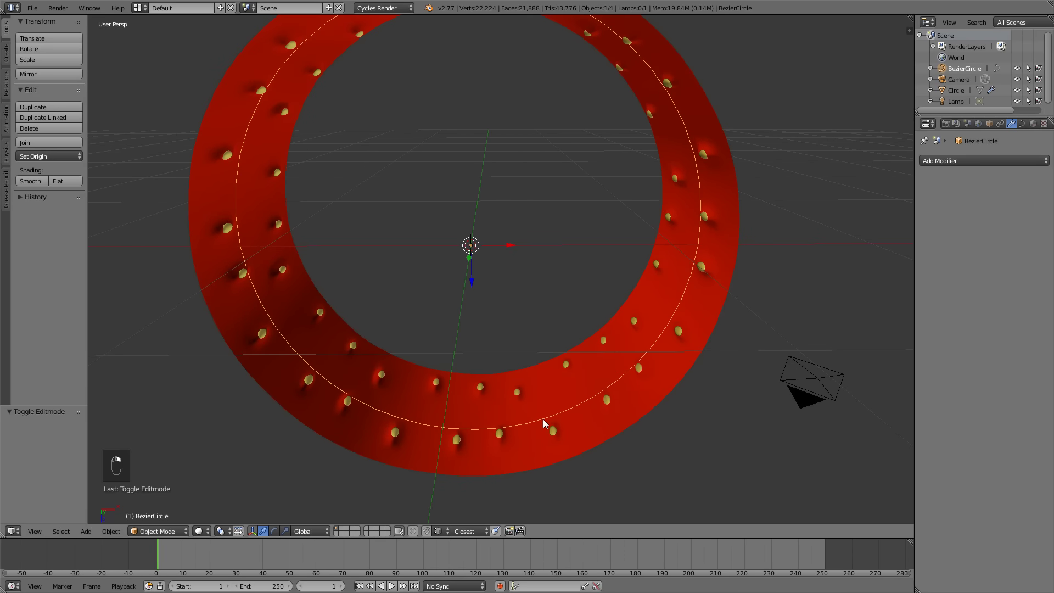
pyautogui.press('x')
pyautogui.click(544, 351)
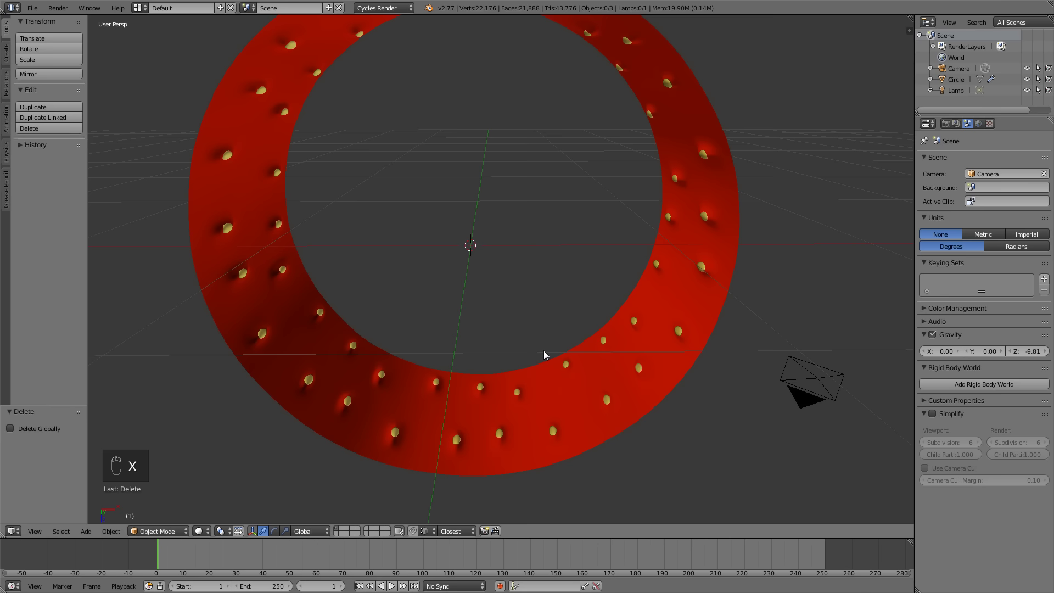
# In Edit Mode, select only the ring's upper edge loop and flatten it by scaling to 0 along Y.
pyautogui.moveTo(483, 256); pyautogui.dragTo(517, 244, button='middle')
pyautogui.scroll(-6, 530, 252)
pyautogui.rightClick(543, 251)
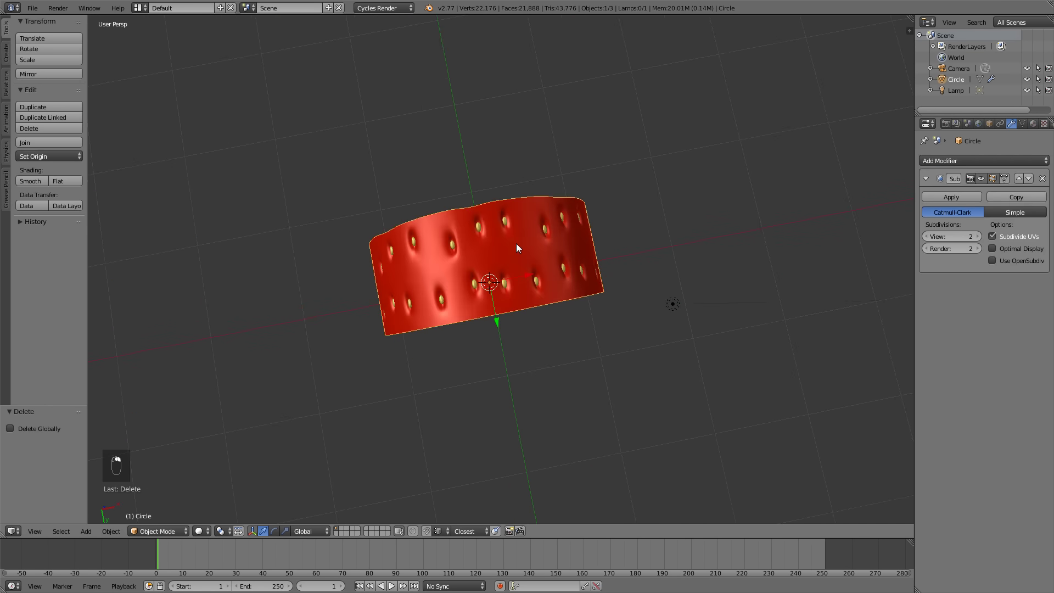
pyautogui.scroll(3, 520, 241)
pyautogui.moveTo(550, 286); pyautogui.dragTo(610, 294, button='middle')
pyautogui.press('Tab')
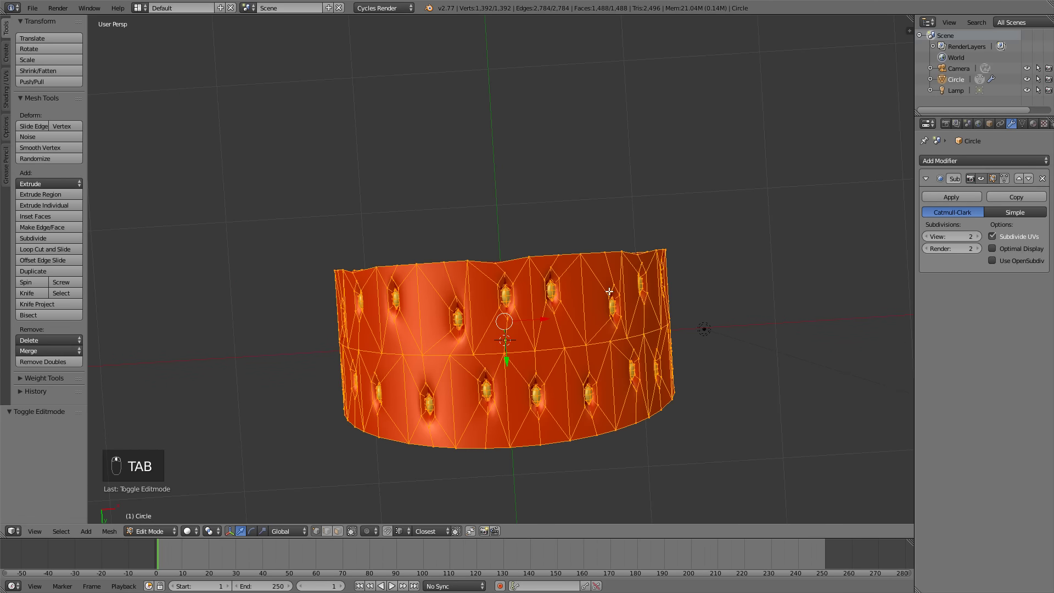
pyautogui.press('a')
pyautogui.press('a')
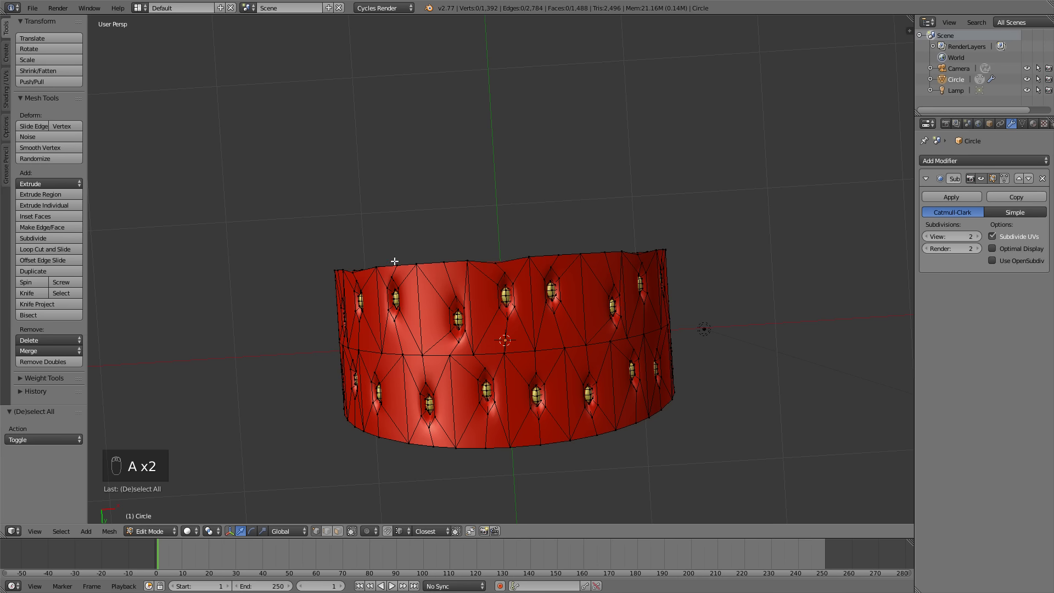
pyautogui.keyDown('alt'); pyautogui.rightClick(482, 257); pyautogui.keyUp('alt')
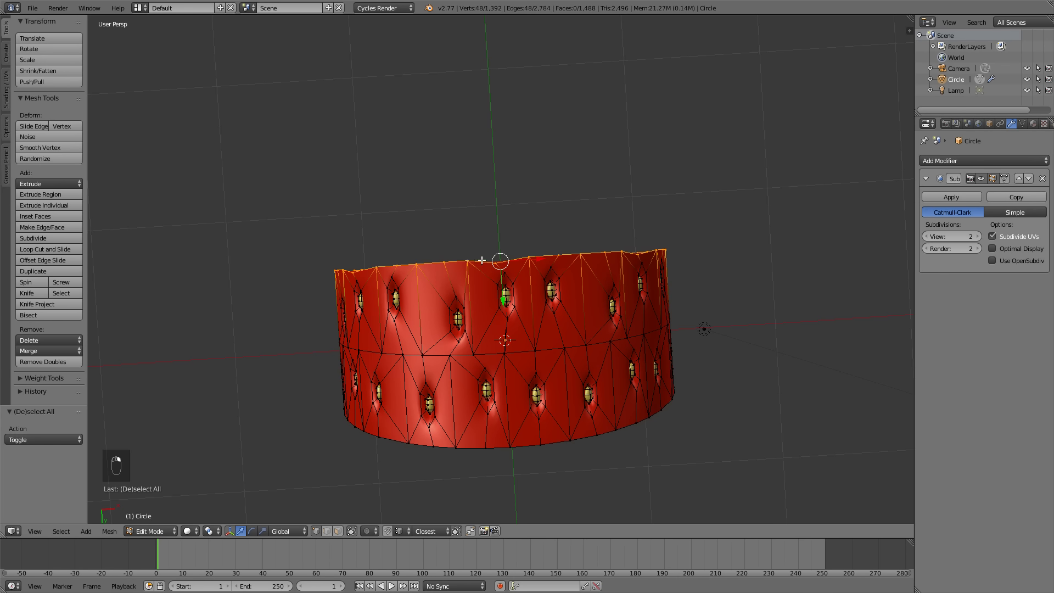
pyautogui.press('s')
pyautogui.press('y')
pyautogui.press('0')
pyautogui.click(617, 236)
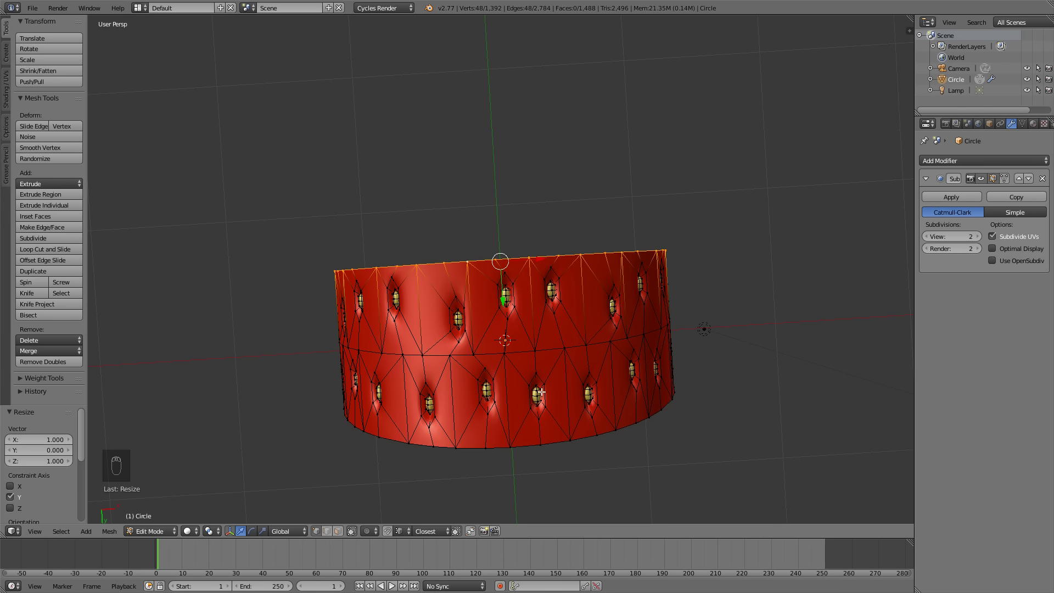
# Select the ring's lower edge loop, try scaling it along Y and return to Object Mode.
pyautogui.keyDown('alt'); pyautogui.rightClick(528, 446); pyautogui.keyUp('alt')
pyautogui.press('s')
pyautogui.press('y')
pyautogui.rightClick(528, 446)
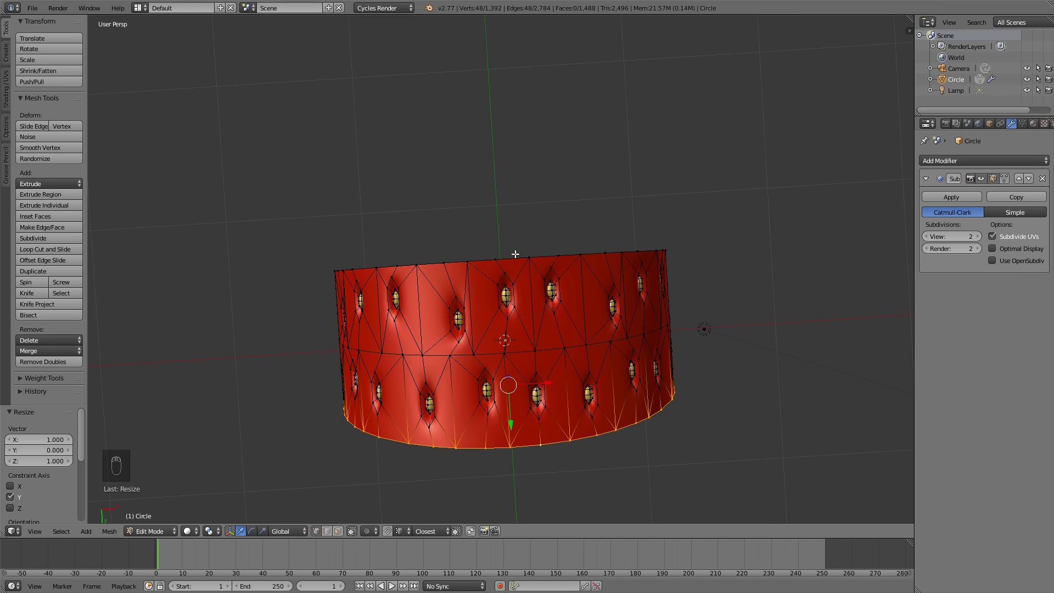
pyautogui.moveTo(509, 247); pyautogui.dragTo(502, 259, button='middle')
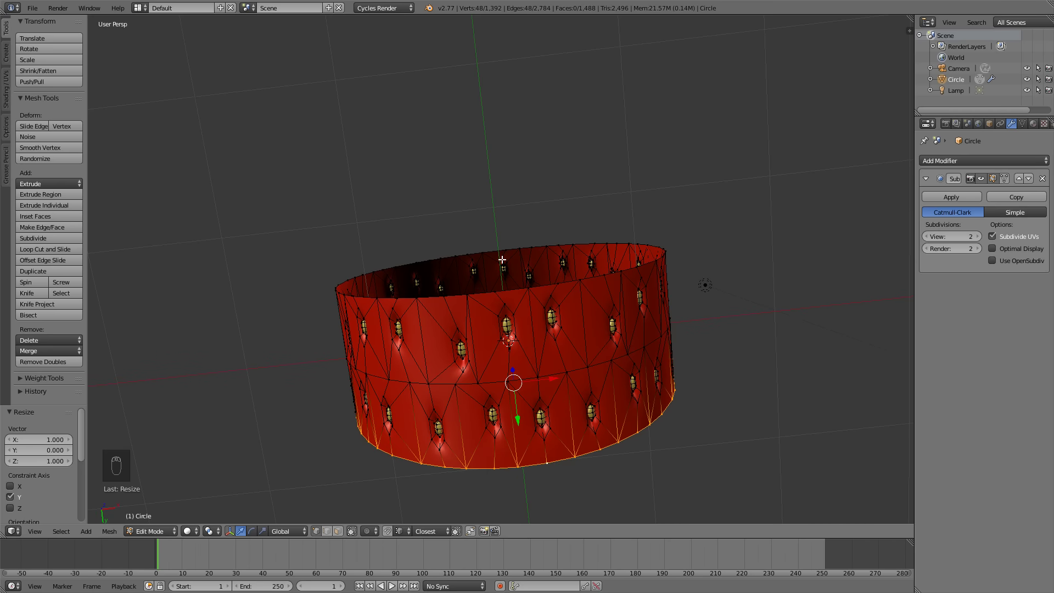
pyautogui.moveTo(501, 259); pyautogui.dragTo(516, 252, button='middle')
pyautogui.press('Tab')
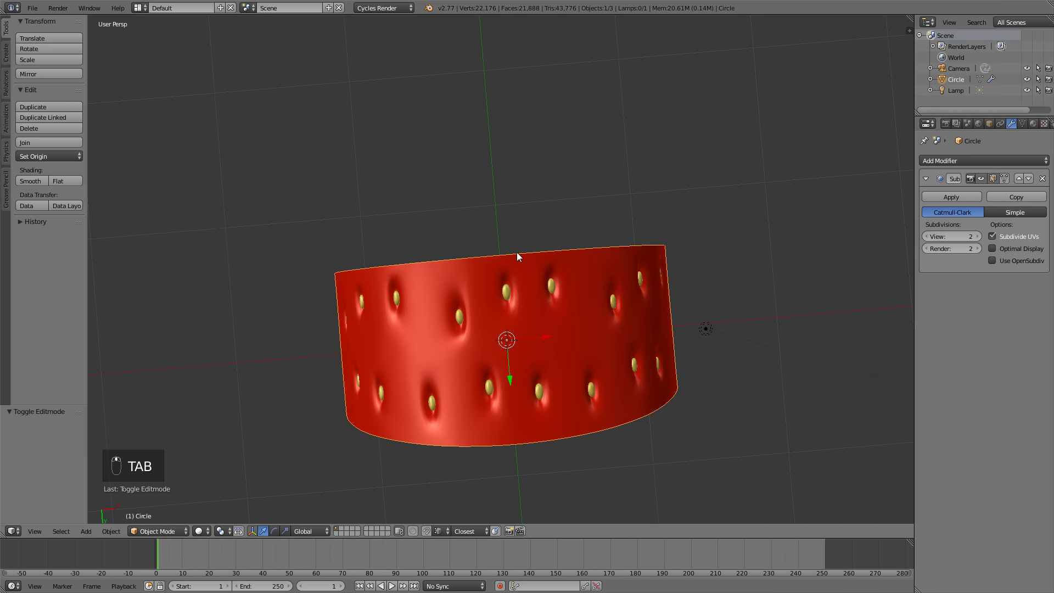
# Add an Array modifier to the ring with a relative offset of 0 in X and 1 in Y.
pyautogui.moveTo(559, 261); pyautogui.dragTo(584, 238, button='middle')
pyautogui.click(926, 160)
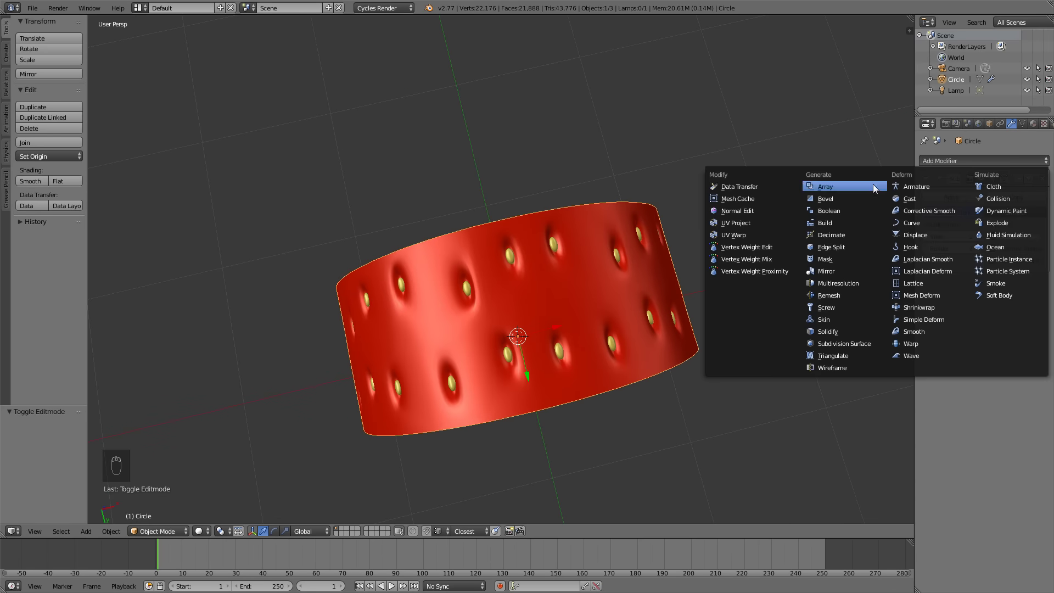
pyautogui.click(825, 187)
pyautogui.click(1024, 359)
pyautogui.write('0')
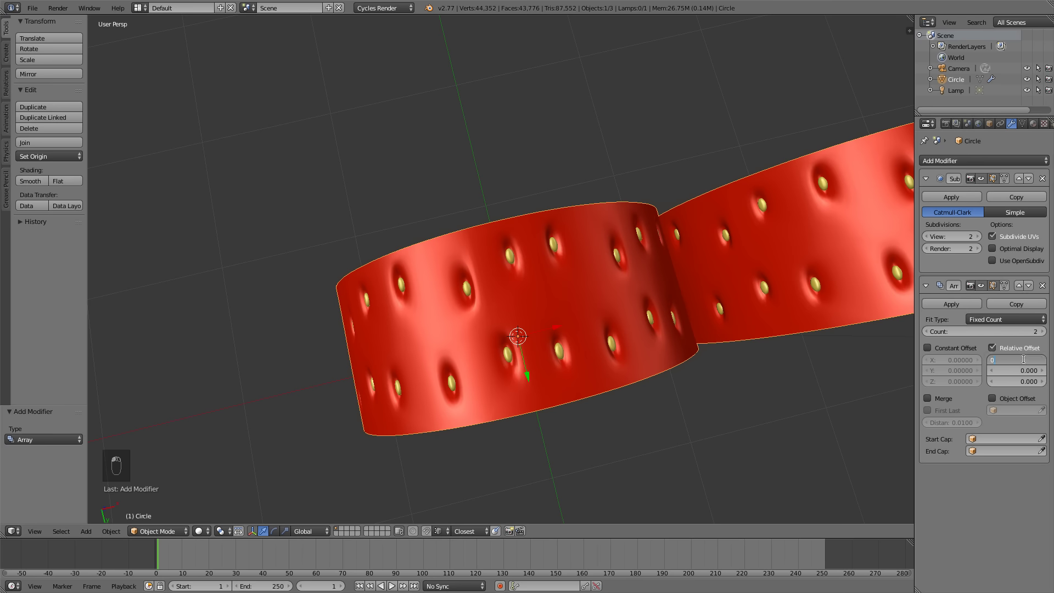
pyautogui.press('Return')
pyautogui.click(1019, 369)
pyautogui.write('1')
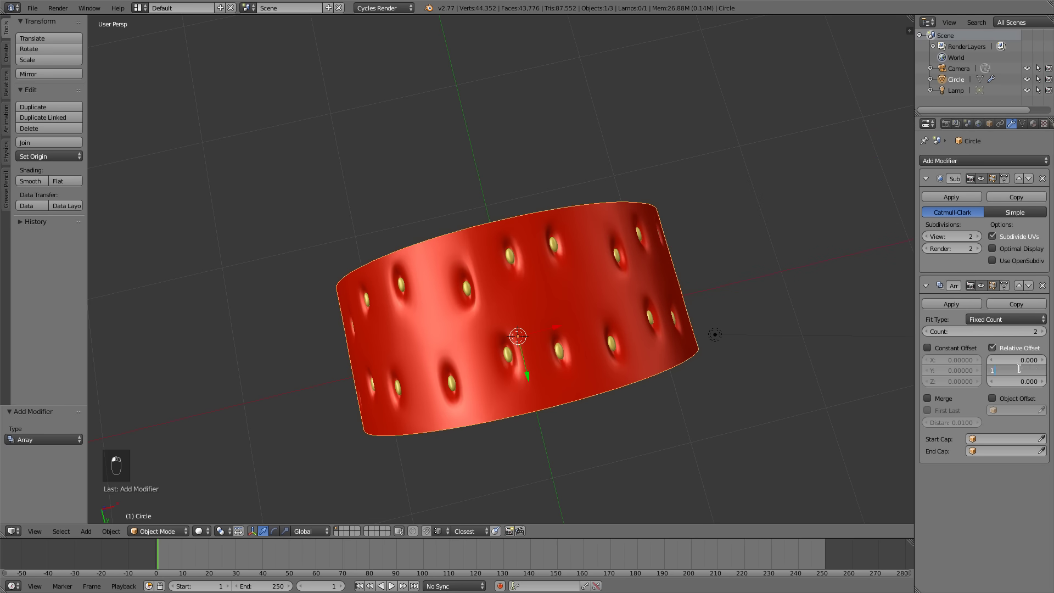
pyautogui.press('Return')
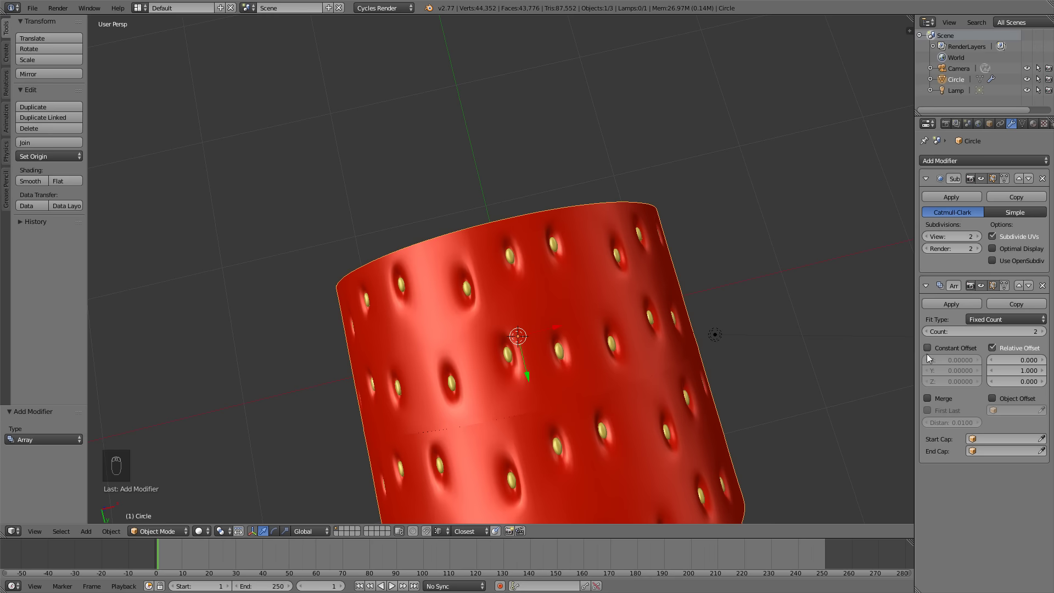
# Enable Merge and First Last on the new Array modifier and inspect the seam between the stacked rings.
pyautogui.scroll(-3, 615, 333)
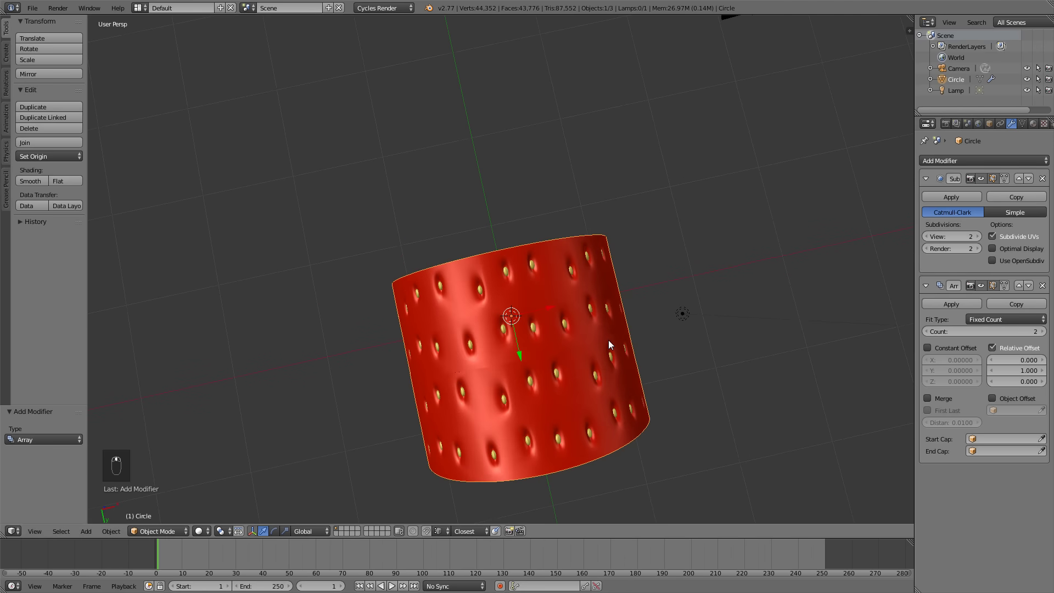
pyautogui.click(927, 399)
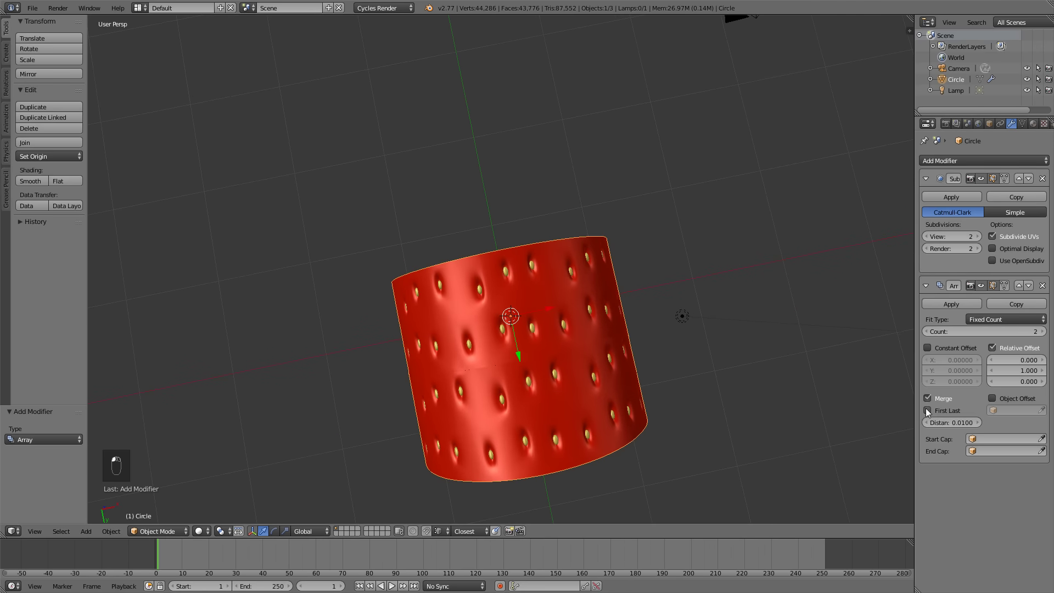
pyautogui.click(927, 410)
pyautogui.scroll(4, 580, 376)
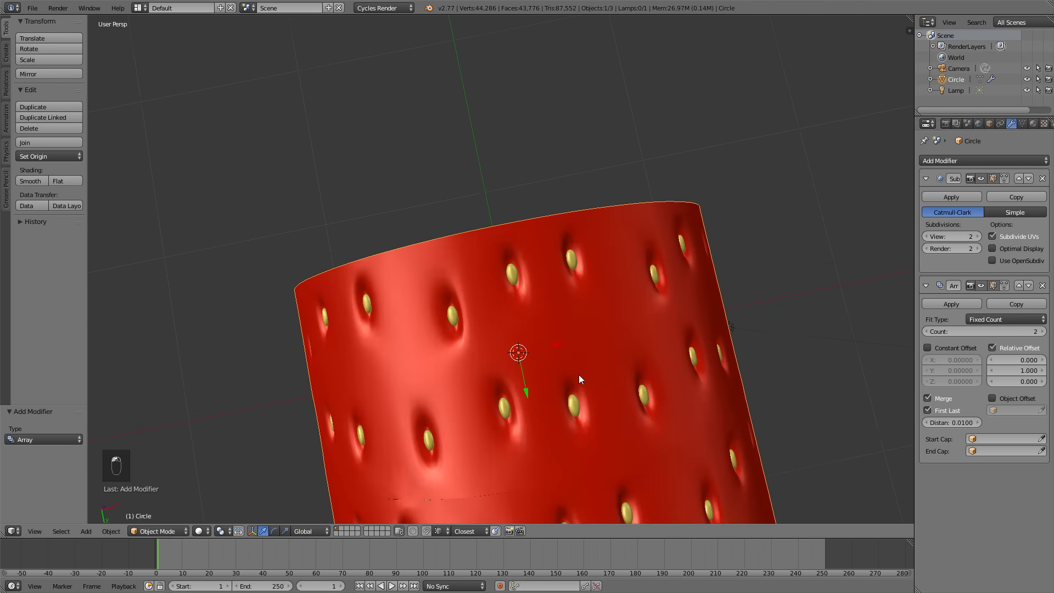
pyautogui.moveTo(598, 327); pyautogui.dragTo(503, 410, button='middle')
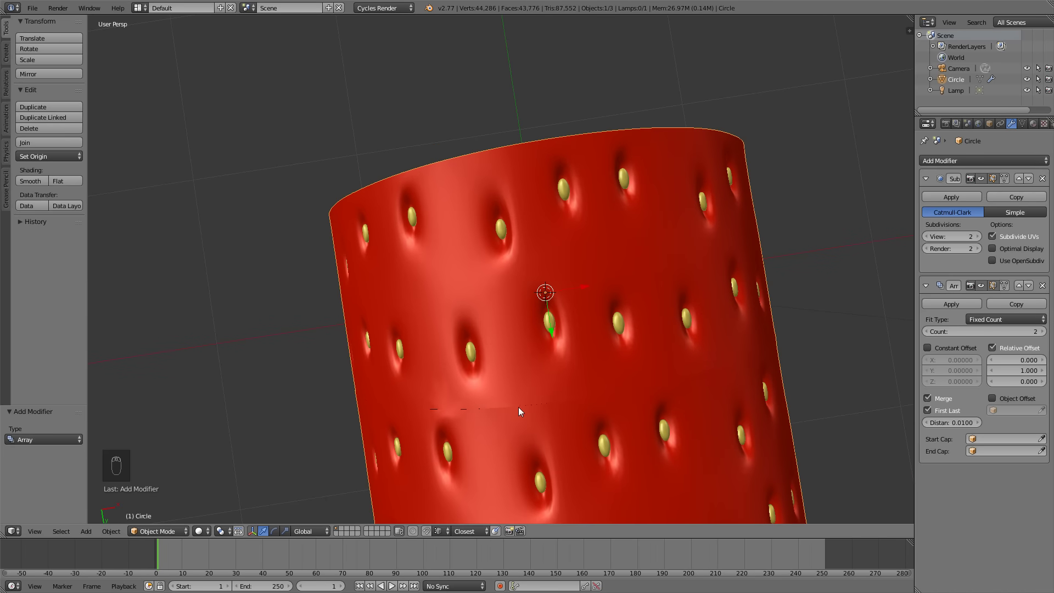
# Raise the Array modifier's merge distance to 0.08 to close the seam between the stacked rings.
pyautogui.click(981, 419)
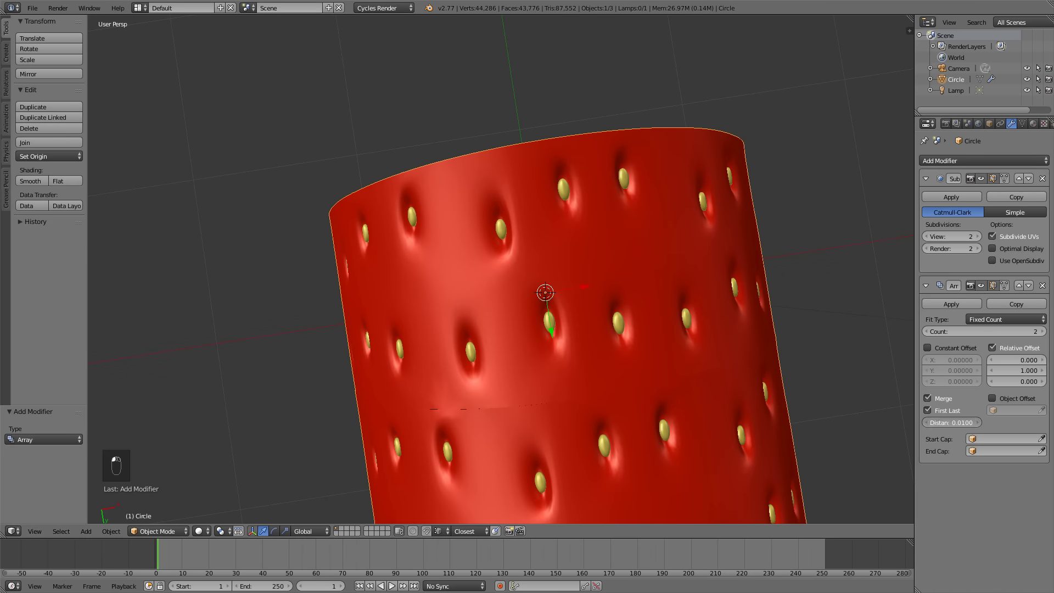
pyautogui.click(980, 420)
pyautogui.click(980, 420)
pyautogui.click(980, 419)
pyautogui.click(980, 420)
pyautogui.click(980, 419)
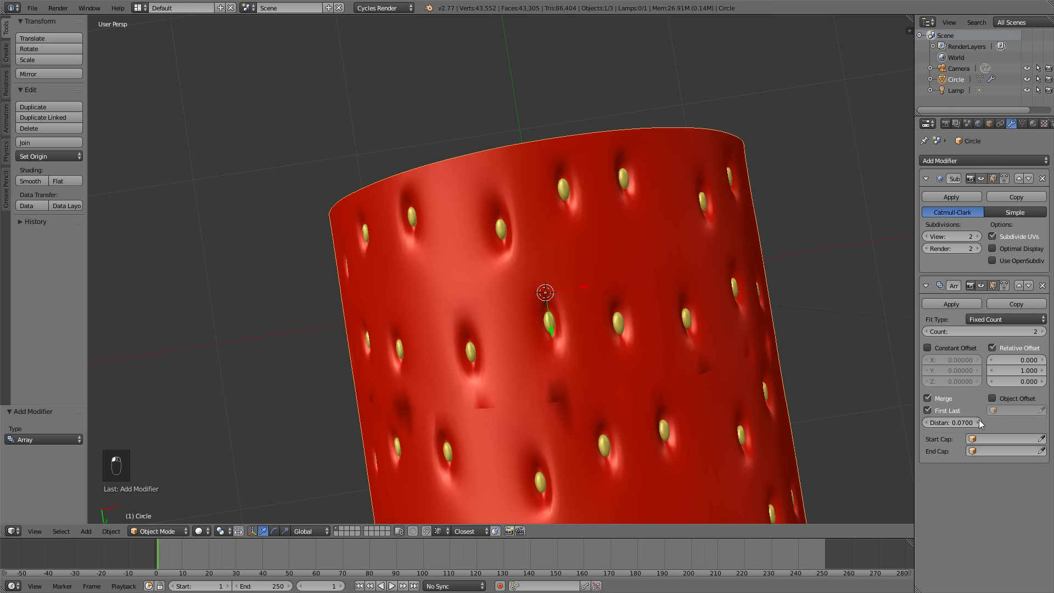
pyautogui.click(980, 420)
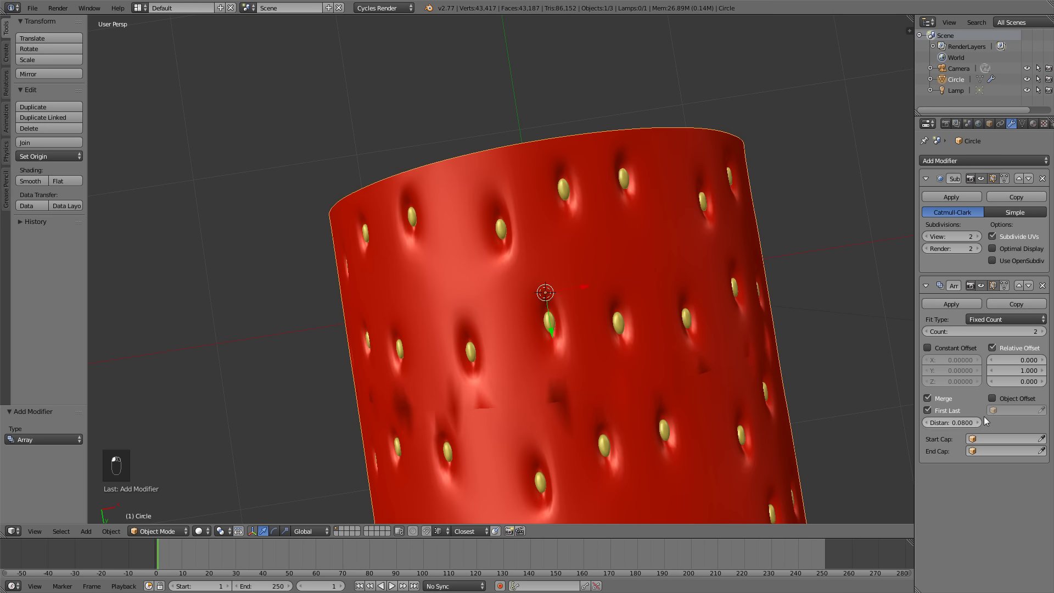
# Try smaller and larger relative Y offsets on the Array modifier and set the offset to 1.09.
pyautogui.click(991, 370)
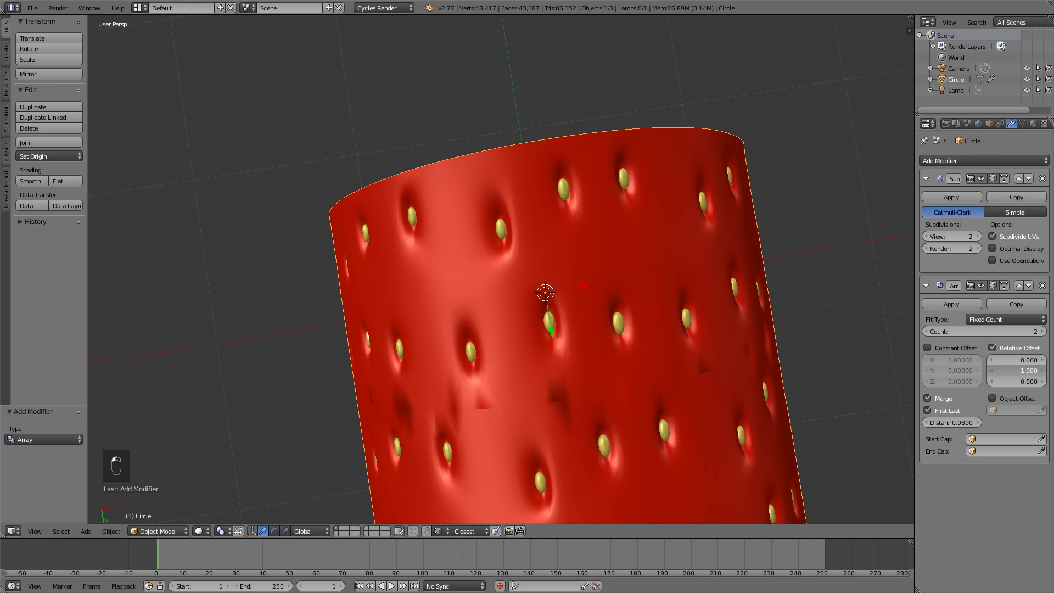
pyautogui.click(991, 371)
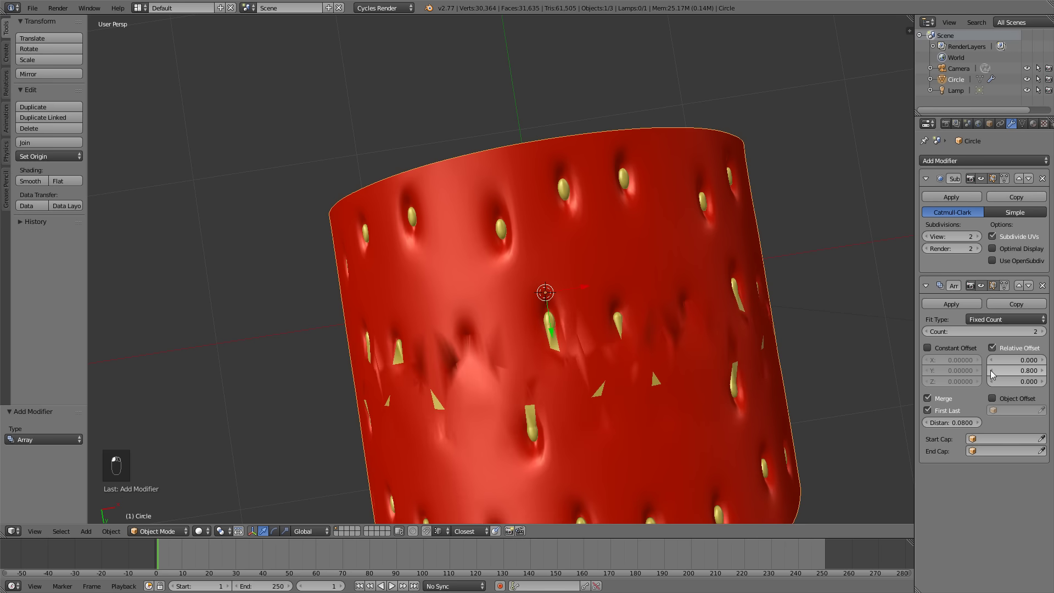
pyautogui.click(1042, 371)
pyautogui.click(1042, 371)
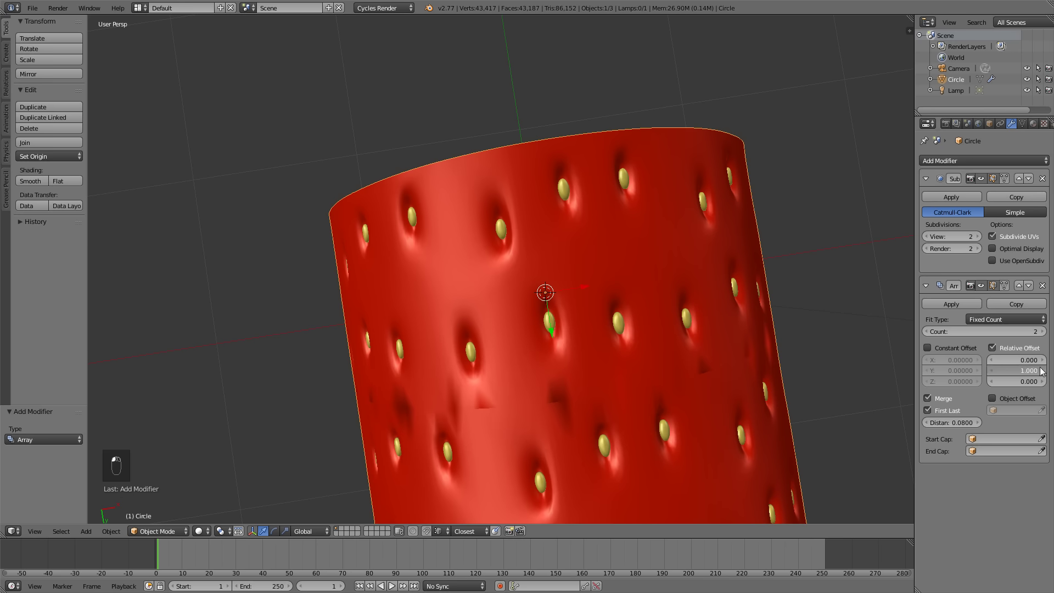
pyautogui.click(1042, 371)
pyautogui.moveTo(1026, 375)
pyautogui.mouseDown()
pyautogui.moveTo(1011, 375)
pyautogui.moveTo(1022, 375)
pyautogui.mouseUp()
# Turn off the Subdivision Surface modifier's viewport display and move the Array modifier above it in the stack.
pyautogui.click(981, 179)
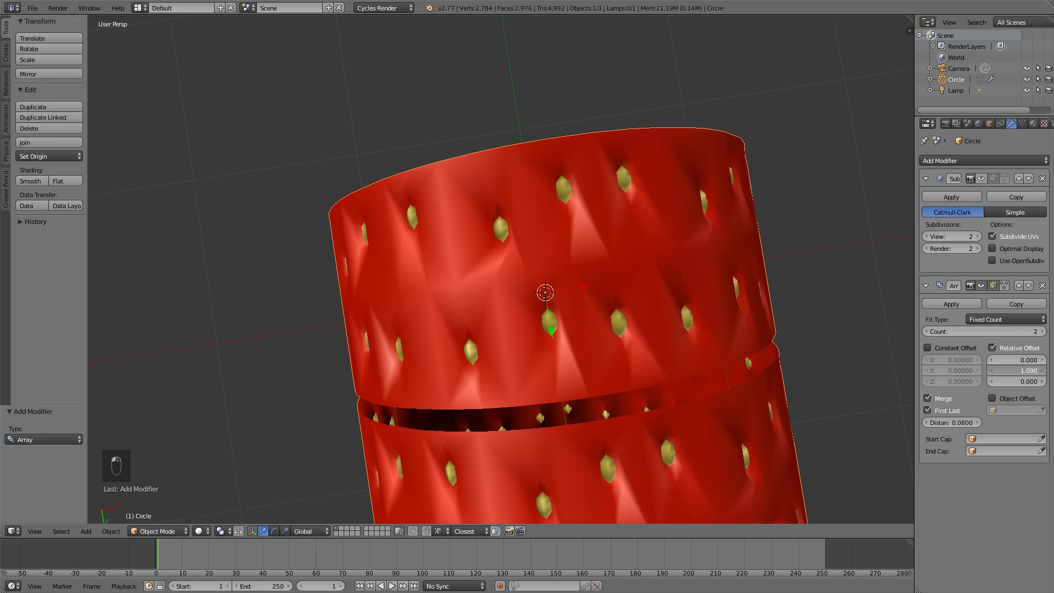
pyautogui.moveTo(1017, 370); pyautogui.dragTo(1017, 370)
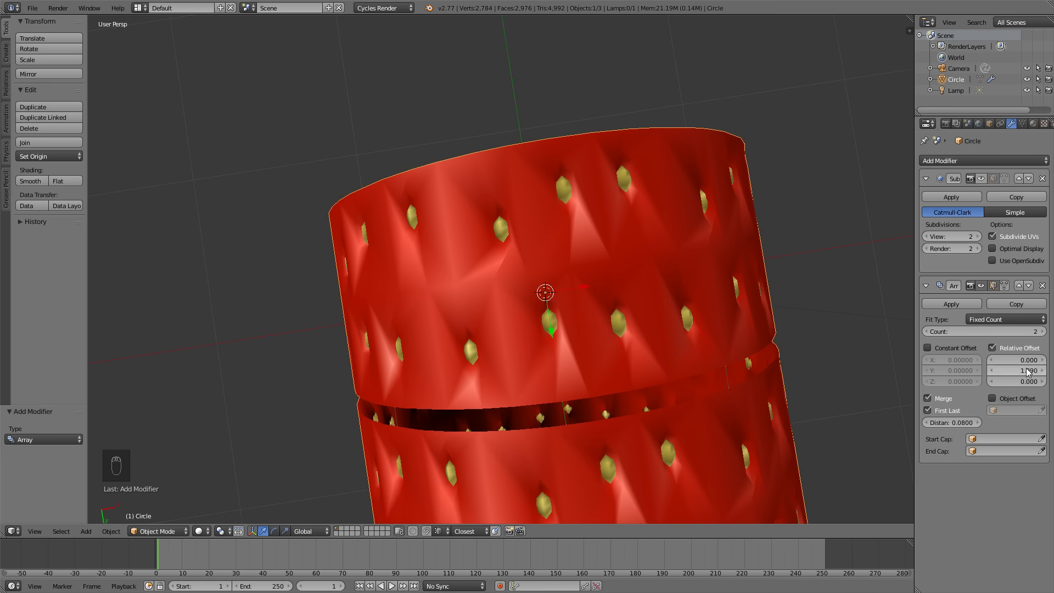
pyautogui.click(1019, 285)
pyautogui.moveTo(1026, 261)
pyautogui.mouseDown()
pyautogui.moveTo(1011, 264)
pyautogui.moveTo(1028, 264)
pyautogui.mouseUp()
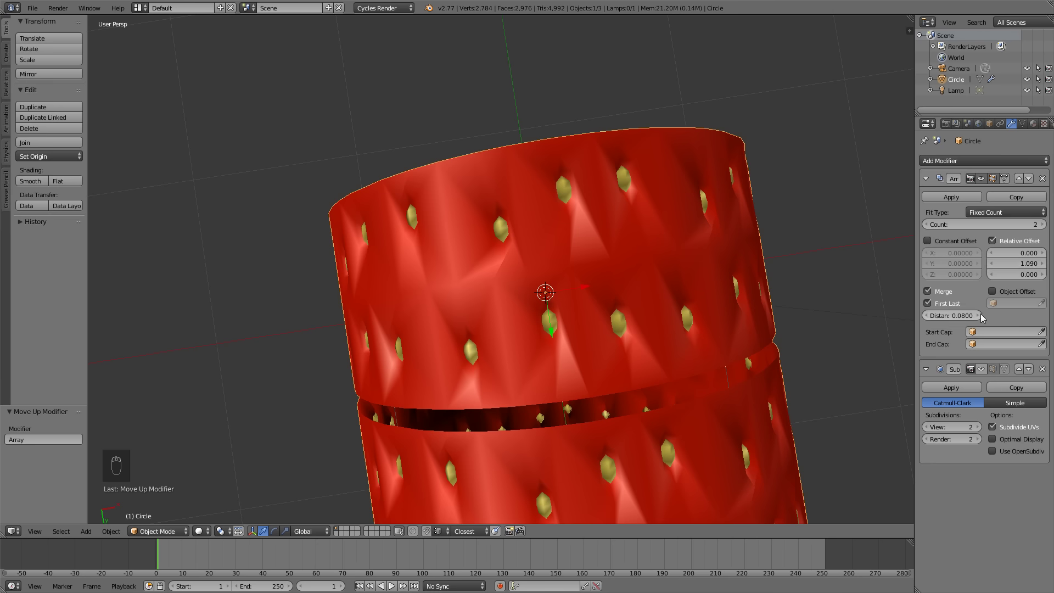
# Set the Array modifier's merge distance to 0.11 and turn the subdivision's viewport display back on.
pyautogui.click(979, 316)
pyautogui.click(981, 316)
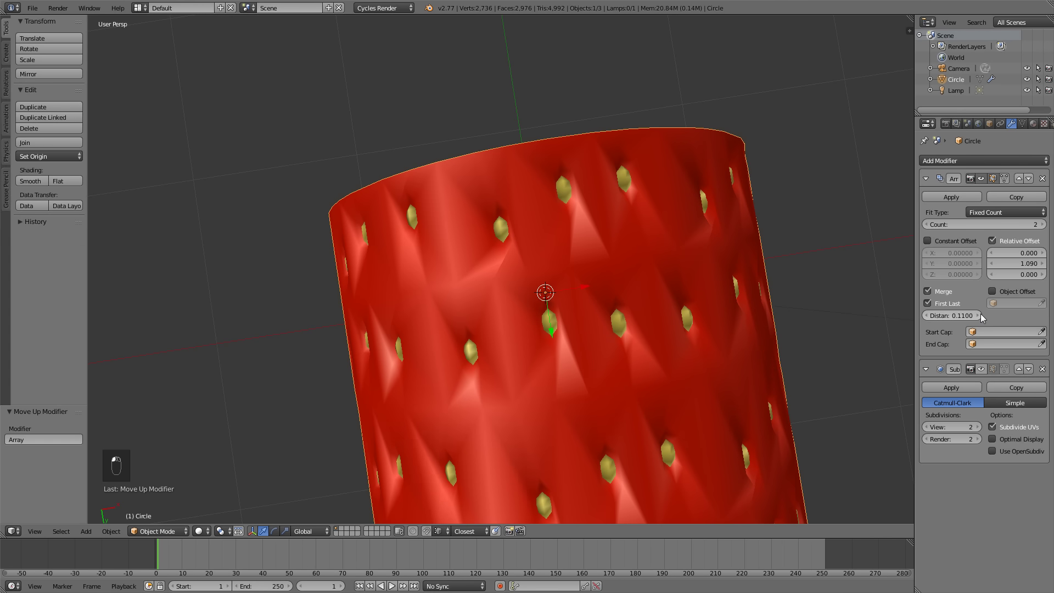
pyautogui.click(982, 369)
pyautogui.scroll(-5, 640, 367)
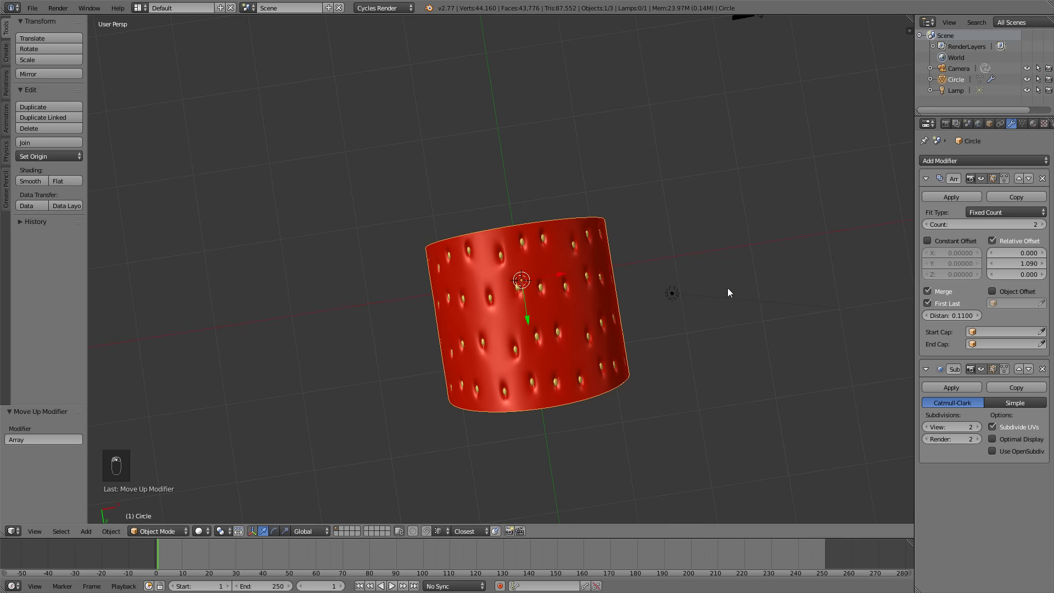
# Set the Array modifier's count to 4 and view the whole stacked body from the top.
pyautogui.click(1043, 224)
pyautogui.click(1043, 225)
pyautogui.scroll(-2, 609, 354)
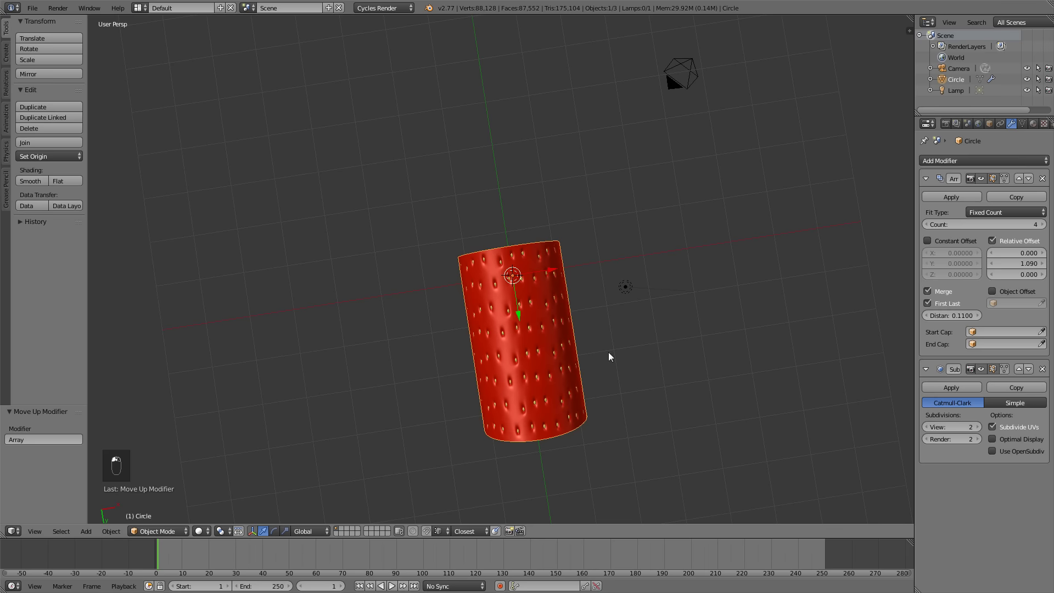
pyautogui.scroll(-1, 587, 300)
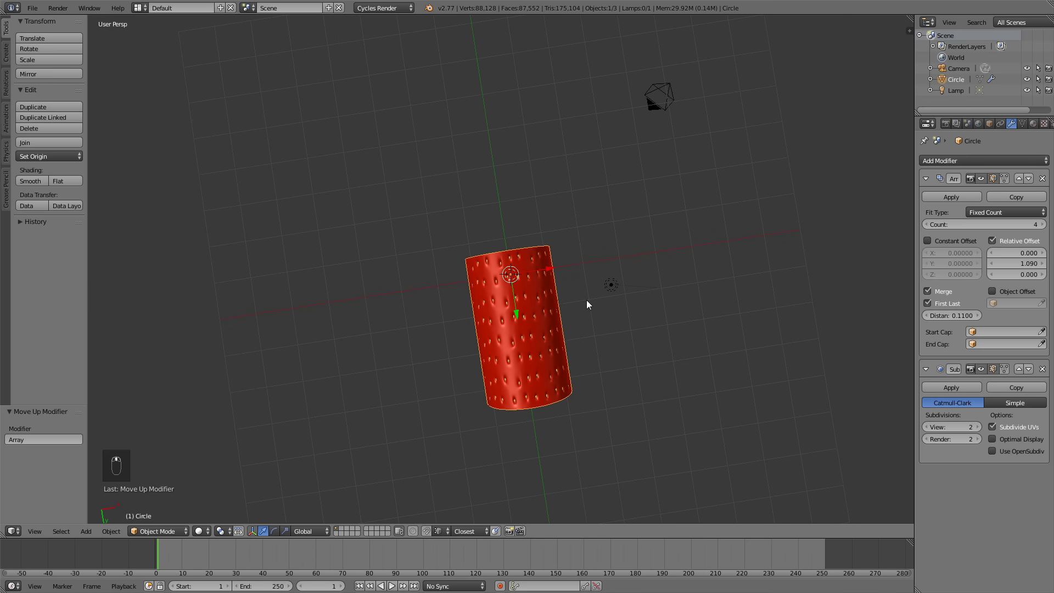
pyautogui.press('KP_7')
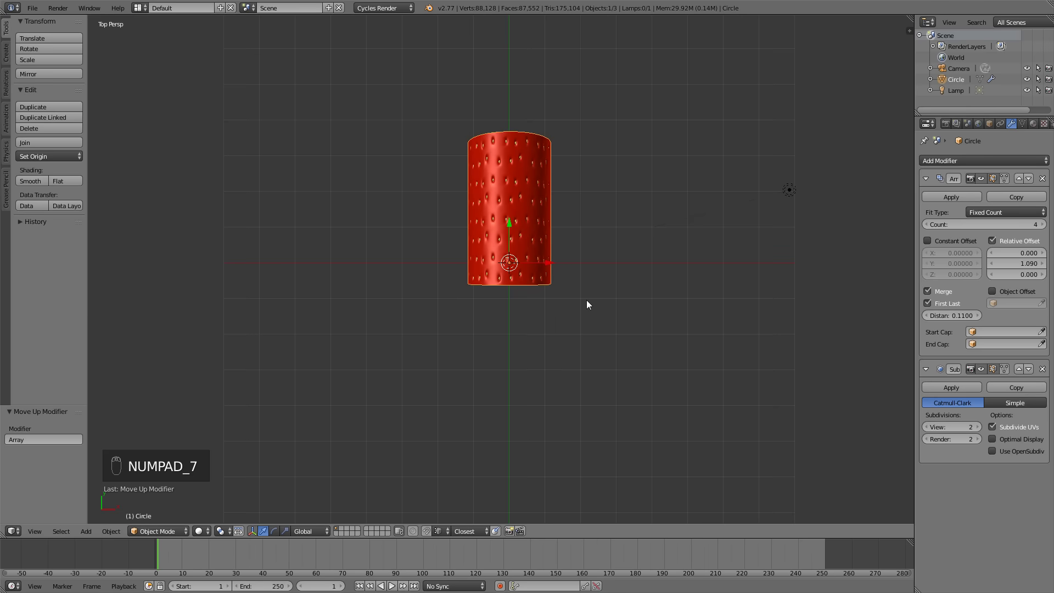
pyautogui.scroll(4, 597, 212)
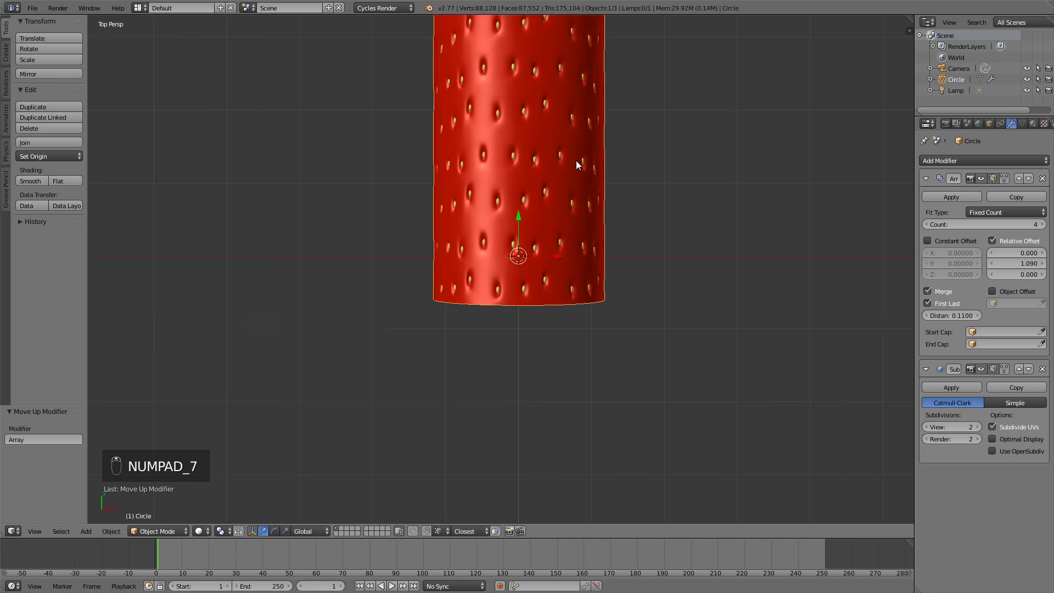
pyautogui.keyDown('shift'); pyautogui.moveTo(579, 162); pyautogui.dragTo(582, 287, button='middle'); pyautogui.keyUp('shift')
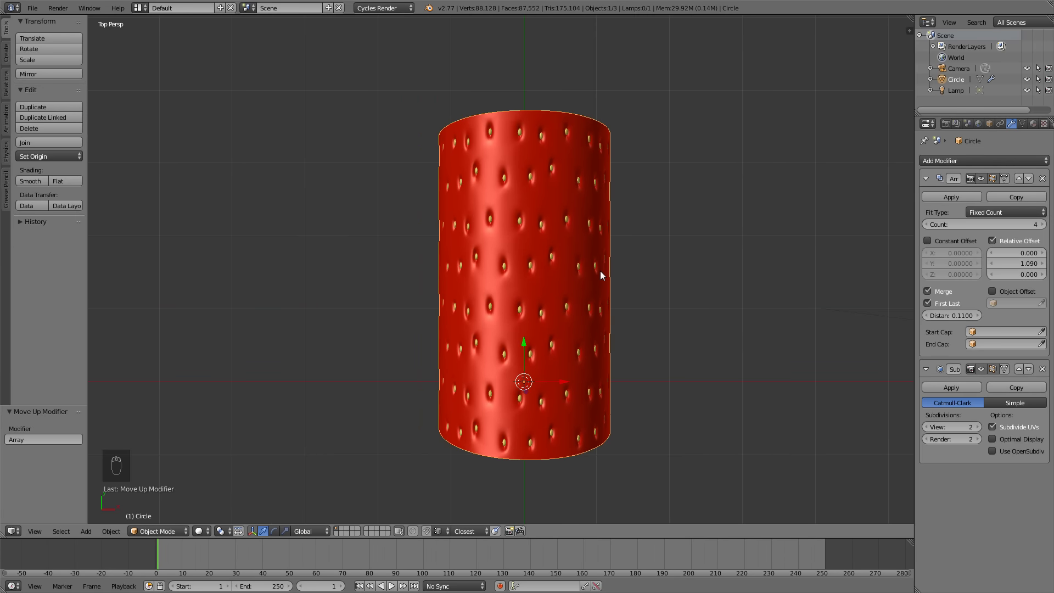
pyautogui.scroll(-1, 600, 272)
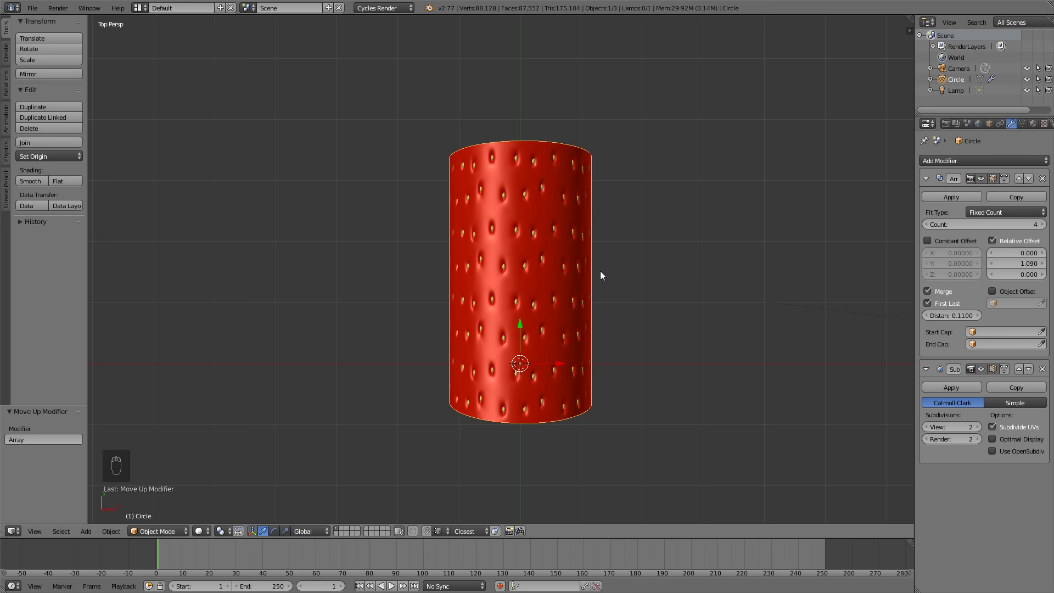
# Add a lattice object at the 3D cursor and scale it up by about 3.95.
pyautogui.hotkey('shift', 'a')
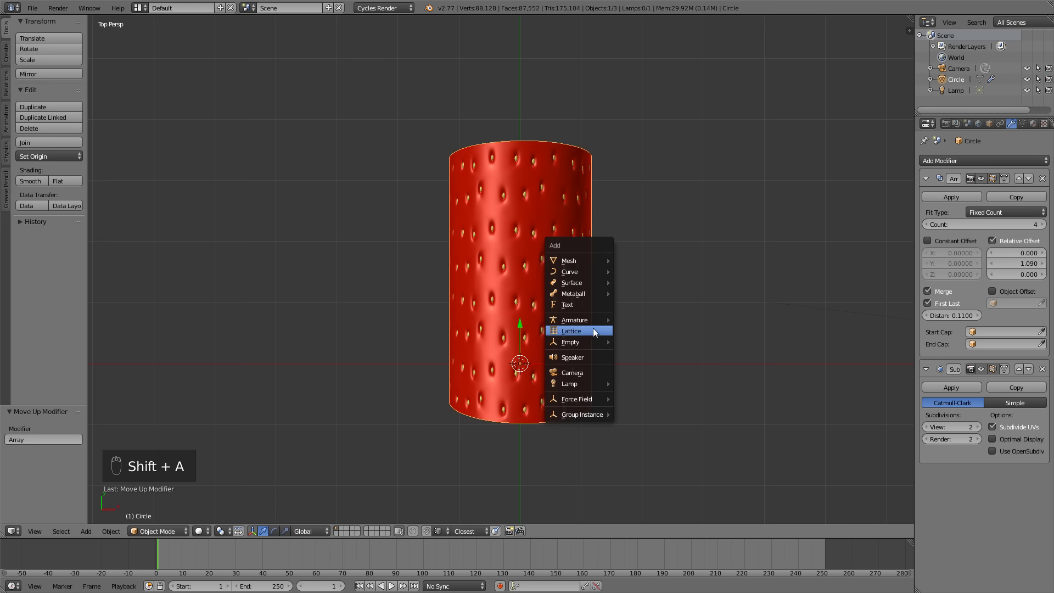
pyautogui.click(571, 331)
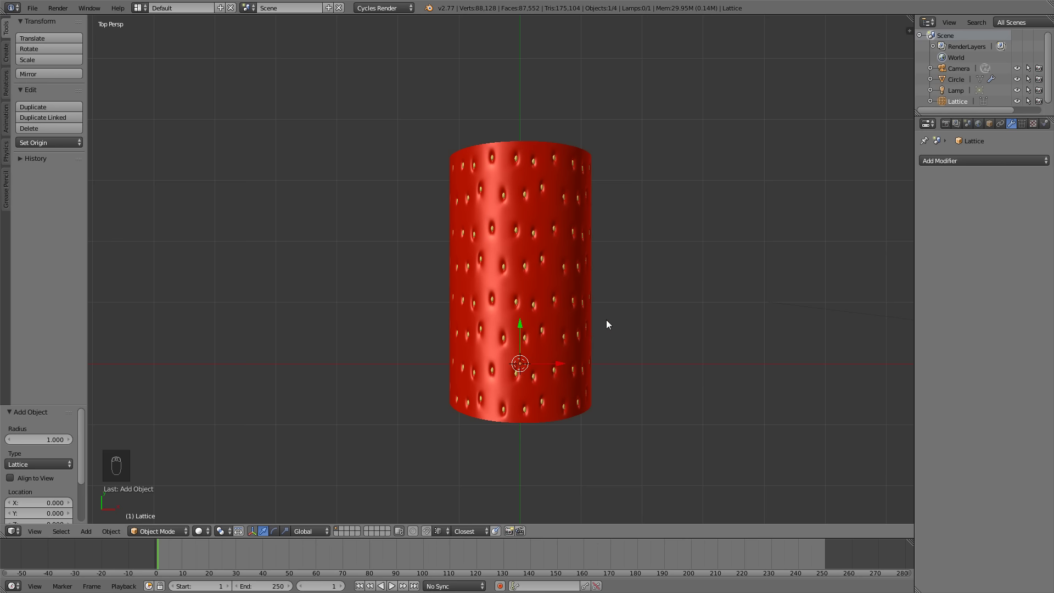
pyautogui.press('s')
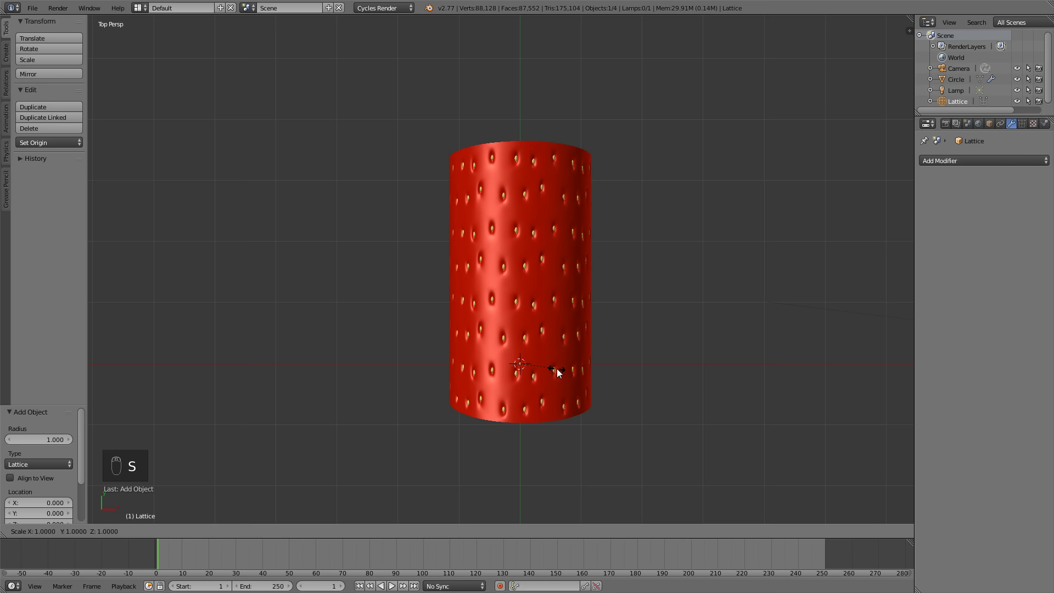
pyautogui.click(661, 322)
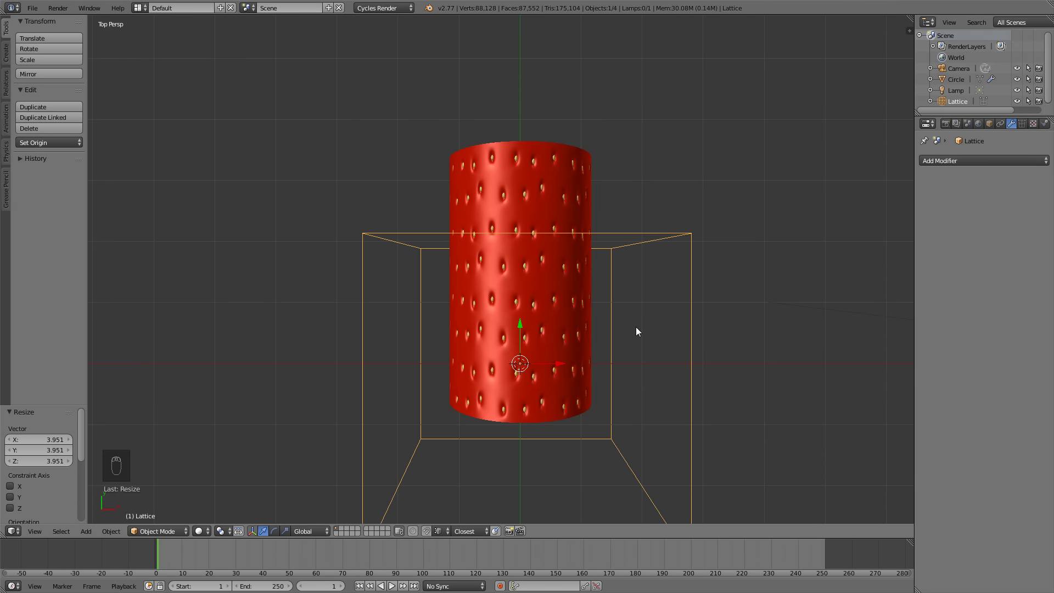
# In orthographic view, move the lattice about 1.34 along Y and scale it by about 1.05 so it encloses the body.
pyautogui.press('KP_7')
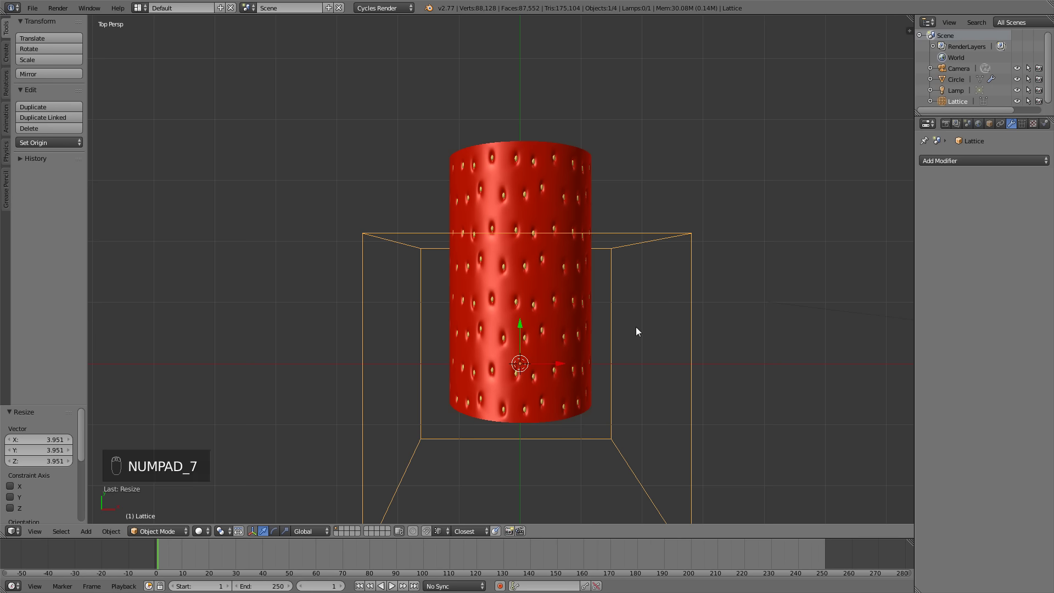
pyautogui.press('KP_5')
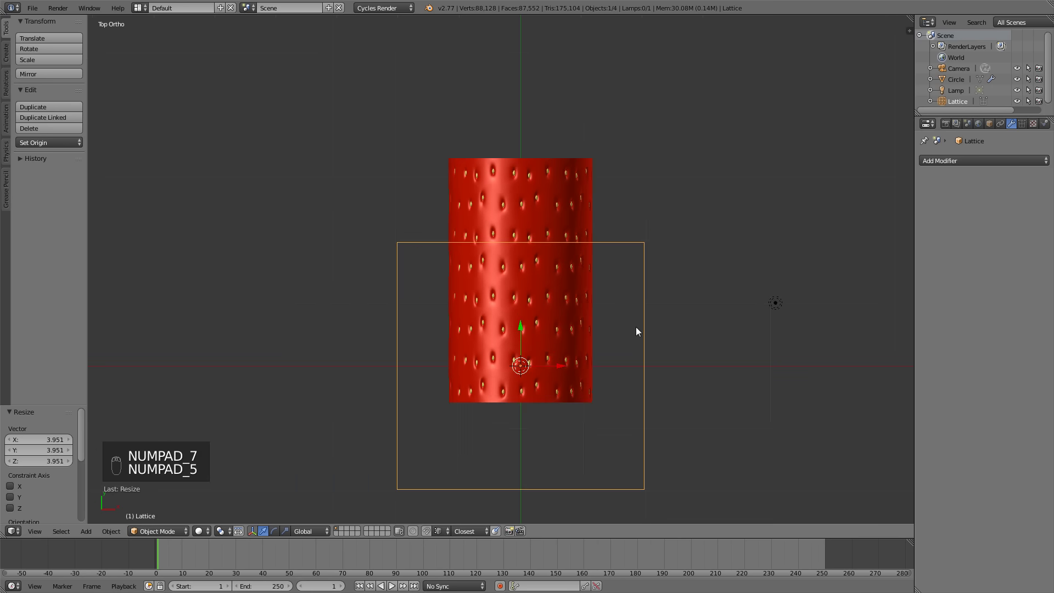
pyautogui.press('g')
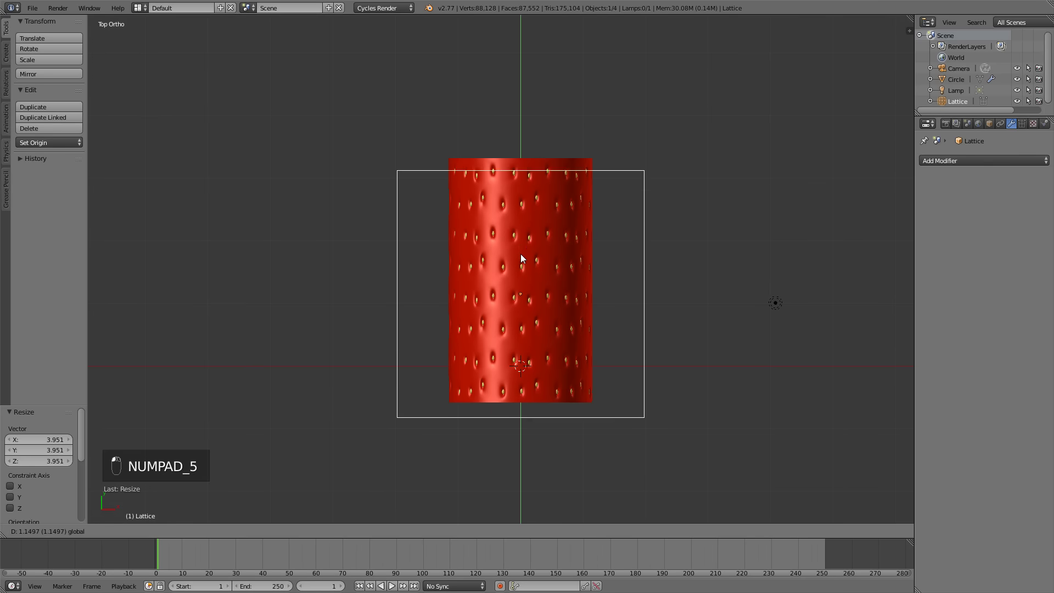
pyautogui.click(521, 253)
pyautogui.press('s')
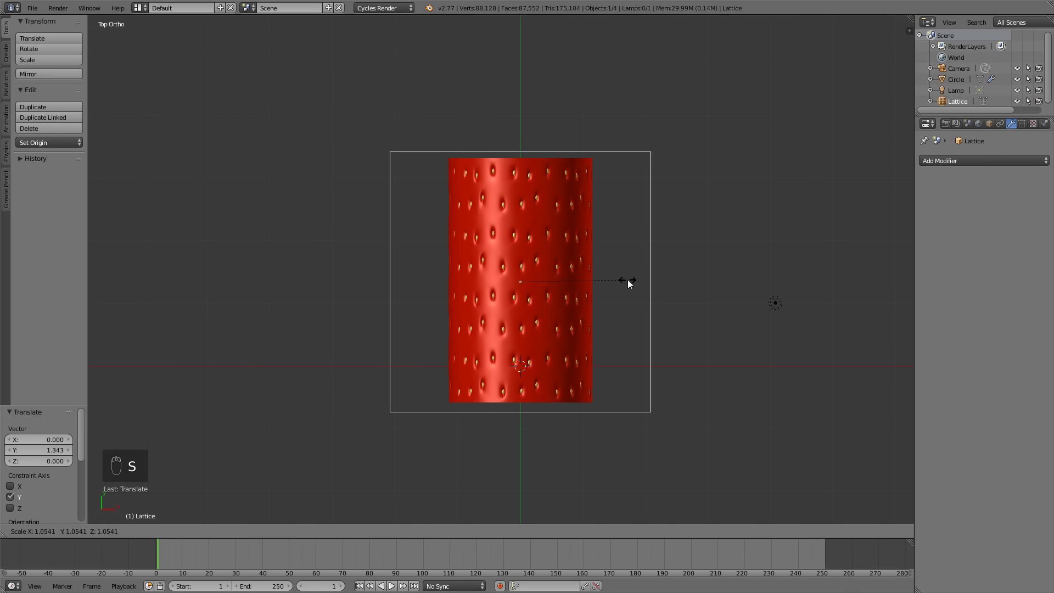
pyautogui.click(628, 284)
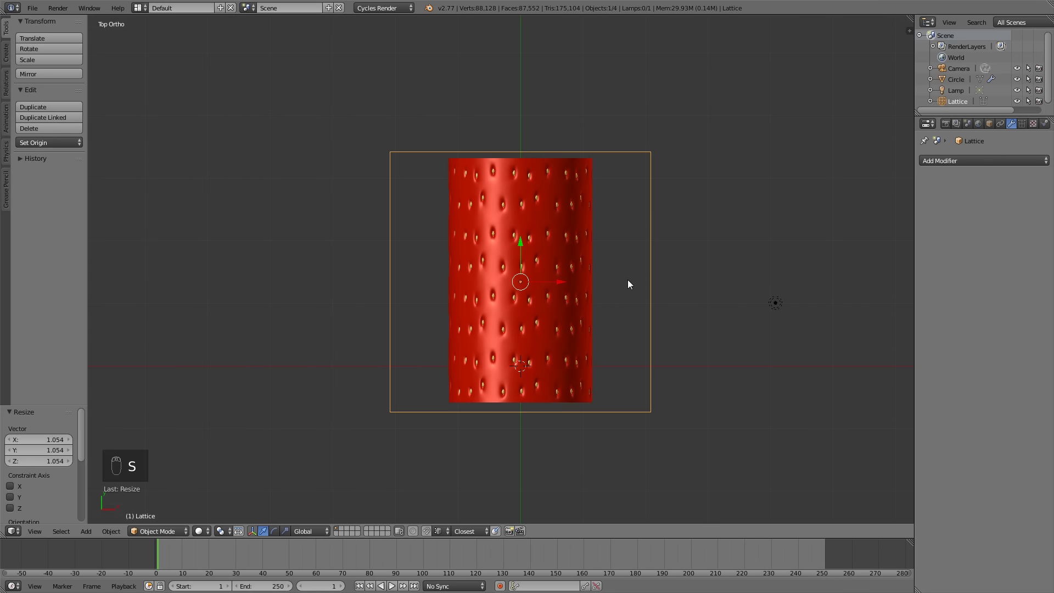
pyautogui.press('KP_3')
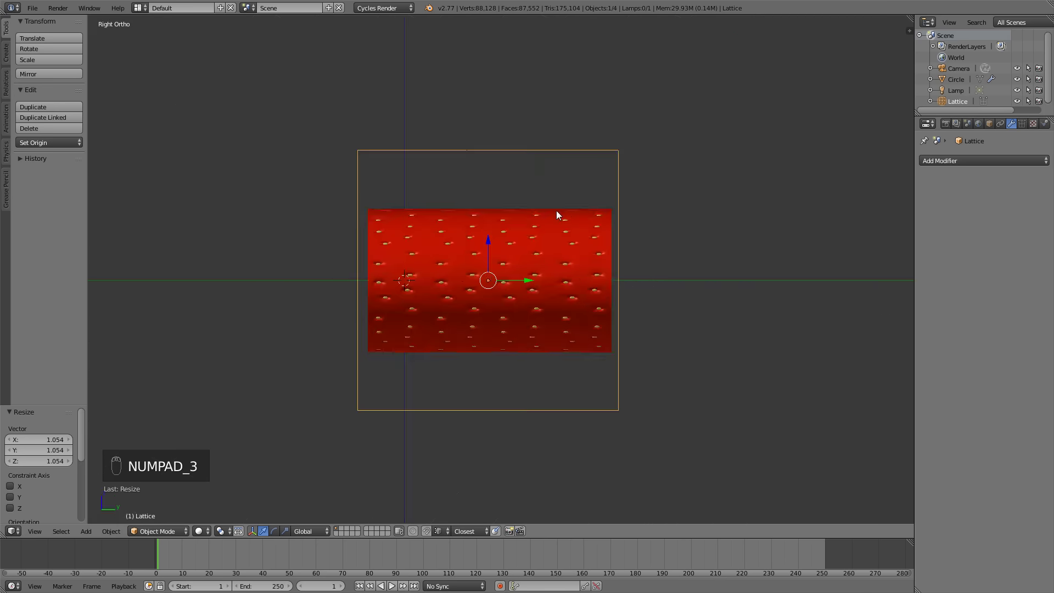
pyautogui.press('KP_7')
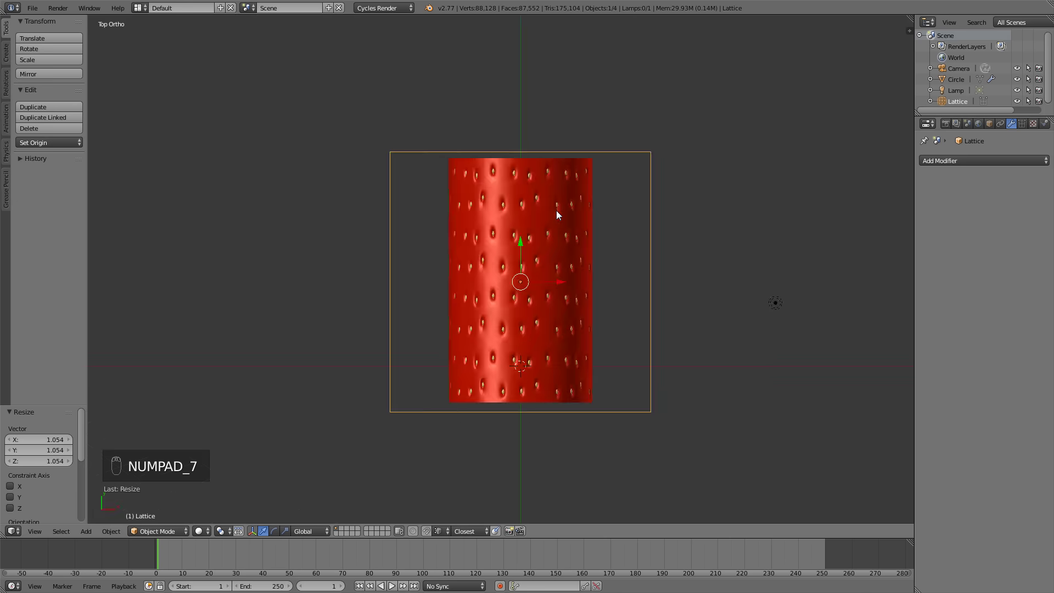
# Lower the body's viewport subdivision level to 1 and add a Lattice modifier that uses the Lattice object.
pyautogui.rightClick(554, 258)
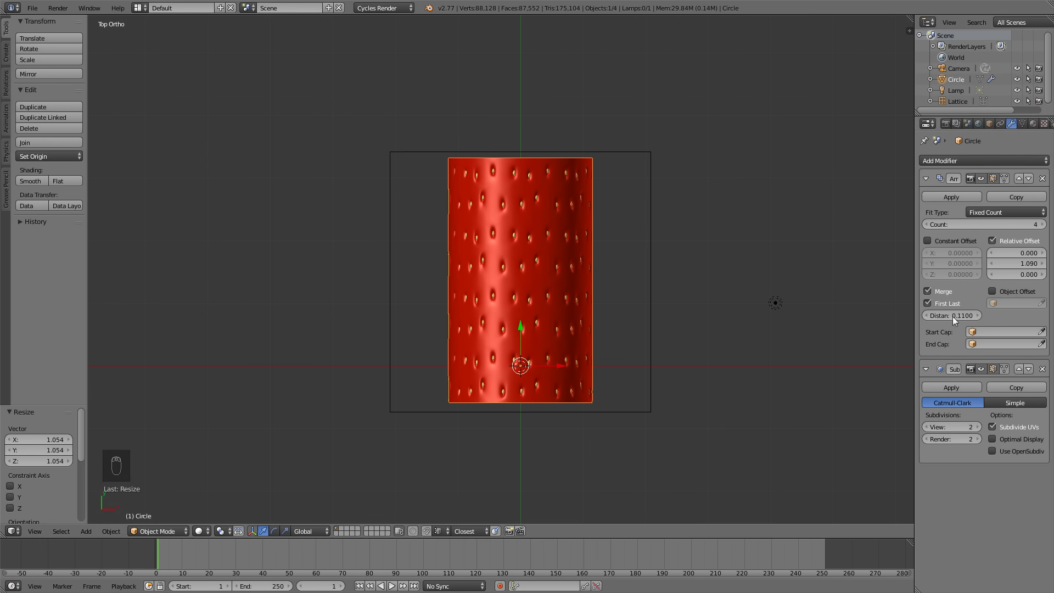
pyautogui.click(927, 427)
pyautogui.click(971, 157)
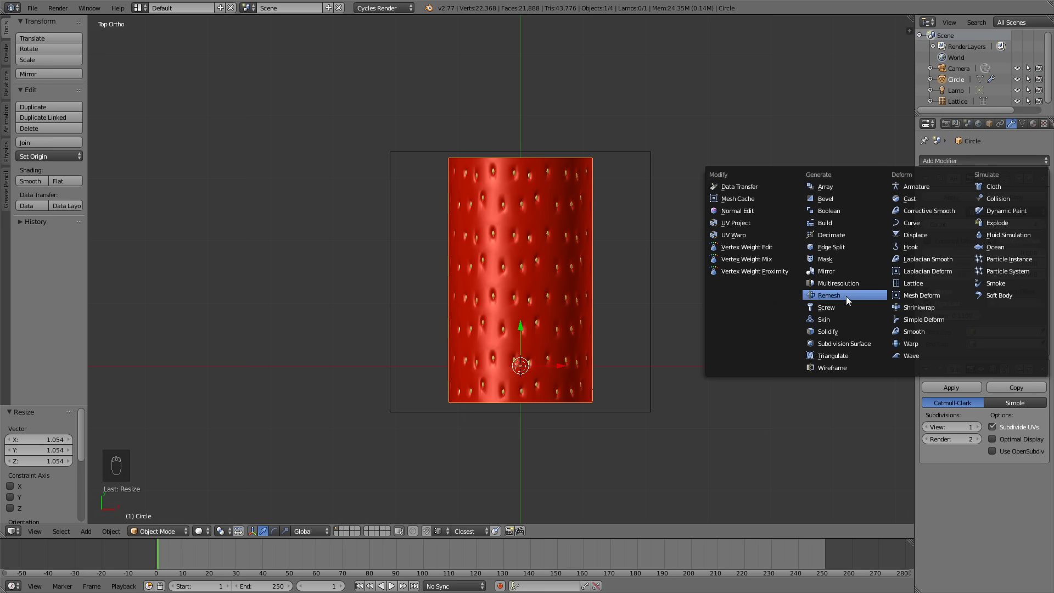
pyautogui.click(912, 282)
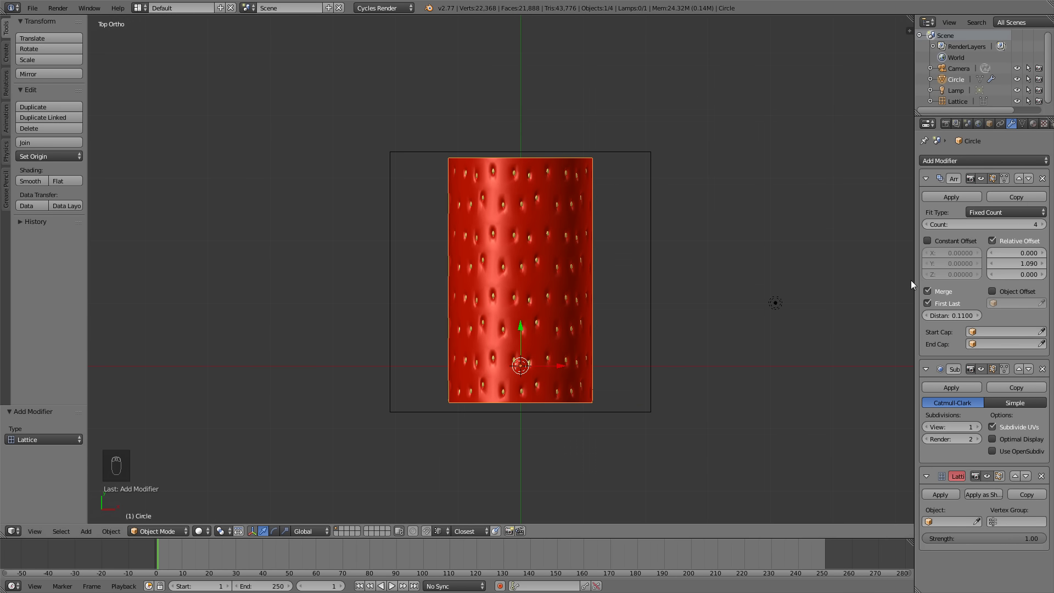
pyautogui.click(945, 518)
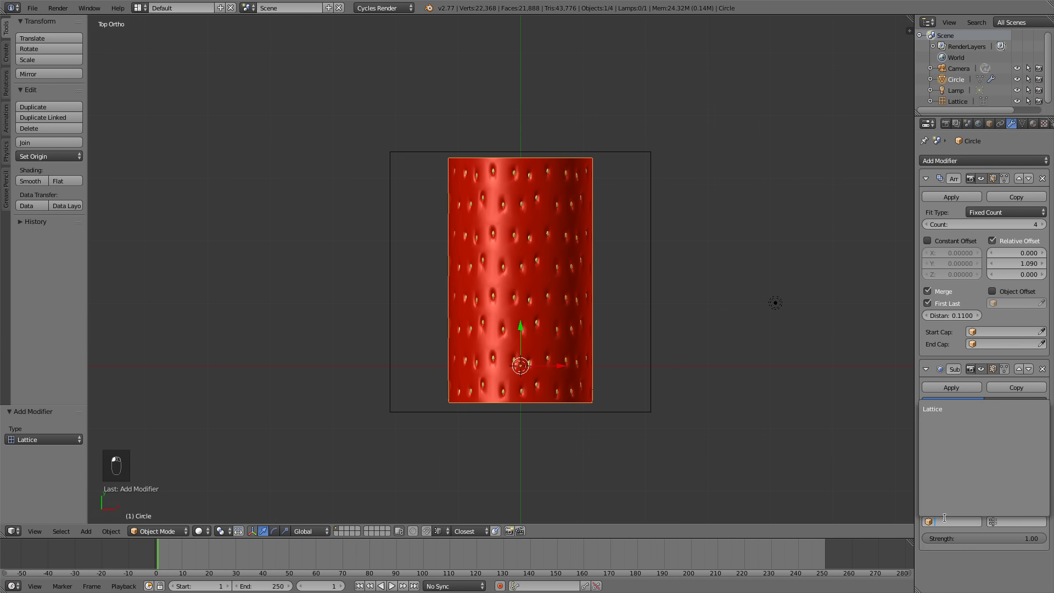
pyautogui.click(935, 410)
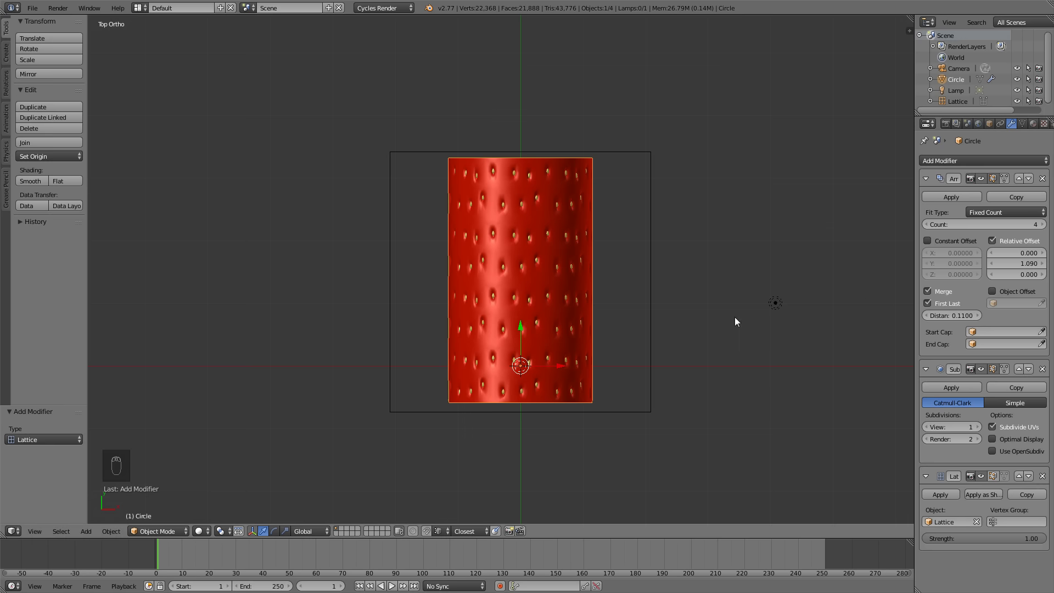
# Select the lattice, set its V resolution to 7 and enter Edit Mode on it.
pyautogui.rightClick(651, 305)
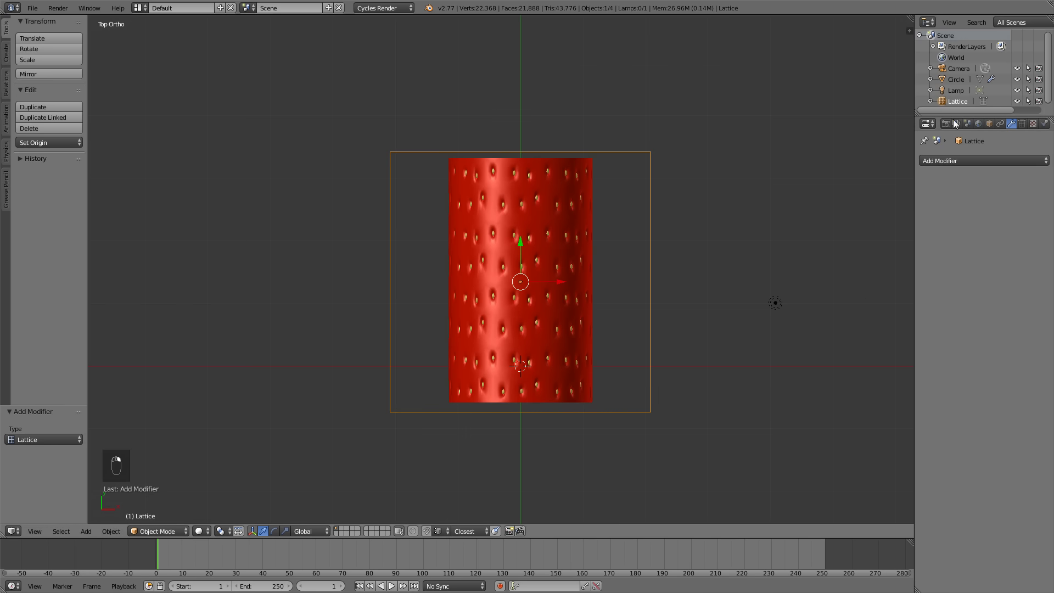
pyautogui.click(1022, 124)
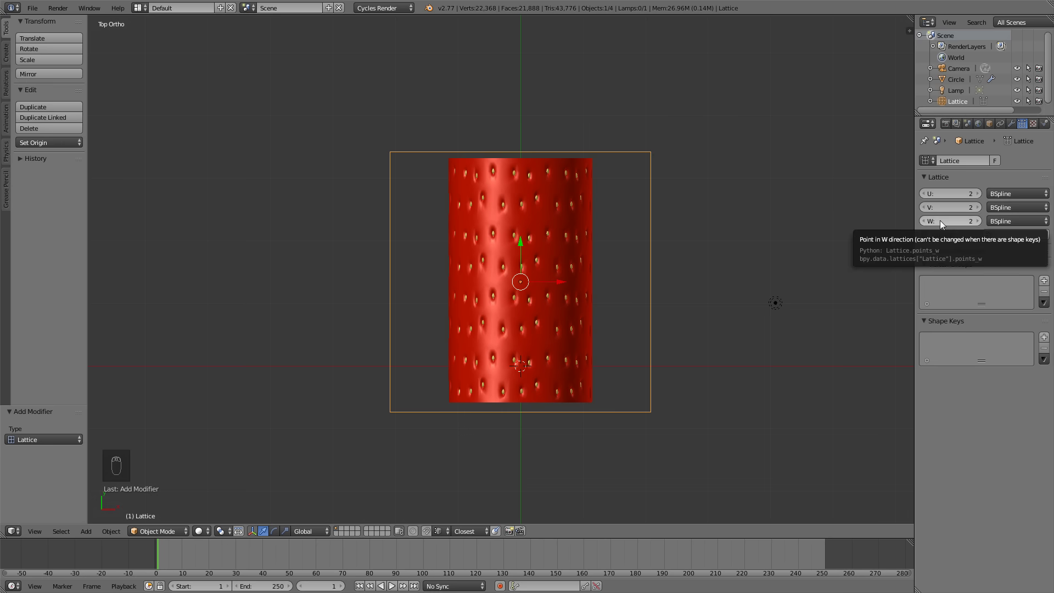
pyautogui.click(980, 206)
pyautogui.click(979, 206)
pyautogui.click(979, 207)
pyautogui.click(979, 207)
pyautogui.click(979, 207)
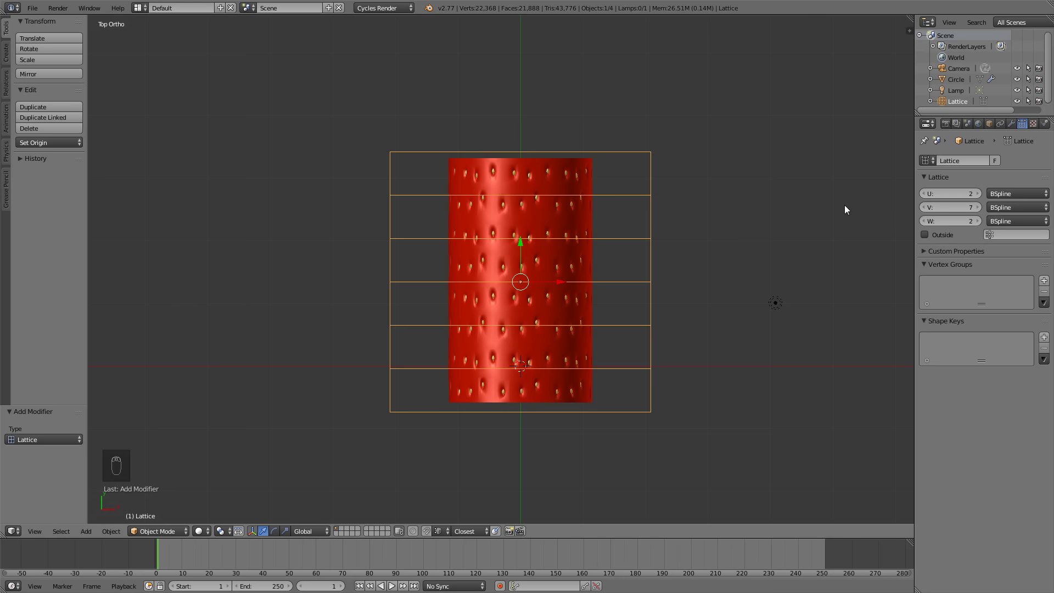
pyautogui.press('Tab')
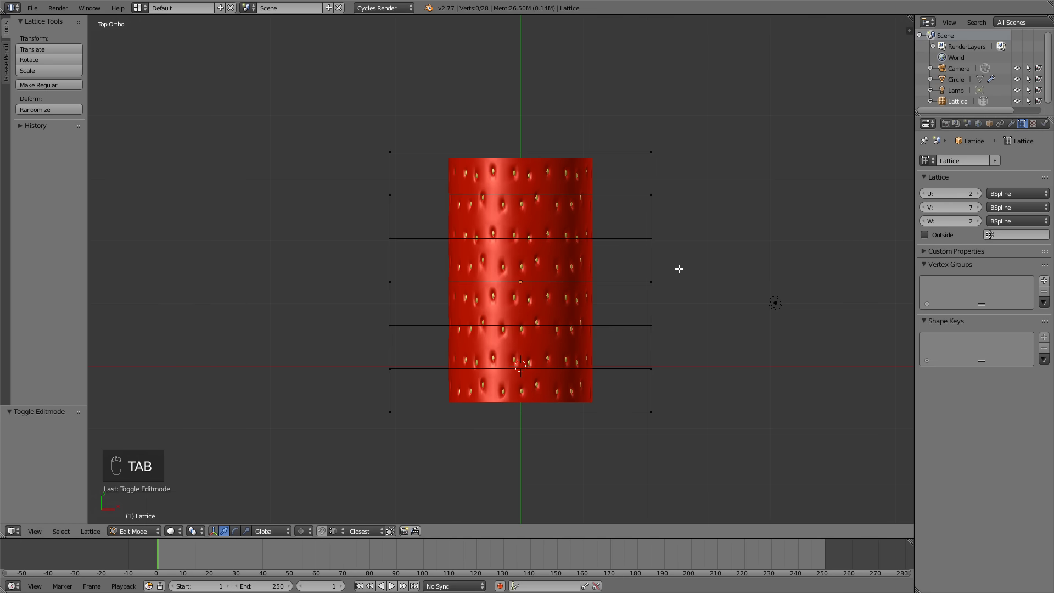
pyautogui.press('a')
pyautogui.press('a')
pyautogui.press('a')
pyautogui.rightClick(652, 282)
pyautogui.press('g')
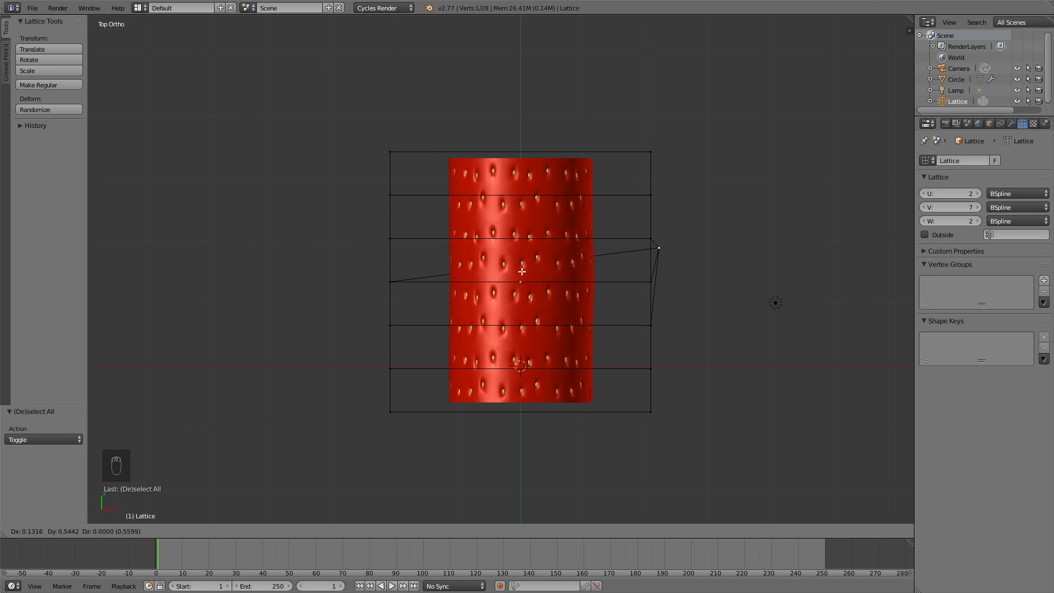
pyautogui.rightClick(566, 263)
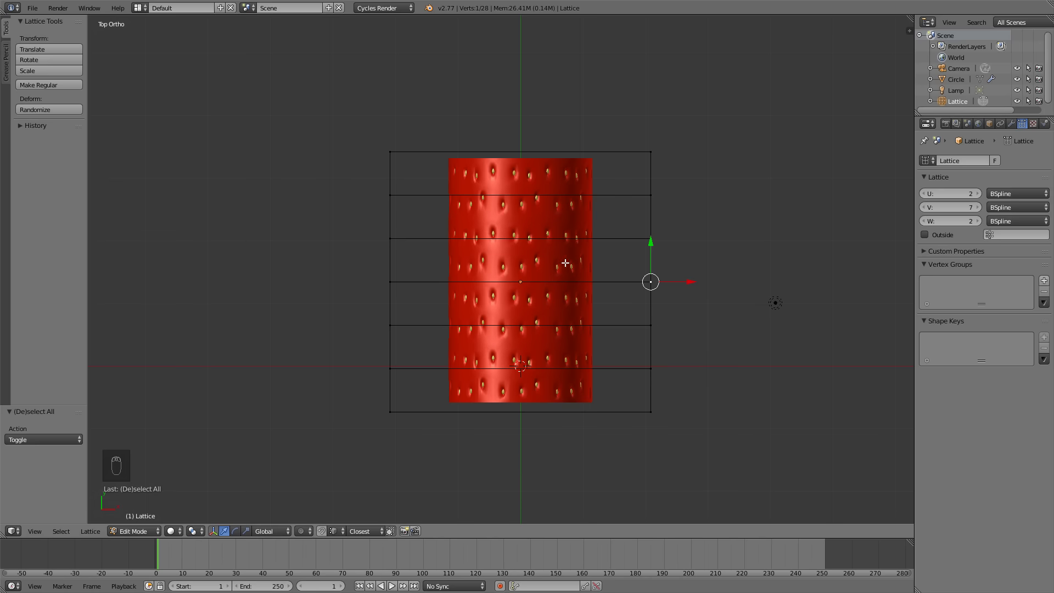
pyautogui.press('a')
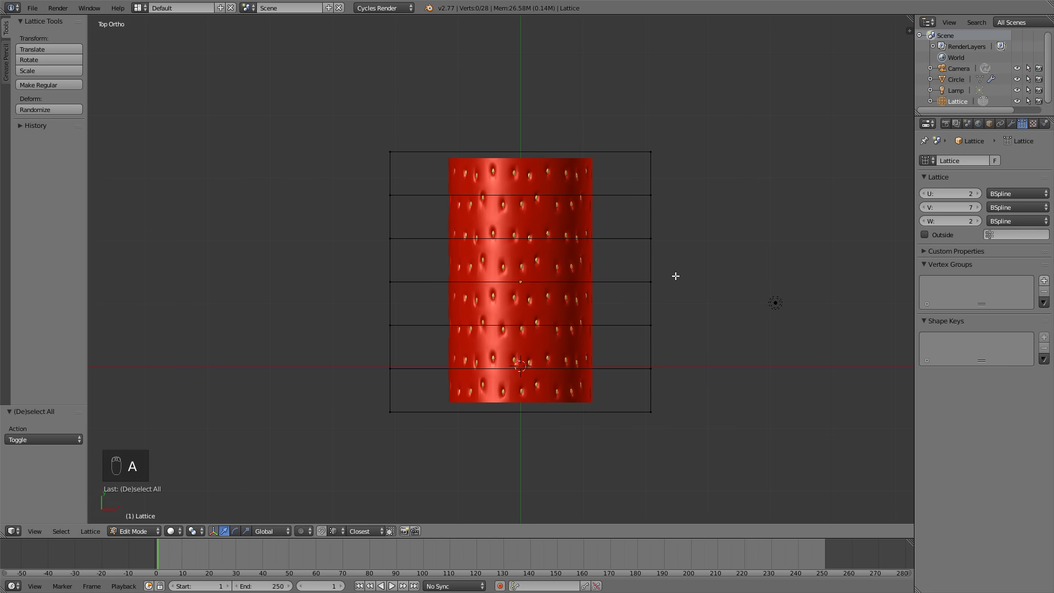
# Box-select all four control points of the lattice's middle row through the mesh, ending in shaded top view.
pyautogui.press('z')
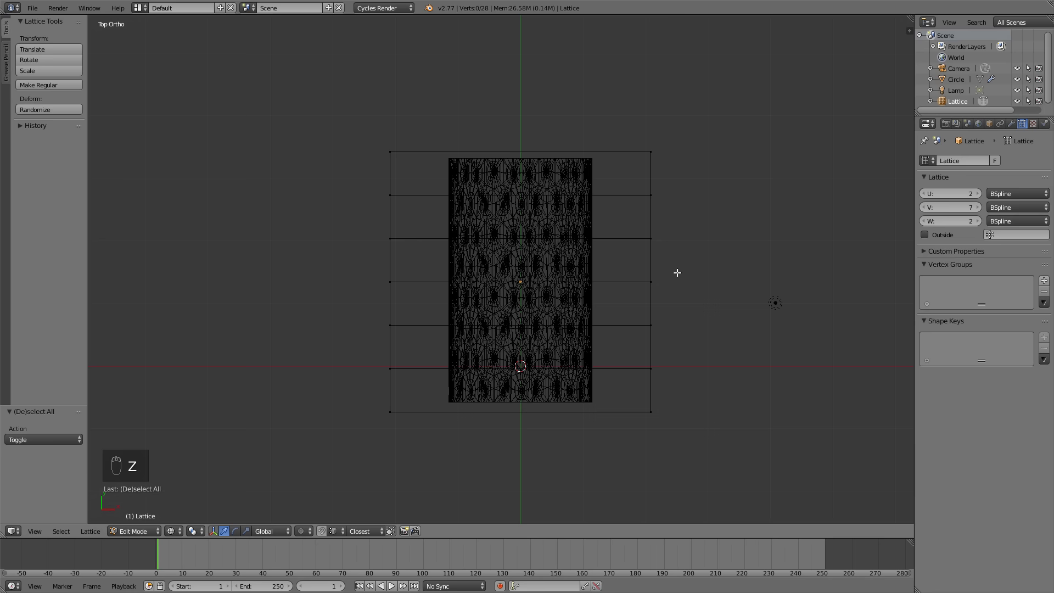
pyautogui.press('b')
pyautogui.moveTo(676, 262)
pyautogui.mouseDown()
pyautogui.moveTo(549, 288)
pyautogui.moveTo(337, 297)
pyautogui.mouseUp()
pyautogui.press('z')
pyautogui.moveTo(541, 265); pyautogui.dragTo(548, 283, button='middle')
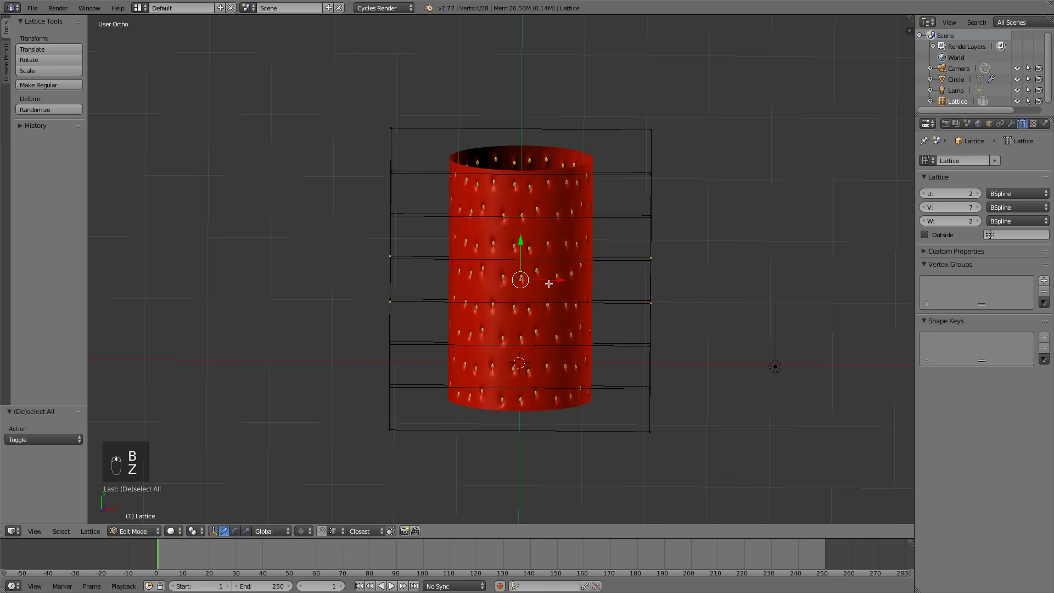
pyautogui.press('g')
pyautogui.rightClick(537, 283)
pyautogui.press('KP_1')
pyautogui.press('KP_7')
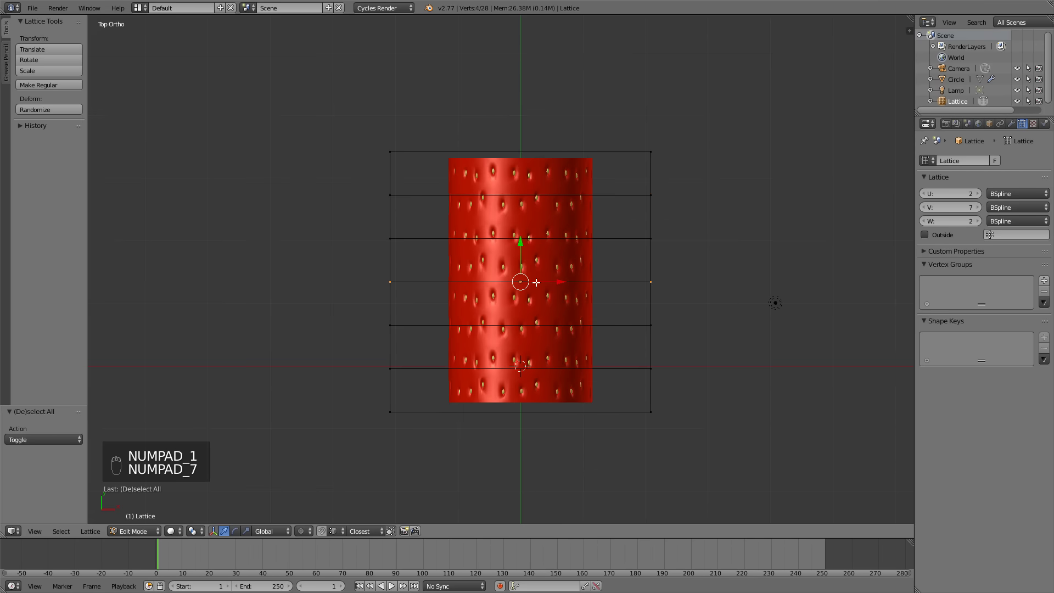
# Enable proportional editing and scale the middle lattice row by about 1.5 with a proportional size of 1.46 to bulge the body.
pyautogui.click(307, 532)
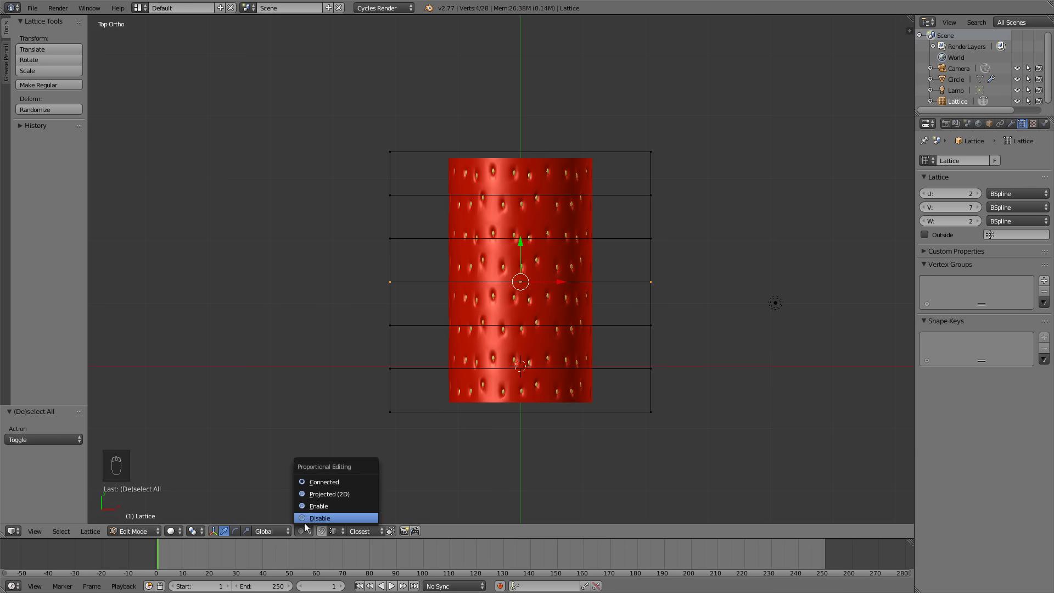
pyautogui.click(311, 503)
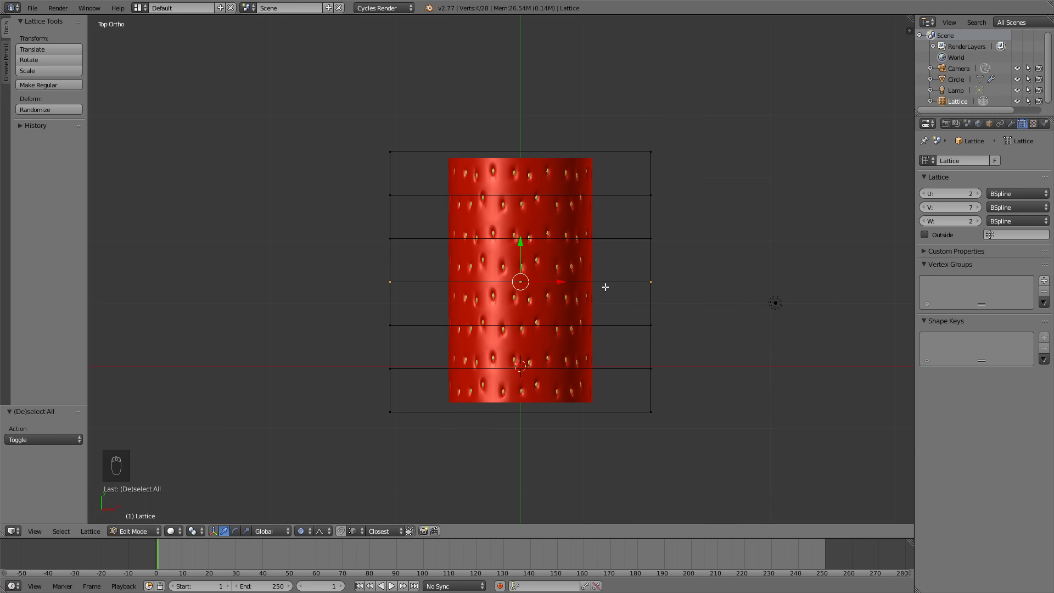
pyautogui.press('s')
pyautogui.scroll(-4, 605, 287)
pyautogui.scroll(2, 606, 286)
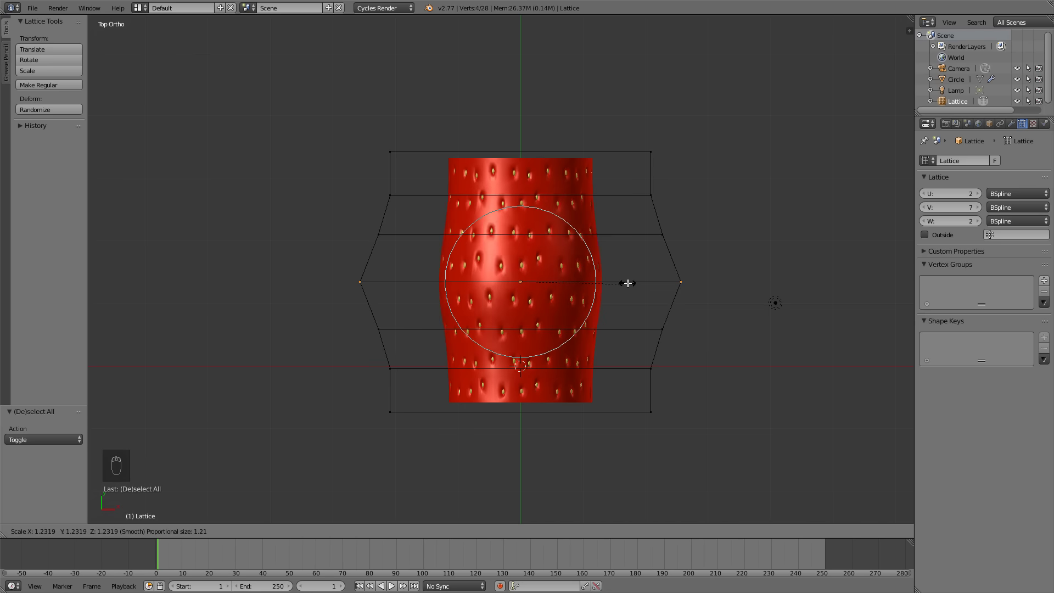
pyautogui.scroll(-5, 643, 280)
pyautogui.scroll(8, 643, 280)
pyautogui.scroll(-7, 642, 280)
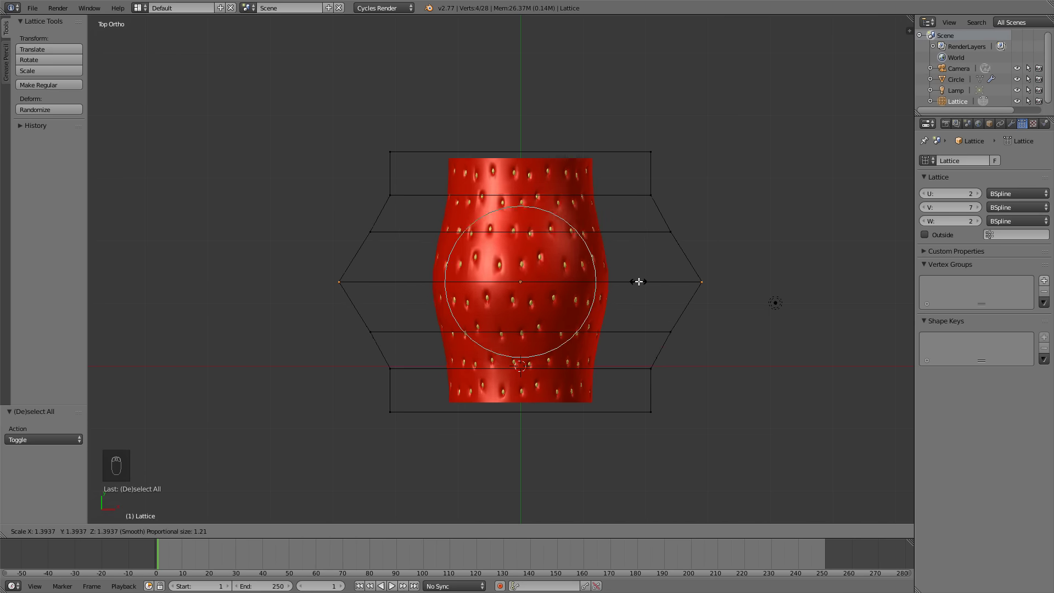
pyautogui.scroll(-5, 639, 281)
pyautogui.scroll(5, 639, 281)
pyautogui.scroll(-2, 640, 281)
pyautogui.scroll(2, 639, 282)
pyautogui.scroll(2, 637, 281)
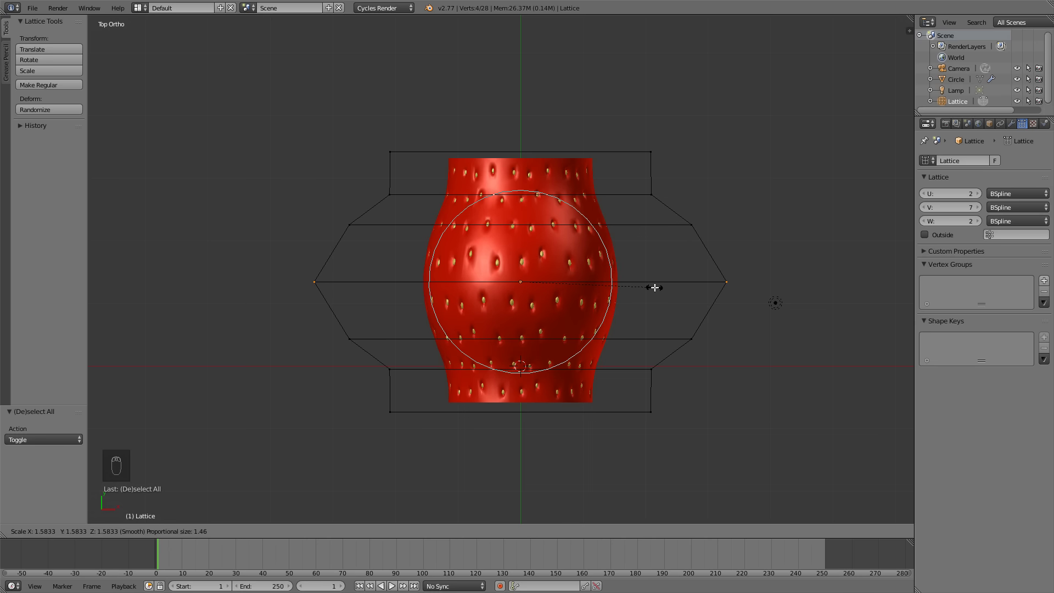
pyautogui.click(650, 287)
# Select the lowest lattice row's four points and scale them to about 0.3 with a proportional size of 0.62, tapering the tip.
pyautogui.press('a')
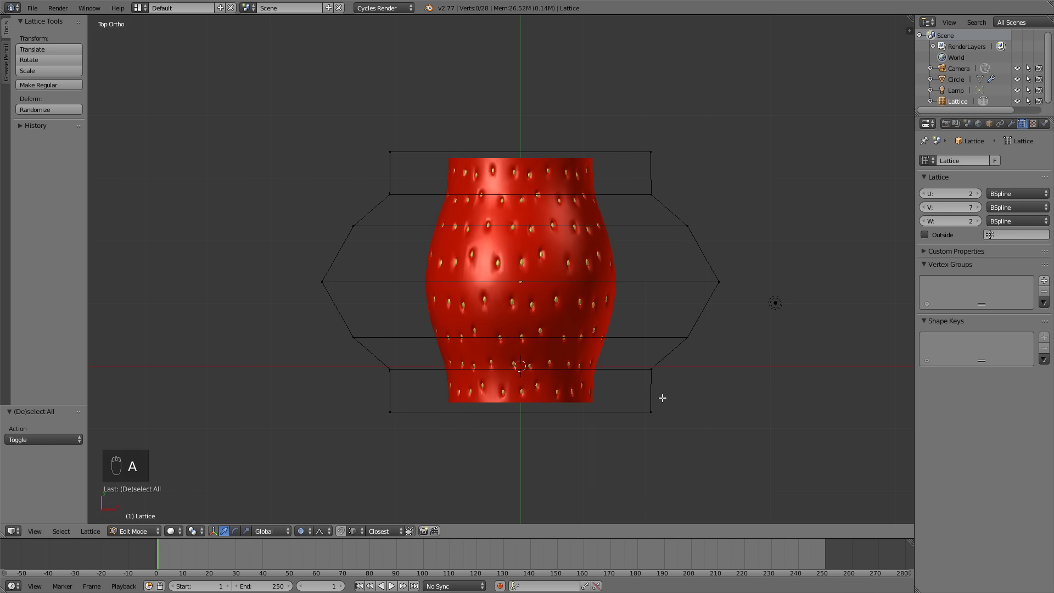
pyautogui.press('z')
pyautogui.press('b')
pyautogui.moveTo(671, 392); pyautogui.dragTo(300, 454)
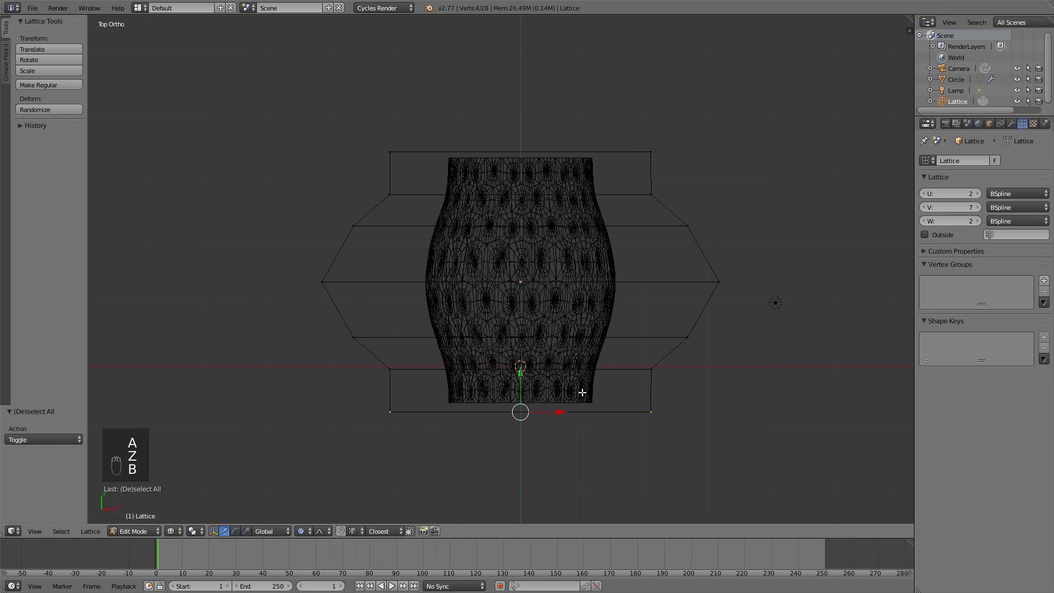
pyautogui.press('z')
pyautogui.press('s')
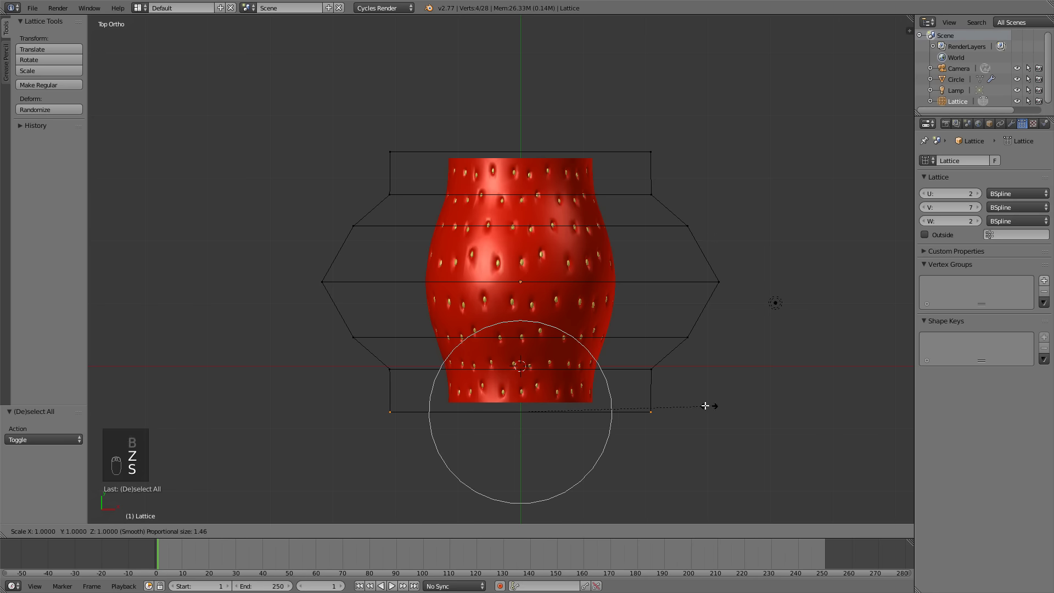
pyautogui.scroll(5, 617, 399)
pyautogui.scroll(4, 615, 398)
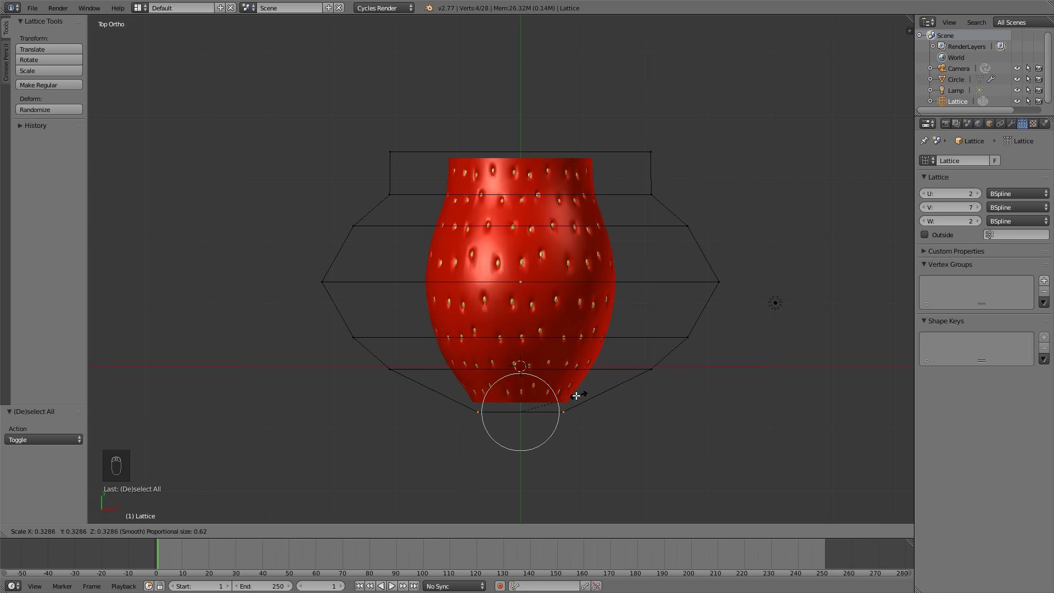
pyautogui.click(574, 396)
# Scale the uppermost lattice row's four points to about 0.16 and move them about -0.68 along Y.
pyautogui.press('a')
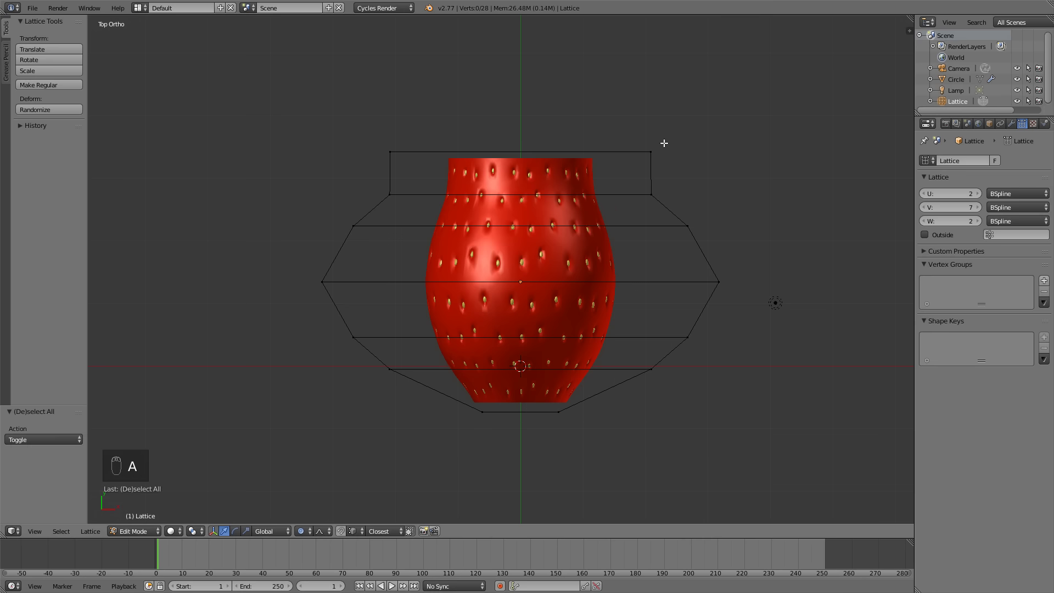
pyautogui.press('b')
pyautogui.moveTo(673, 129); pyautogui.dragTo(323, 180)
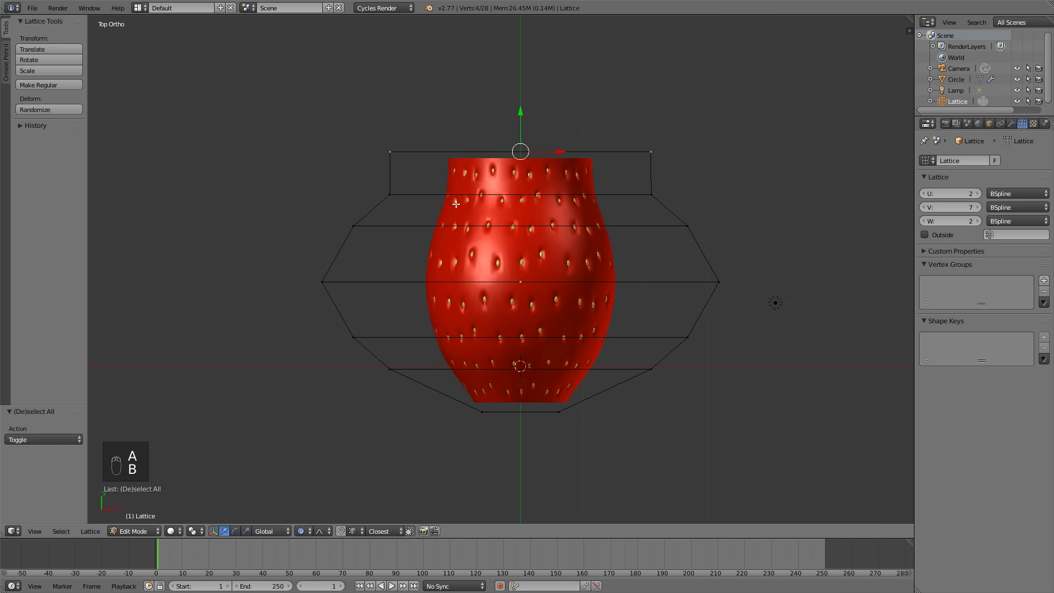
pyautogui.press('s')
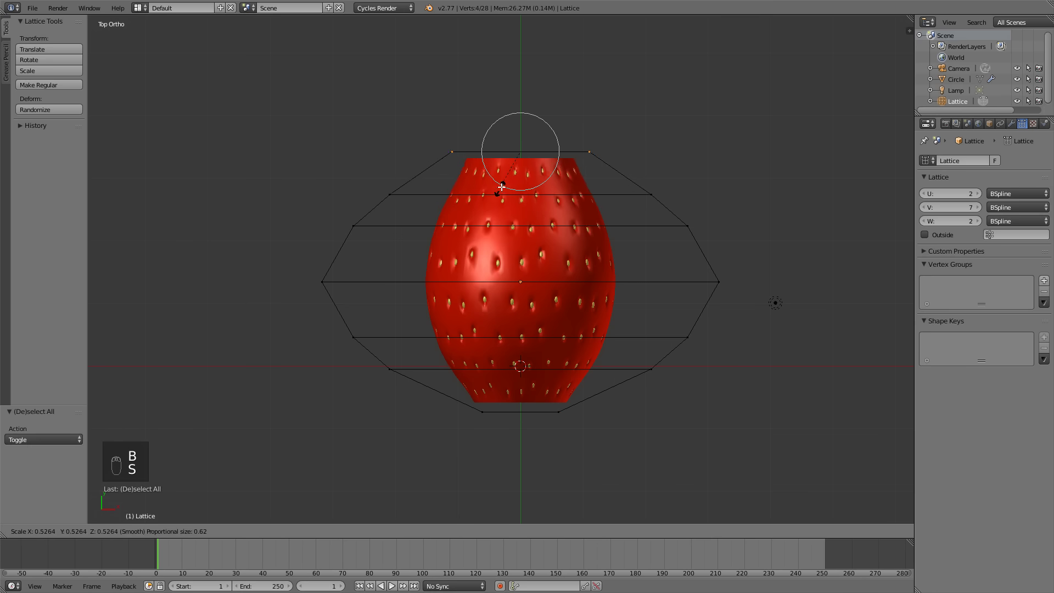
pyautogui.click(522, 160)
pyautogui.press('g')
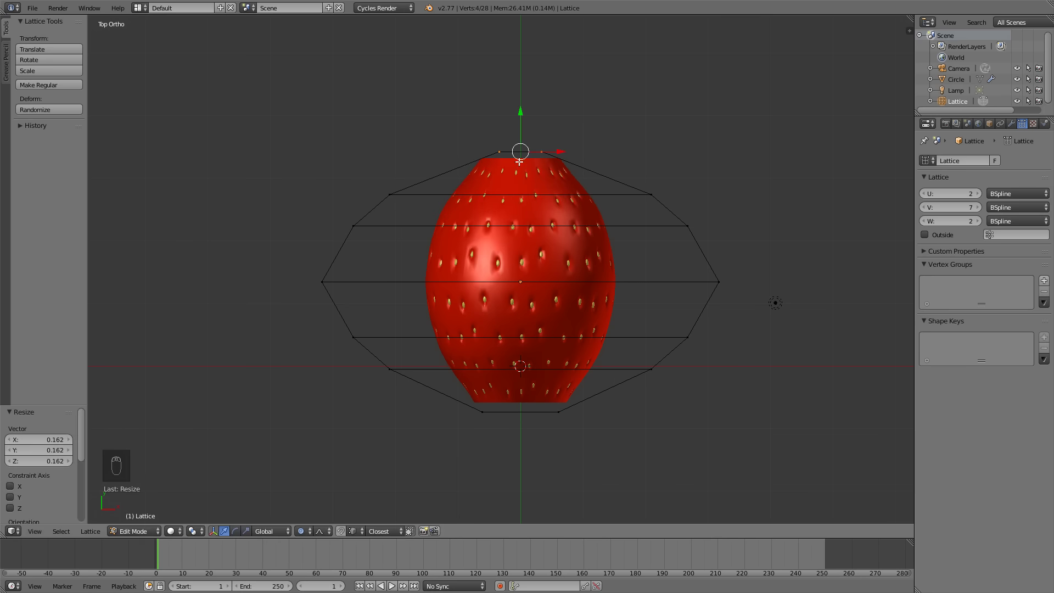
pyautogui.press('y')
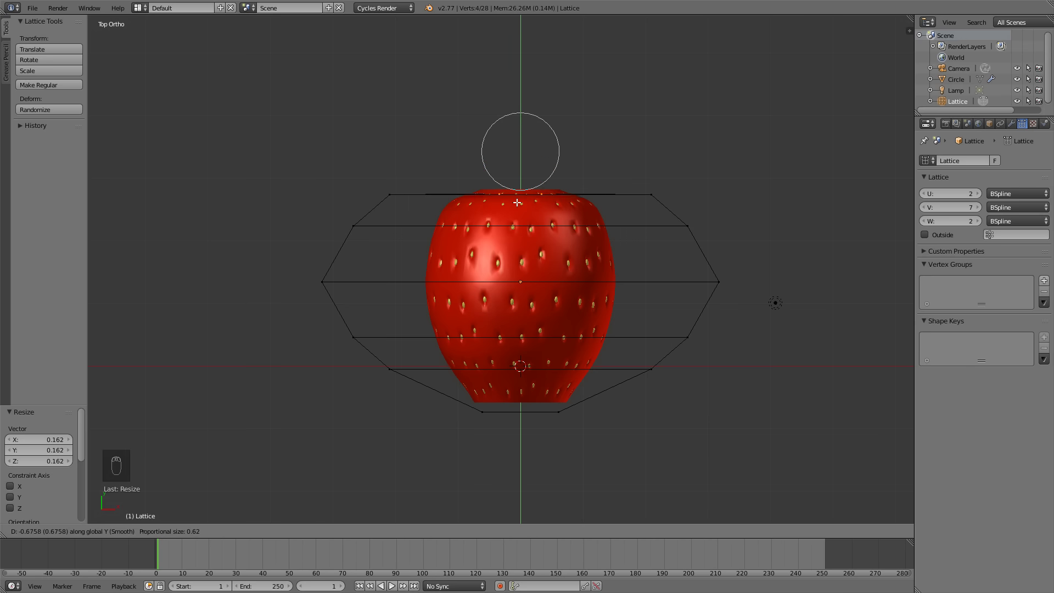
pyautogui.click(518, 203)
# Reselect the lowest lattice row and scale it by about 1.08.
pyautogui.press('a')
pyautogui.press('b')
pyautogui.moveTo(579, 405); pyautogui.dragTo(466, 428)
pyautogui.press('s')
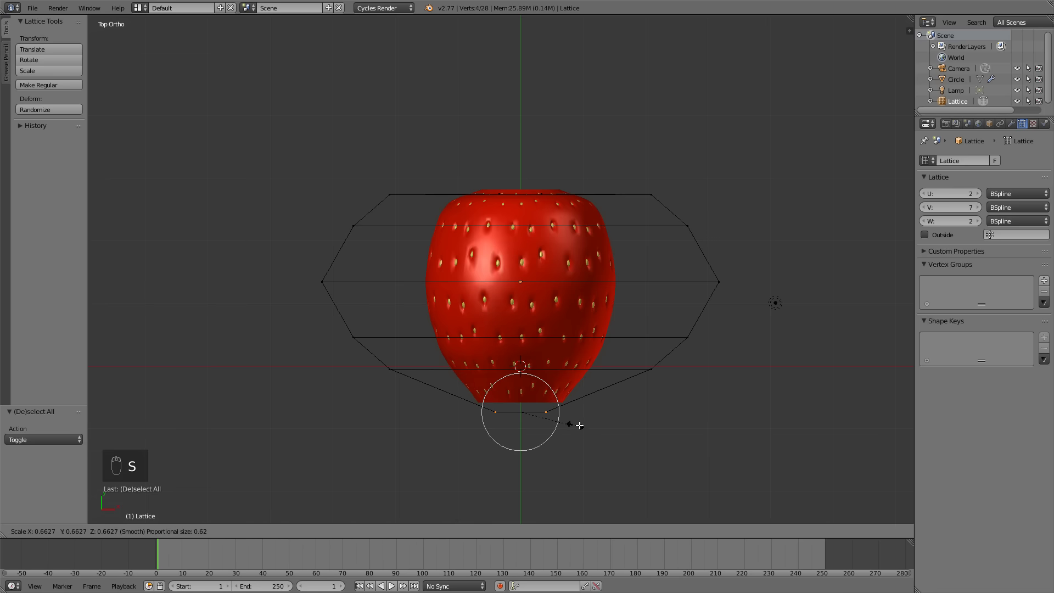
pyautogui.click(605, 422)
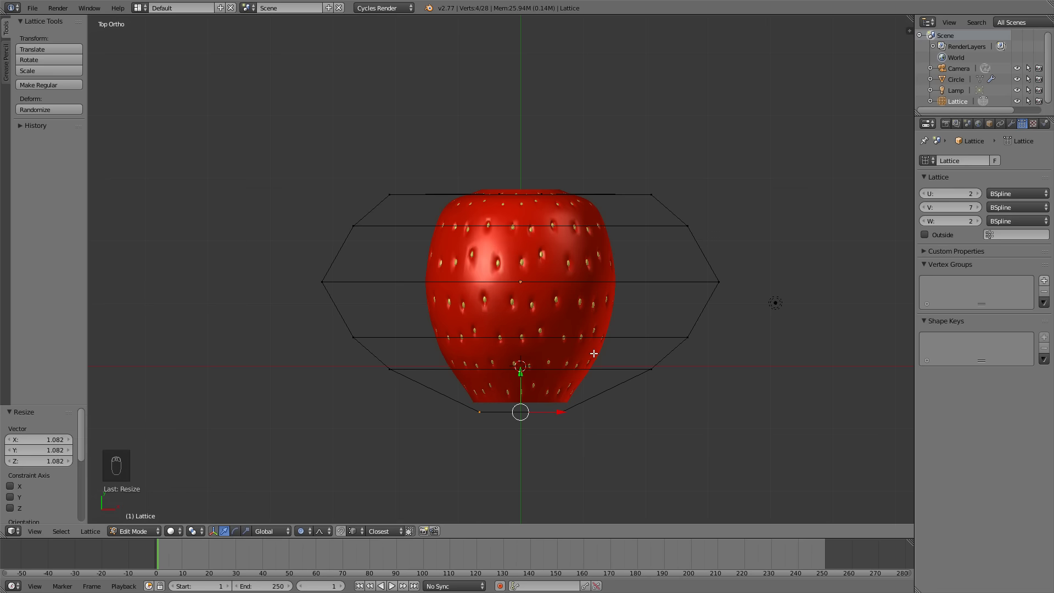
# Scale the middle lattice row by about 1.12 with a reduced proportional size and return to Object Mode.
pyautogui.press('a')
pyautogui.press('b')
pyautogui.moveTo(750, 269); pyautogui.dragTo(264, 308)
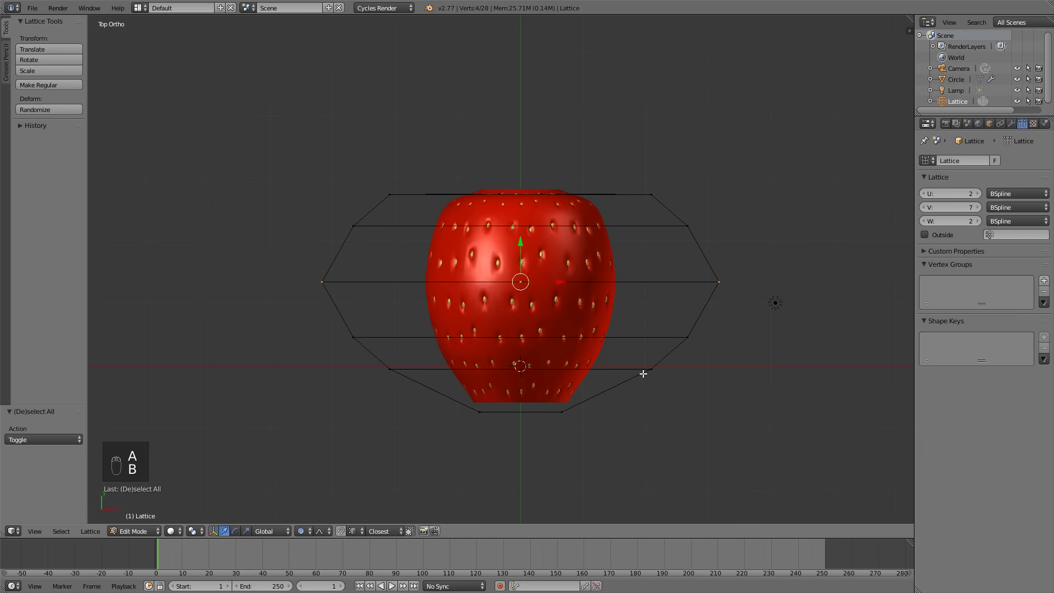
pyautogui.press('s')
pyautogui.scroll(-7, 659, 374)
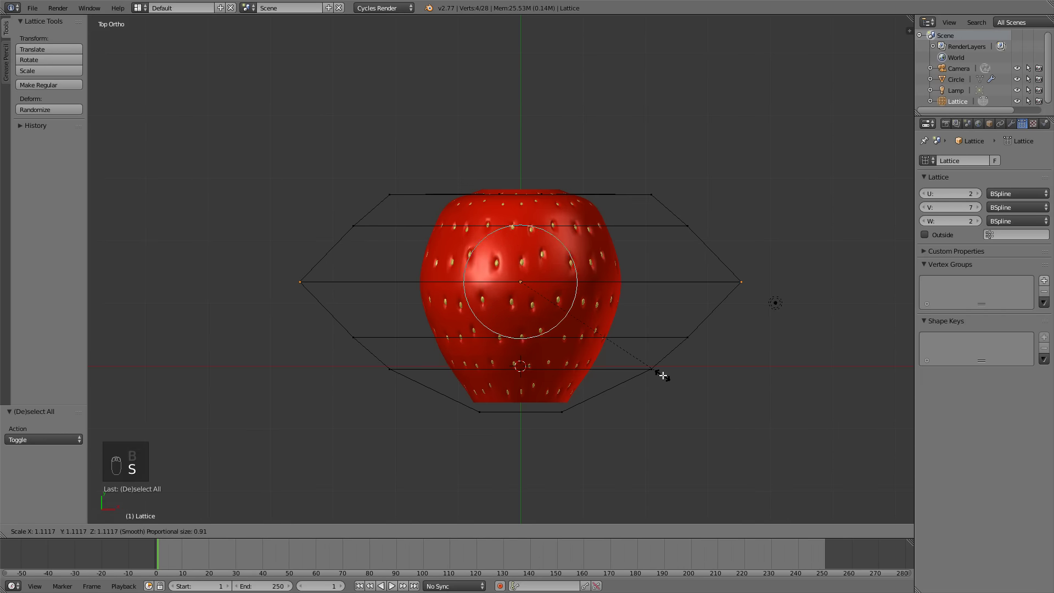
pyautogui.click(663, 374)
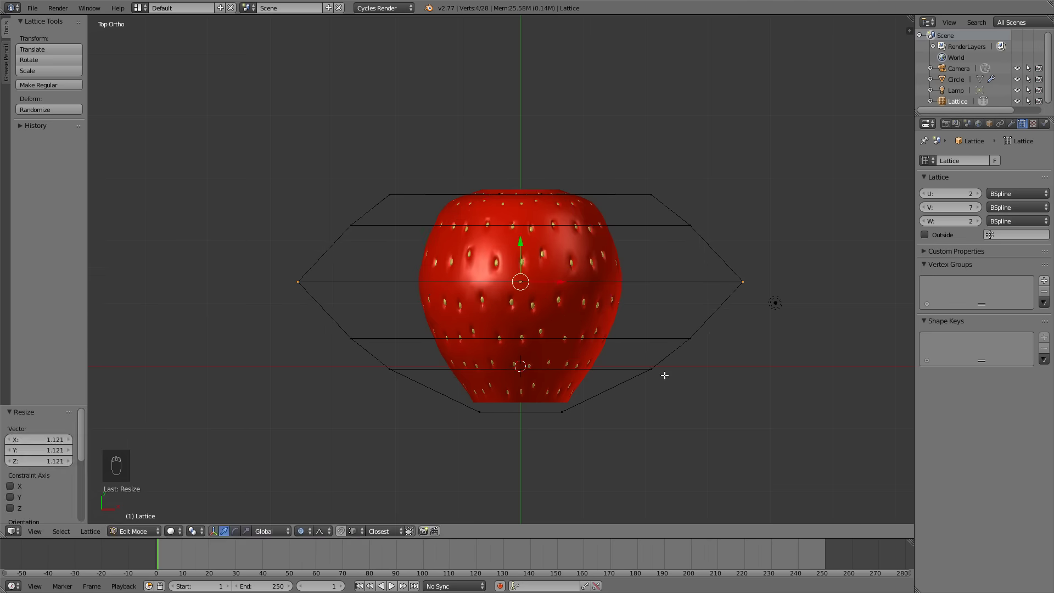
pyautogui.press('Tab')
# Examine the lattice-shaped strawberry in perspective view from several angles.
pyautogui.press('KP_5')
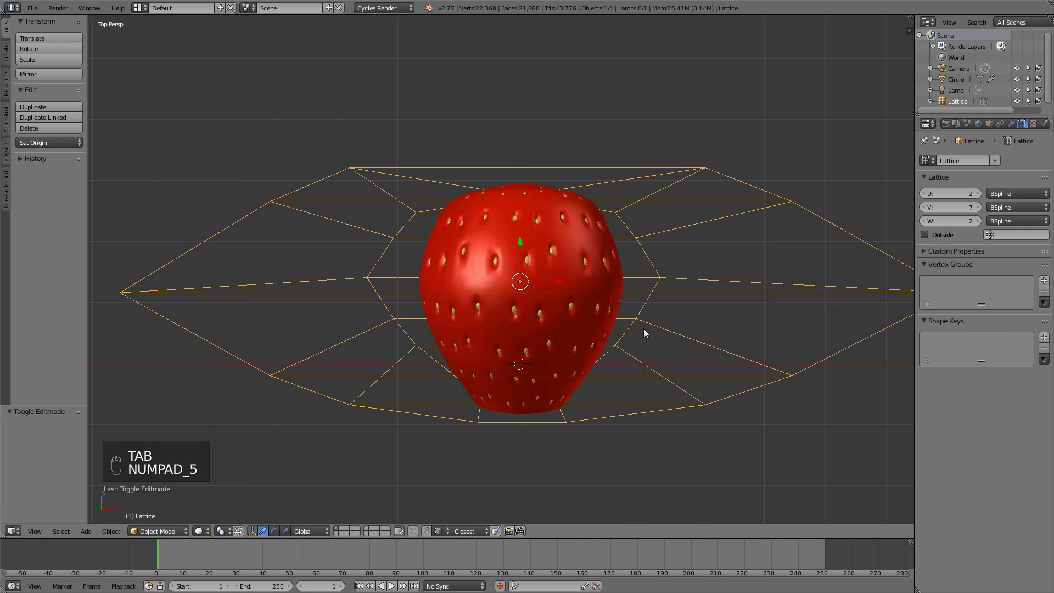
pyautogui.scroll(-4, 647, 321)
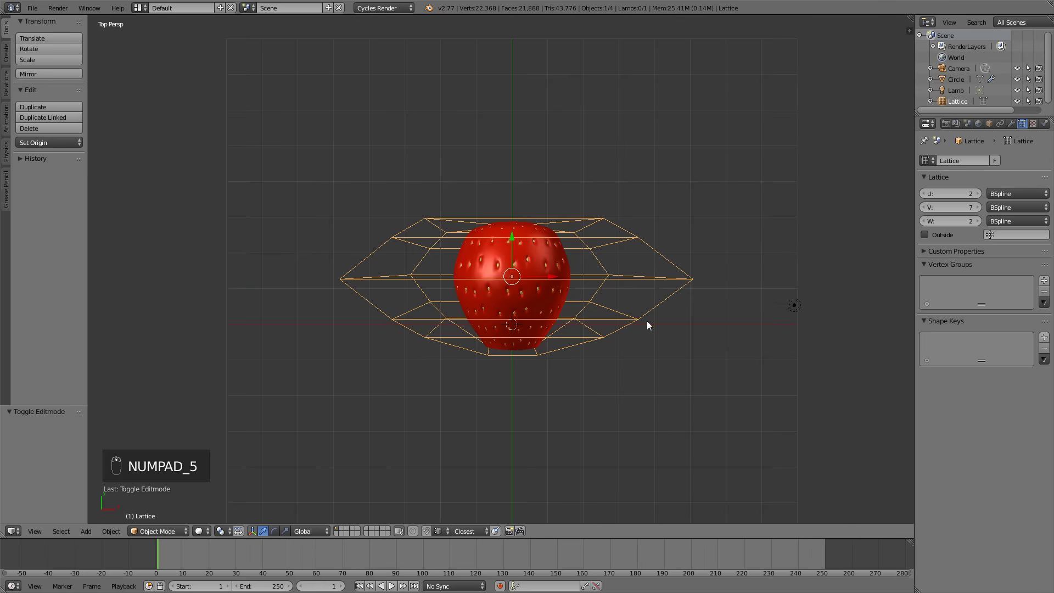
pyautogui.moveTo(619, 266); pyautogui.dragTo(563, 254, button='middle')
pyautogui.moveTo(390, 301); pyautogui.dragTo(458, 340, button='middle')
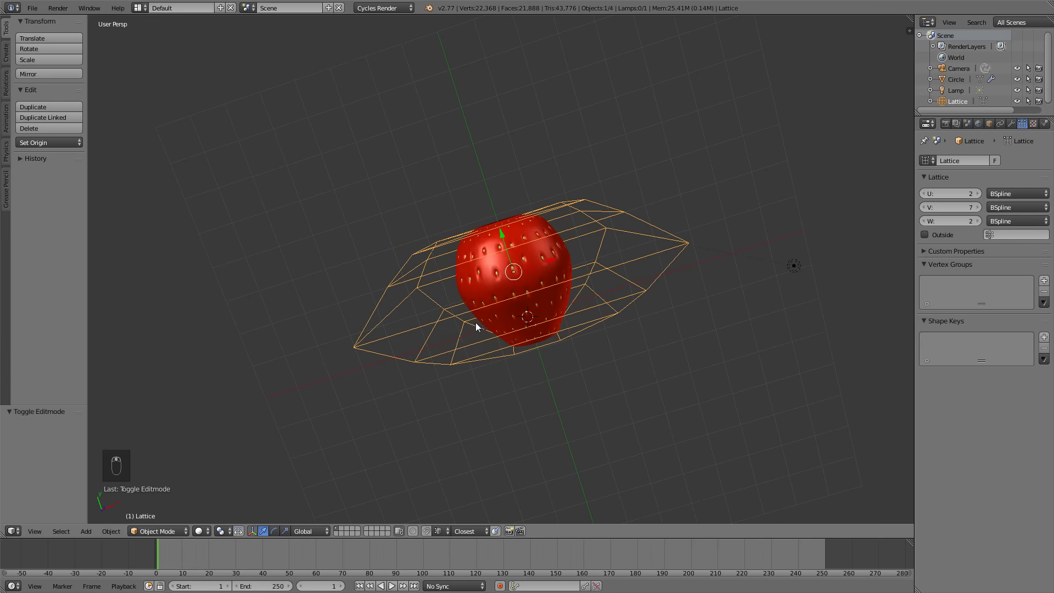
pyautogui.moveTo(603, 271); pyautogui.dragTo(546, 250, button='middle')
pyautogui.moveTo(640, 329); pyautogui.dragTo(511, 337, button='middle')
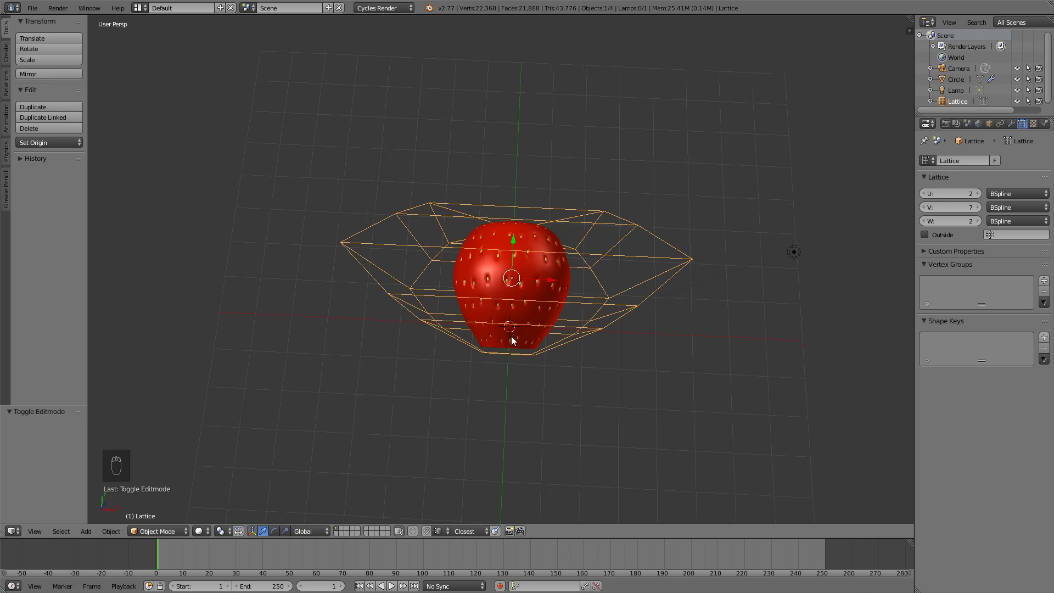